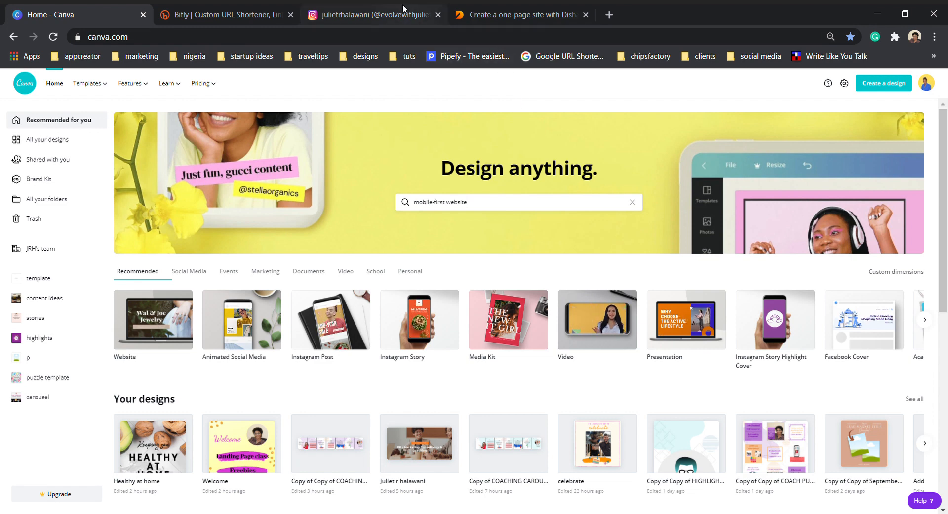
Step: Switch to Instagram, look over the profile's edit form with its website field, and return to the profile page
left_click(402, 14)
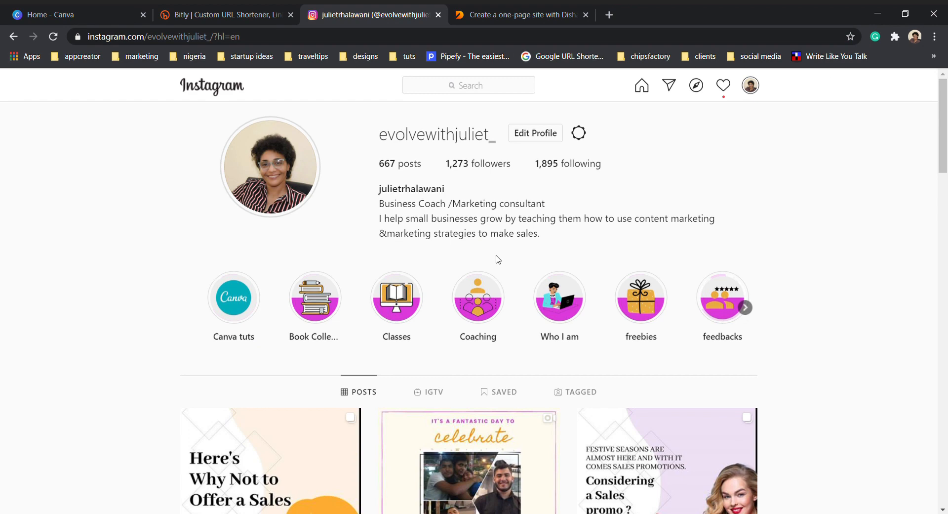
left_click(526, 134)
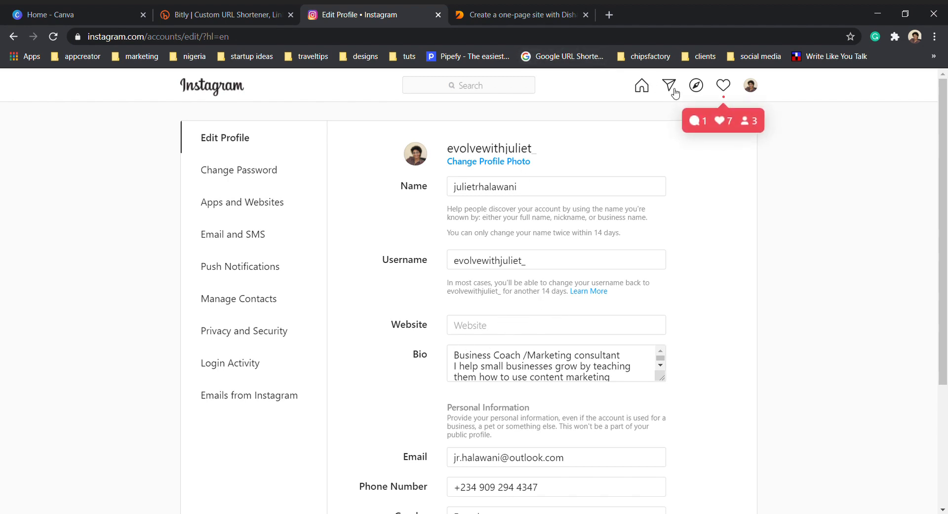
left_click(753, 87)
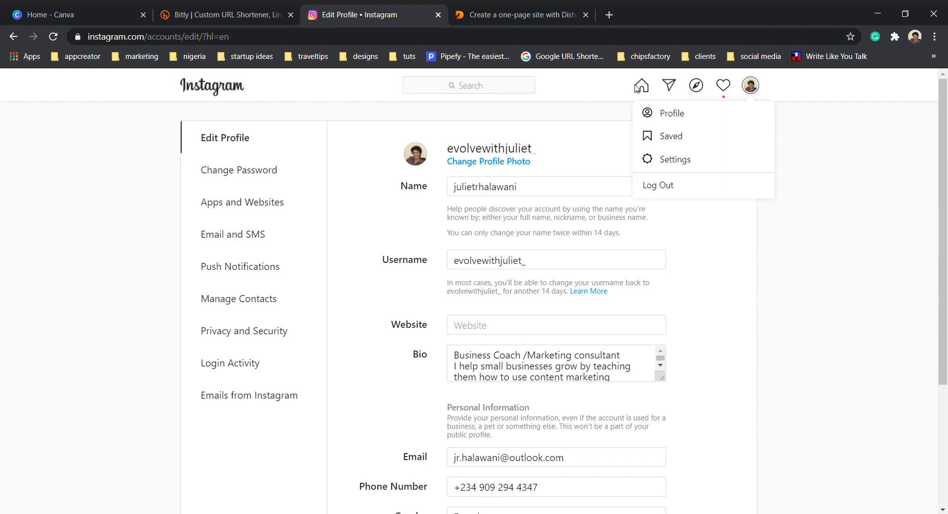
left_click(636, 86)
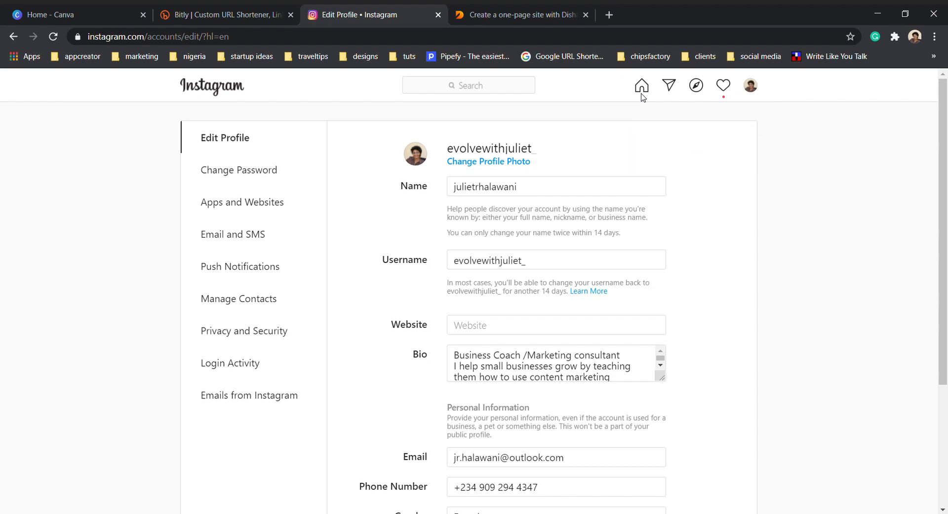
left_click(641, 88)
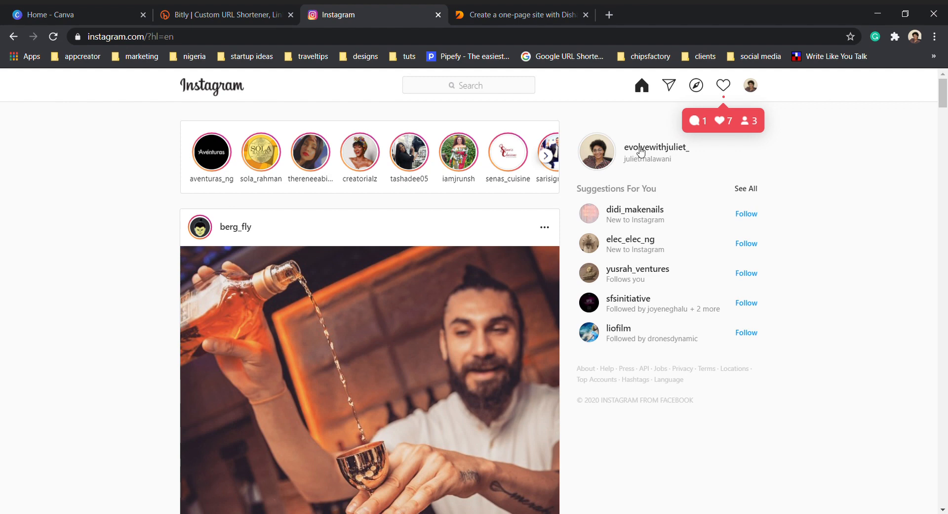
left_click(641, 148)
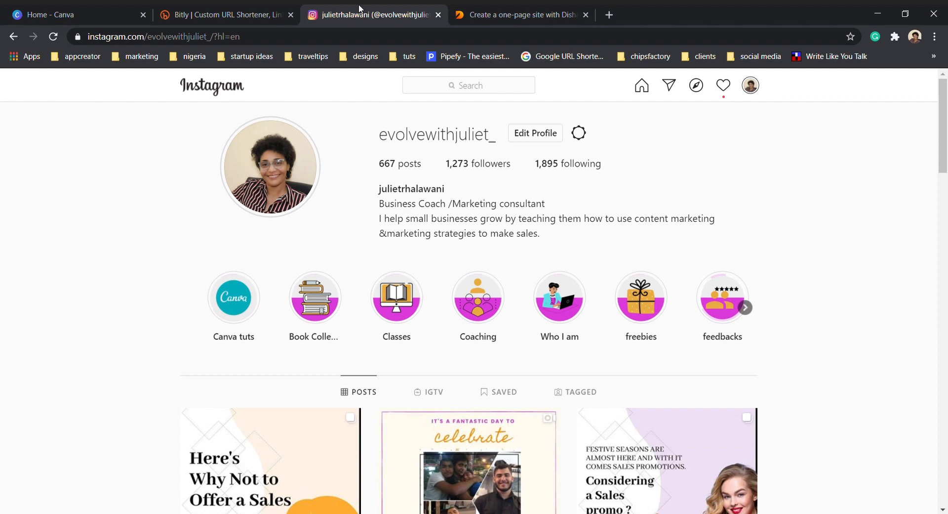
Step: Switch to Canva, clear the design search, and create a blank Instagram Story design
left_click(41, 8)
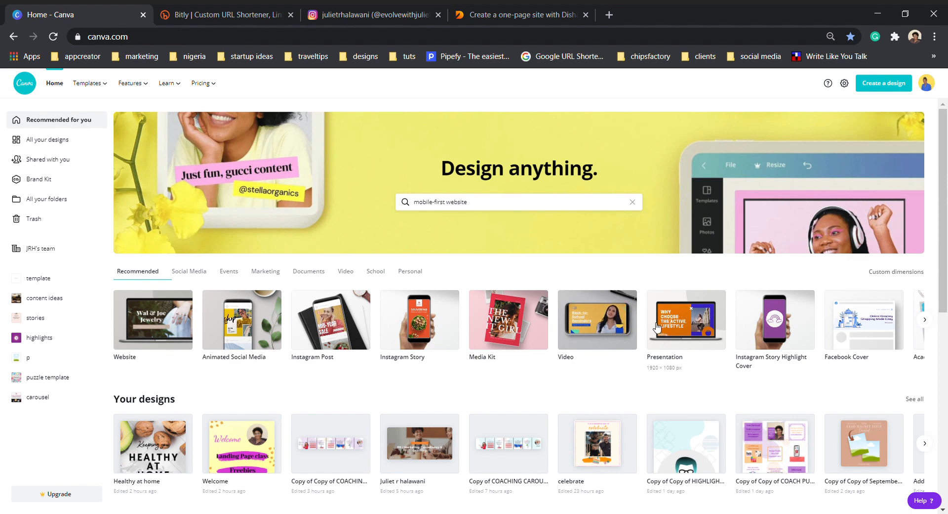
left_click(633, 202)
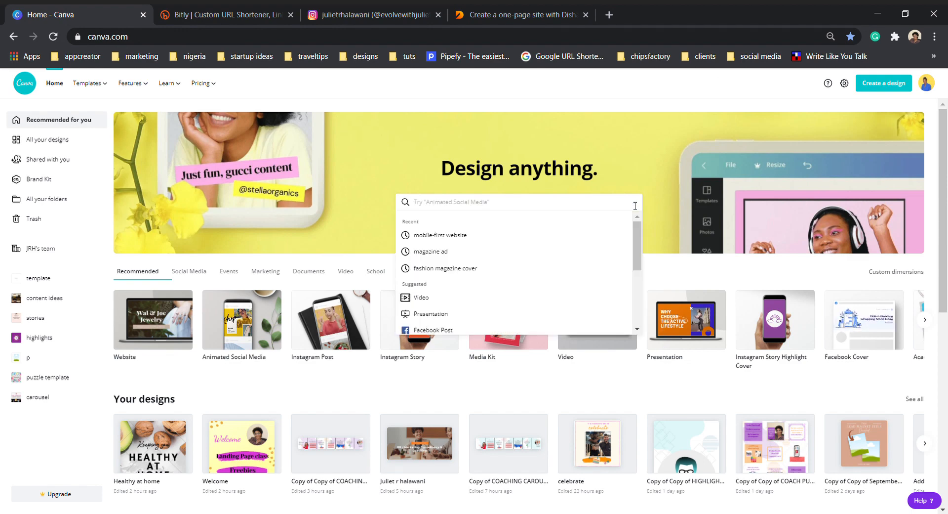
left_click(482, 105)
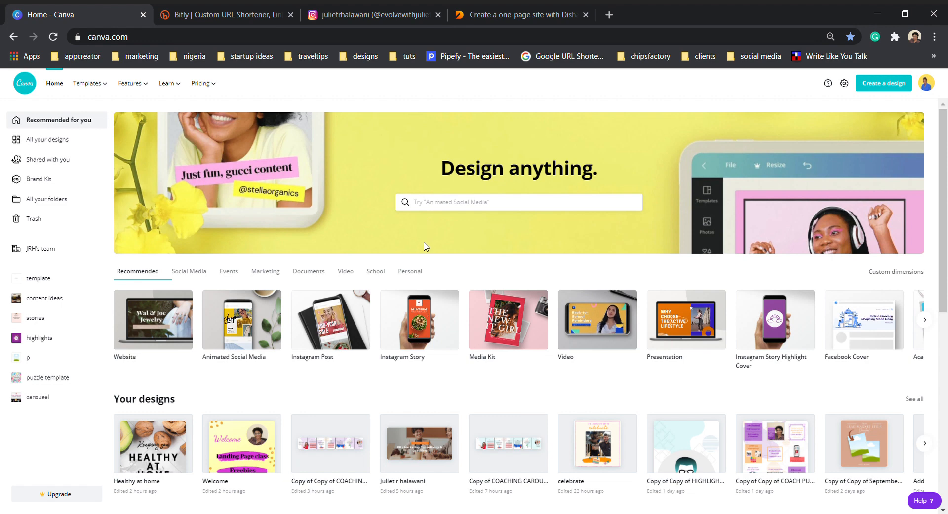
left_click(412, 364)
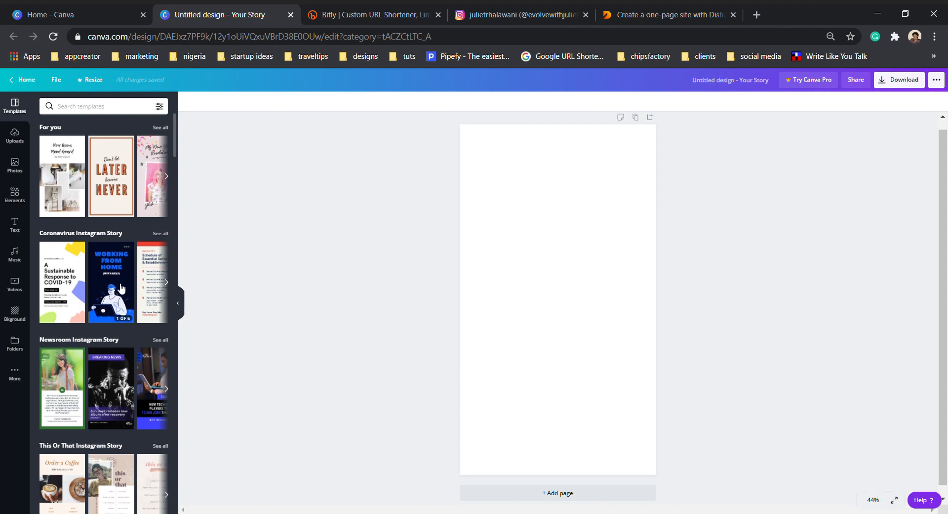
Step: Browse the Instagram Story template categories for a layout suited to the blank page
scroll(115, 284, "down", 3)
scroll(114, 284, "down", 4)
scroll(98, 292, "up", 1)
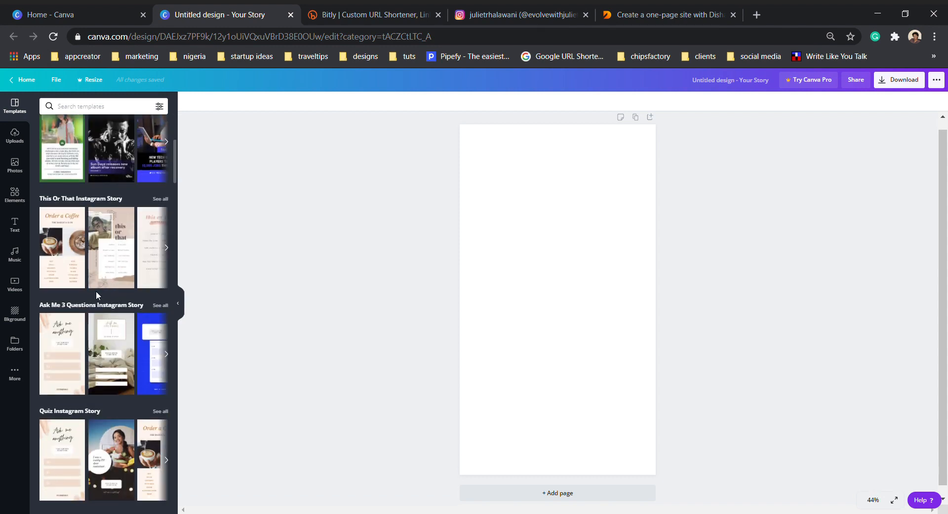
scroll(95, 290, "down", 7)
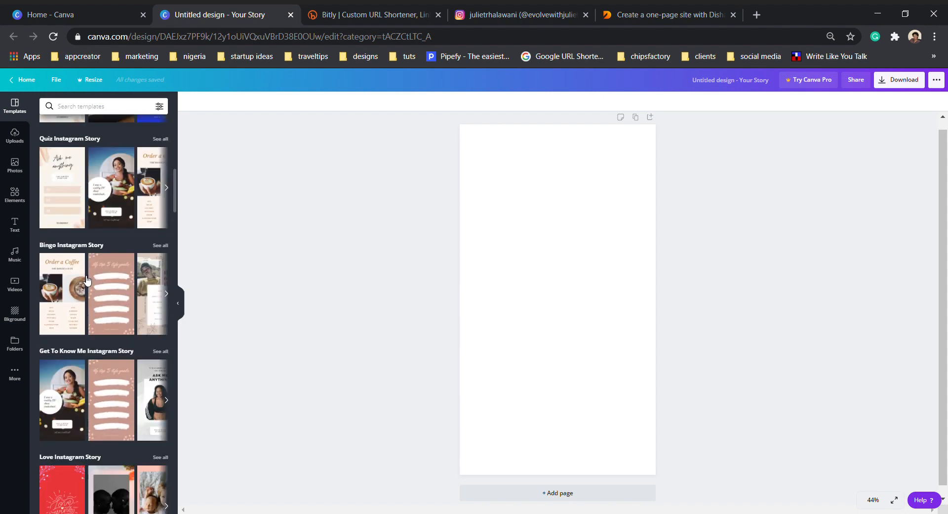
scroll(86, 279, "down", 7)
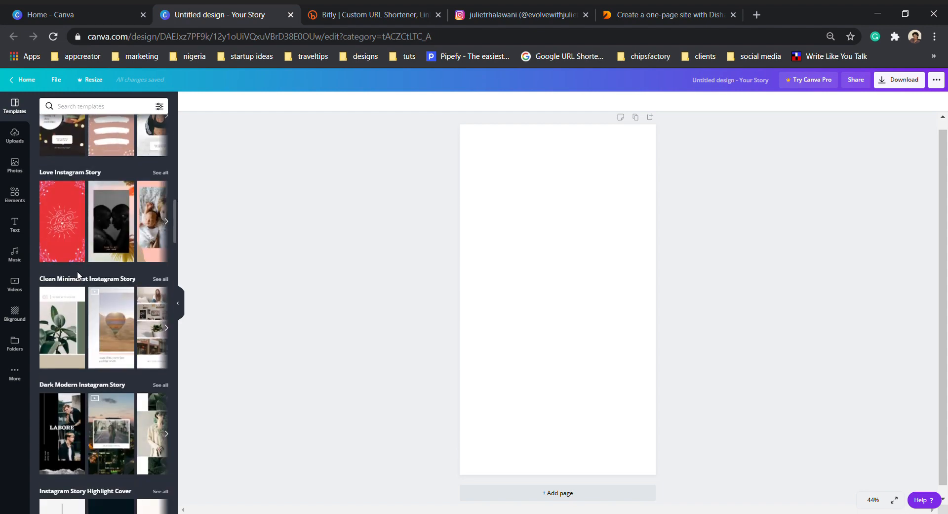
scroll(82, 276, "up", 8)
scroll(81, 275, "up", 9)
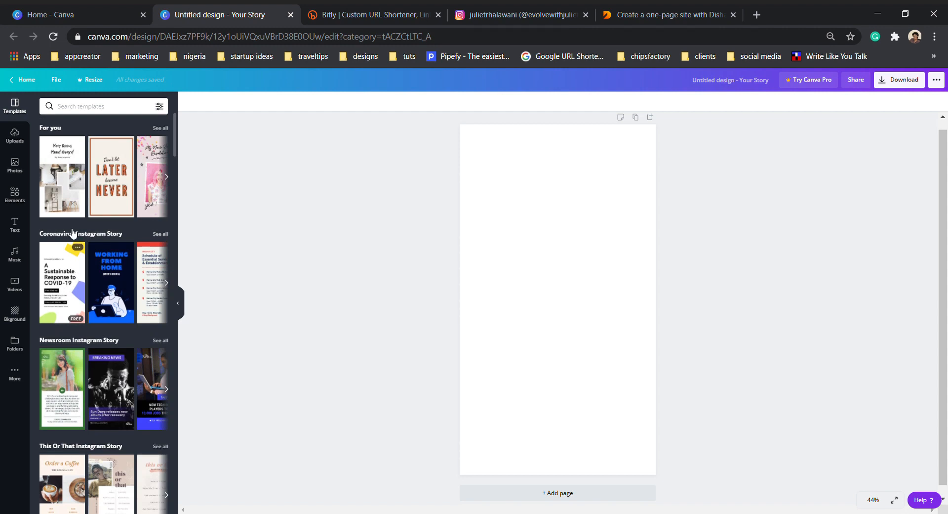
scroll(83, 360, "down", 1)
scroll(82, 360, "down", 2)
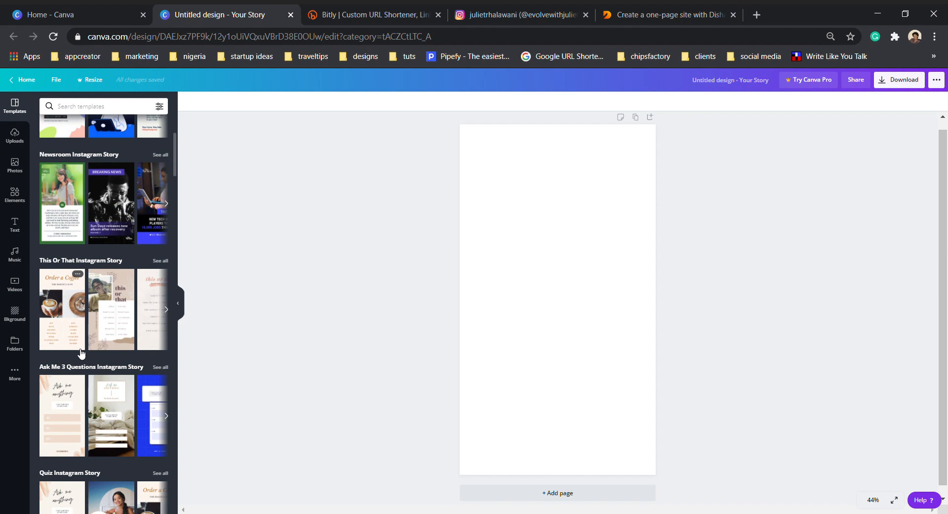
scroll(82, 352, "up", 3)
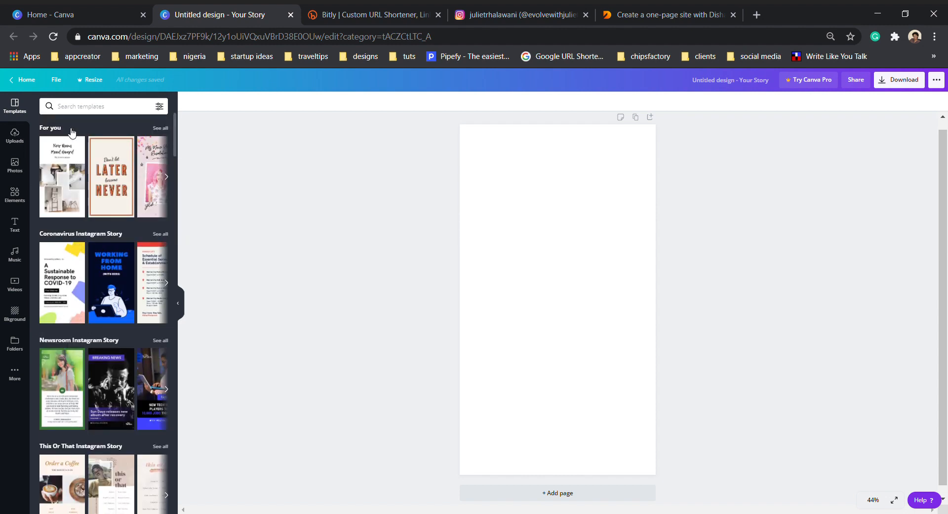
scroll(117, 292, "down", 2)
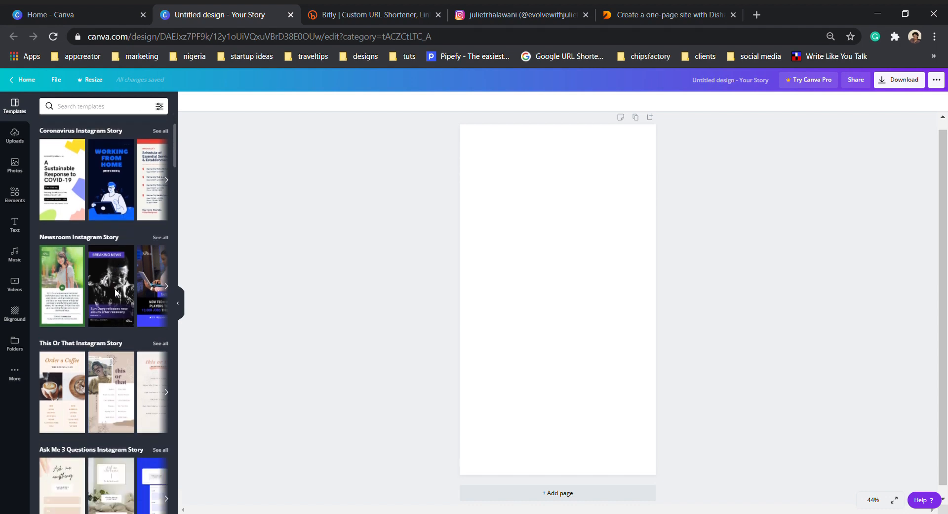
scroll(116, 292, "down", 3)
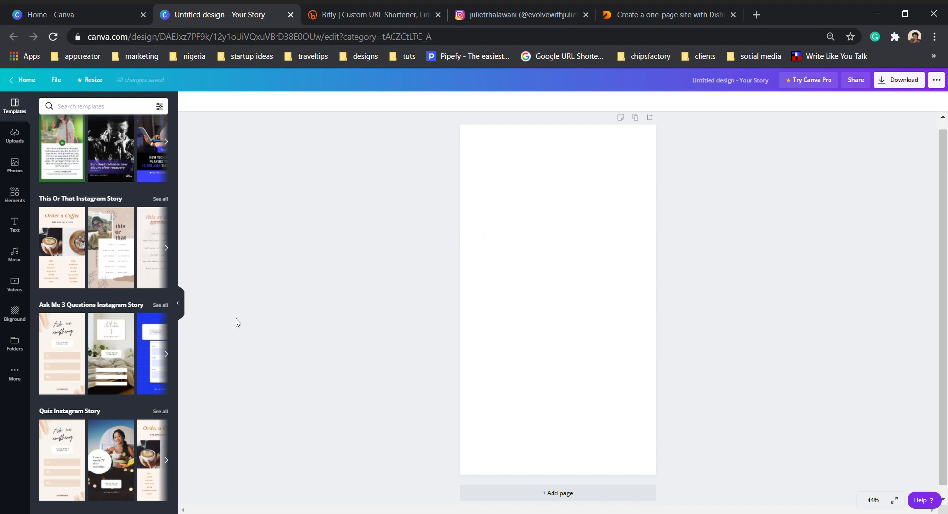
Step: Apply the beige "Ask me anything" template from the Quiz Instagram Story category to the blank page
scroll(136, 321, "down", 4)
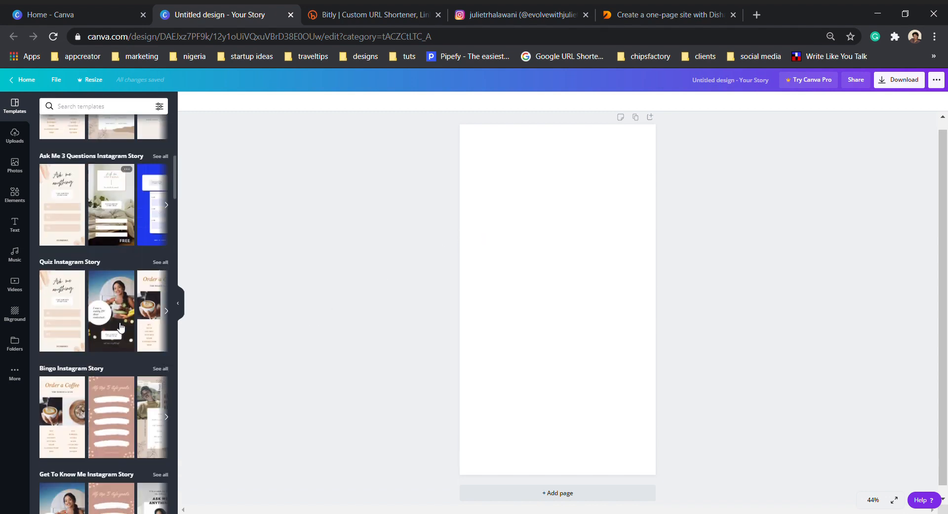
scroll(119, 322, "down", 3)
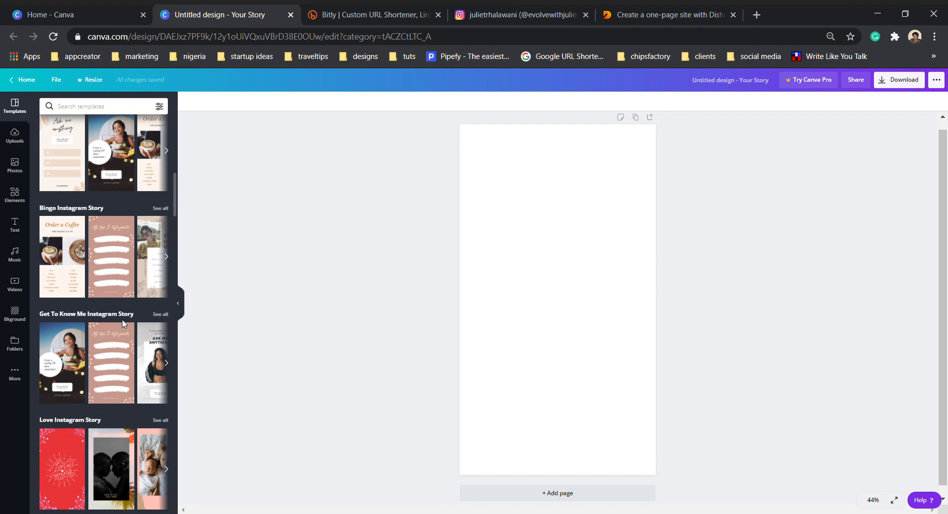
scroll(124, 323, "down", 5)
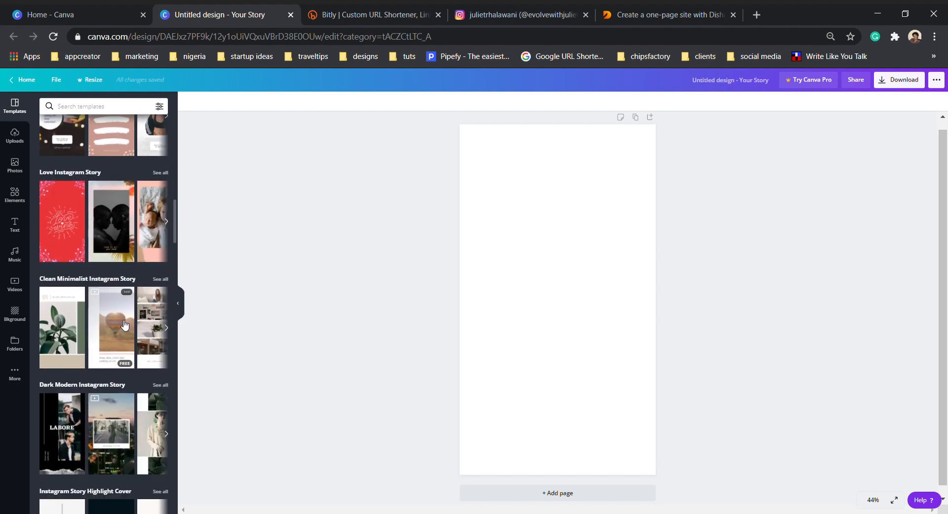
scroll(124, 324, "up", 2)
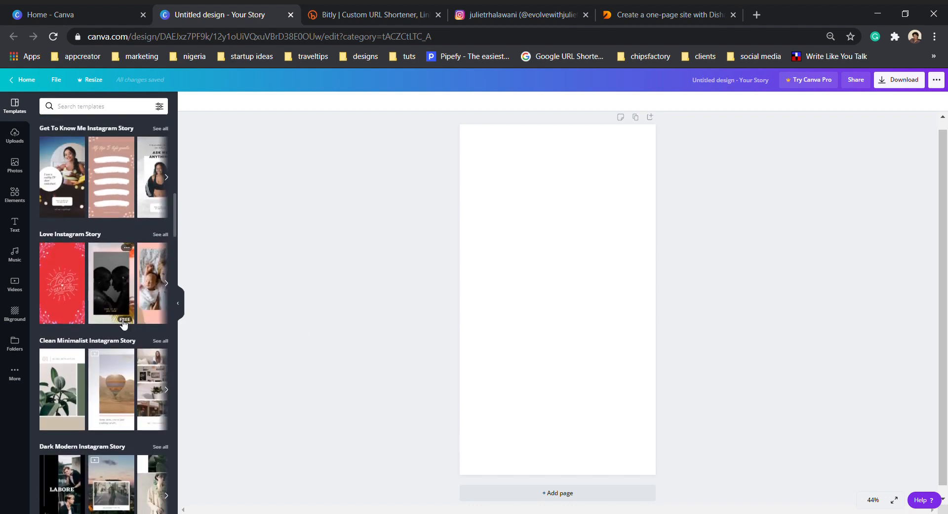
scroll(124, 323, "up", 5)
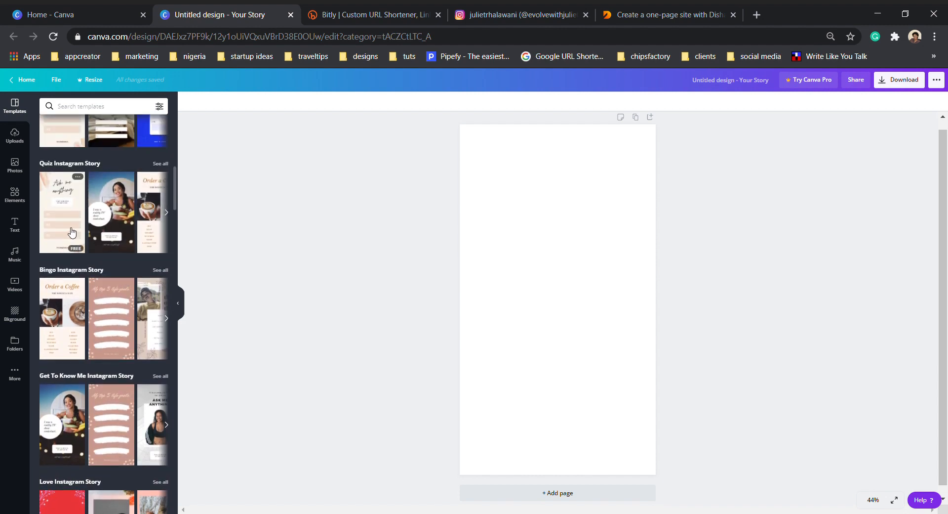
left_click(72, 231)
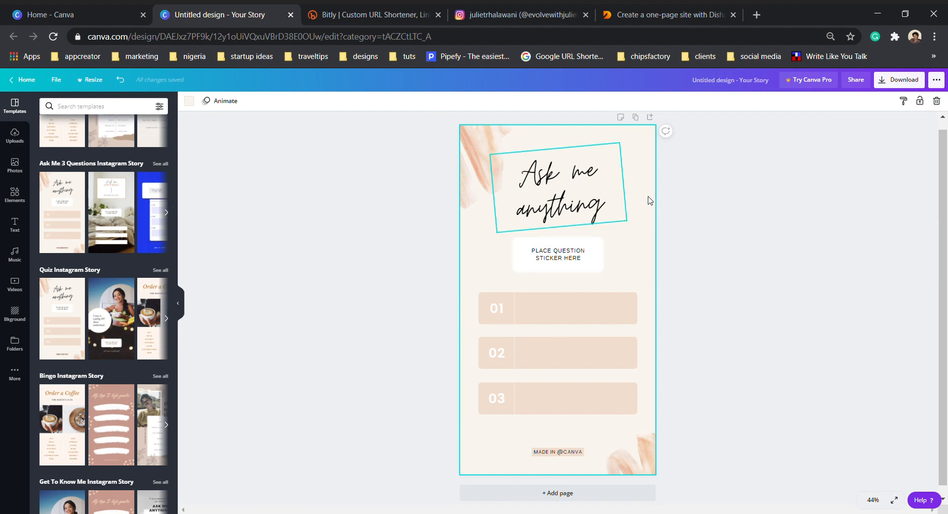
Step: Replace the "Ask me anything" heading text with "Welcome!"
left_click(580, 198)
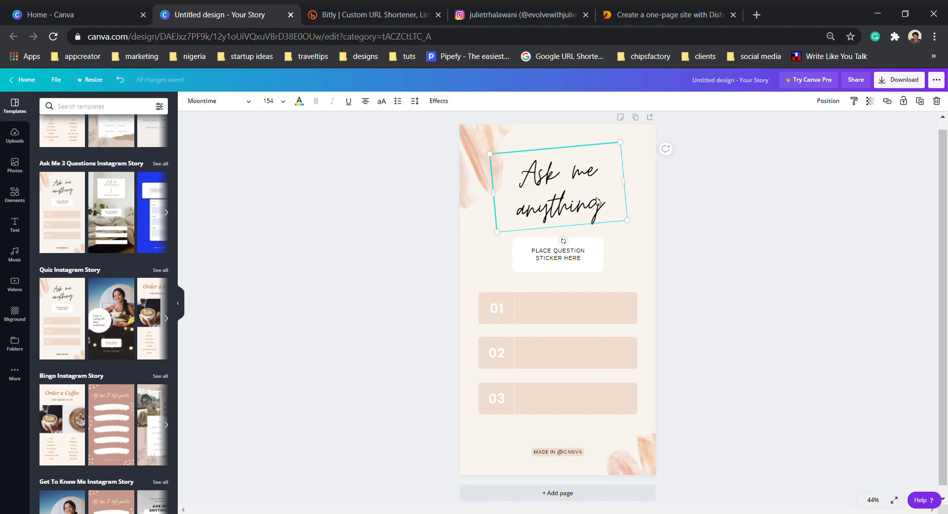
left_click(610, 208)
key("ctrl+a")
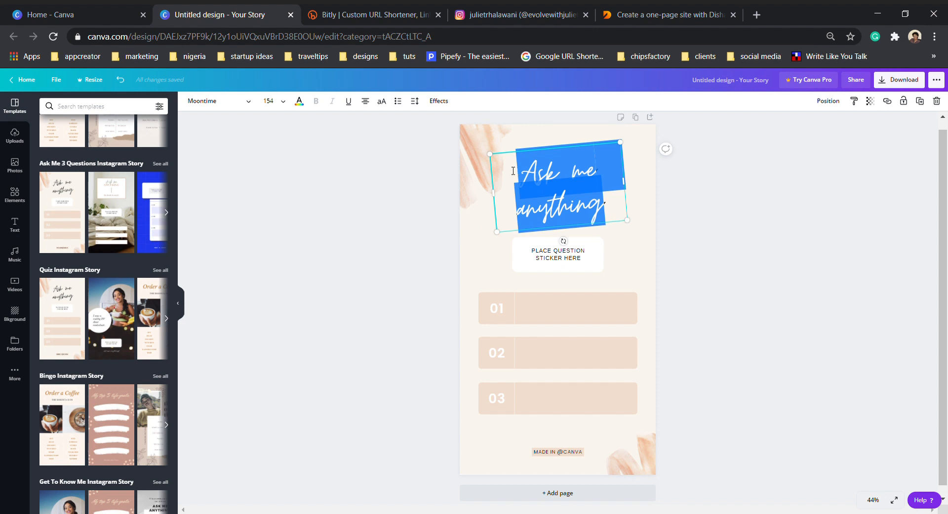
type("W")
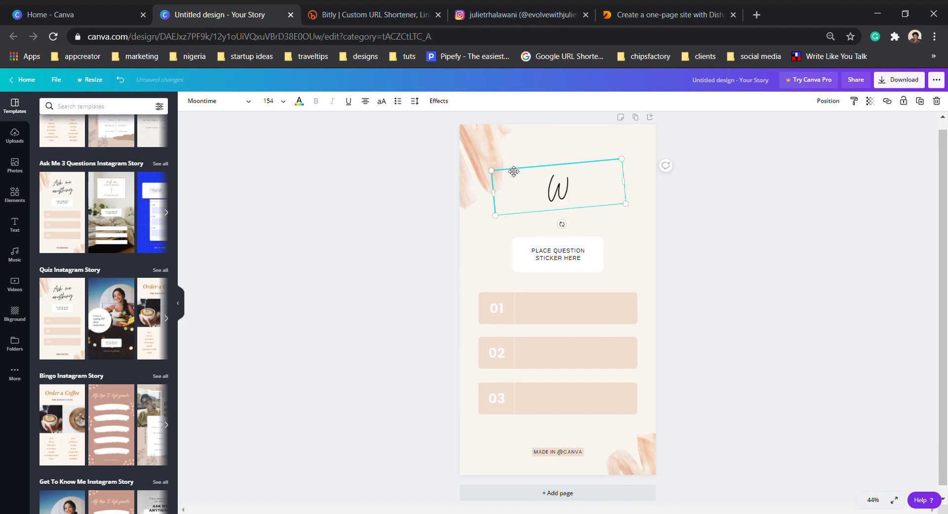
type("elc")
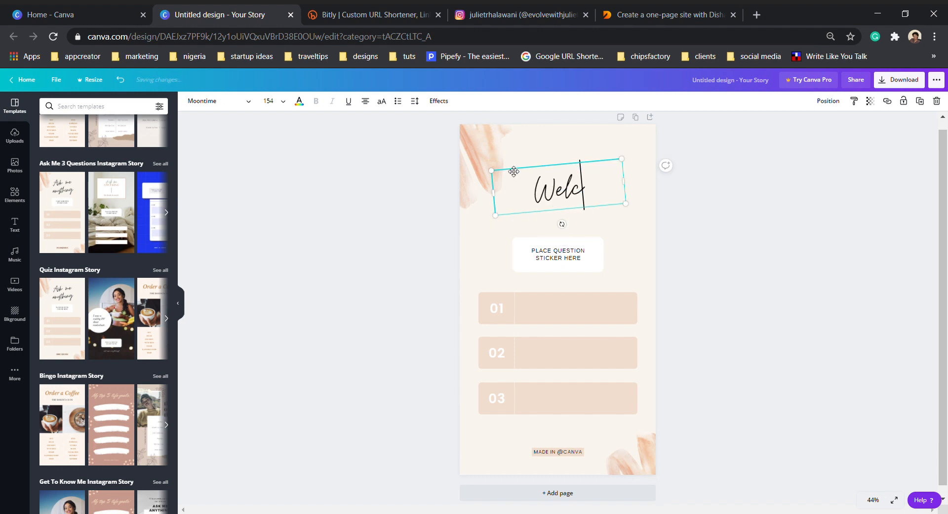
type("ome!")
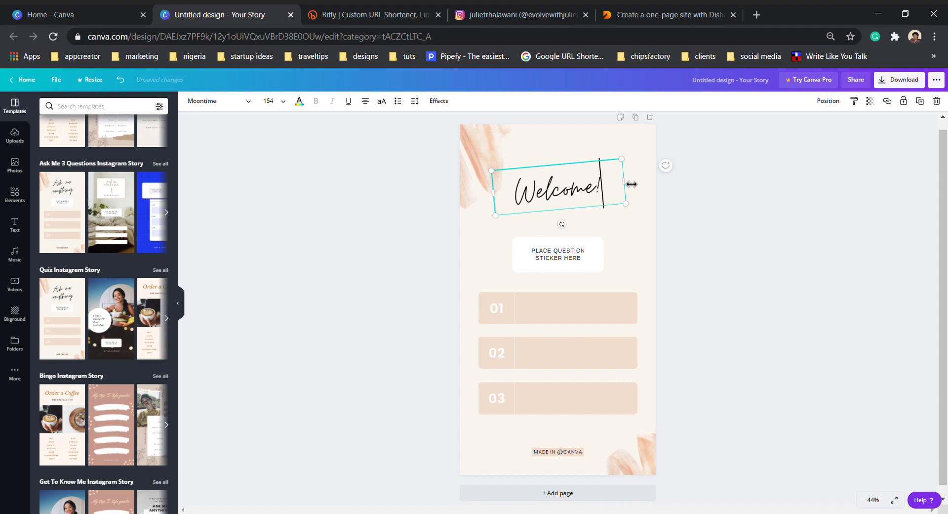
Step: Narrow the "Welcome!" text box to fit its word and move it to the page's upper-left corner
left_click_drag(631, 187, 583, 186)
left_click_drag(546, 215, 530, 202)
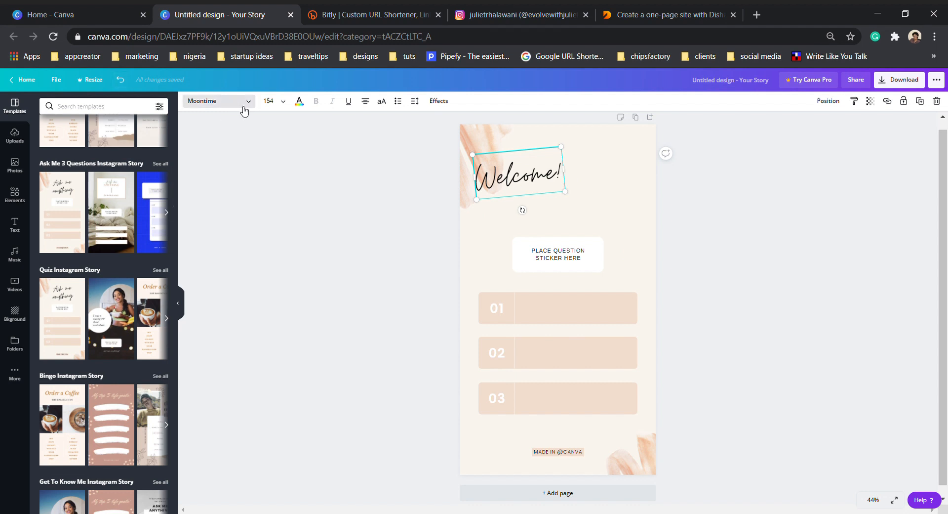
Step: Recolour the "Welcome!" heading with a darkened shade of the magenta brand colour, #8D218C
left_click(300, 104)
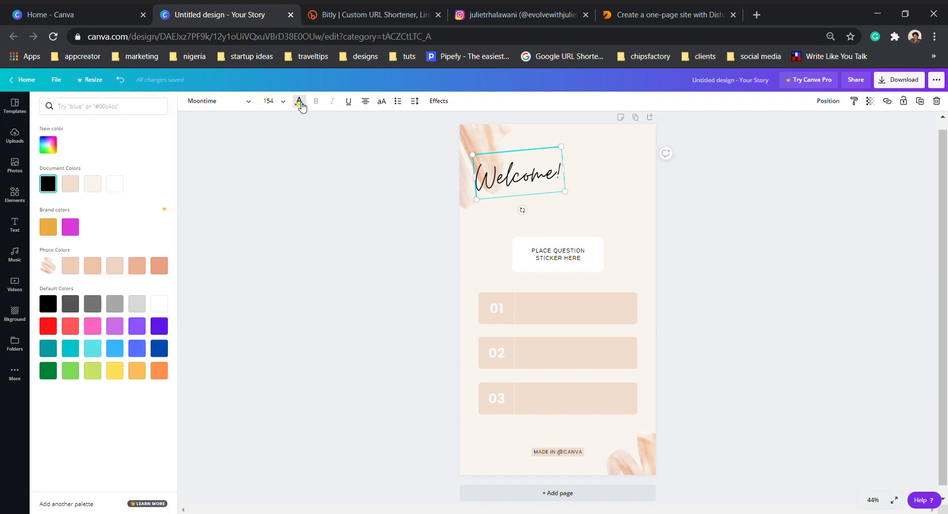
left_click(76, 230)
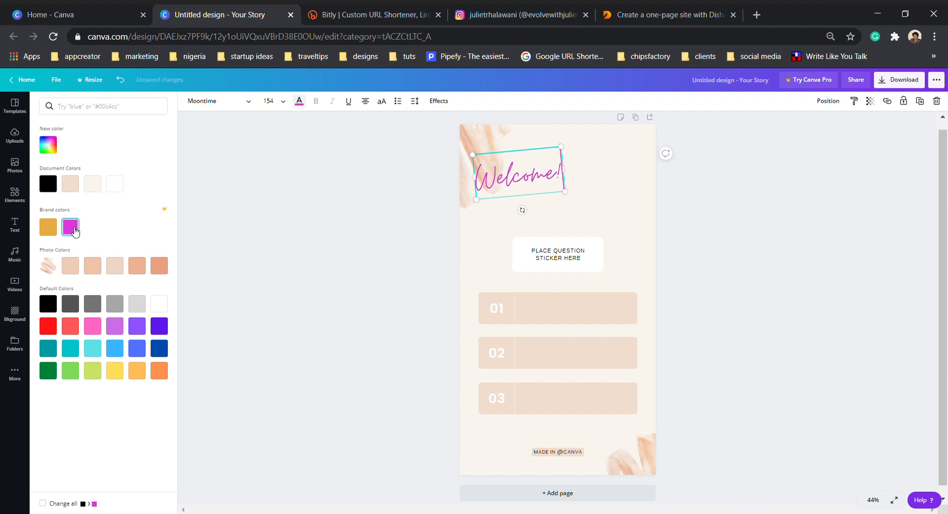
left_click(48, 145)
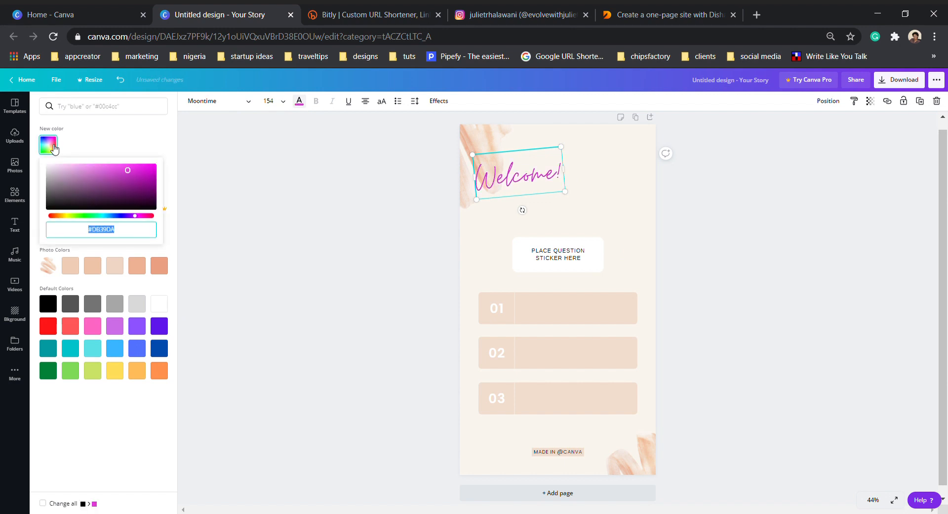
left_click_drag(127, 170, 130, 183)
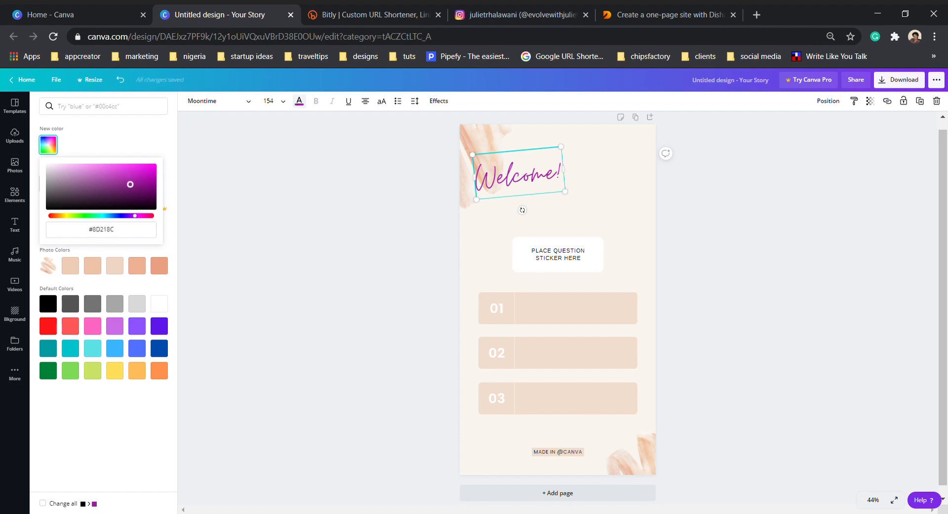
left_click(625, 207)
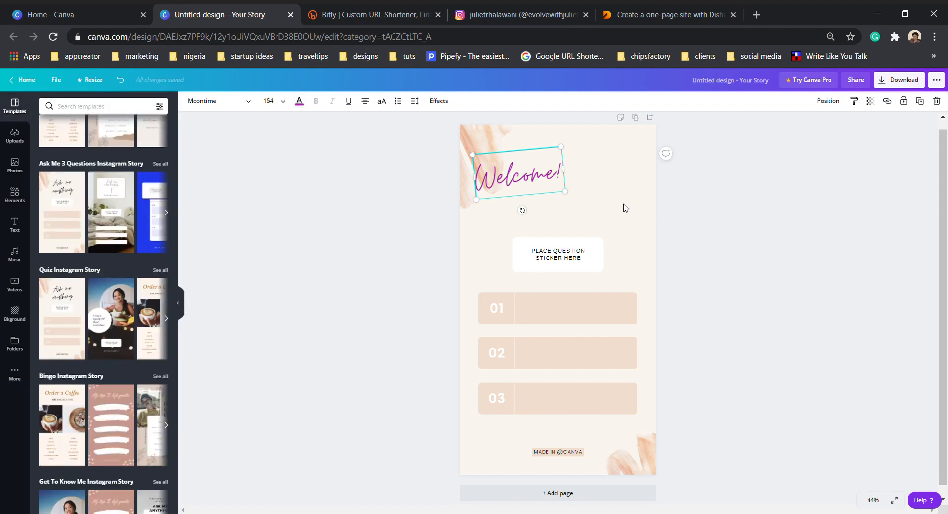
Step: Ungroup the "PLACE QUESTION STICKER HERE" text from its white rectangle below the heading
left_click(581, 249)
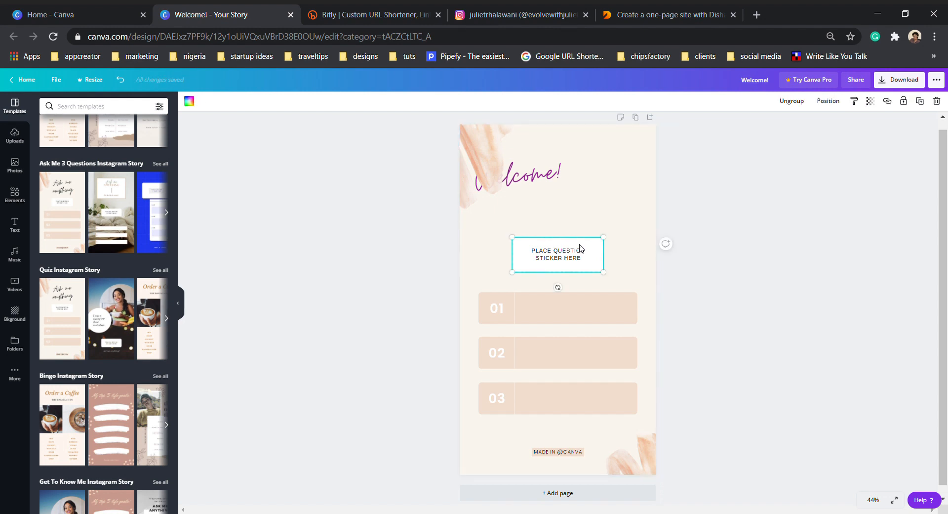
left_click(586, 262)
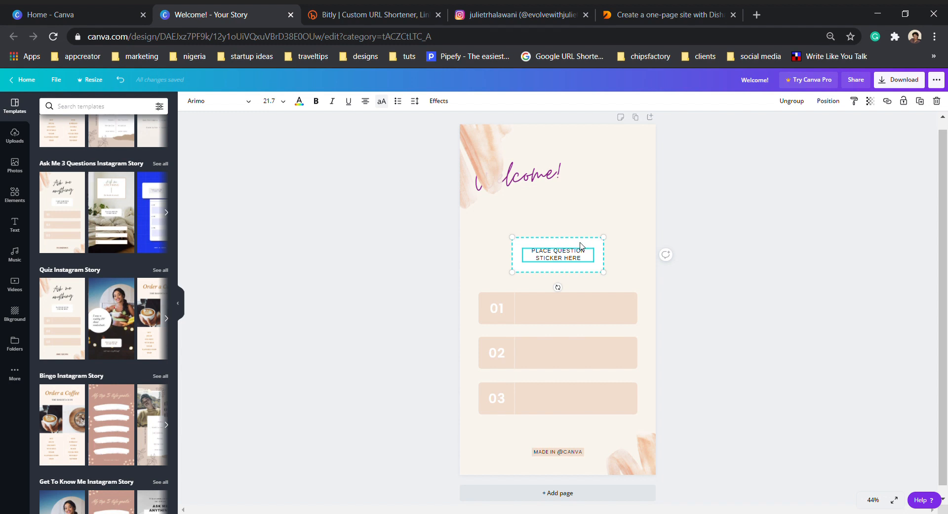
mouse_move(581, 246)
left_mouse_down()
mouse_move(547, 252)
mouse_move(588, 247)
left_mouse_up()
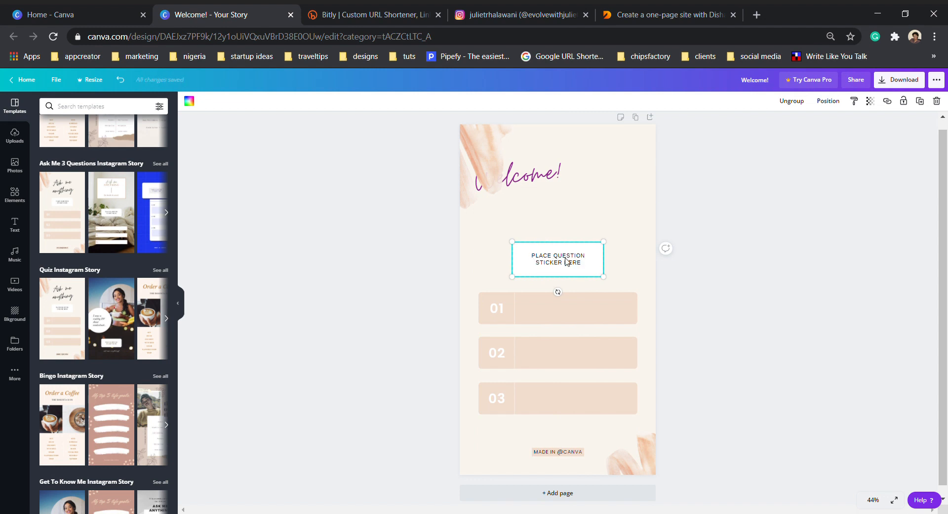
left_click(567, 261)
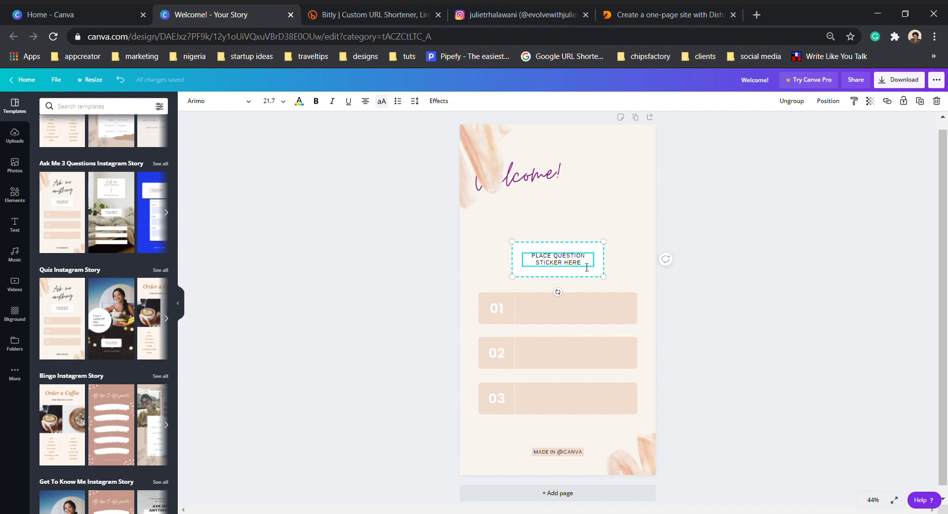
left_click_drag(587, 267, 532, 262)
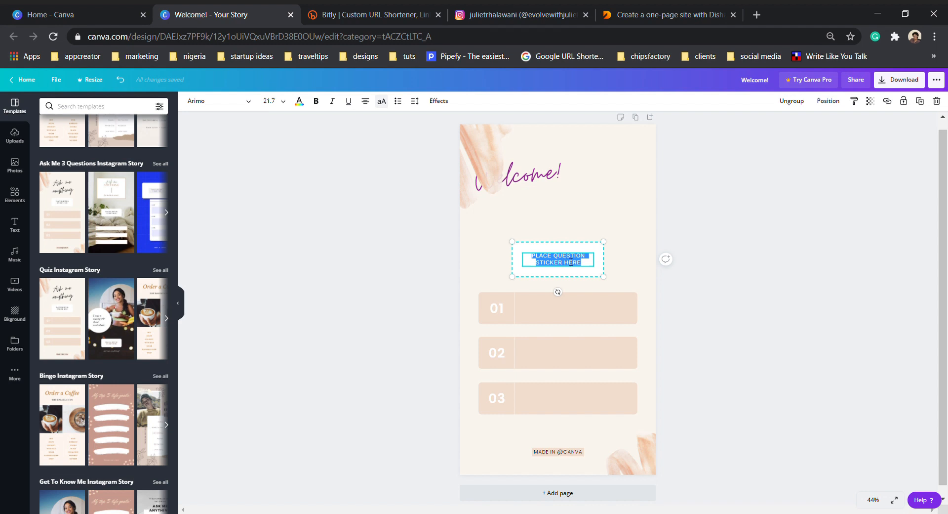
left_click(789, 101)
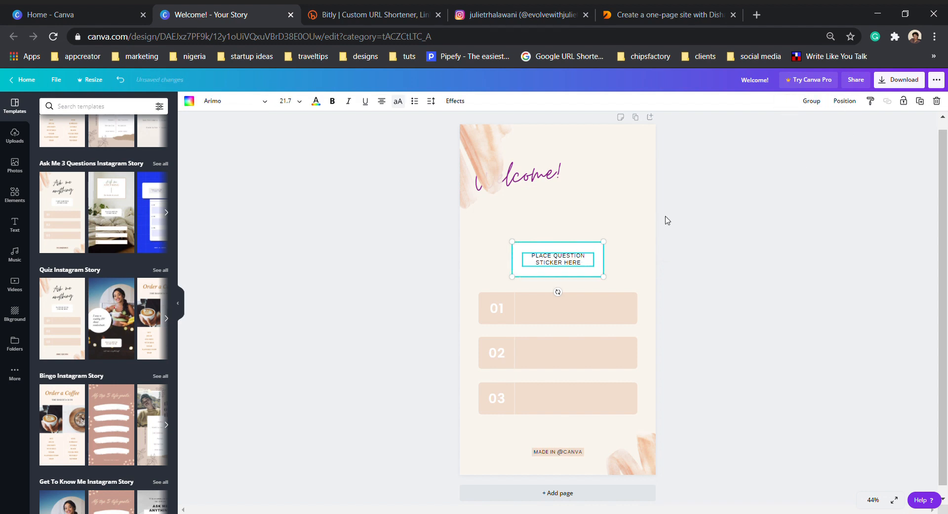
left_click(634, 235)
Step: Move the placeholder text above the white rectangle, under the "Welcome!" heading, and replace it with the page owner's full name in capitals
left_click(564, 262)
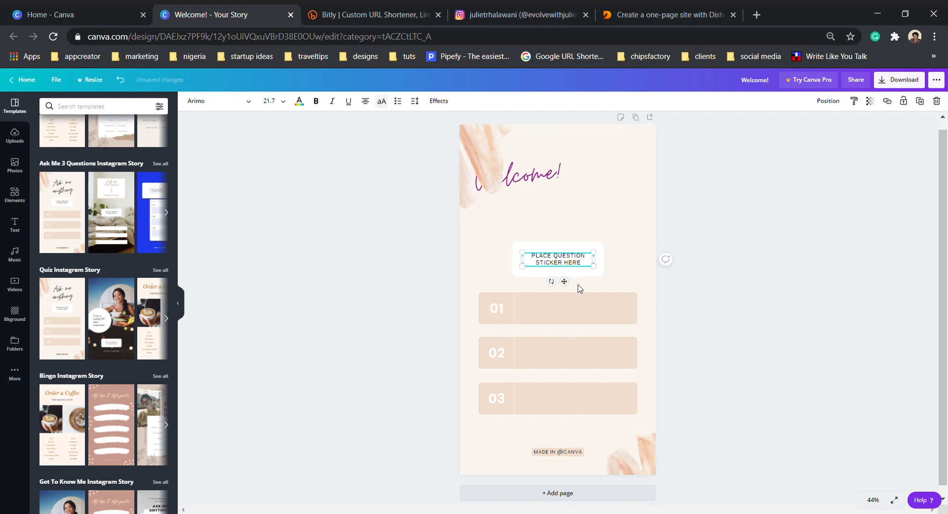
left_click_drag(558, 266, 542, 216)
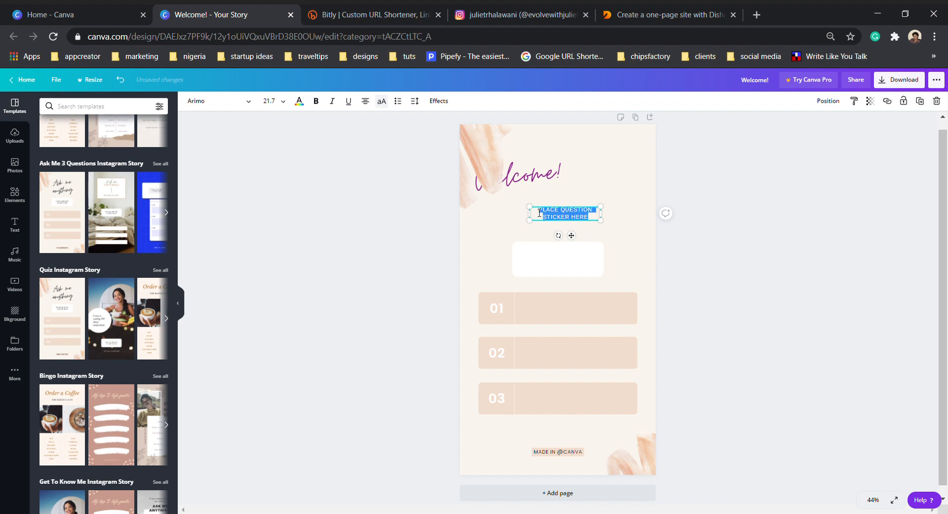
type("JU")
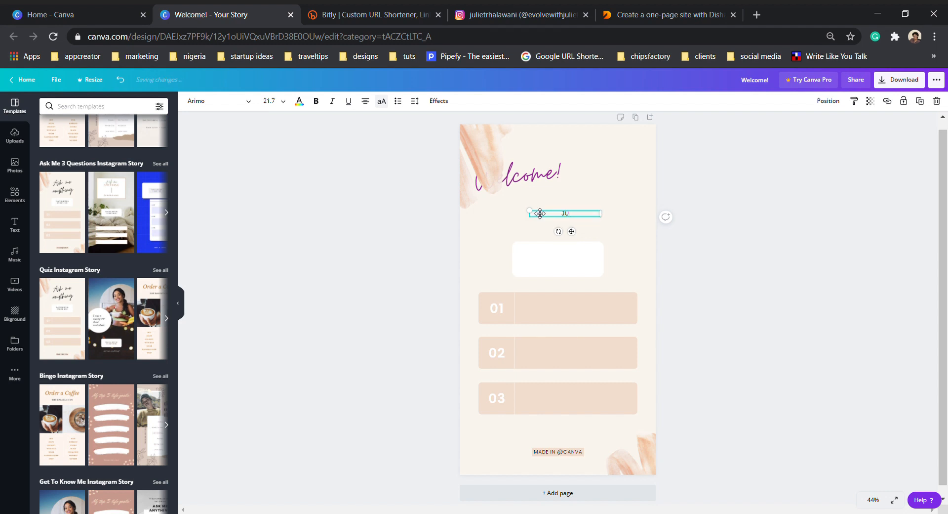
type("LIET R HALAWANI")
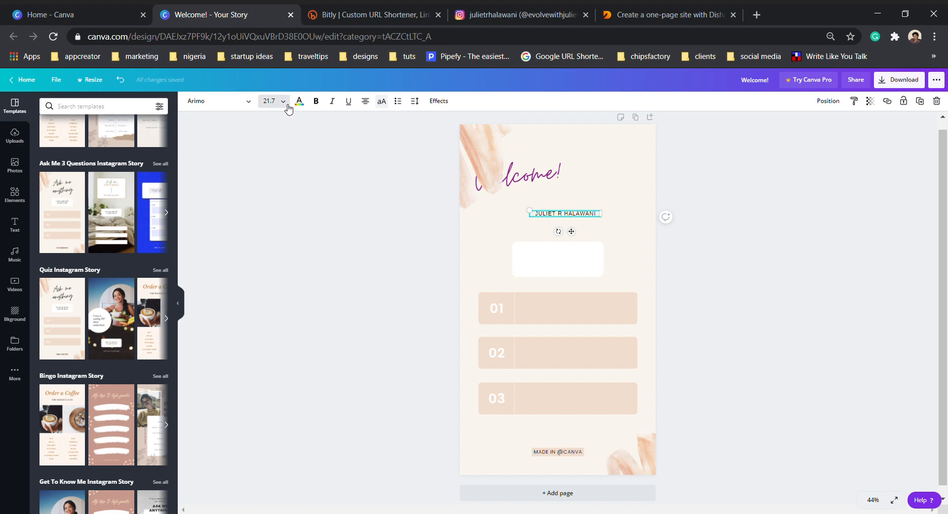
Step: Format the name in Abhaya Libre ExtraBold at size 32 and widen its text box so it fits on one centred line
left_click(208, 107)
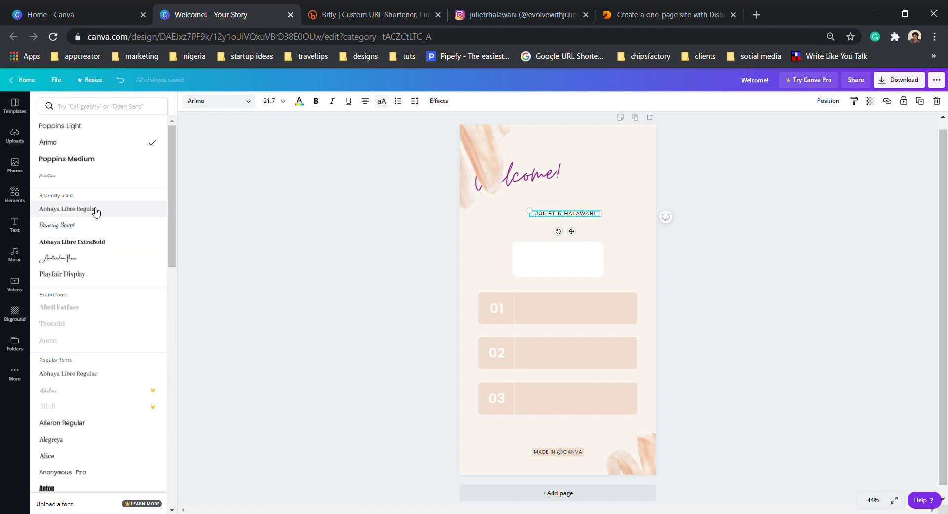
left_click(96, 243)
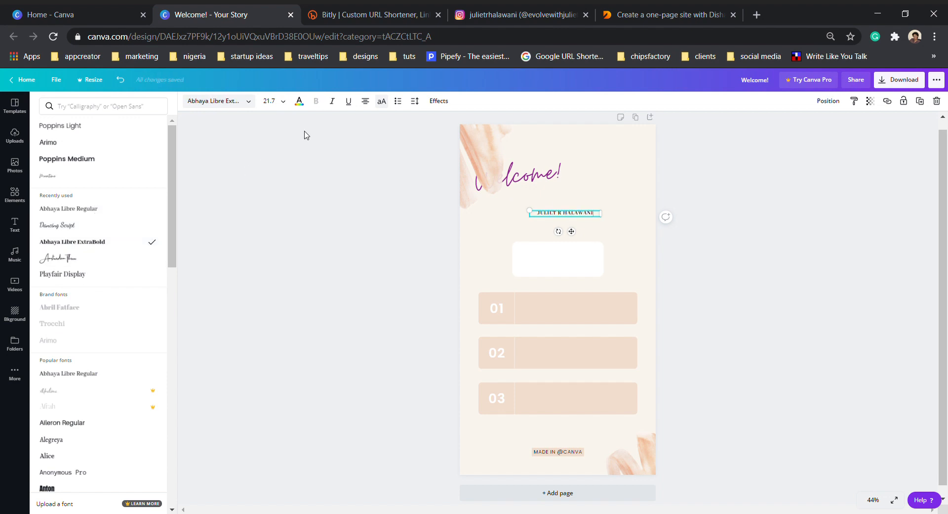
left_click(286, 108)
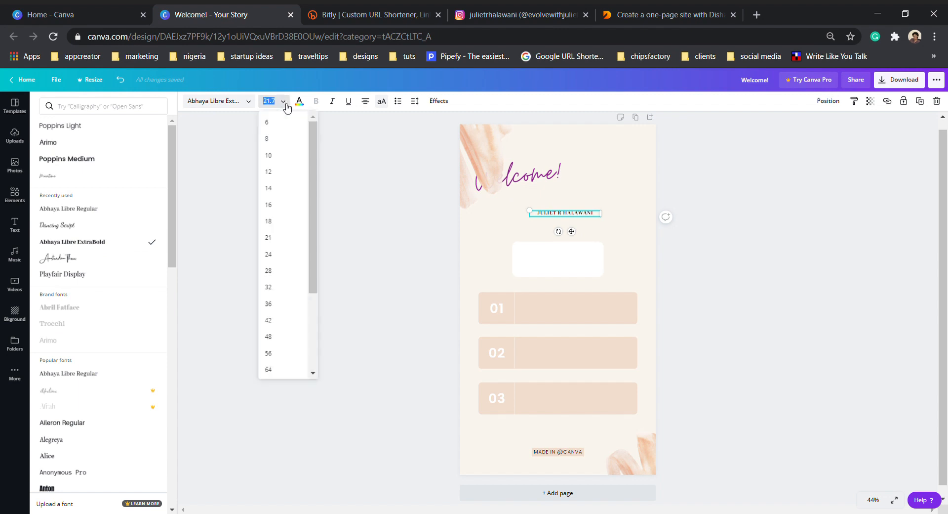
left_click(276, 291)
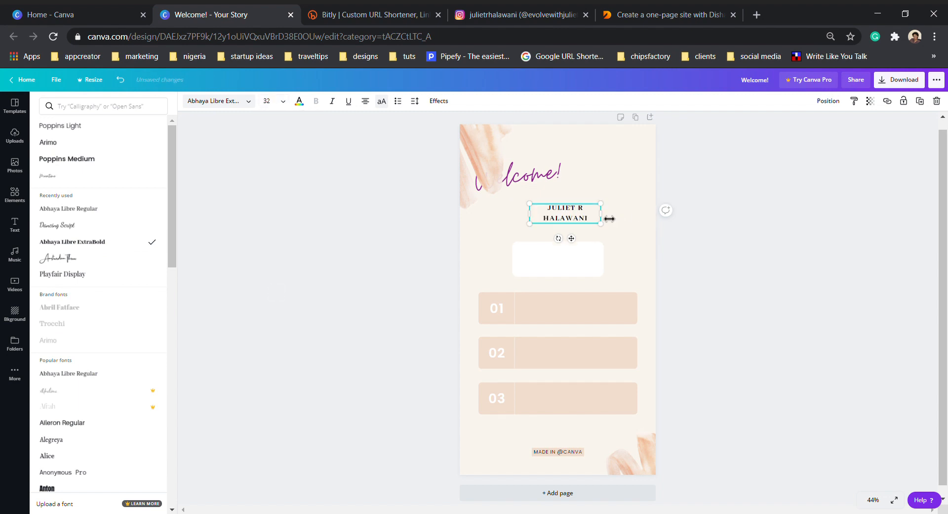
left_click_drag(603, 214, 572, 232)
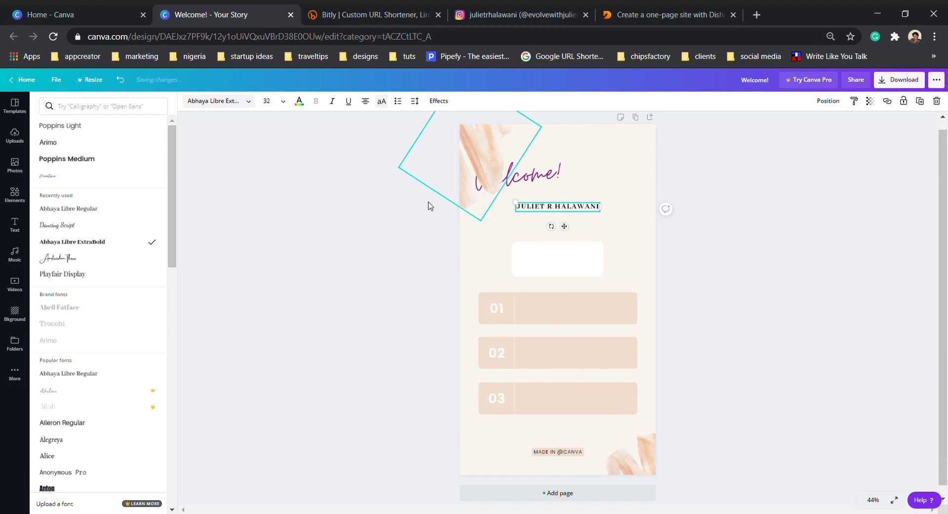
Step: Add a plain solid line from the elements library and place it directly beneath the name as an underline
left_click(16, 195)
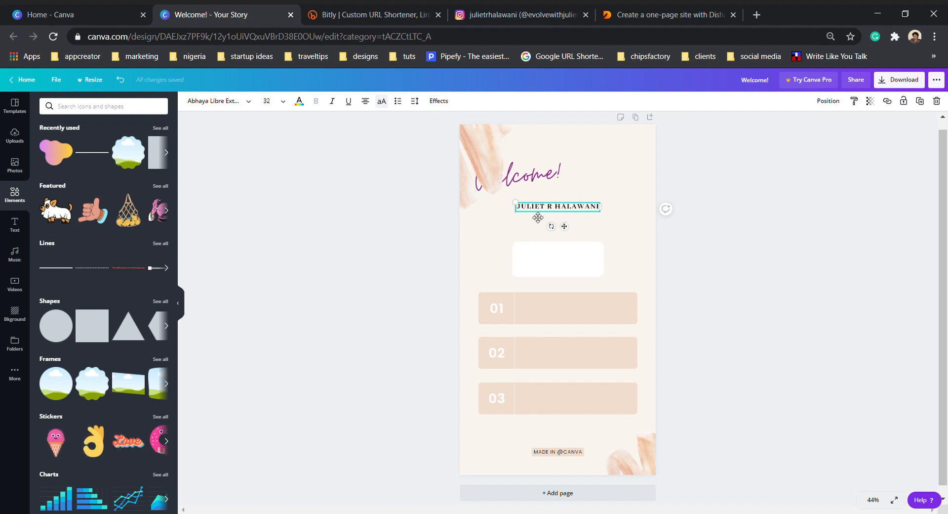
left_click(56, 268)
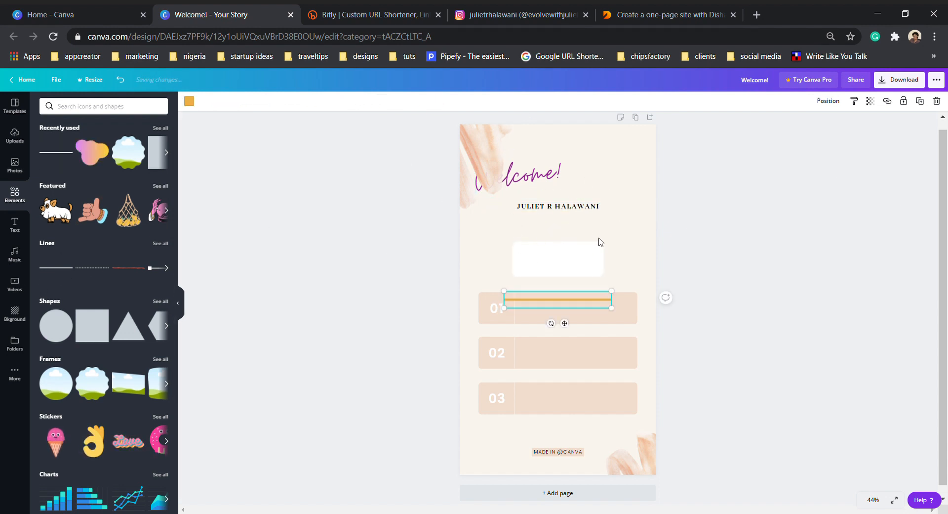
left_click_drag(581, 300, 580, 219)
Step: Delete the empty white rectangle below the name
left_click(573, 253)
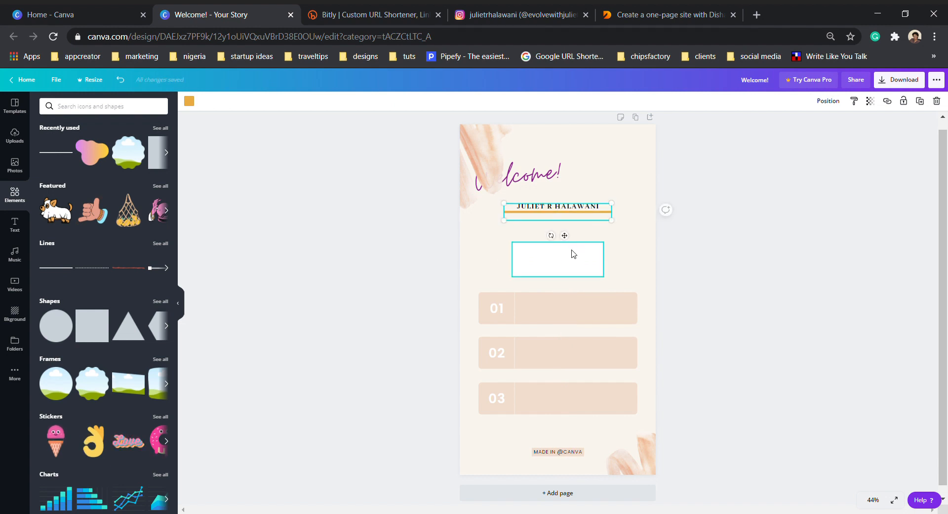
left_click_drag(574, 260, 575, 241)
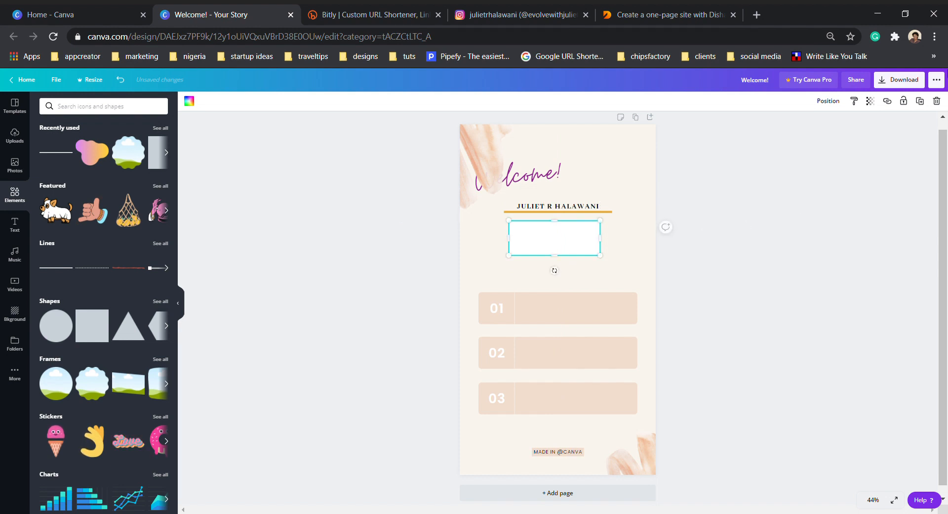
left_click(938, 102)
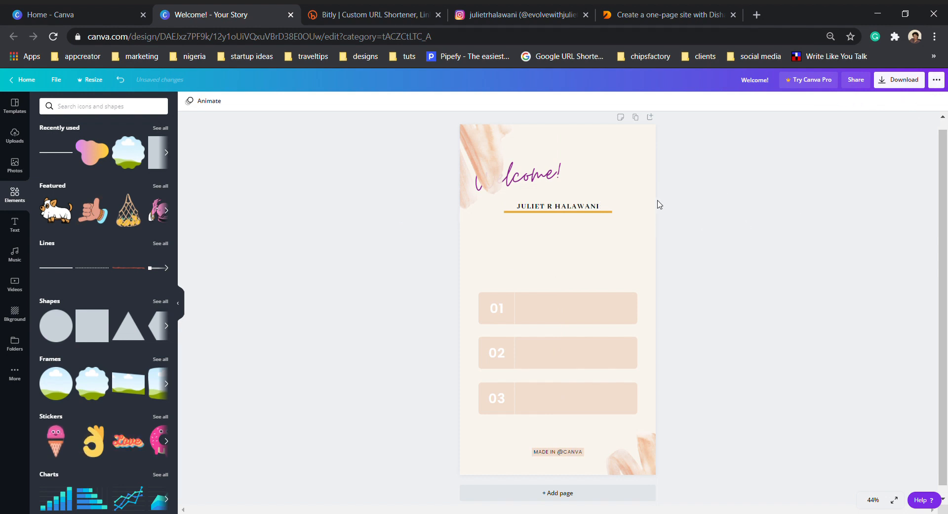
Step: Duplicate the name text below the underline and change the copy to "BUSINESS COACH - MARKETING CONSULTANT"
left_click(558, 207)
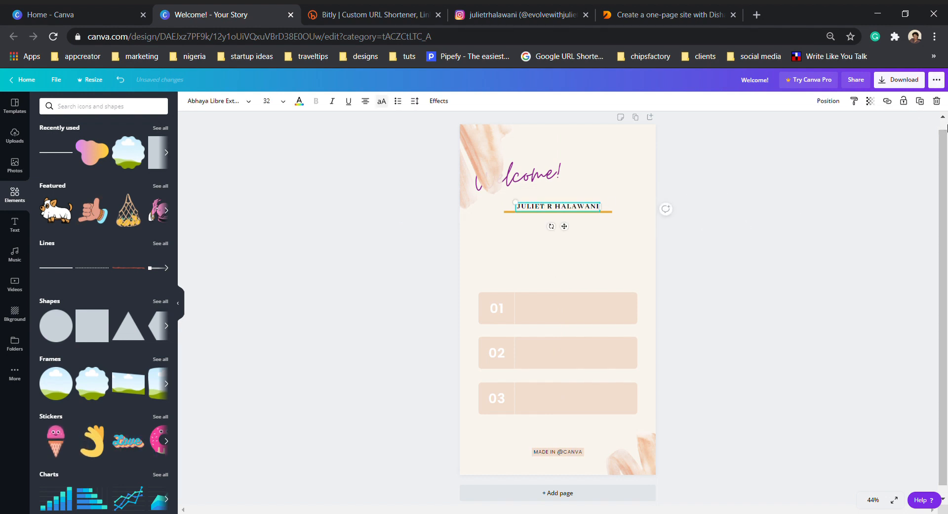
left_click(920, 101)
left_click_drag(568, 230, 569, 249)
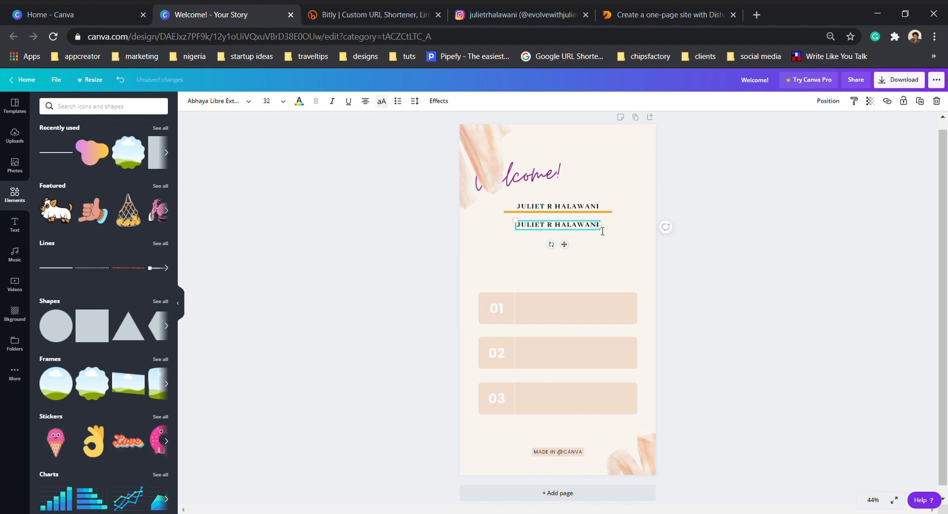
left_click_drag(600, 225, 512, 238)
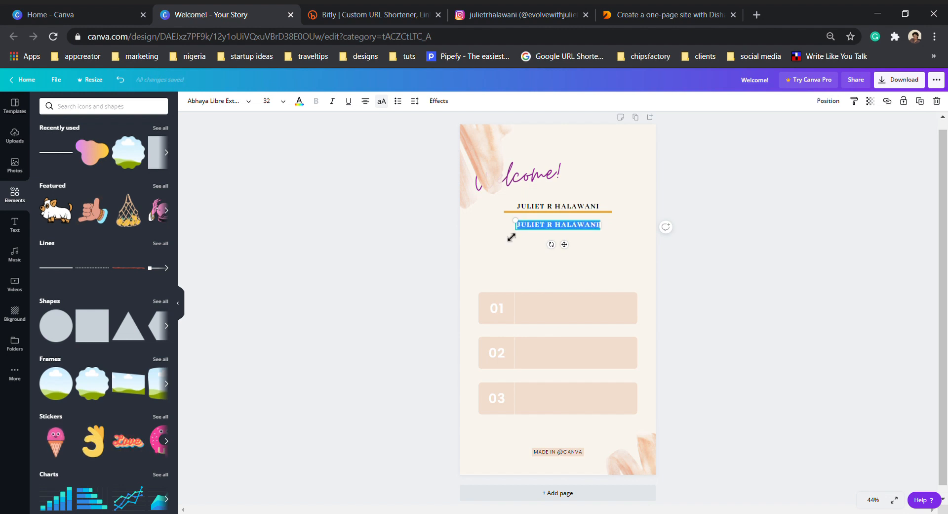
type("BUSINESS COACH -")
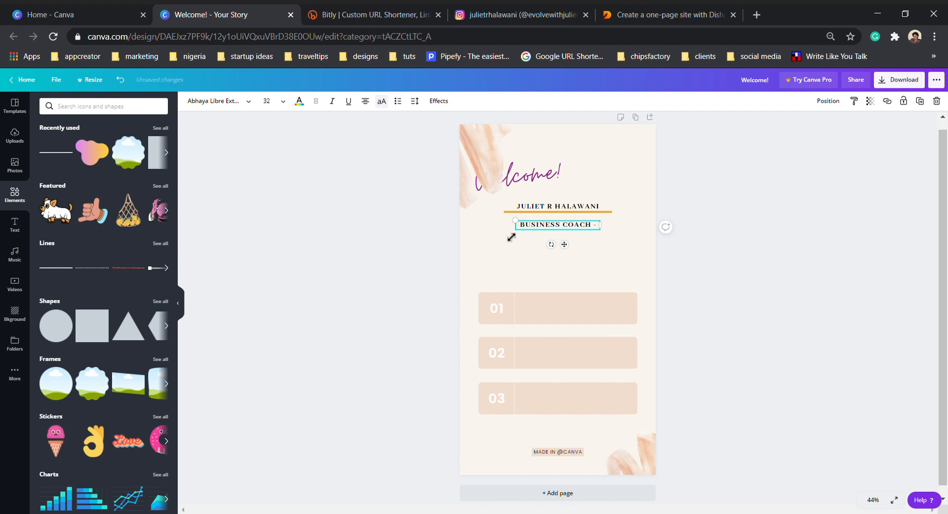
type("MARKE")
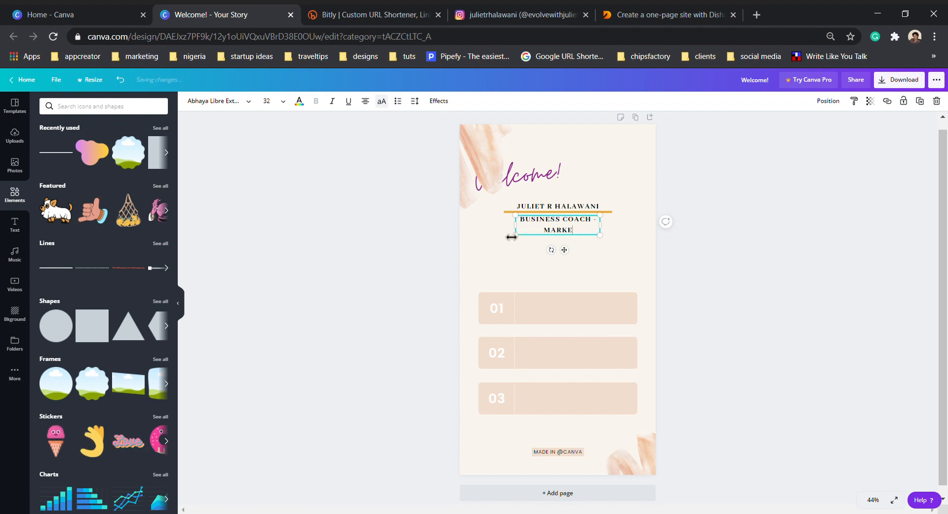
type("TING CO")
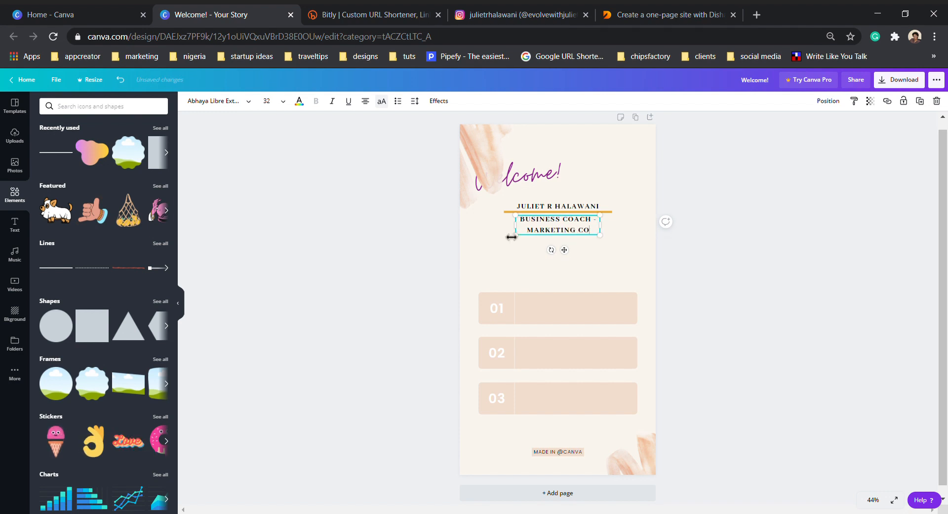
type("NSULTANT")
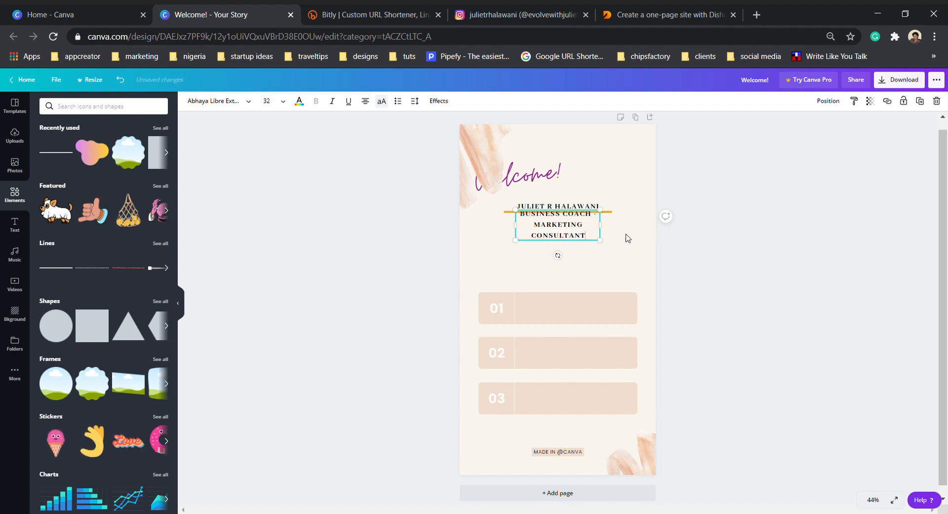
Step: Resize the job title's text box to about 911 wide so it wraps onto two lines, and centre it under the underline
left_click_drag(609, 234, 700, 244)
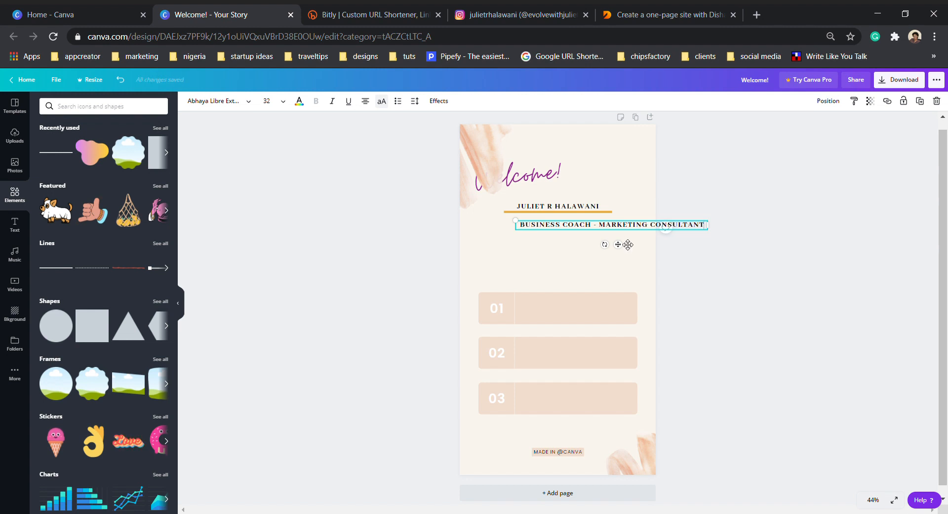
left_click_drag(626, 250, 572, 251)
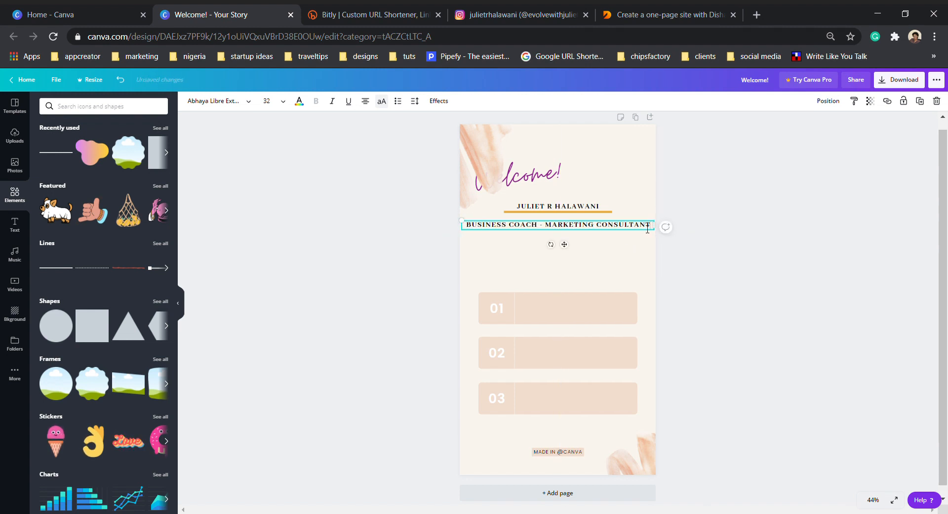
left_click_drag(654, 226, 635, 228)
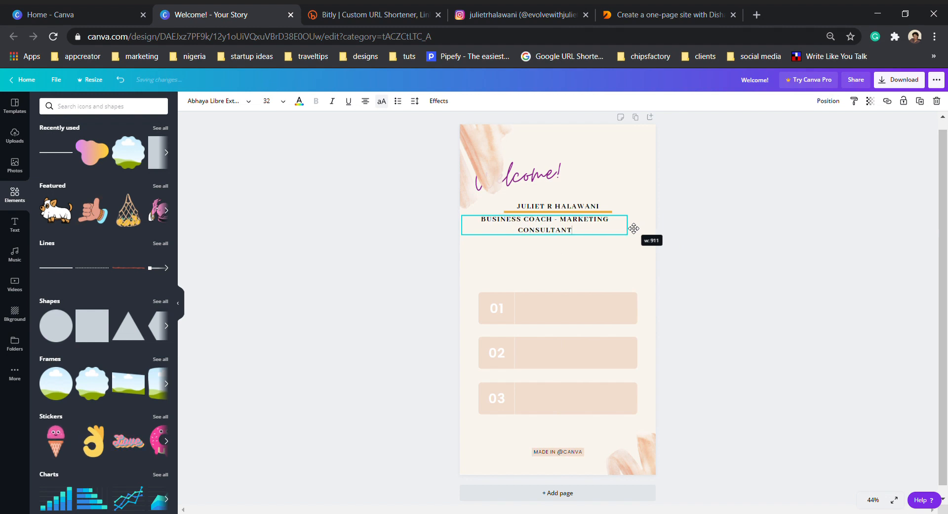
left_click_drag(561, 257, 567, 256)
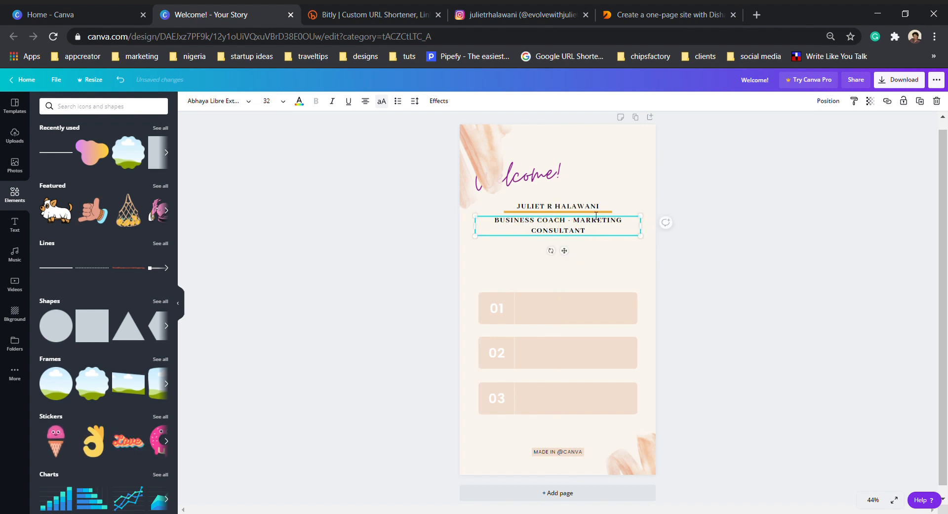
left_click(601, 184)
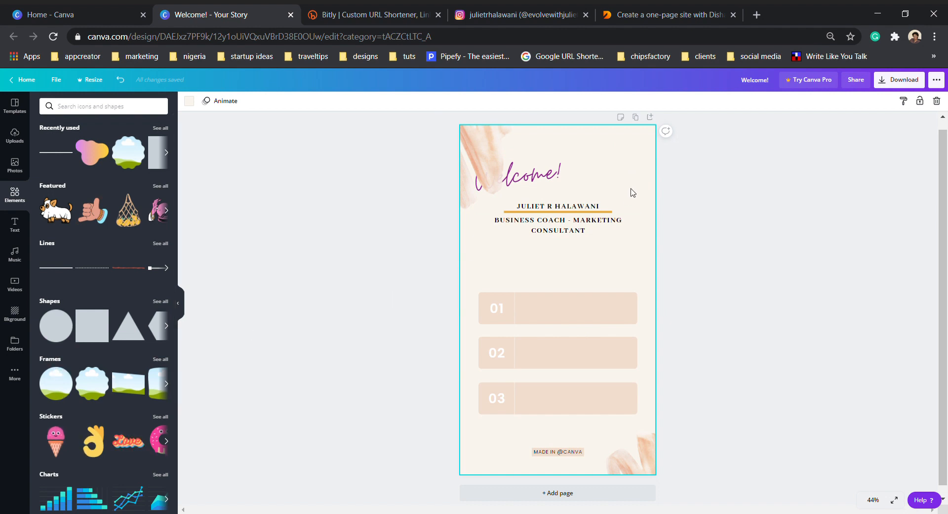
Step: Try the circular photo frame from the elements library on the page and delete it again
mouse_move(63, 385)
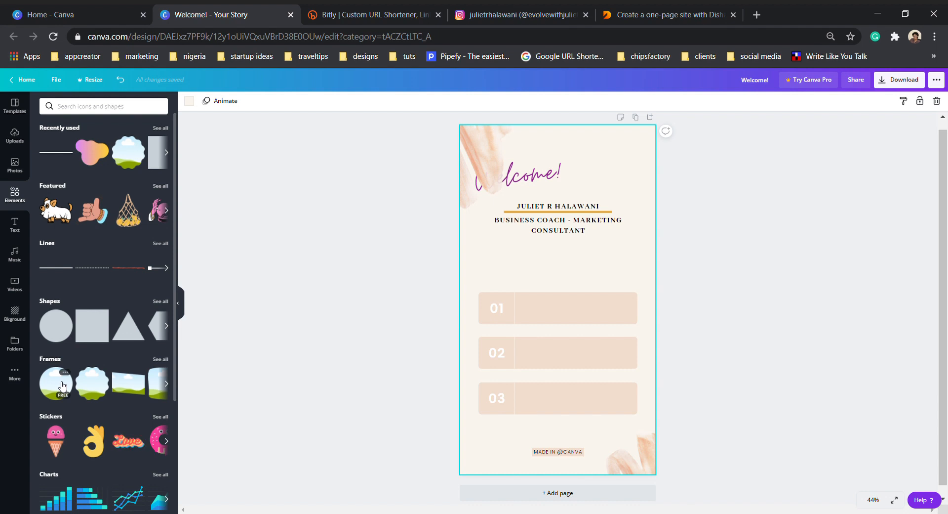
mouse_move(70, 329)
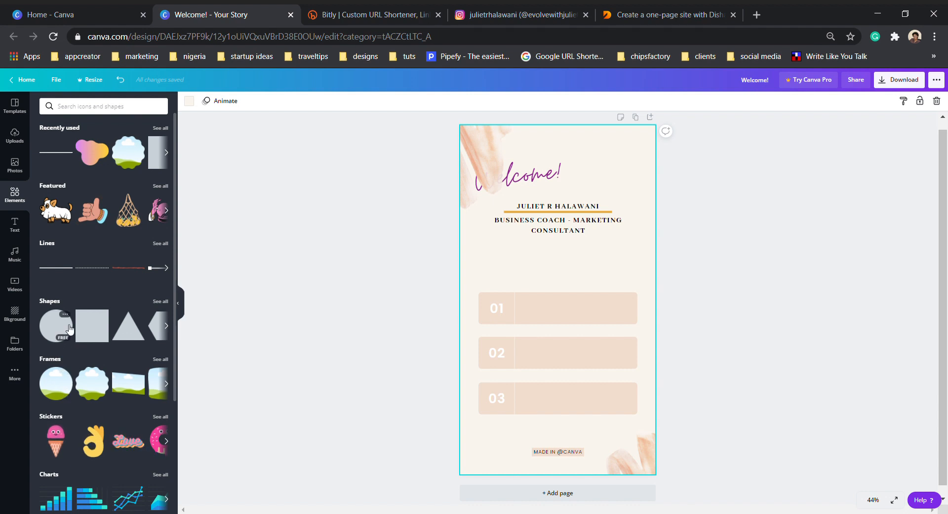
scroll(69, 329, "down", 2)
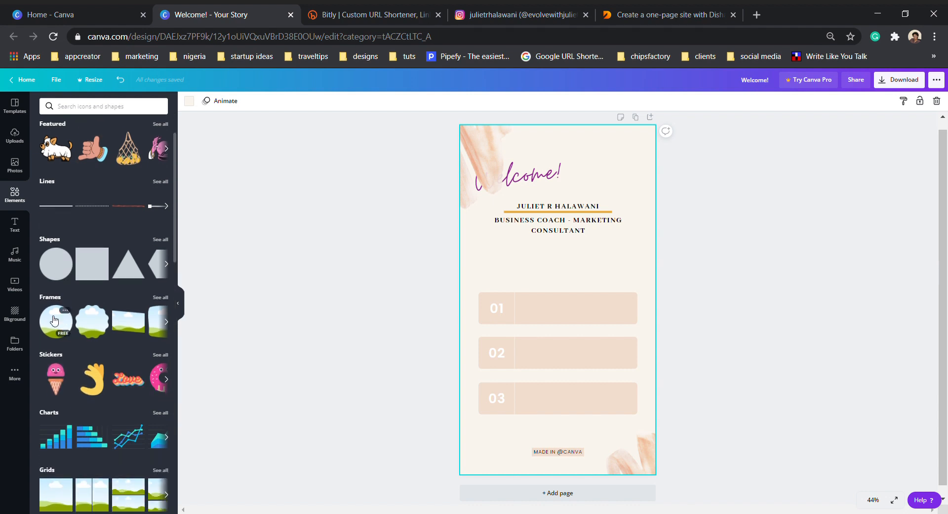
left_click(55, 321)
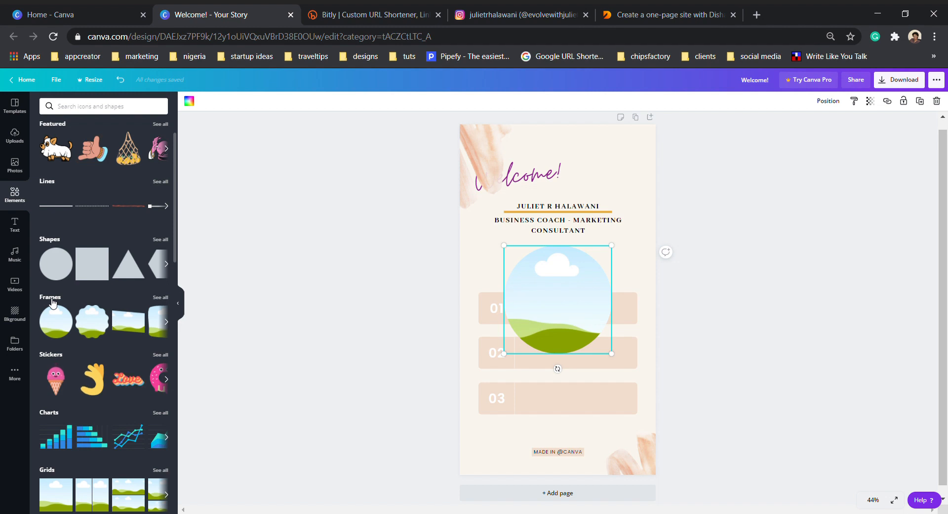
scroll(57, 346, "down", 3)
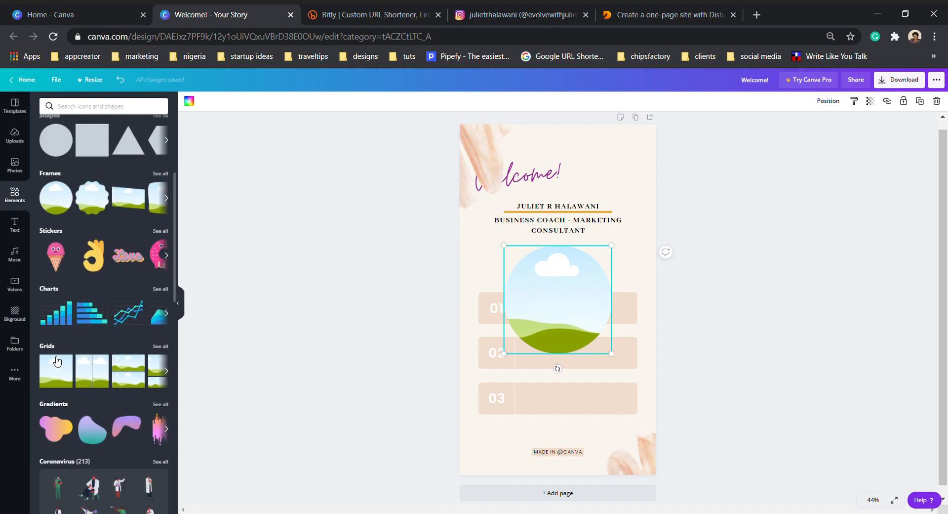
scroll(59, 355, "up", 2)
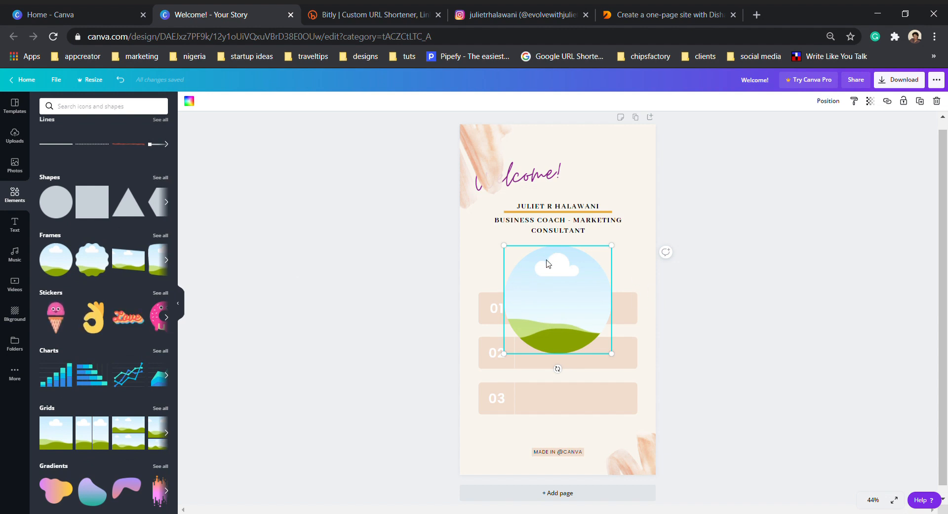
left_click(937, 101)
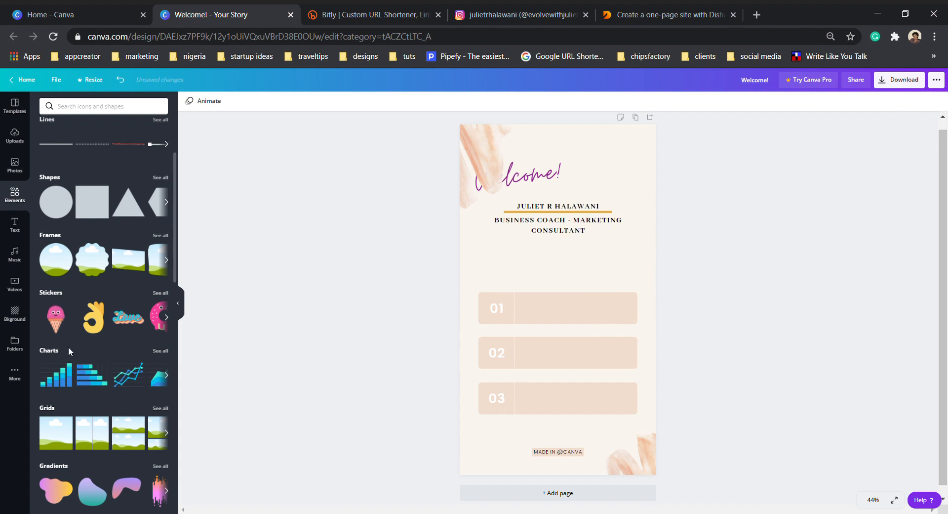
Step: Try the scalloped photo frame on the page, delete it, and show the complete frames collection
left_click(101, 262)
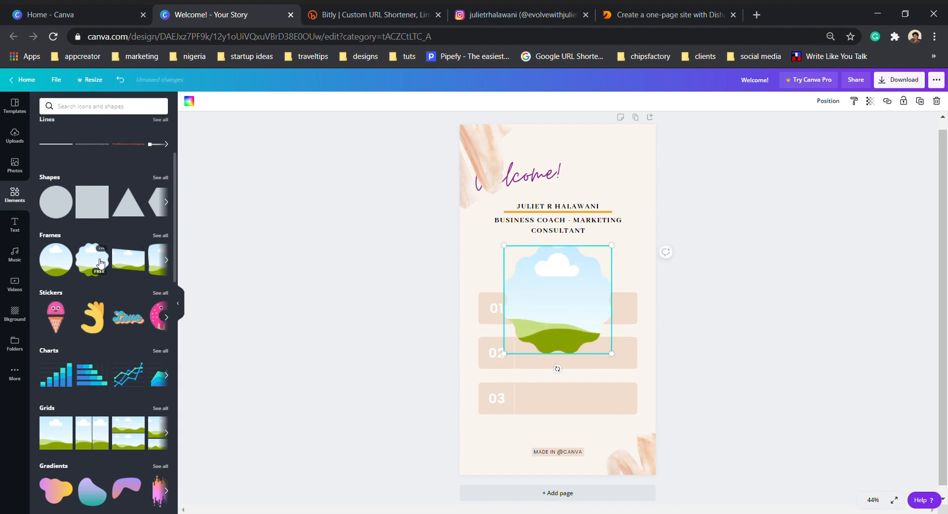
left_click(166, 260)
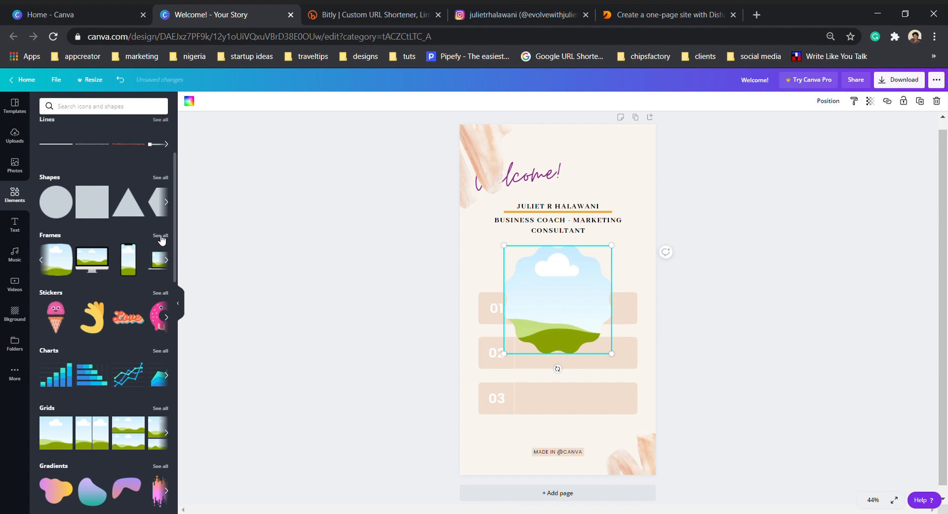
left_click(160, 235)
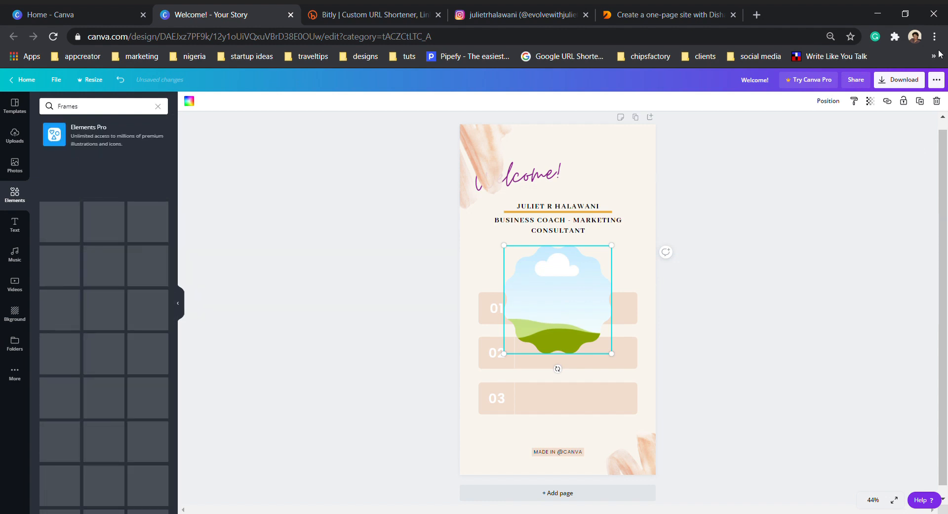
key("Delete")
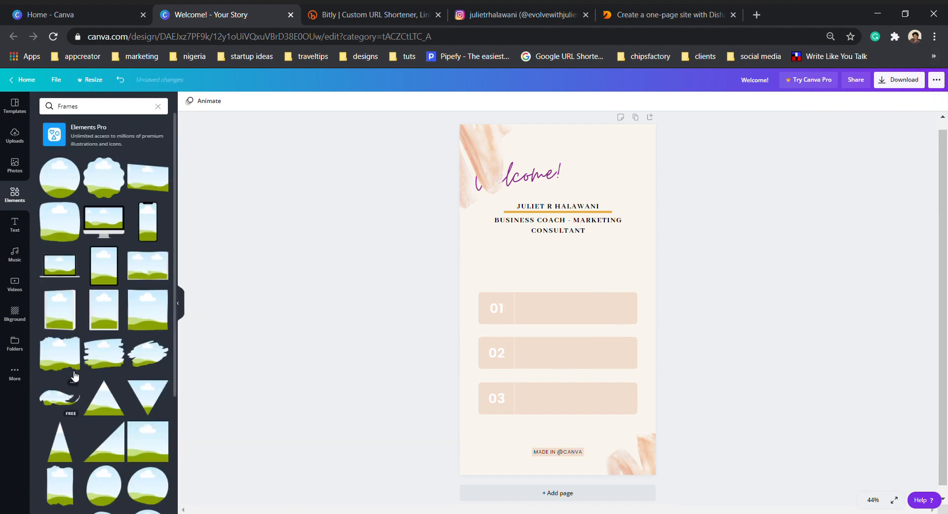
Step: Add the horizontal brush-stroke photo frame, tilt it slightly clockwise, shrink it and place it to the right of the "Welcome!" heading
left_click(110, 353)
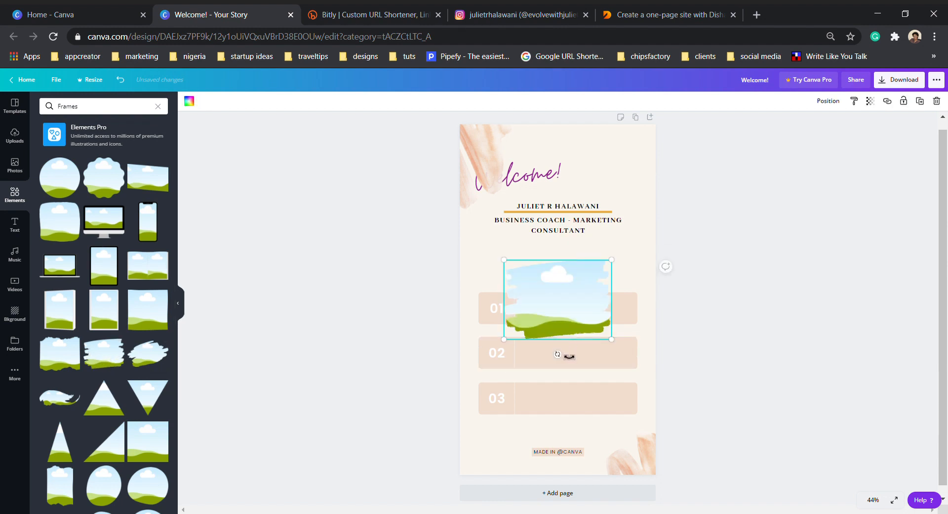
left_click_drag(558, 354, 544, 352)
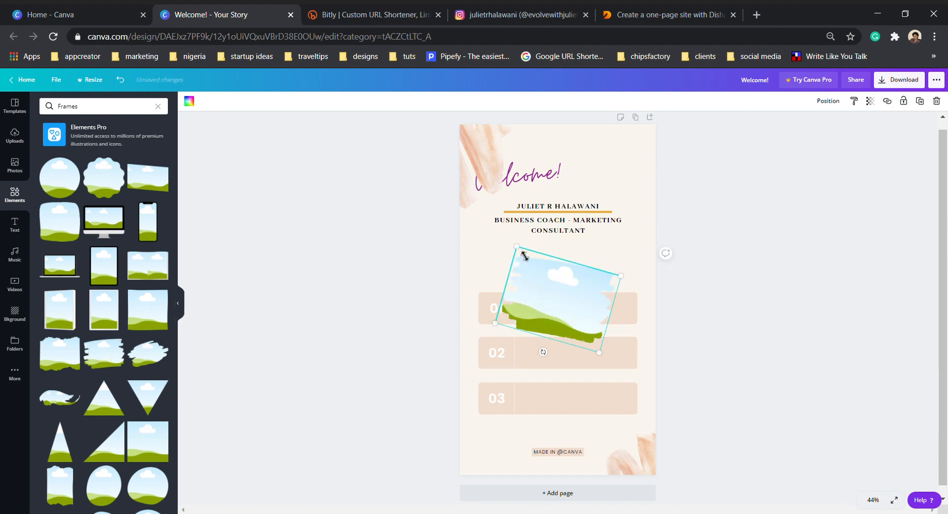
left_click_drag(526, 257, 541, 278)
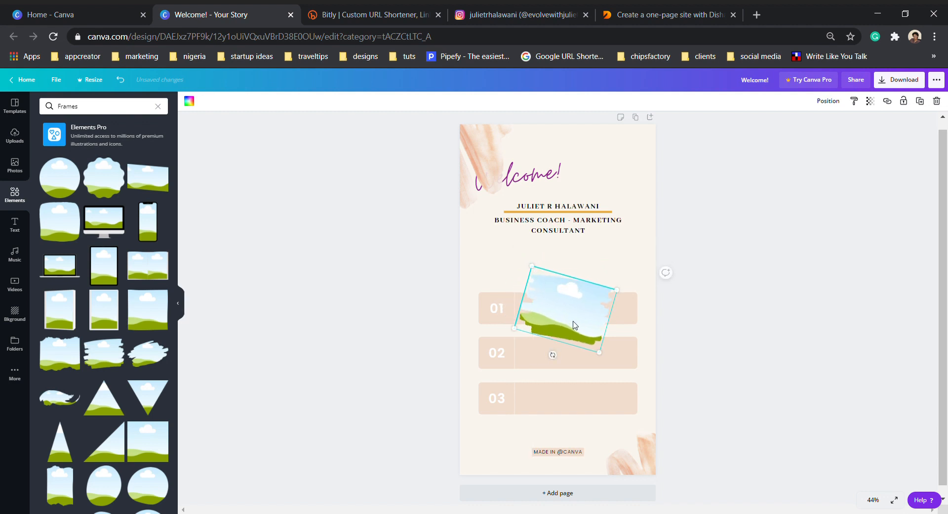
mouse_move(583, 315)
left_mouse_down()
mouse_move(604, 256)
mouse_move(600, 207)
mouse_move(618, 188)
left_mouse_up()
left_click_drag(662, 162, 602, 187)
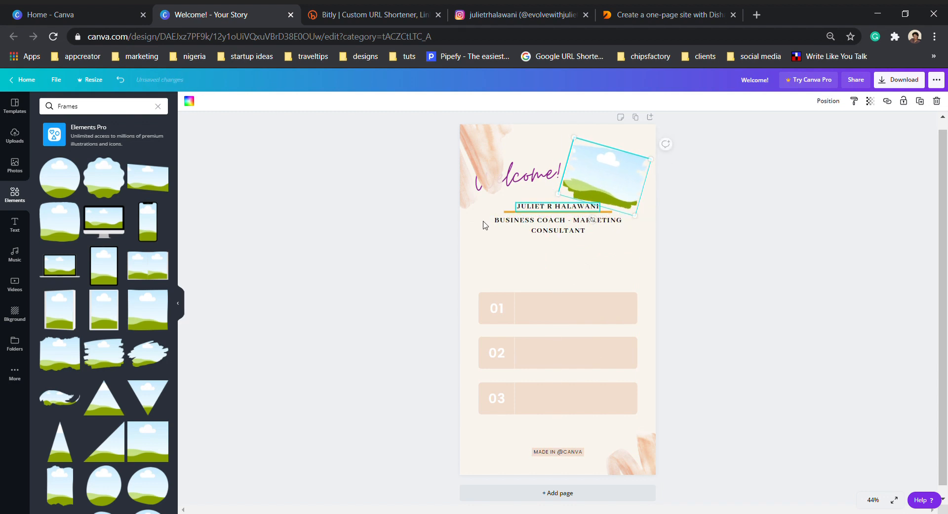
Step: Fill the brush-stroke frame with the uploaded portrait of the woman in the striped shirt
left_click(17, 140)
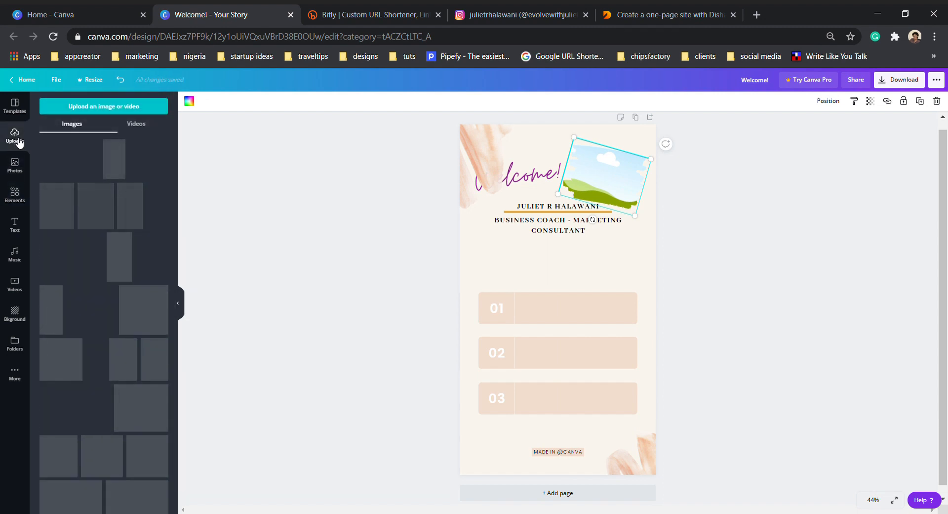
left_click(67, 170)
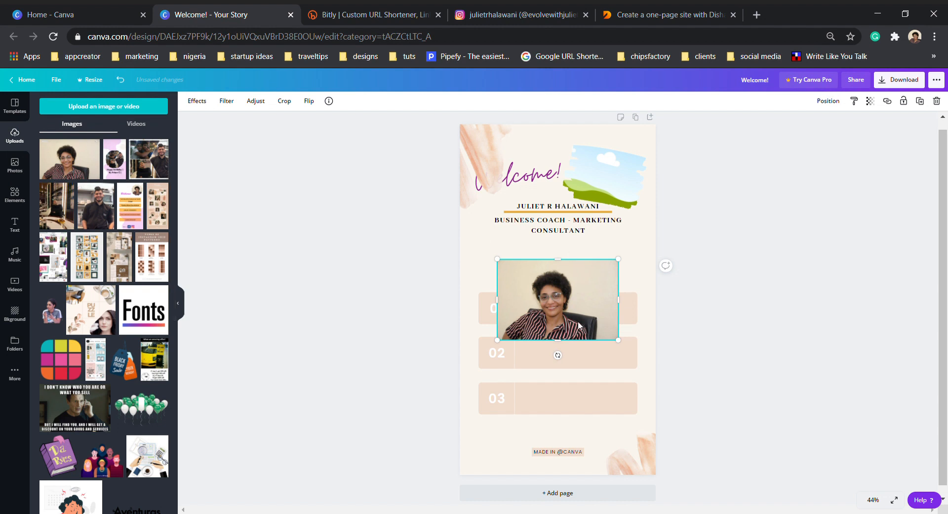
mouse_move(555, 308)
left_mouse_down()
mouse_move(563, 297)
mouse_move(566, 334)
mouse_move(567, 268)
mouse_move(608, 178)
left_mouse_up()
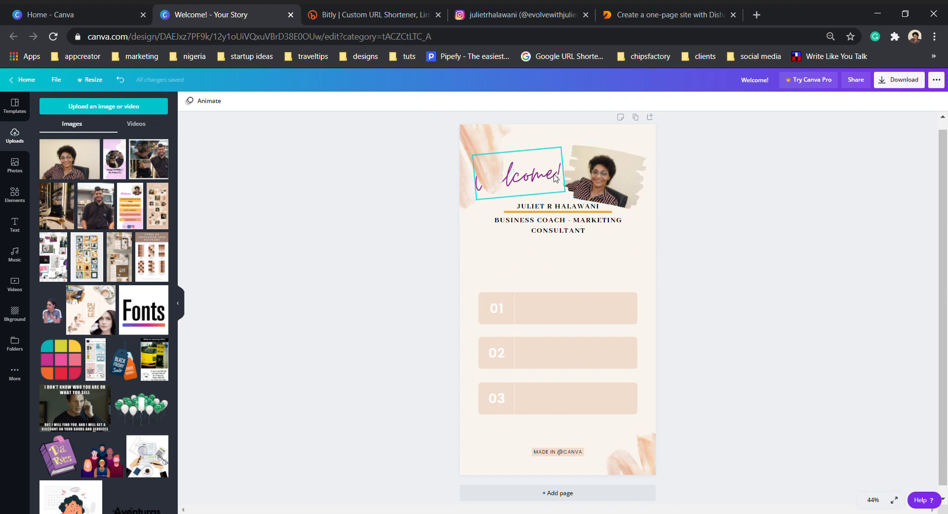
Step: Bring the "Welcome!" heading forward so it sits in front of the watercolour brush graphic
left_click(483, 152)
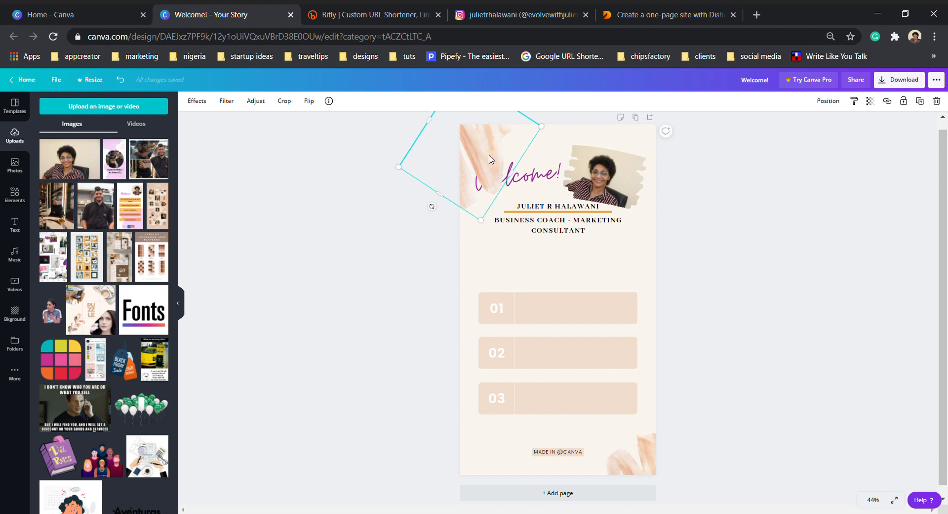
left_click(535, 185)
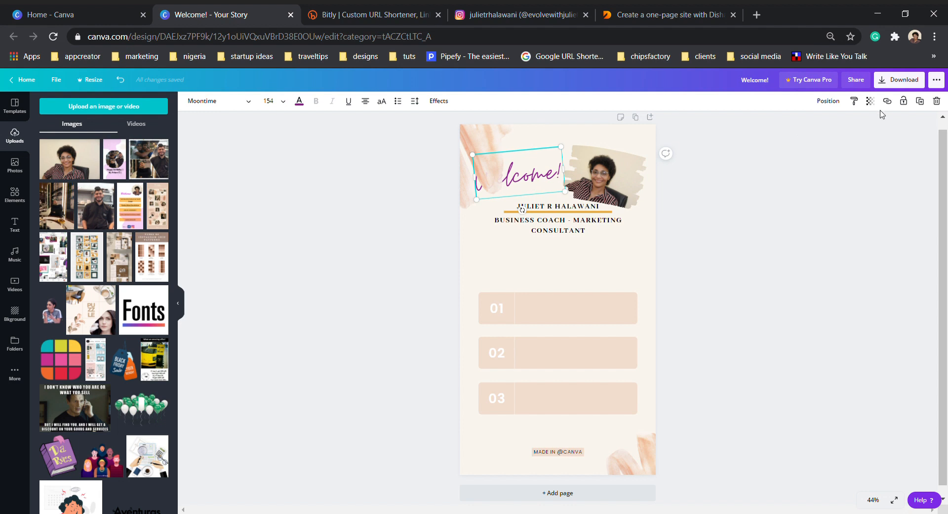
left_click(828, 102)
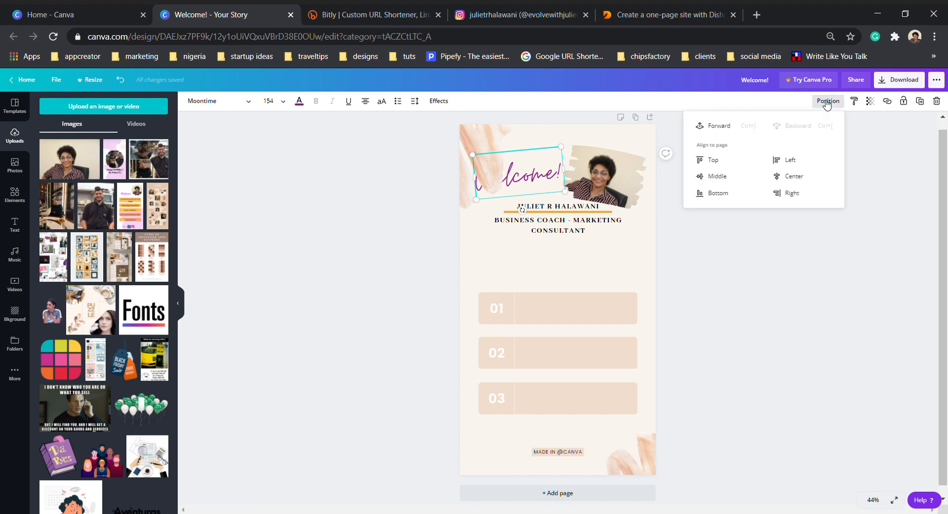
left_click(721, 126)
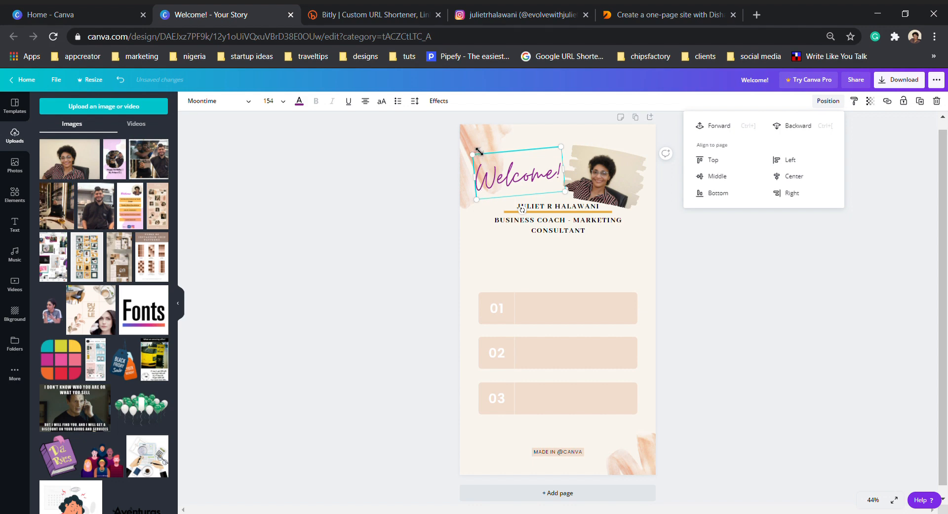
left_click(684, 299)
Step: Delete the watercolour brush graphics in the page's upper-left and lower-right corners
left_click(472, 146)
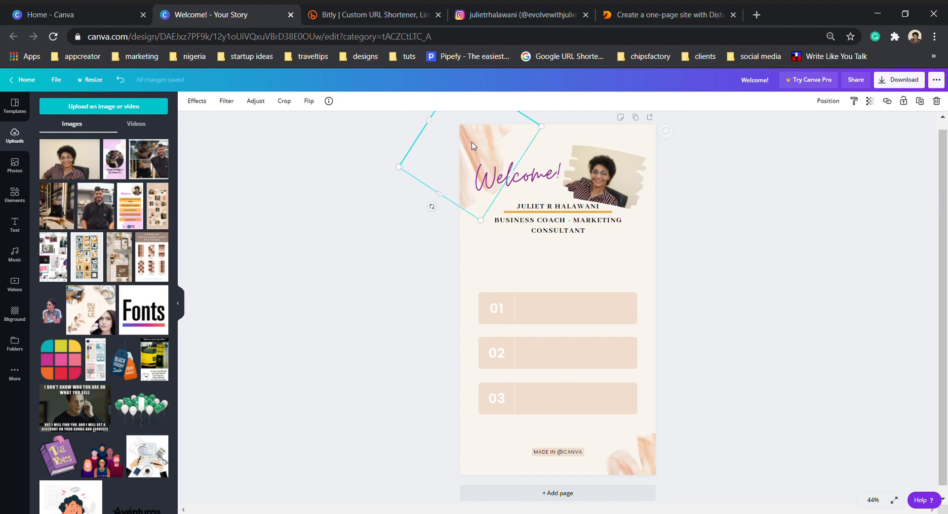
left_click(937, 101)
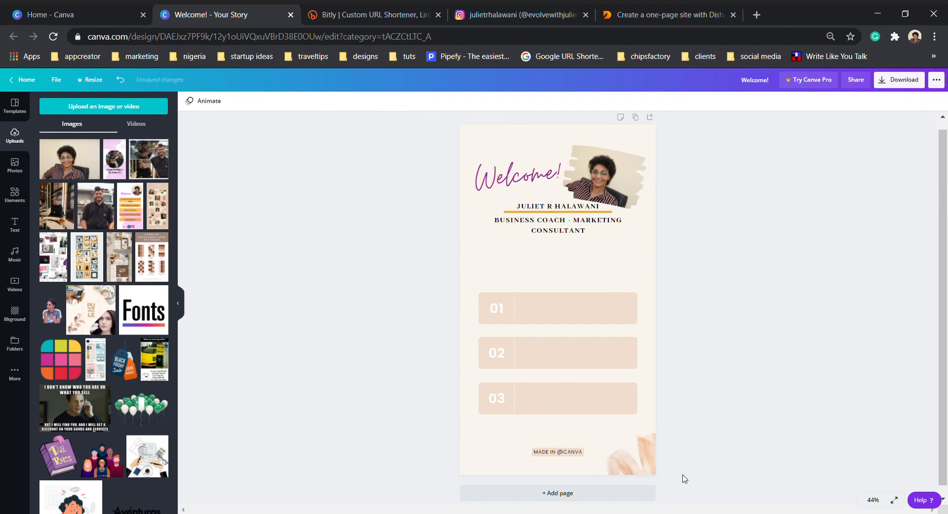
left_click(649, 465)
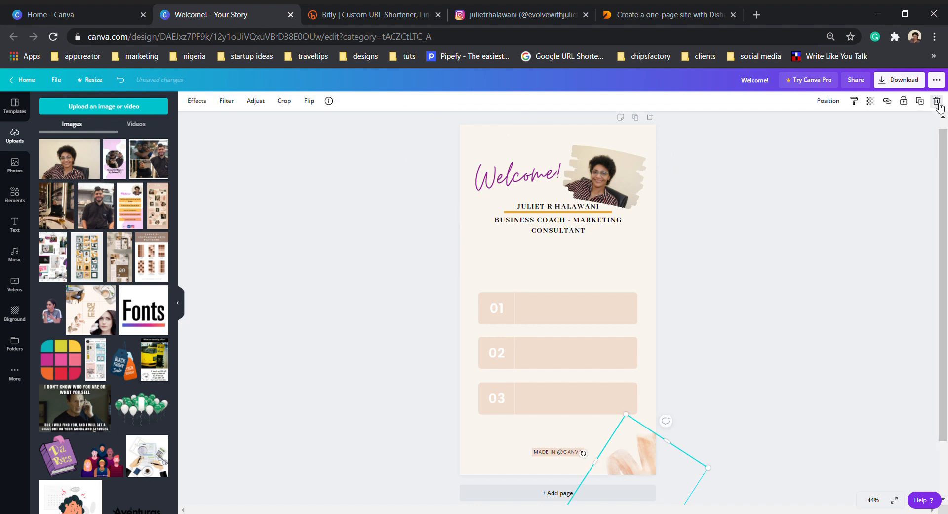
left_click(937, 102)
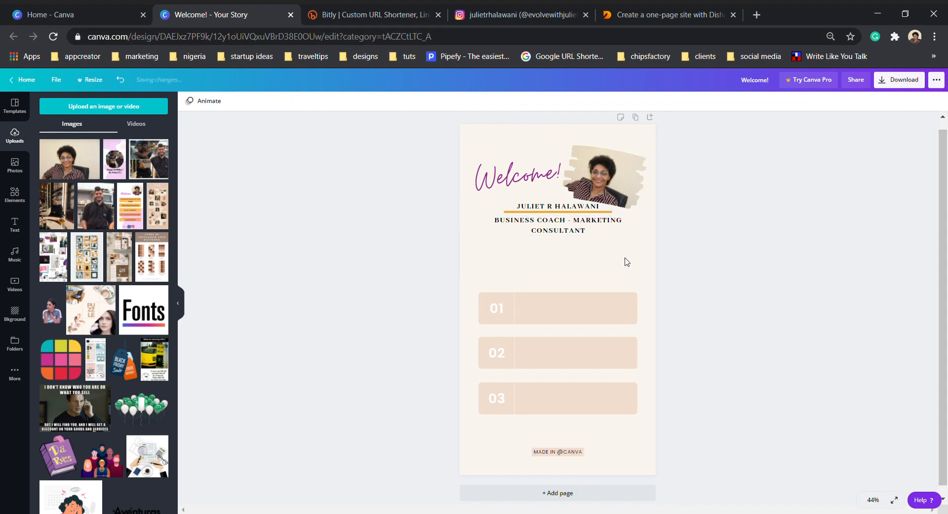
Step: Try light grey, white and the photo's beige as the page background colour, and return it to the document's off-white
left_click(515, 145)
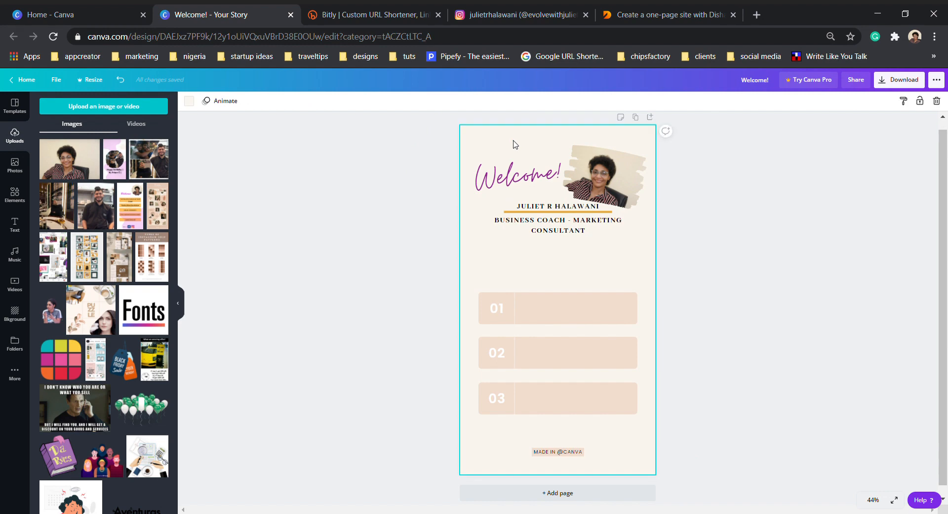
left_click(190, 102)
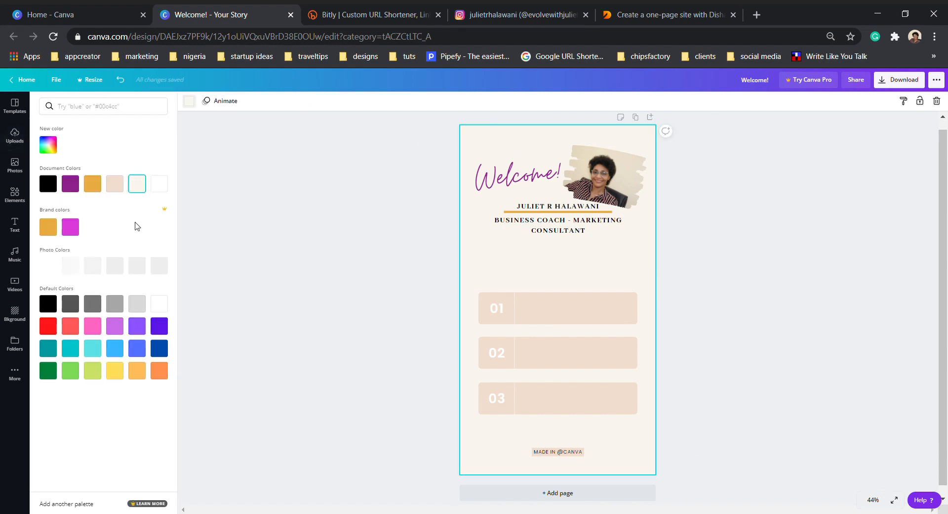
left_click(136, 307)
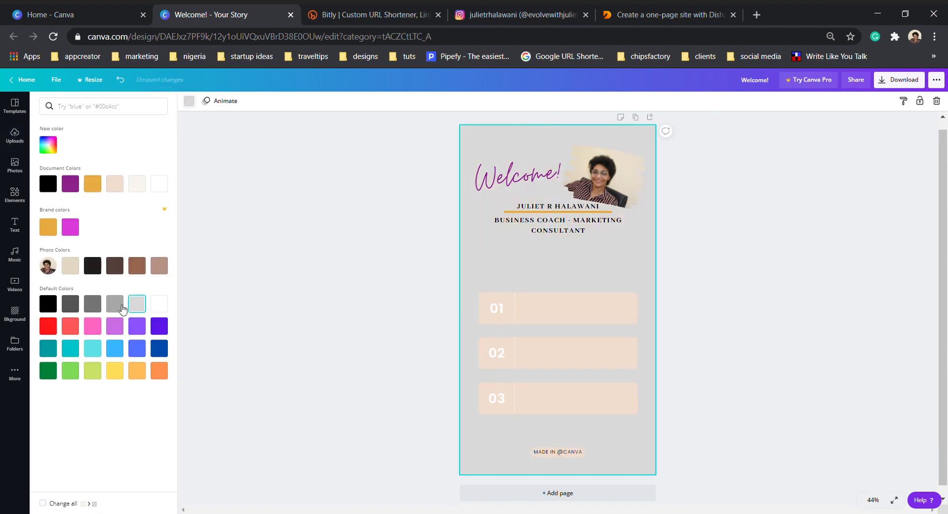
left_click(119, 308)
left_click(159, 303)
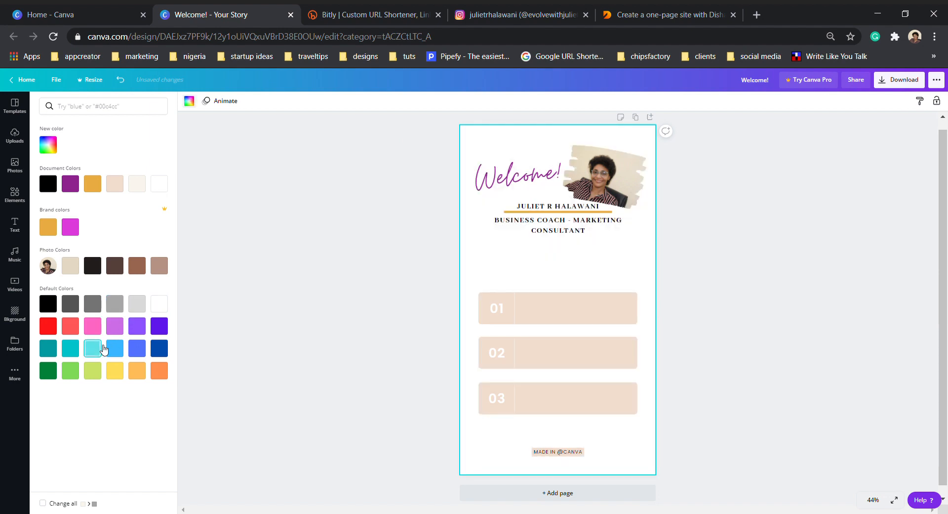
left_click(105, 348)
left_click(71, 267)
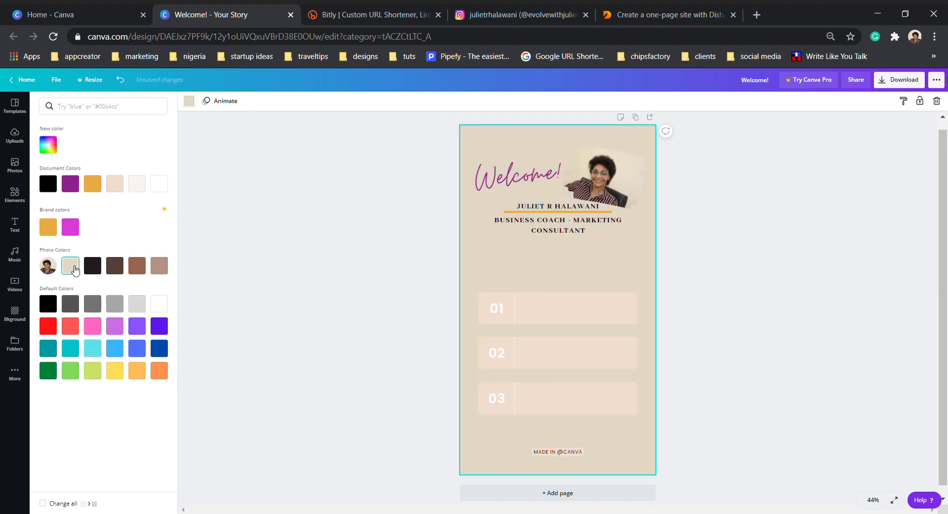
left_click(136, 184)
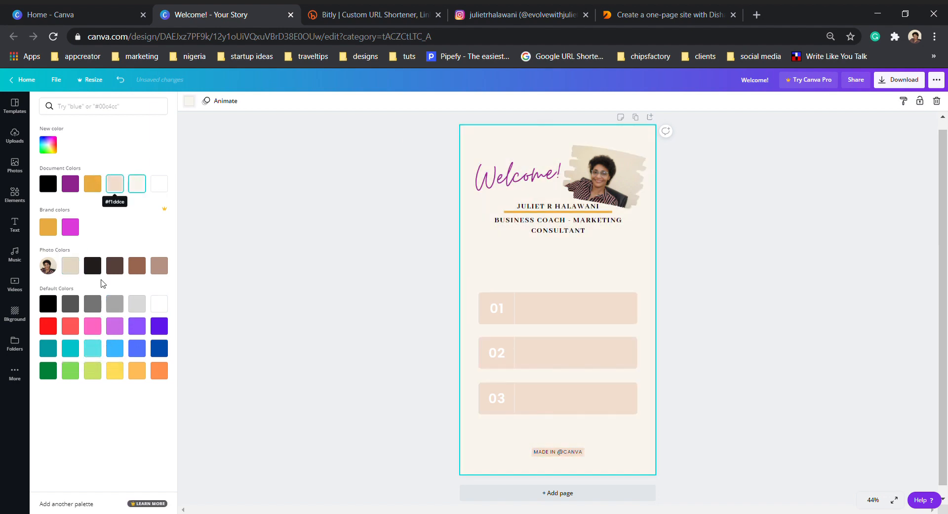
Step: Try the pumpkin, pink flower and blue-grey textured photos as page backgrounds, and undo them to restore the plain off-white background
left_click(15, 315)
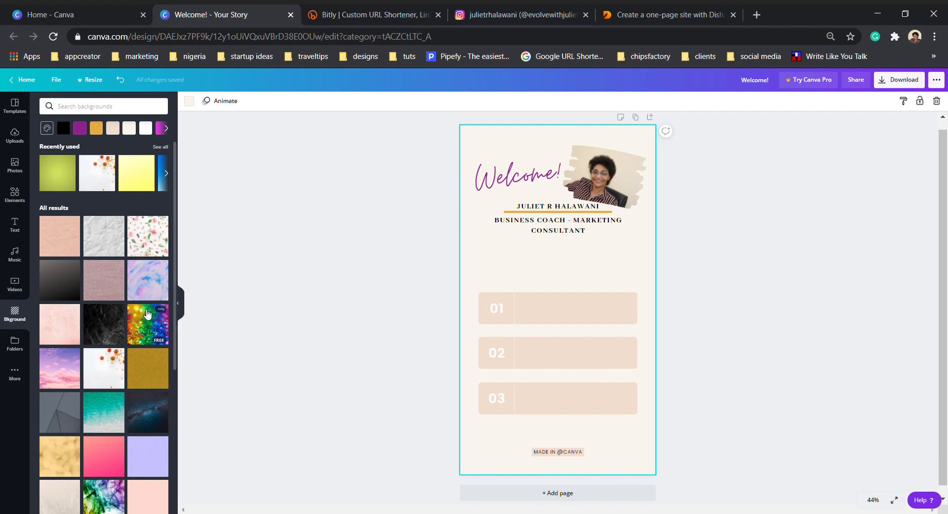
scroll(104, 297, "down", 2)
left_click(118, 302)
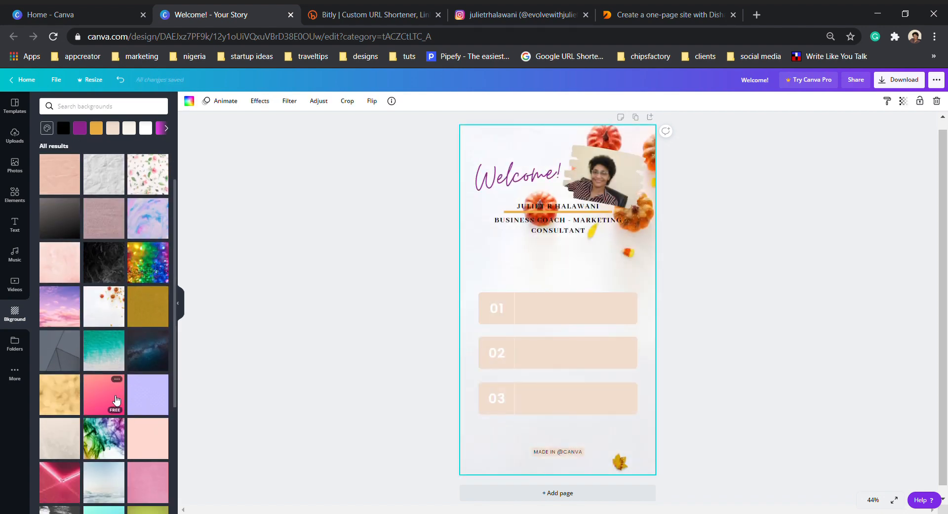
scroll(104, 390, "down", 4)
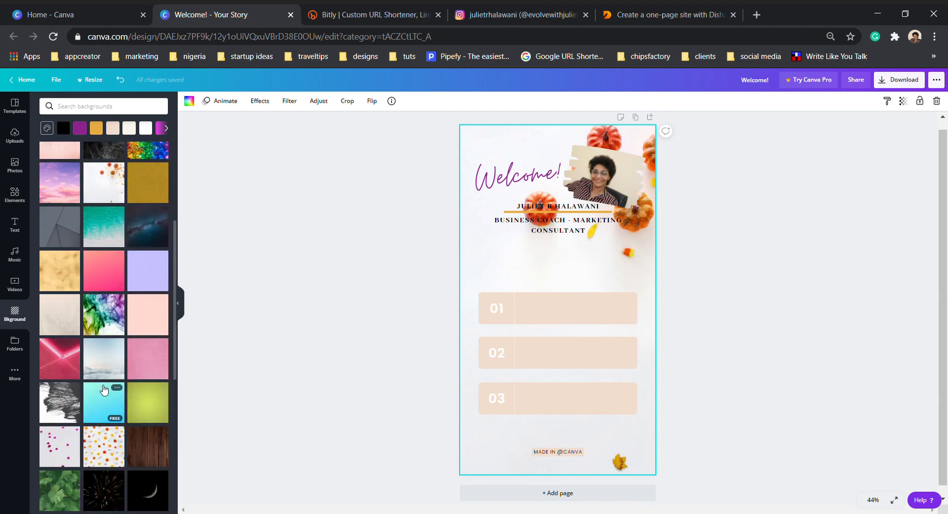
scroll(104, 390, "down", 4)
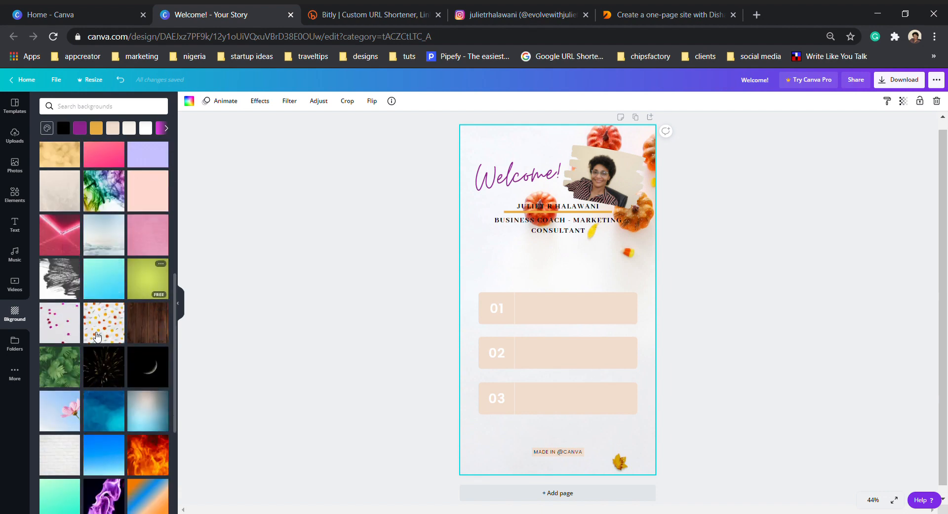
left_click(65, 411)
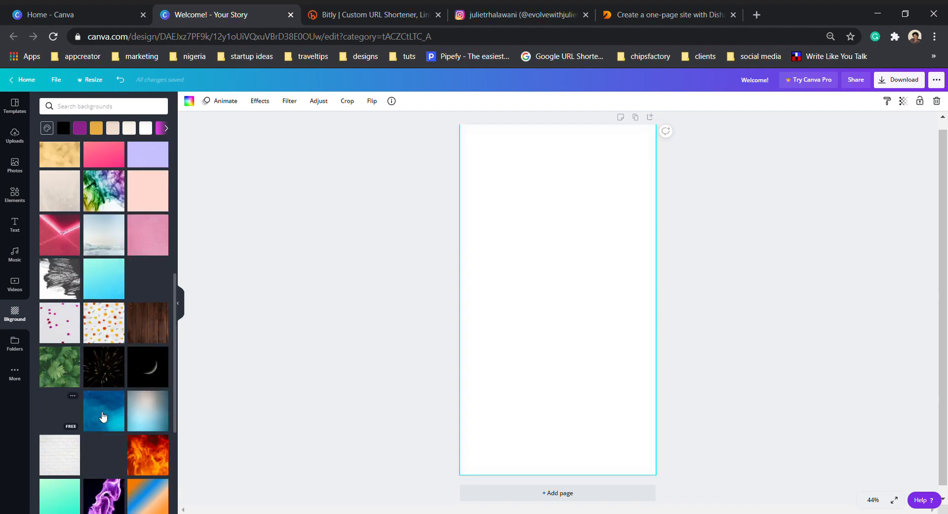
left_click(152, 417)
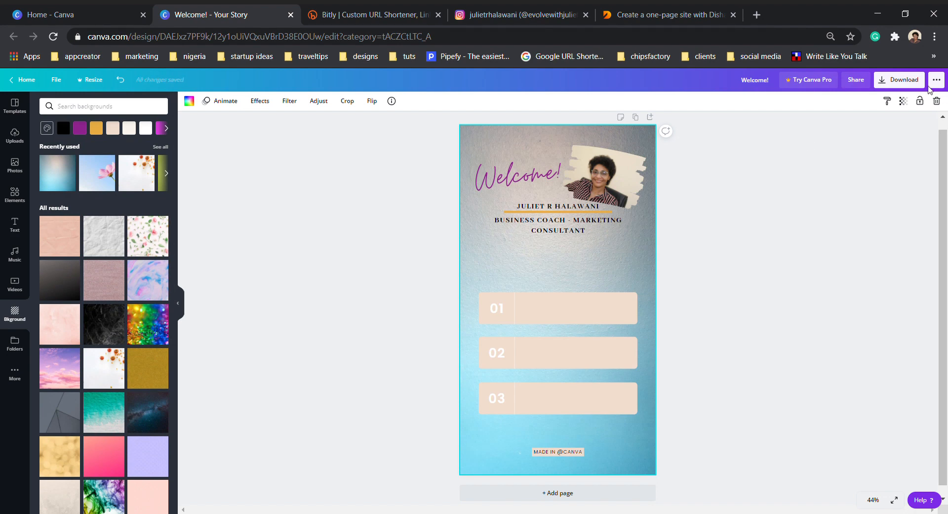
left_click(119, 80)
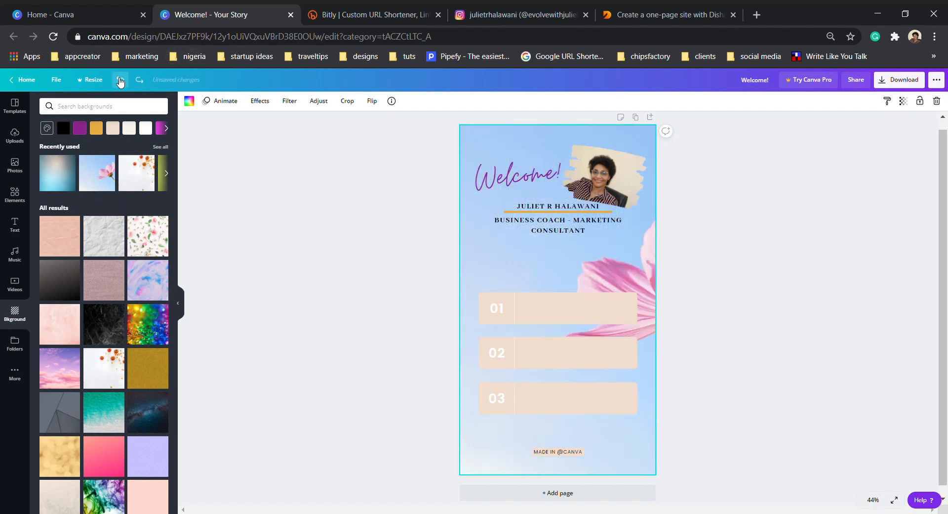
left_click(120, 80)
left_click(120, 81)
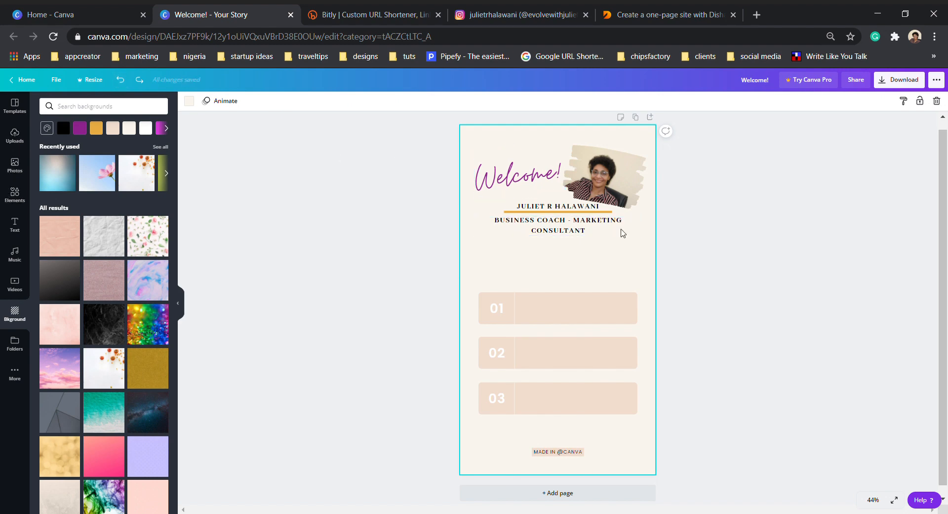
Step: Insert the pink-and-yellow gradient blob from the elements library, enlarged, and recolour its pink end with the document's dark purple
left_click(14, 198)
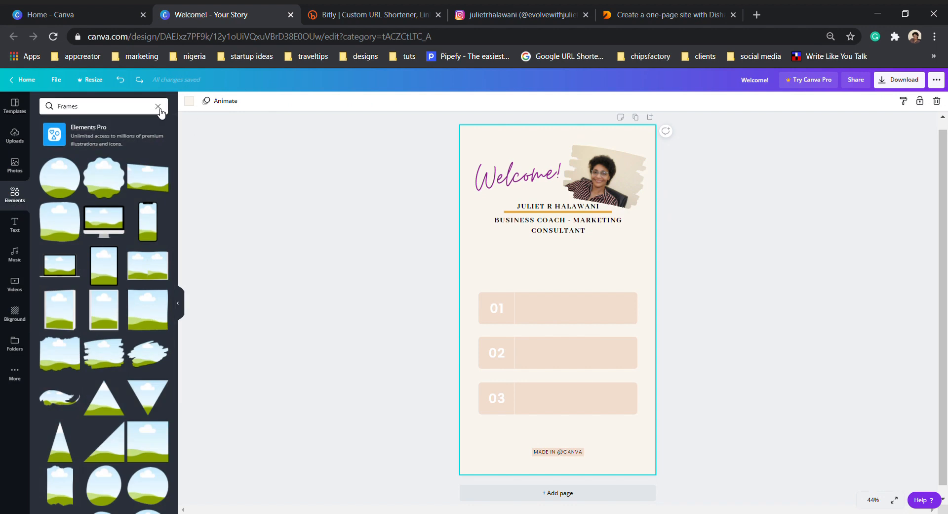
left_click(159, 107)
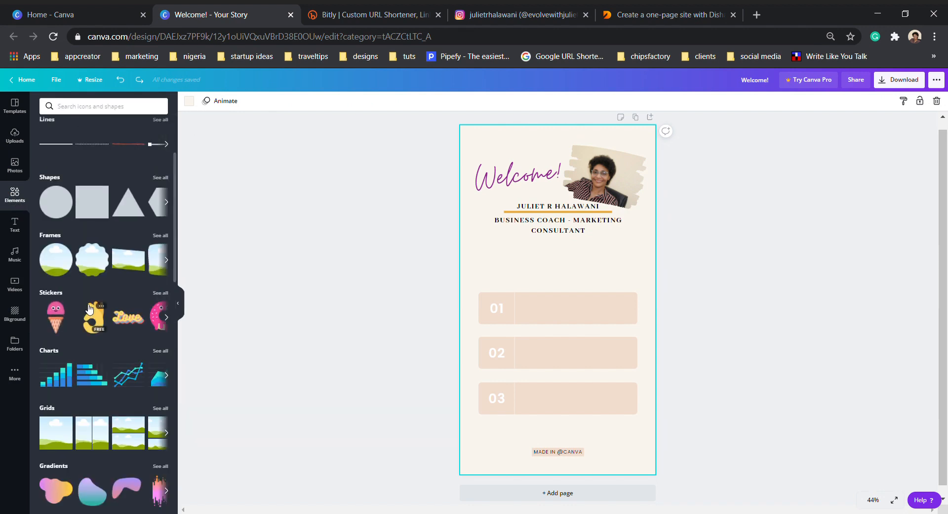
scroll(90, 310, "down", 3)
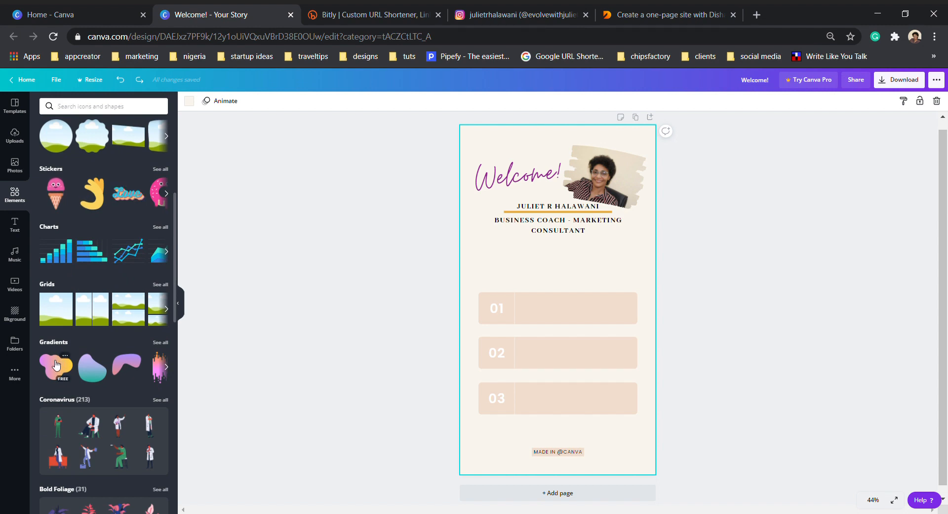
left_click(56, 365)
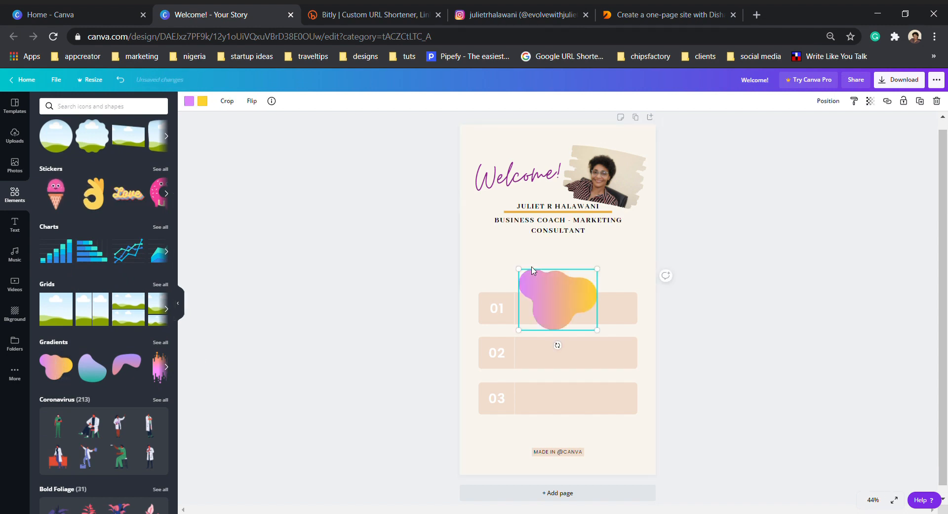
left_click_drag(526, 273, 465, 230)
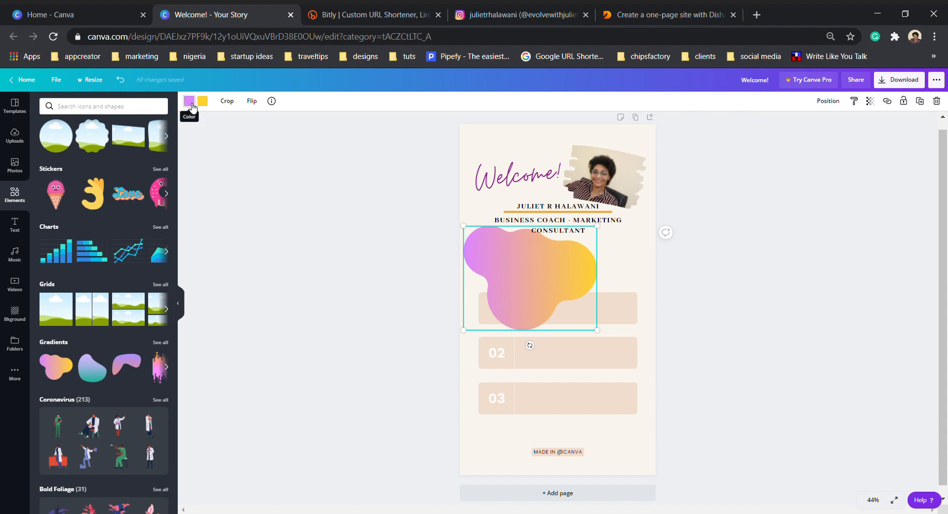
left_click(190, 101)
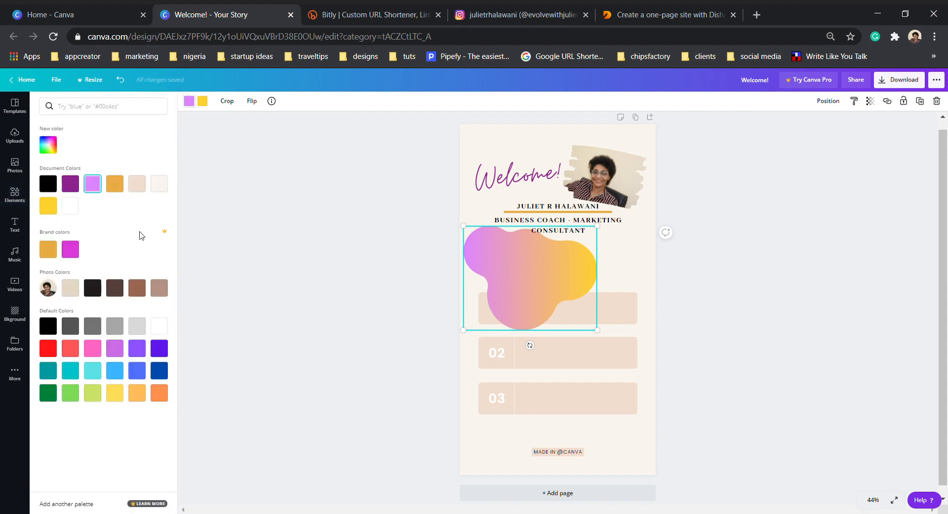
left_click(78, 190)
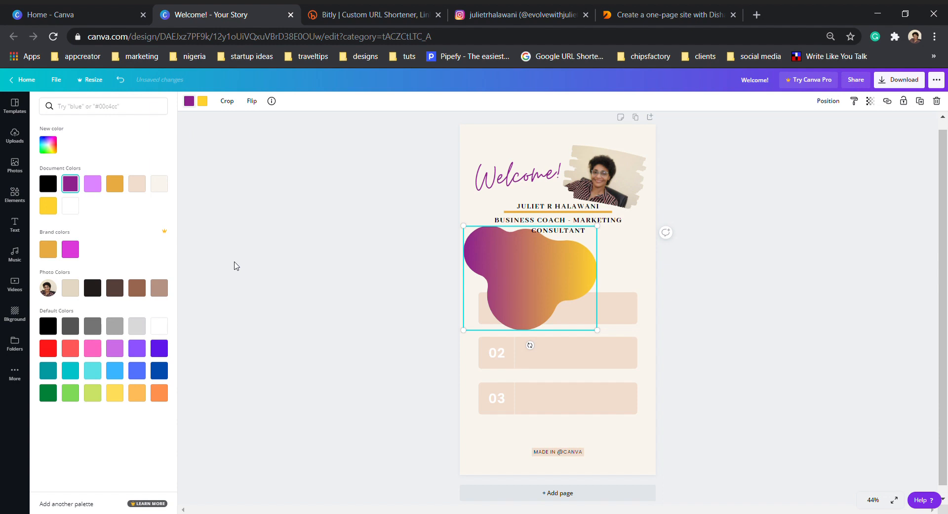
Step: Try beige, off-white, lilac and gold as the blob's second gradient colour, and return it to the bright yellow
left_click(203, 102)
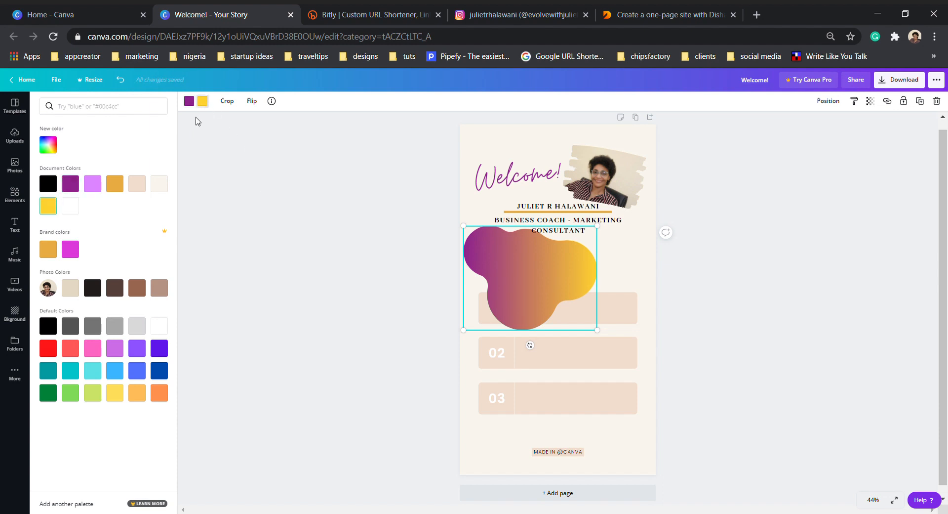
left_click(137, 184)
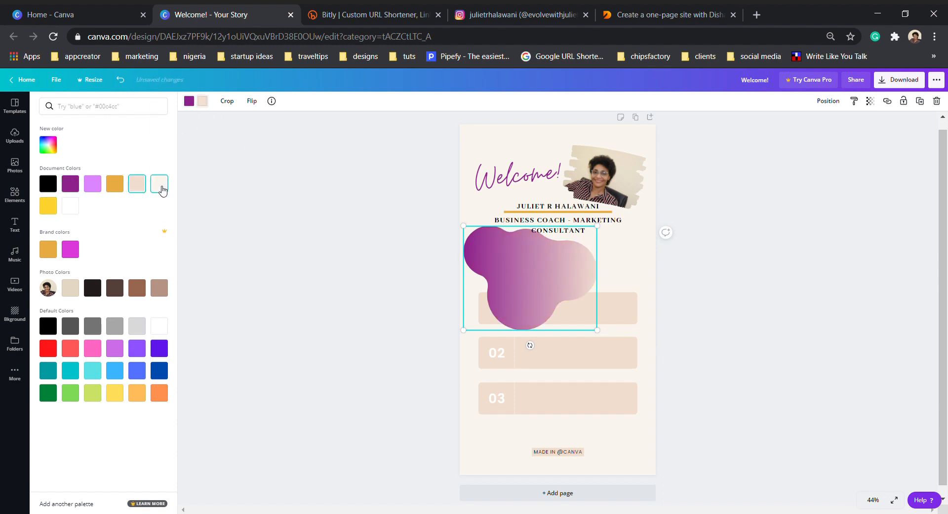
left_click(161, 189)
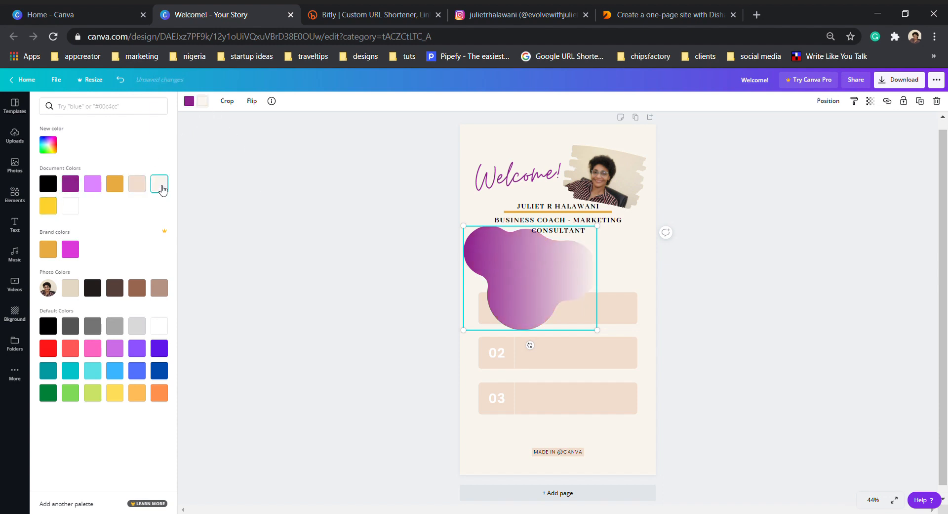
left_click(100, 182)
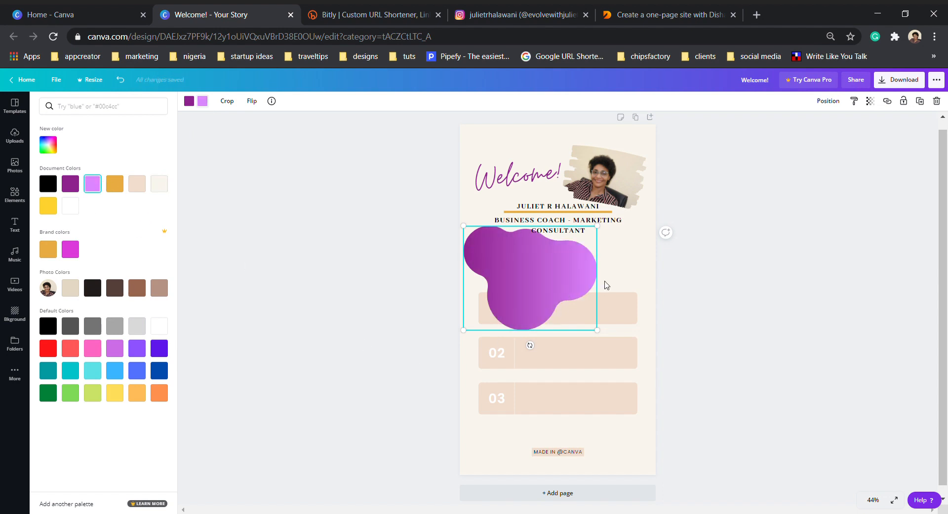
left_click(114, 189)
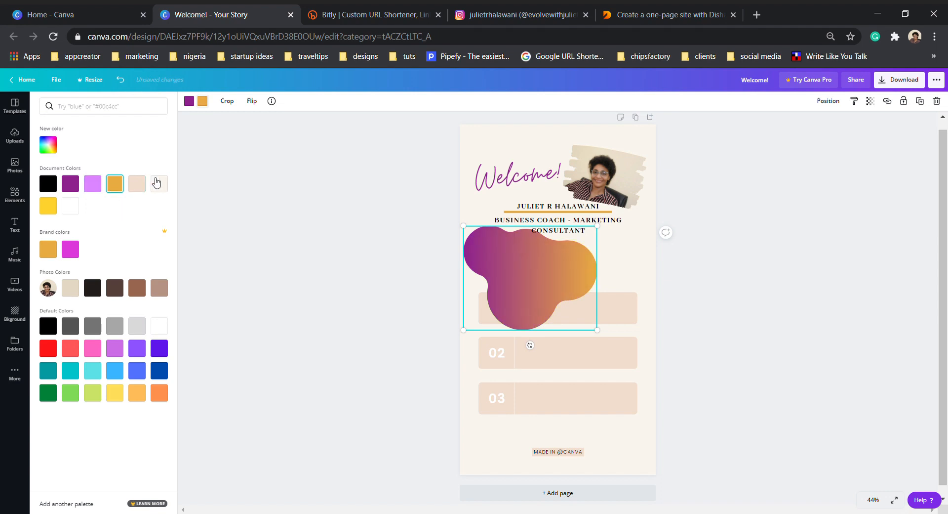
left_click(137, 183)
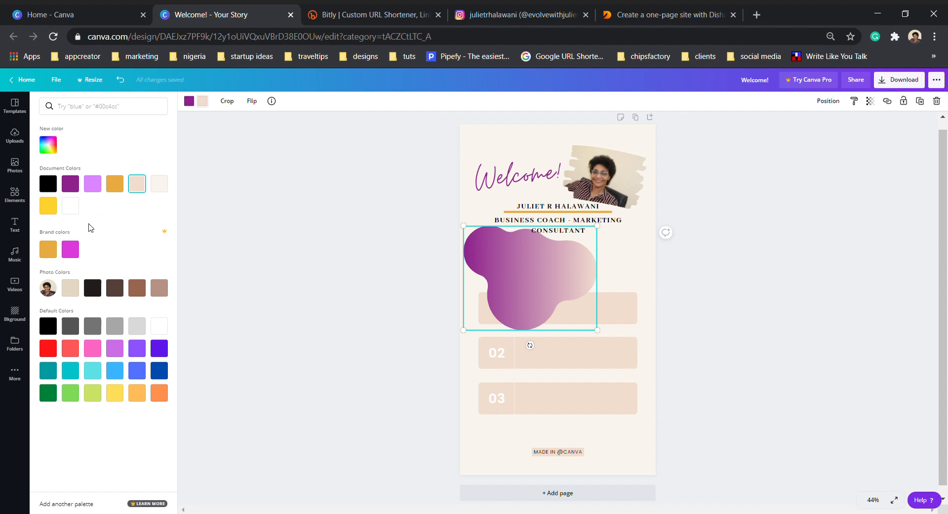
left_click(52, 206)
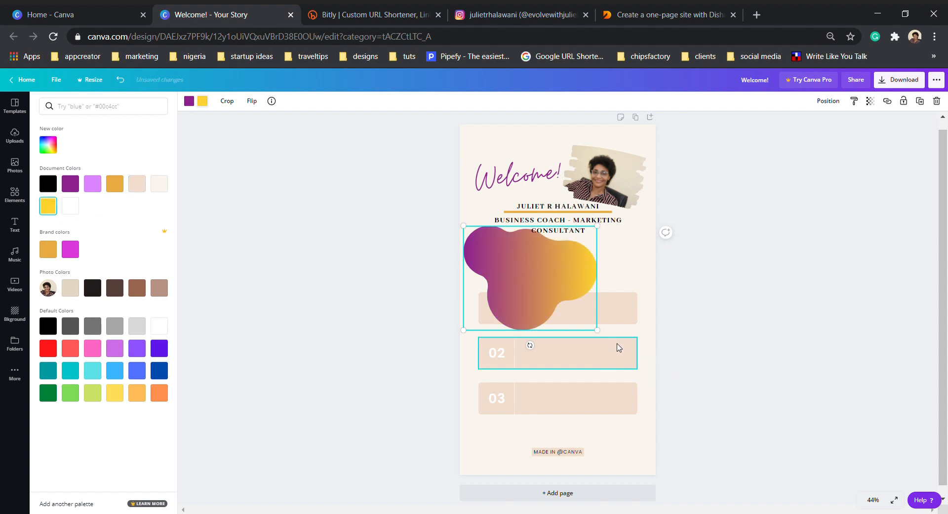
Step: Shrink the gradient blob slightly and rotate it into the page's upper-left corner, purple end up and yellow end down
left_click_drag(590, 326, 532, 338)
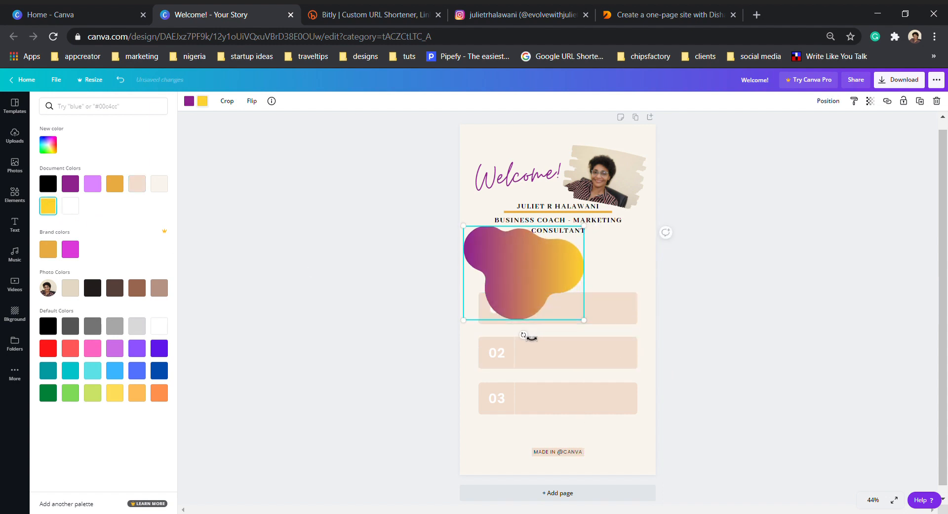
left_click_drag(502, 247, 492, 176)
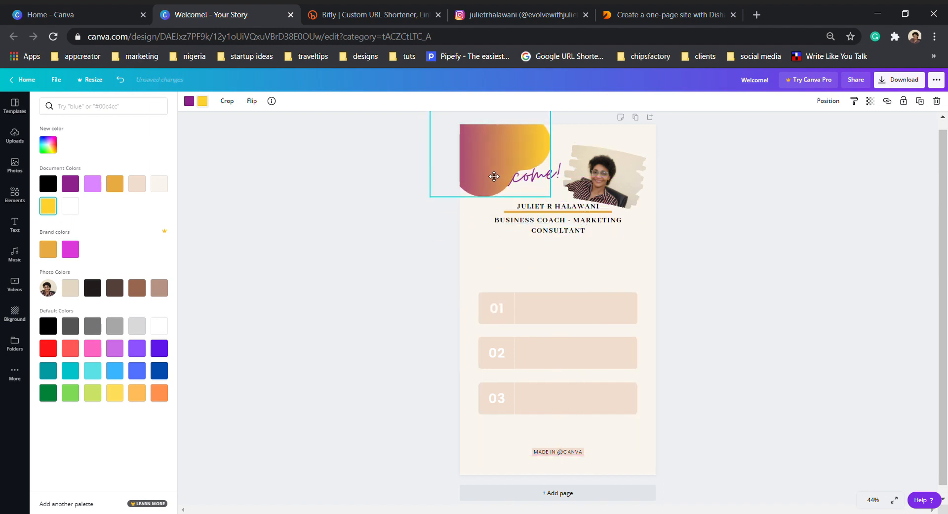
left_click_drag(491, 214, 597, 179)
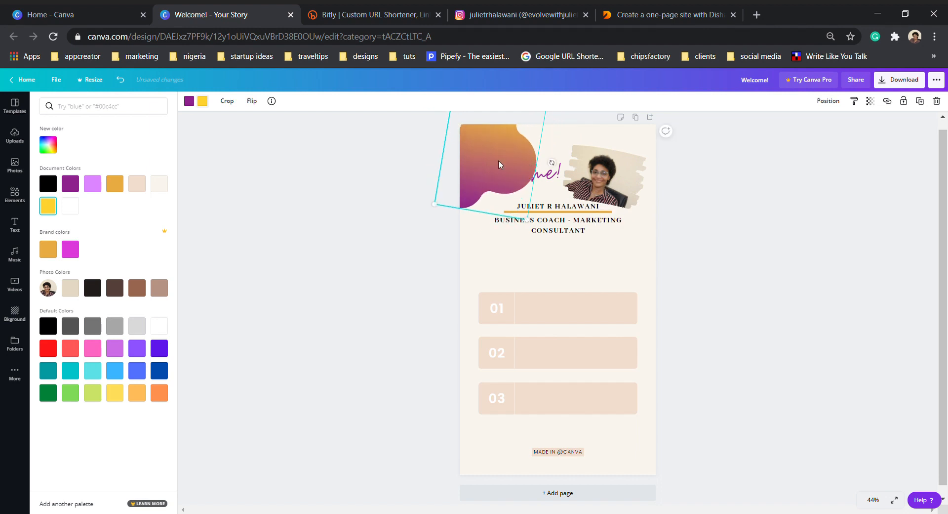
mouse_move(499, 163)
left_mouse_down()
mouse_move(524, 199)
mouse_move(565, 155)
mouse_move(538, 121)
mouse_move(517, 160)
mouse_move(488, 170)
left_mouse_up()
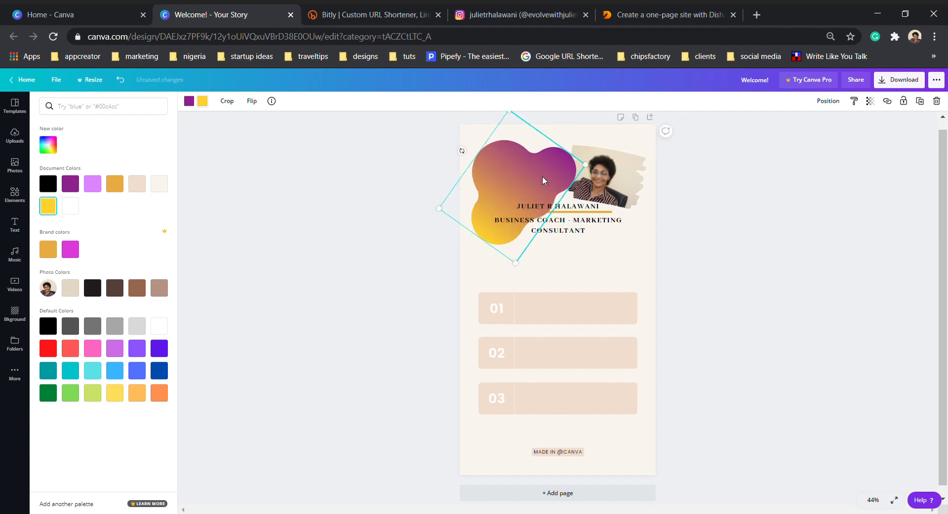
left_click_drag(547, 181, 513, 150)
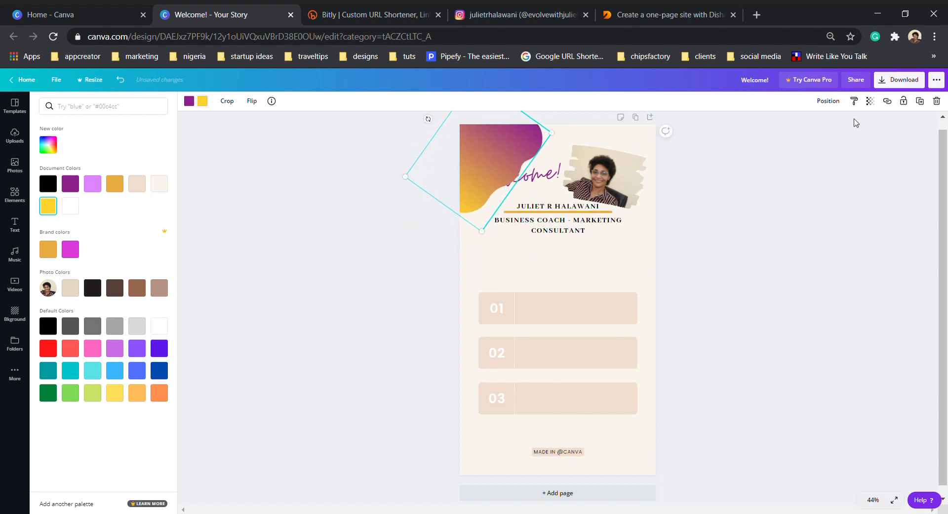
Step: Send the gradient blob backward so it sits behind the "Welcome!" heading
left_click(829, 101)
left_click(787, 127)
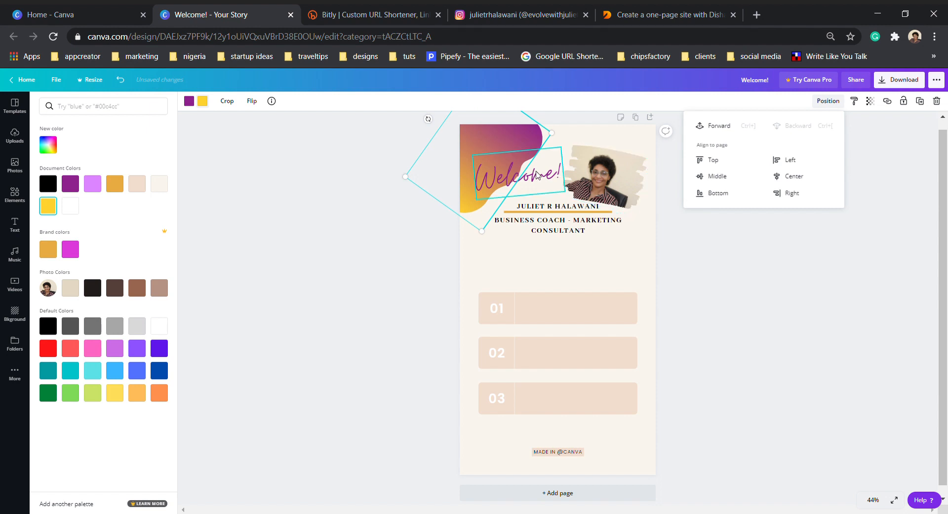
left_click(479, 135)
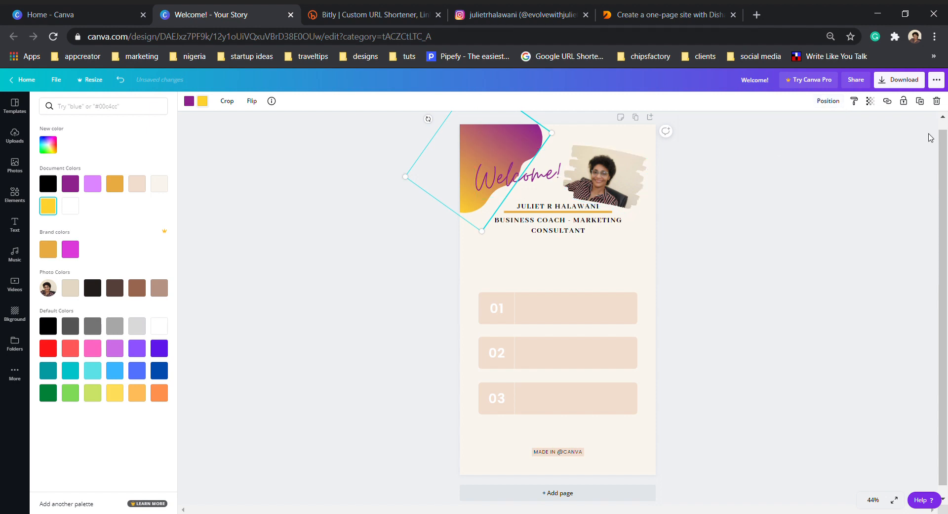
Step: Duplicate the gradient blob and place the copy, rotated, in the page's lower-right corner with its yellow end up
left_click(921, 102)
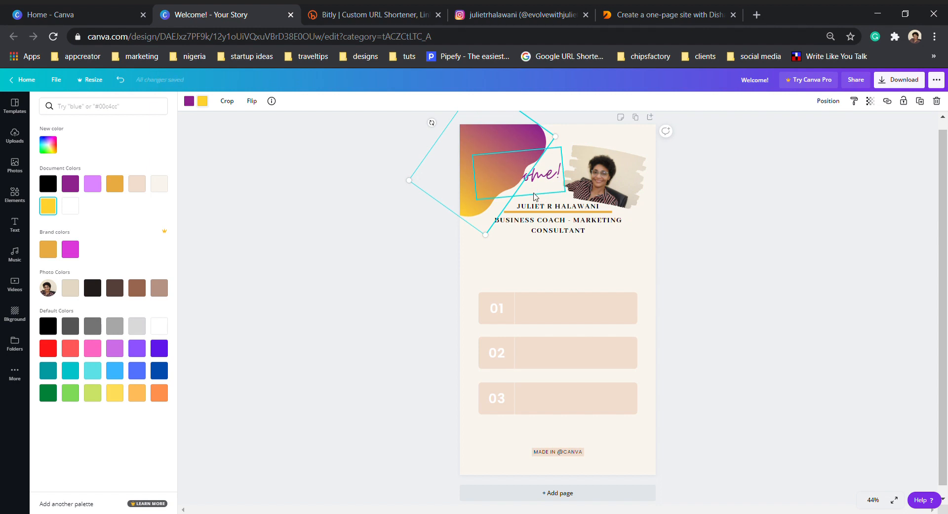
left_click_drag(489, 163, 607, 384)
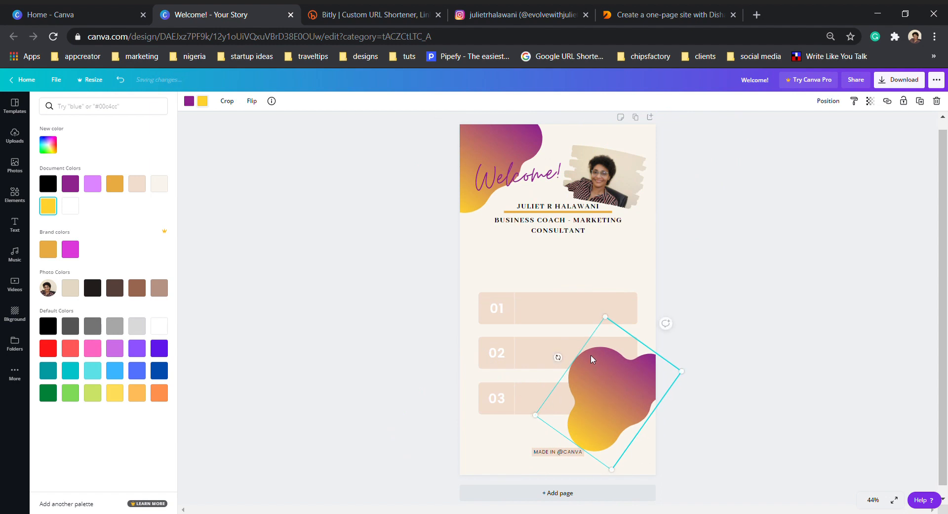
left_click_drag(559, 358, 680, 482)
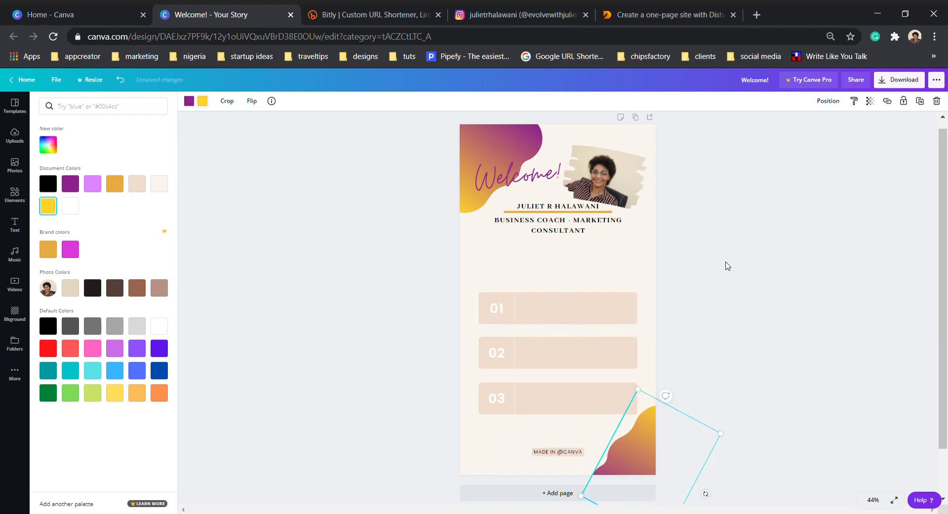
Step: Fine-tune the "Welcome!" heading's purple with a custom colour close to #891F88
left_click(505, 183)
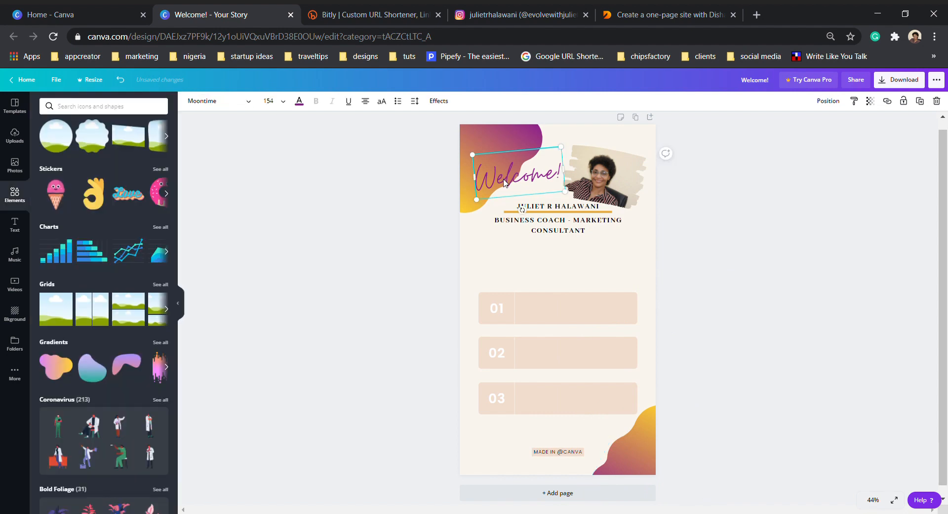
left_click(299, 100)
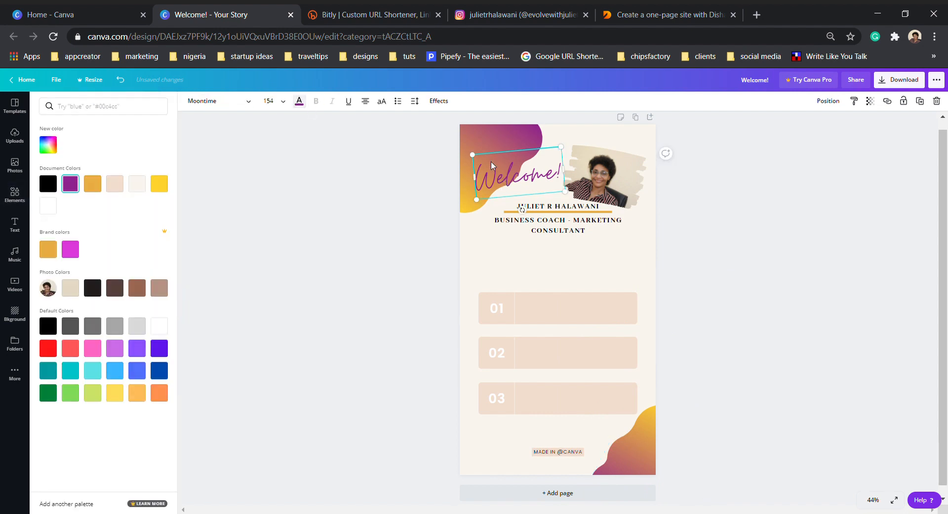
left_click(48, 144)
left_click(131, 185)
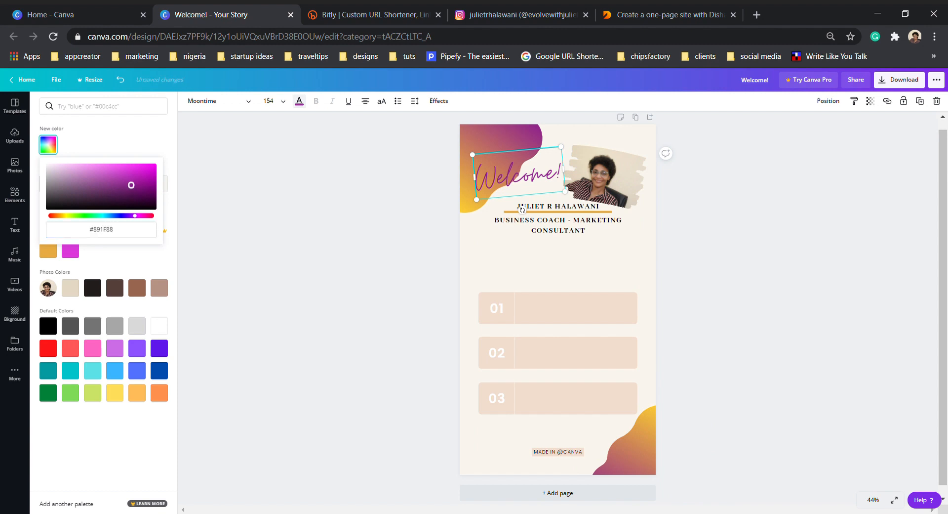
left_click_drag(123, 175, 130, 182)
left_click(310, 227)
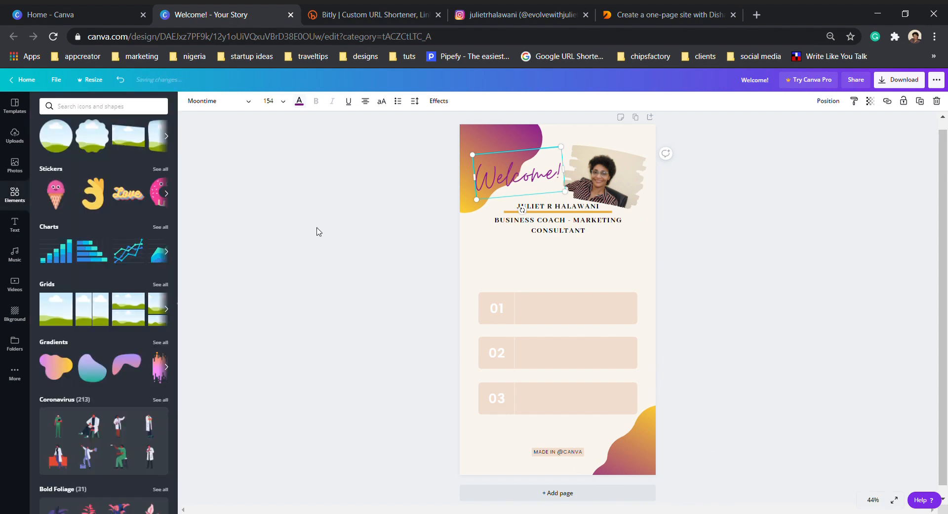
left_click(583, 248)
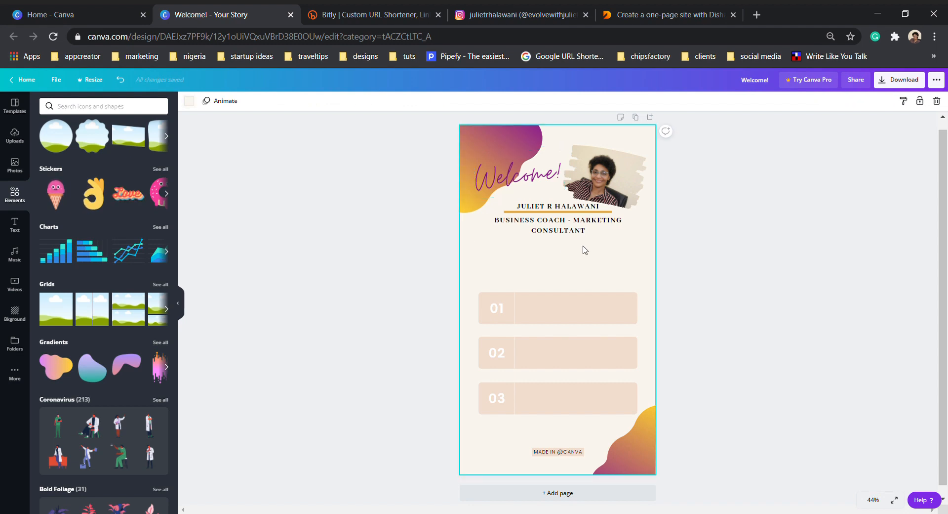
Step: Ungroup the three numbered bars 01, 02 and 03 so that their parts can be edited separately
left_click(556, 309)
left_click(500, 310)
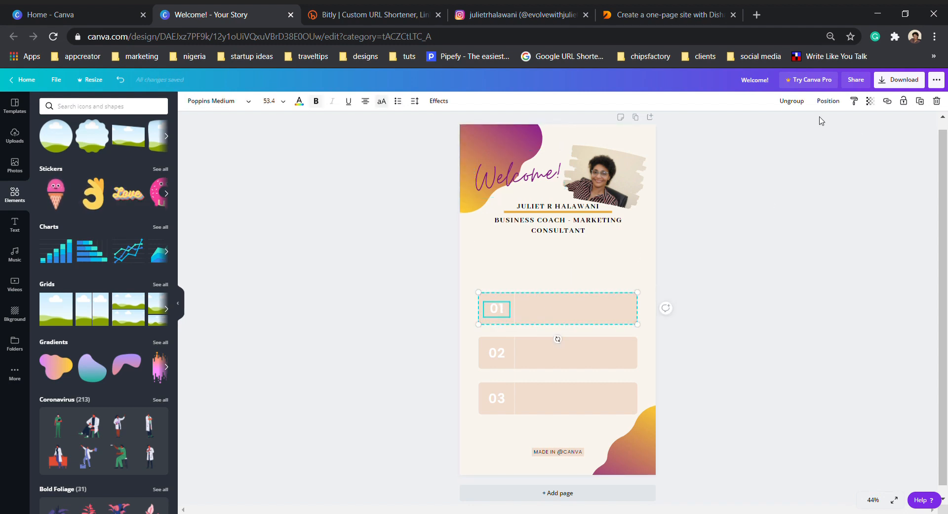
left_click(791, 101)
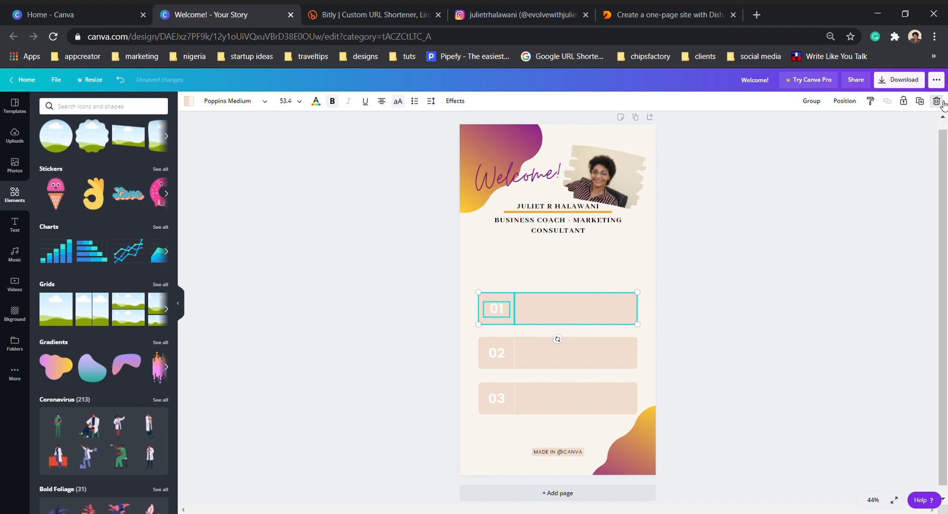
left_click(503, 362)
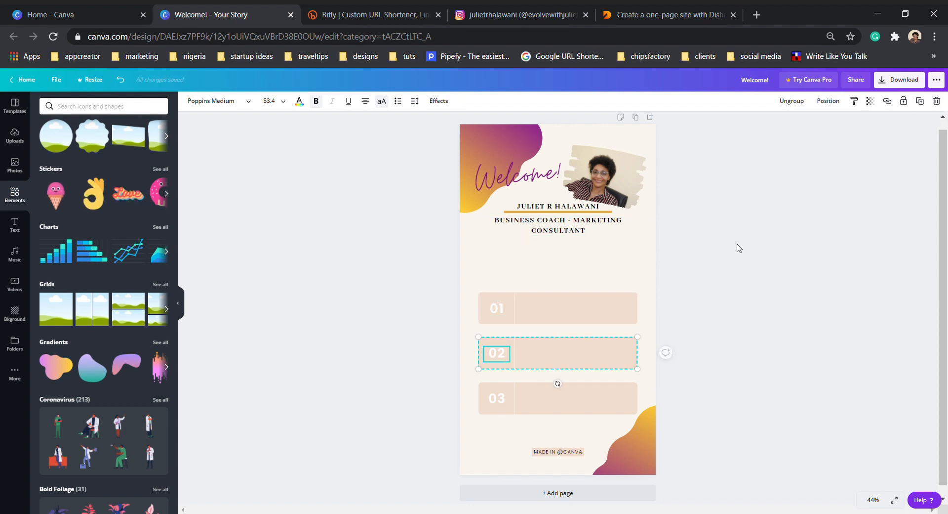
left_click(776, 102)
left_click(497, 402)
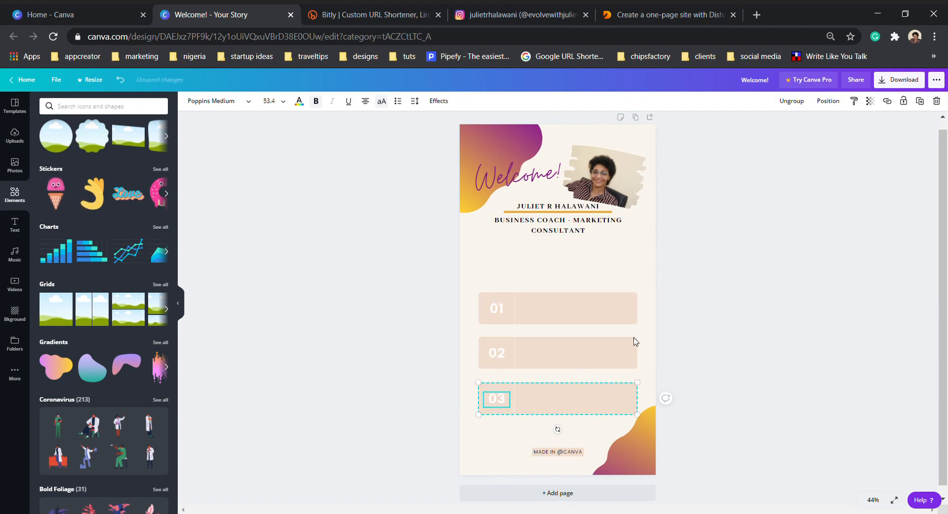
left_click(792, 101)
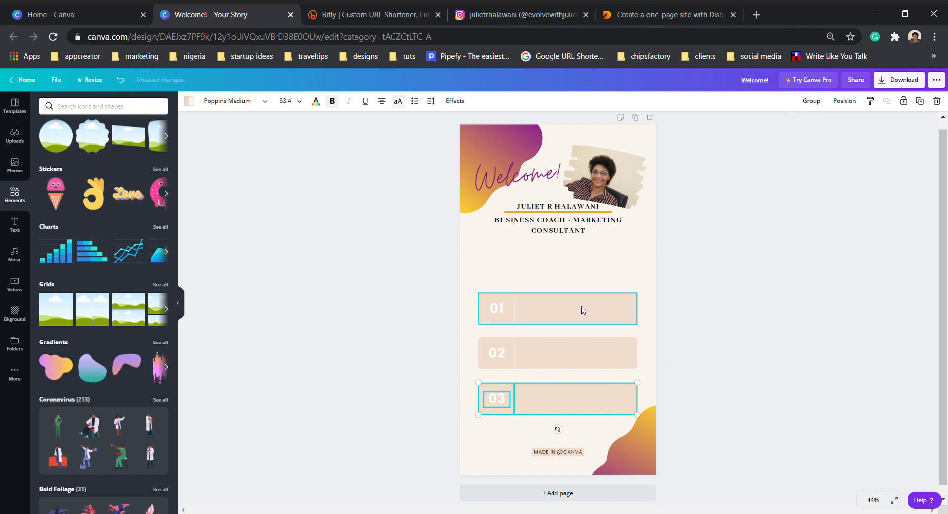
Step: Delete the numbers 01, 02 and 03 from the three beige bars
left_click(496, 308)
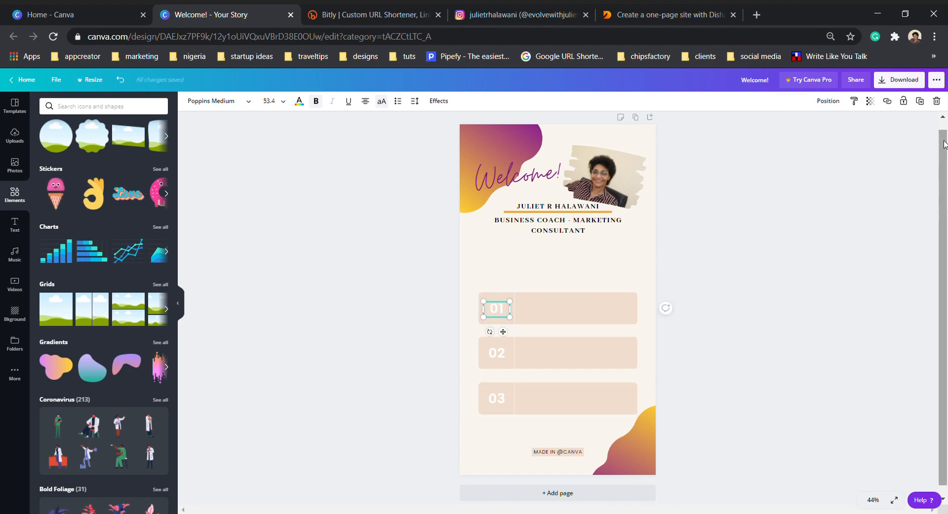
key("Delete")
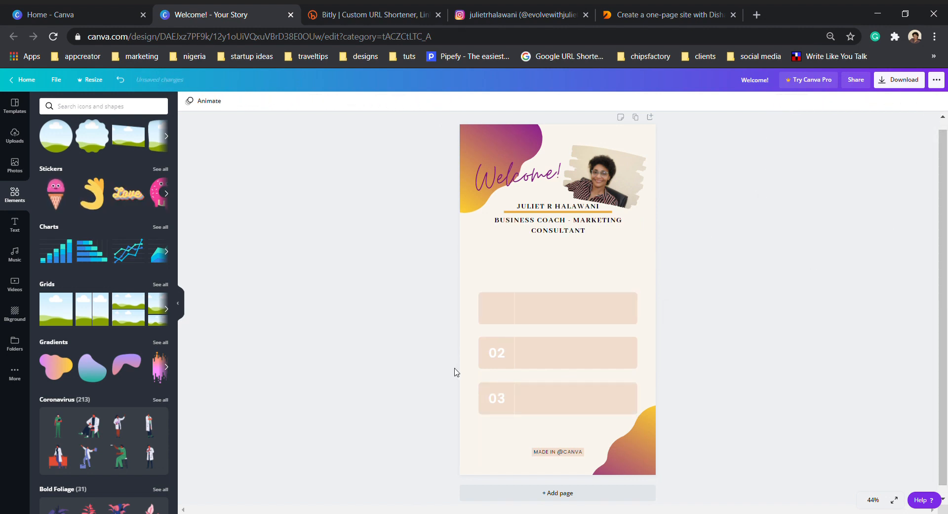
left_click(496, 353)
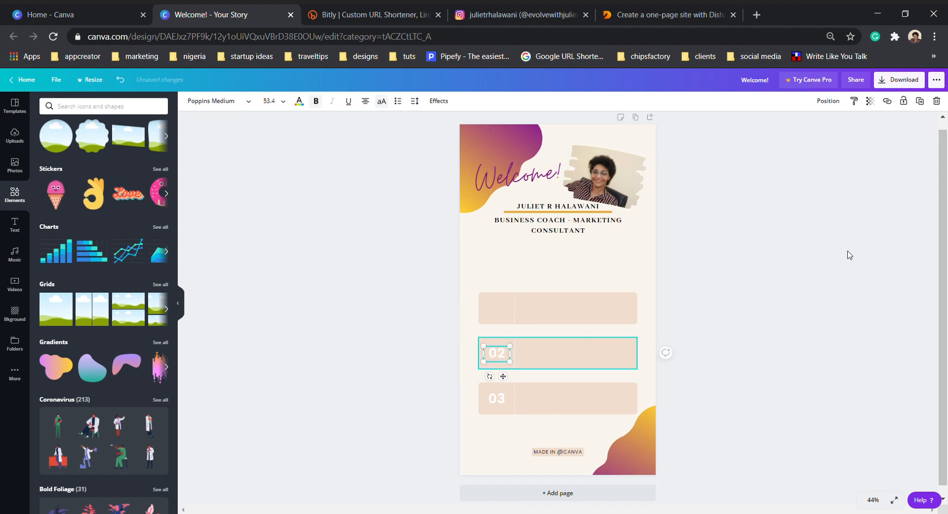
left_click(937, 101)
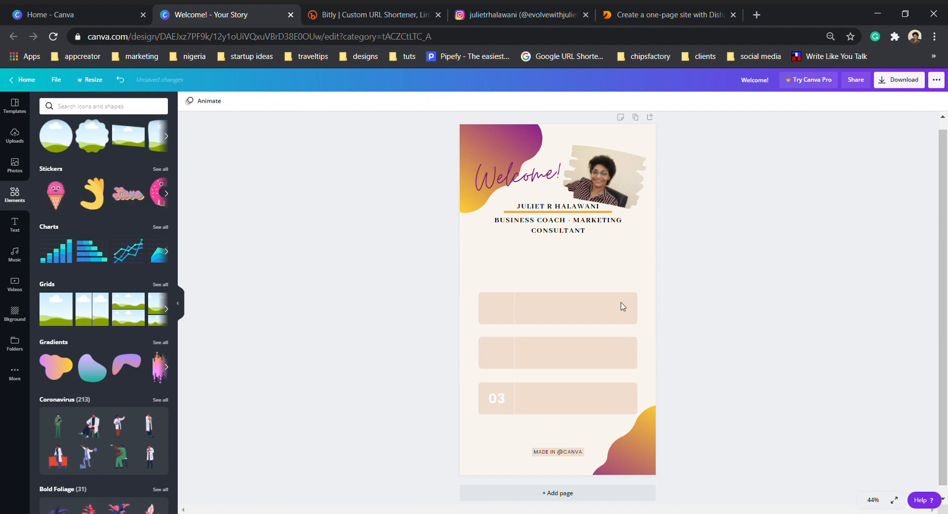
left_click(502, 399)
left_click(937, 101)
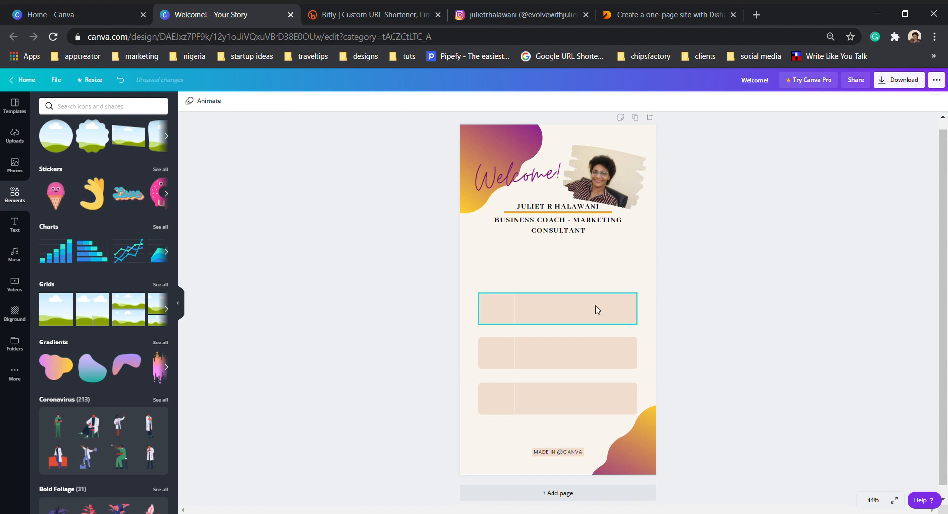
Step: Duplicate the lowest beige bar and place the copy above the other three, just below the job title text
left_click(574, 312)
key("Tab")
key("Tab")
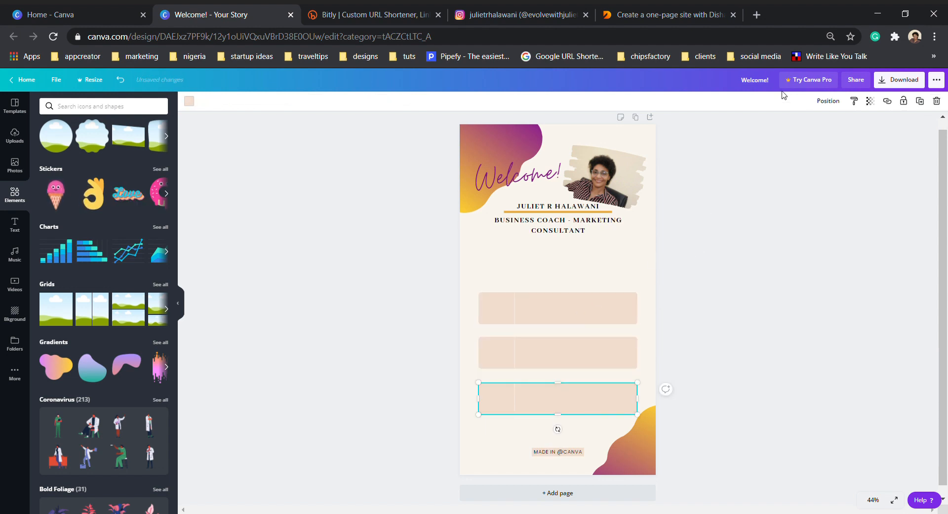
left_click(920, 101)
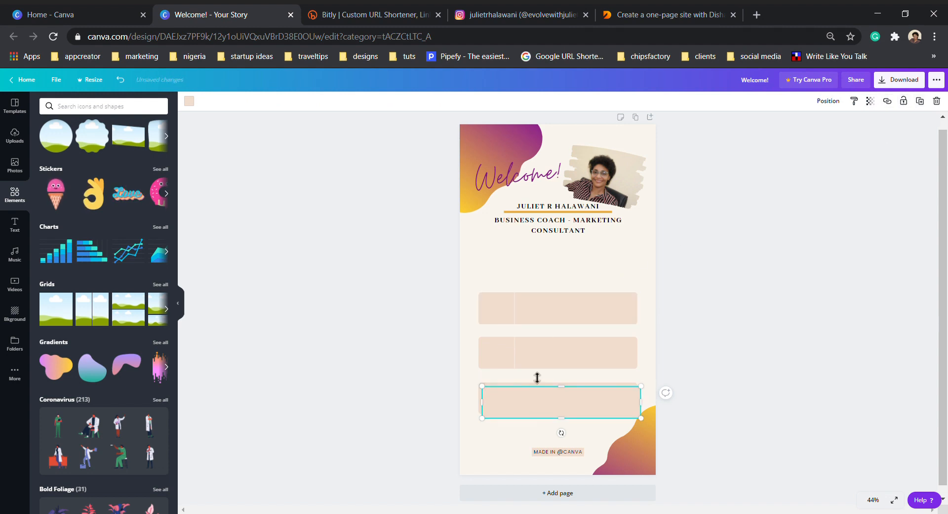
left_click_drag(538, 377, 528, 260)
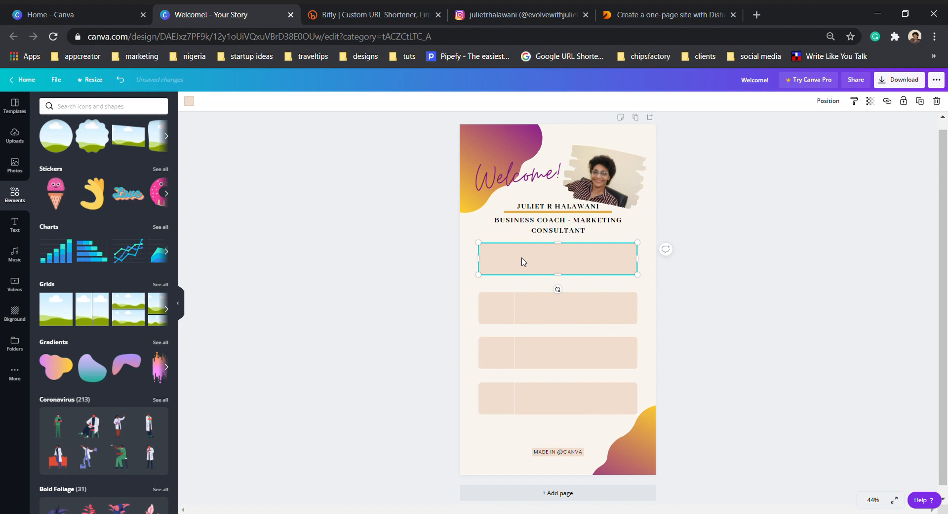
left_click_drag(523, 261, 528, 265)
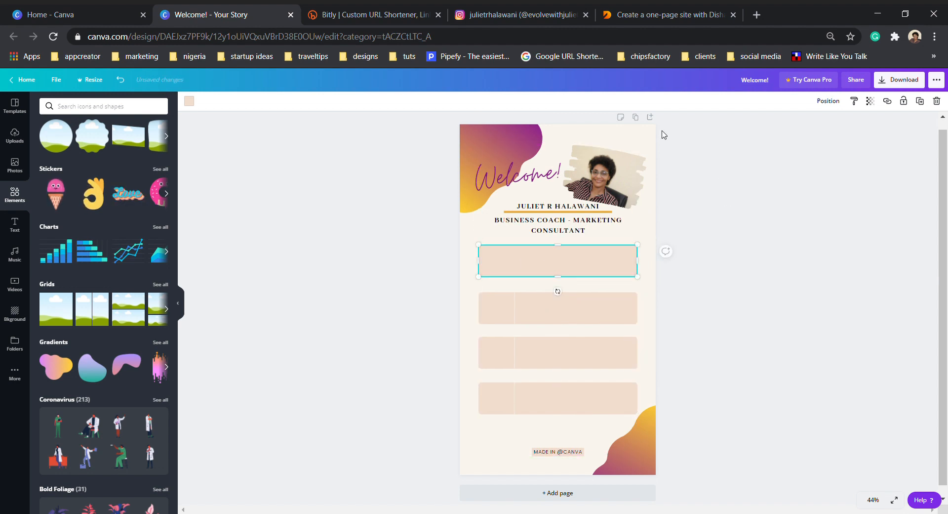
Step: Duplicate the page with its four blank bars as a second page and return to page 1
left_click(638, 119)
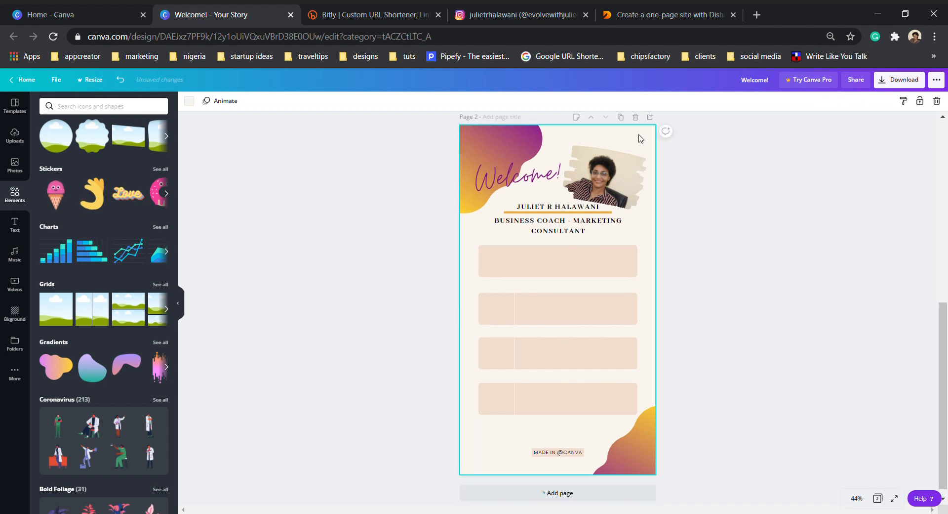
scroll(702, 283, "up", 8)
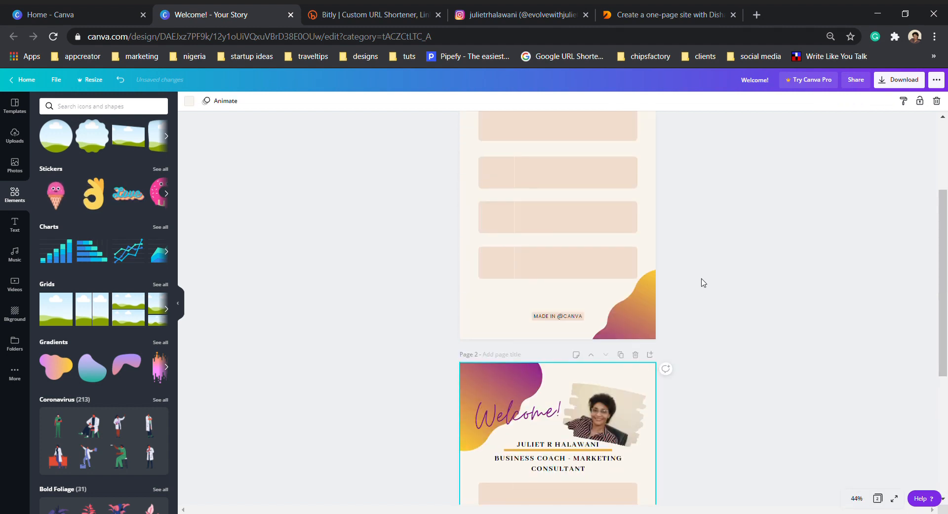
scroll(703, 280, "down", 5)
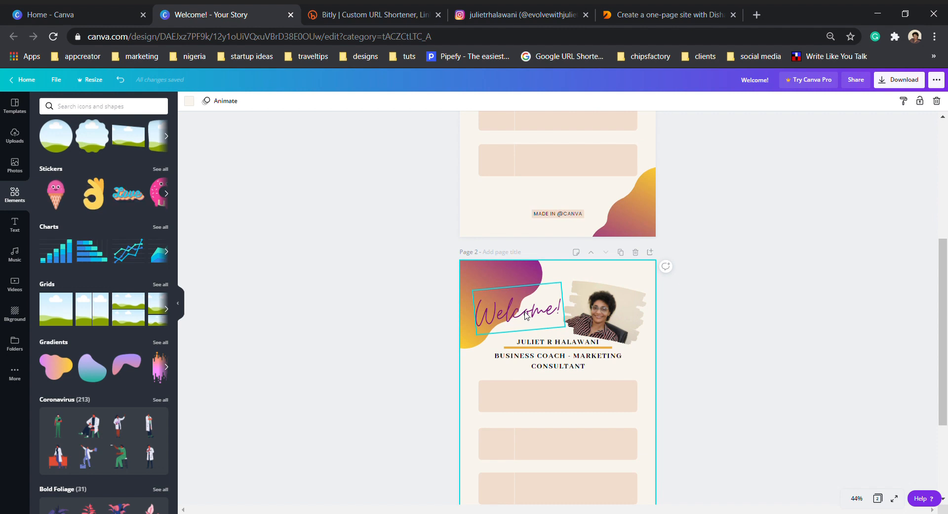
scroll(526, 316, "up", 3)
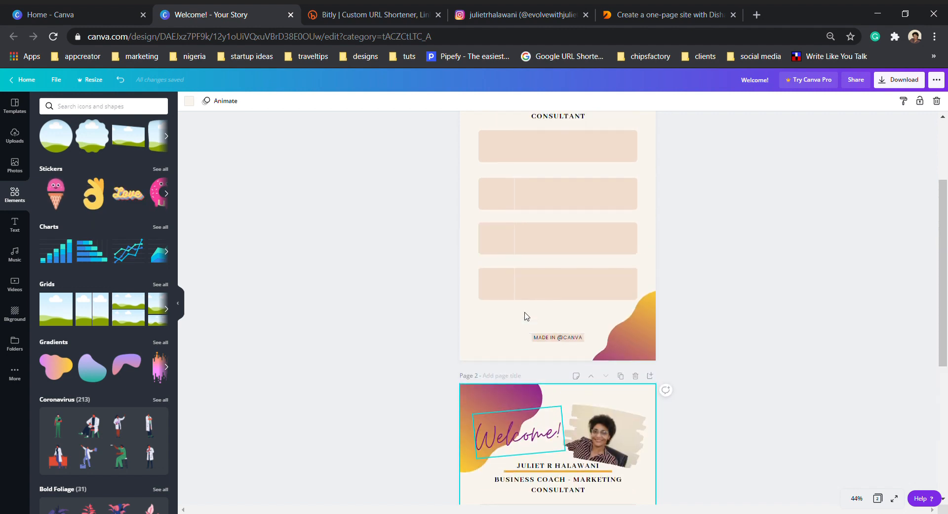
scroll(526, 316, "up", 2)
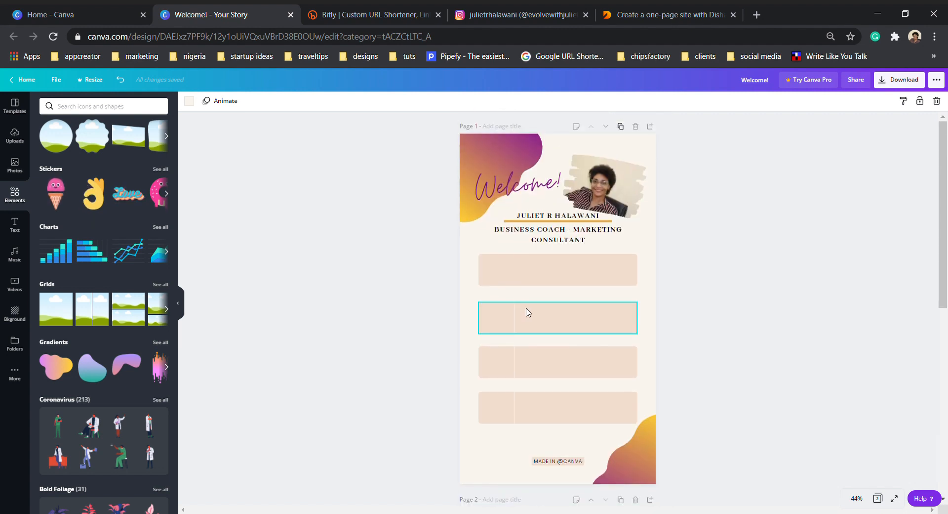
scroll(526, 312, "down", 5)
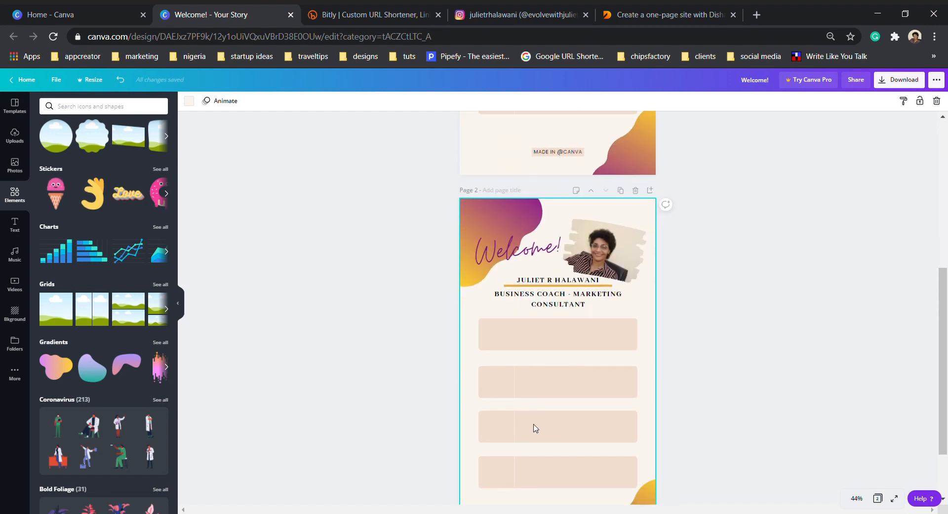
scroll(542, 439, "up", 5)
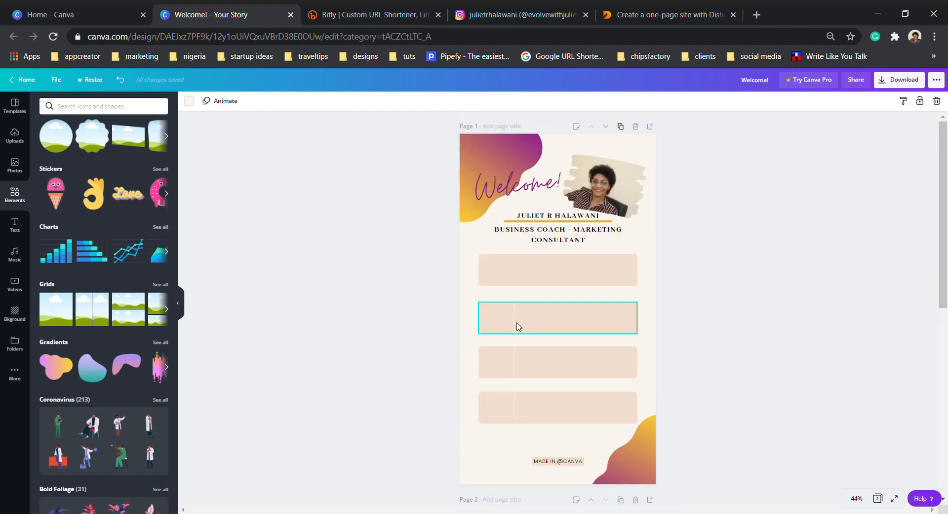
Step: Duplicate the "Business Coach - Marketing Consultant" text four times and place one copy on each beige bar of page 1
left_click(518, 326)
left_click(545, 269)
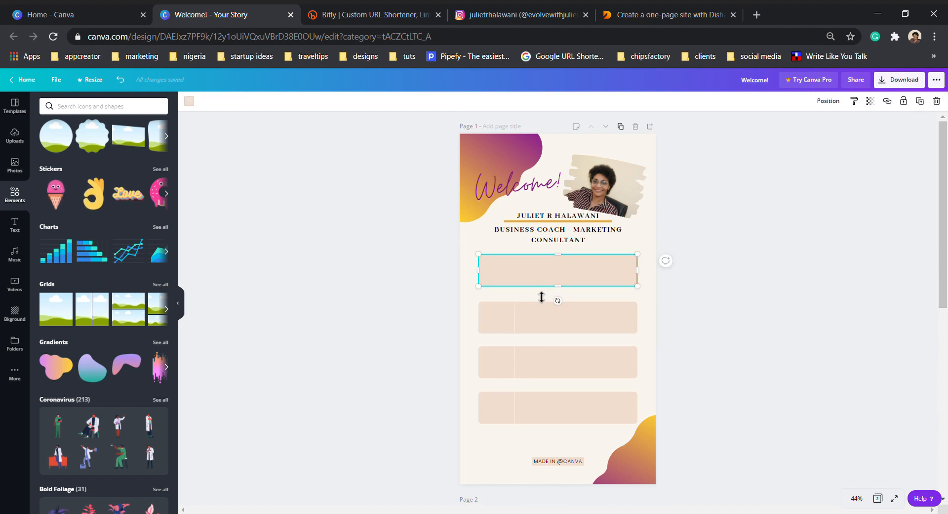
left_click(559, 233)
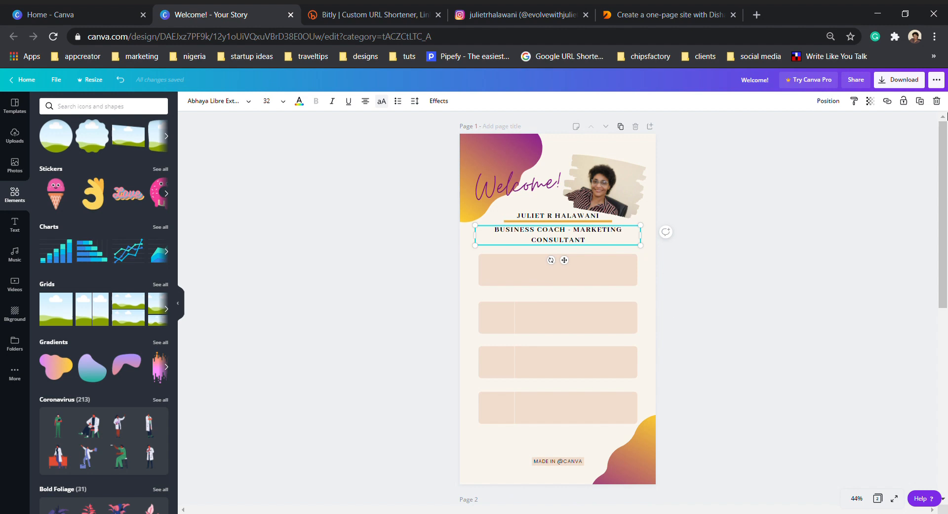
left_click(920, 101)
left_click_drag(531, 246, 531, 409)
left_click(920, 101)
left_click(920, 102)
left_click(922, 102)
Step: Replace the text on the first beige bar with "MY FREEBIES"
left_click(553, 277)
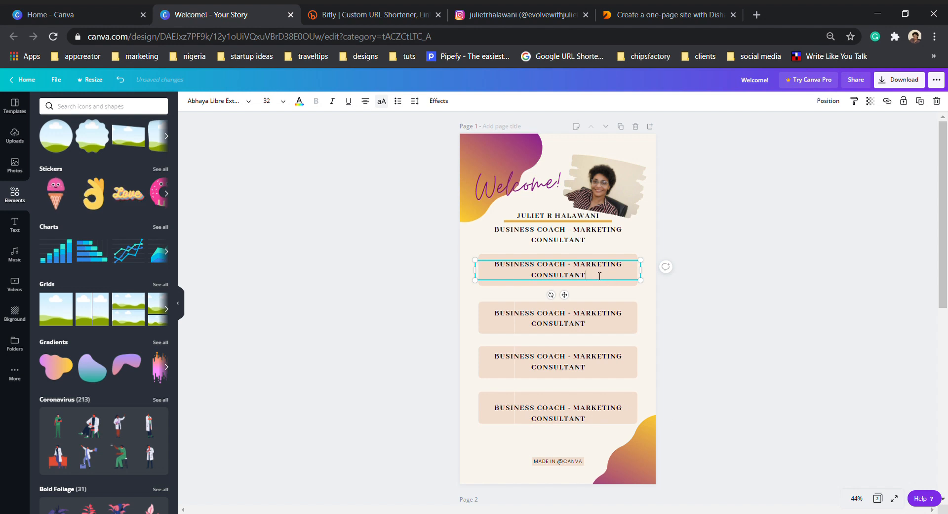
left_click_drag(600, 275, 499, 266)
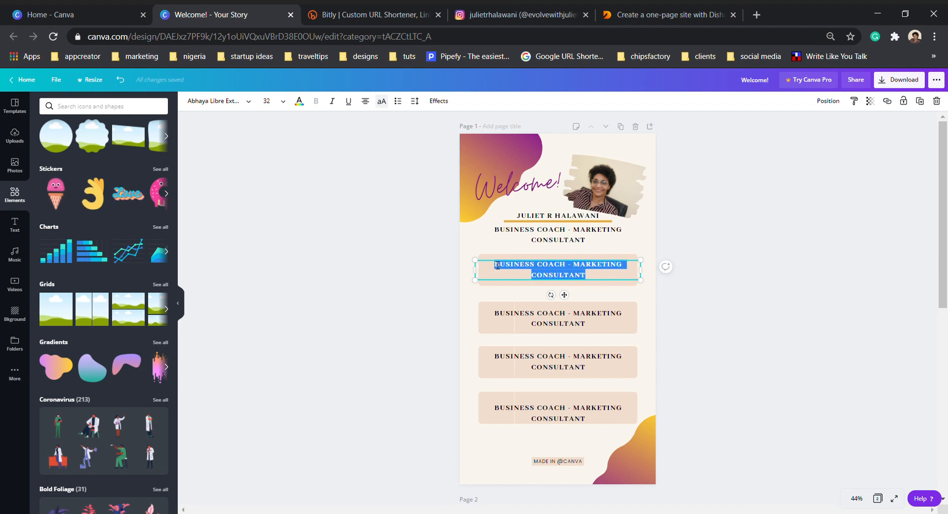
type("F")
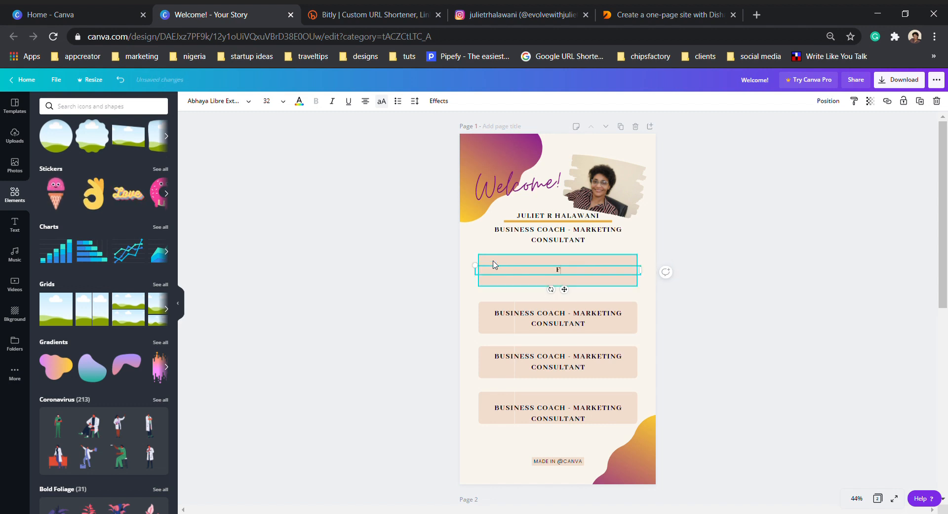
type("REE RESOURCES")
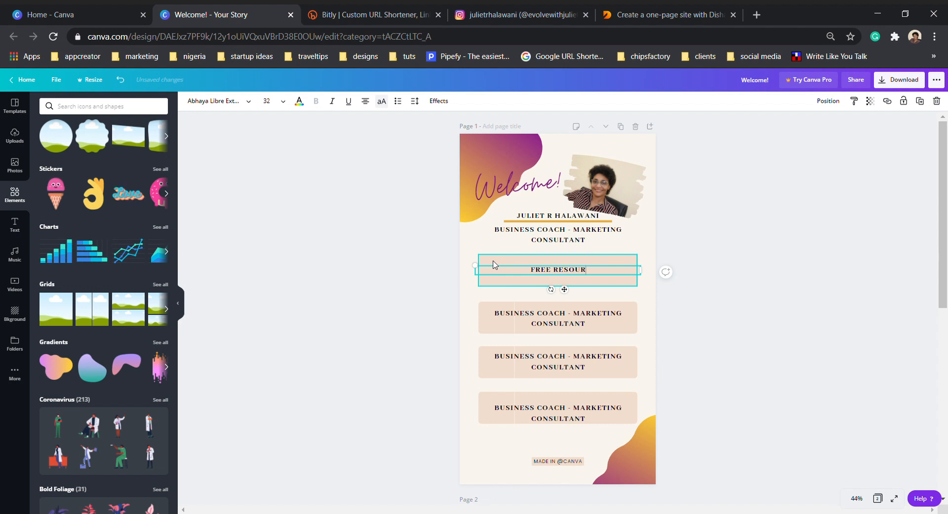
key("BackSpace")
key("BackSpace")
key("BackSpace")
key("BackSpace")
key("BackSpace")
key("BackSpace")
key("BackSpace")
key("BackSpace")
key("BackSpace")
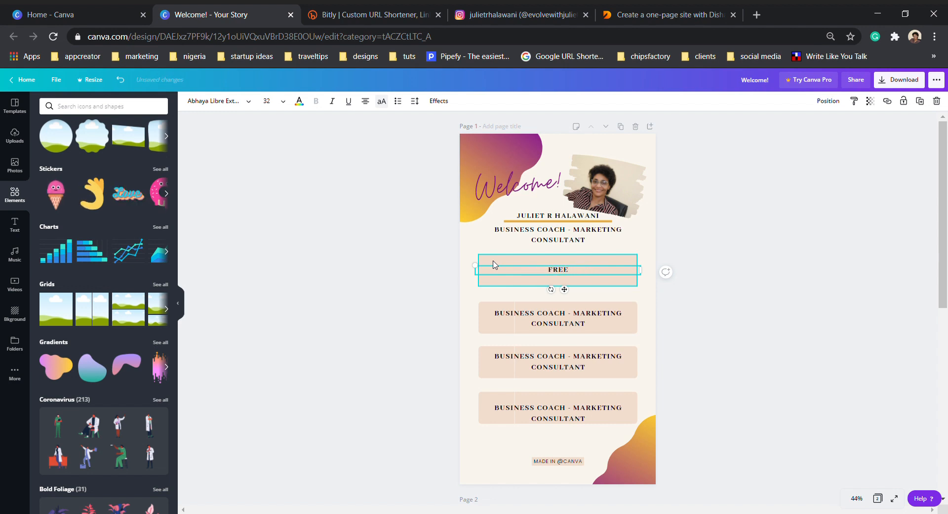
type("BIES")
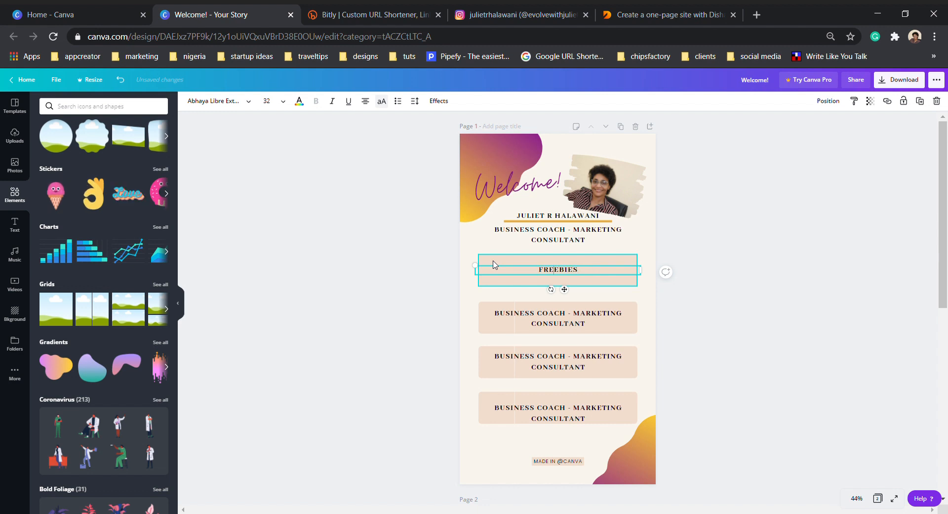
key("Home")
type("MY")
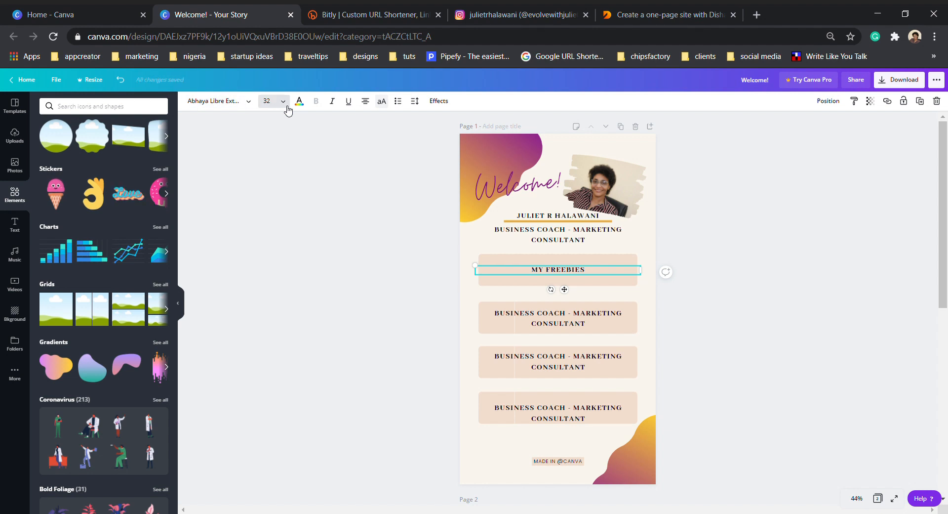
Step: Set the "MY FREEBIES" text to size 56, narrow its text box to fit and centre it on the first bar
left_click(284, 102)
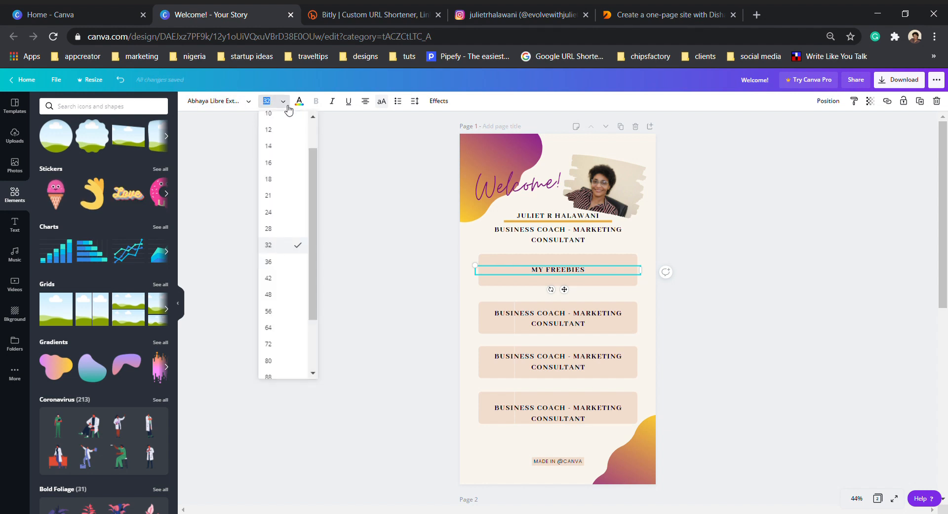
left_click(276, 316)
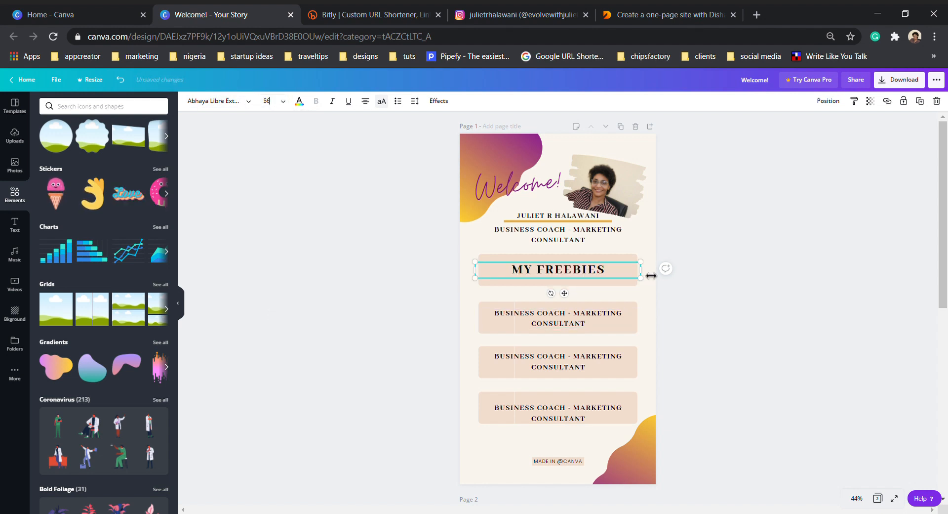
left_click_drag(648, 277, 579, 276)
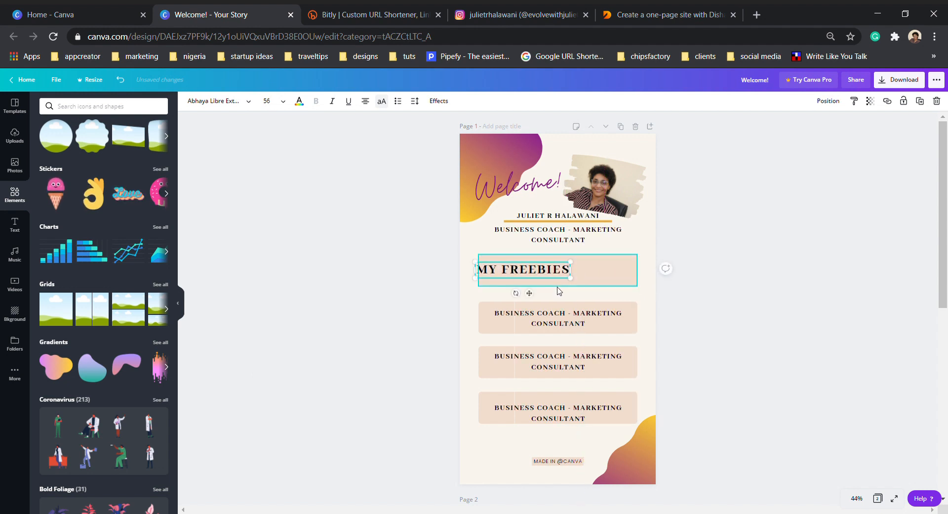
left_click_drag(536, 297, 572, 300)
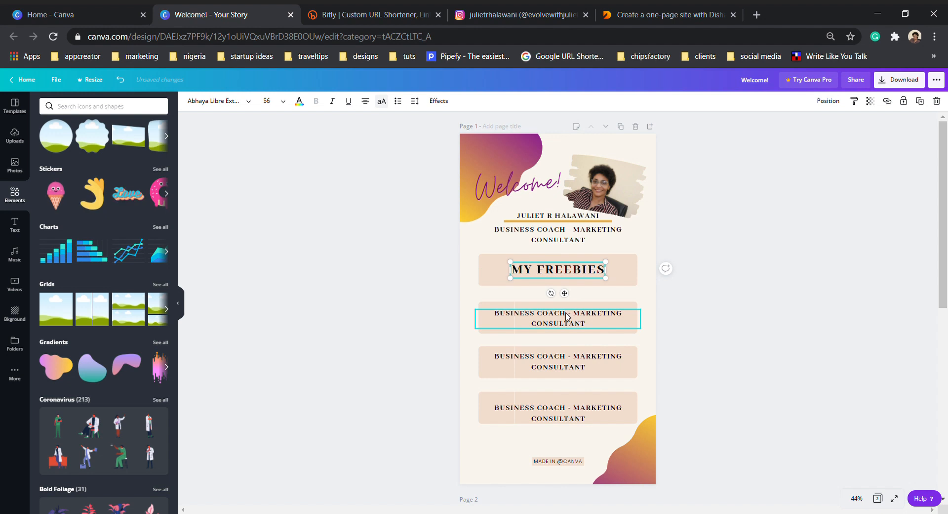
Step: Try retyping the job title copy on the second bar, starting with "CO", and delete that text box instead
left_click(568, 317)
left_click_drag(594, 329, 493, 318)
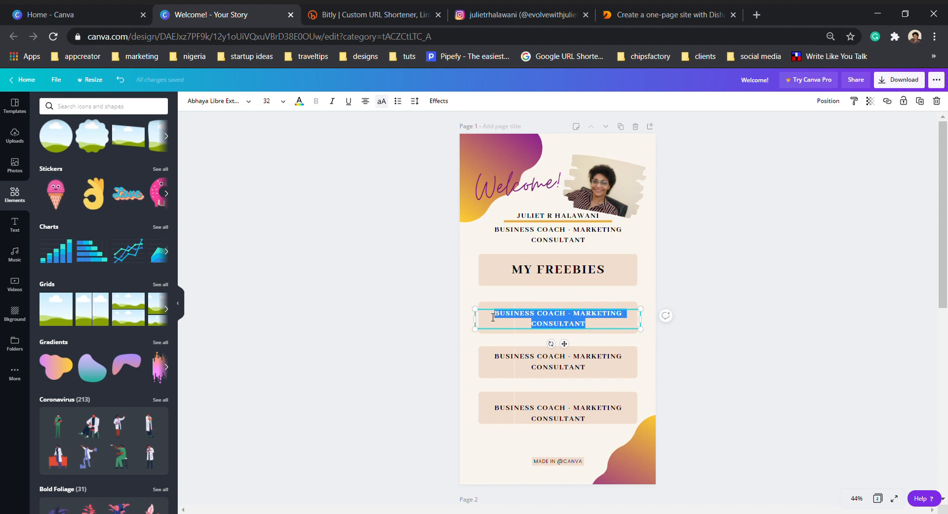
type("CO")
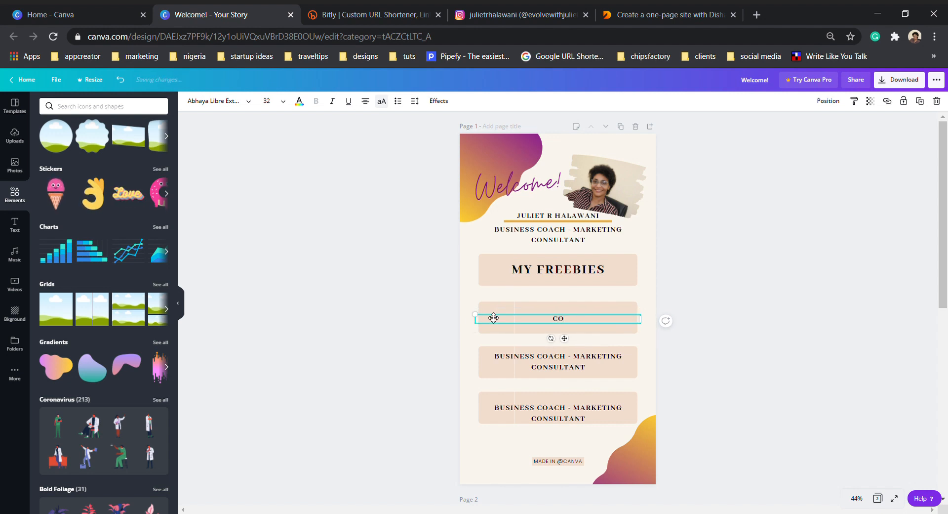
left_click(937, 101)
Step: Duplicate the "MY FREEBIES" text and centre the copy on the second beige bar
left_click(563, 271)
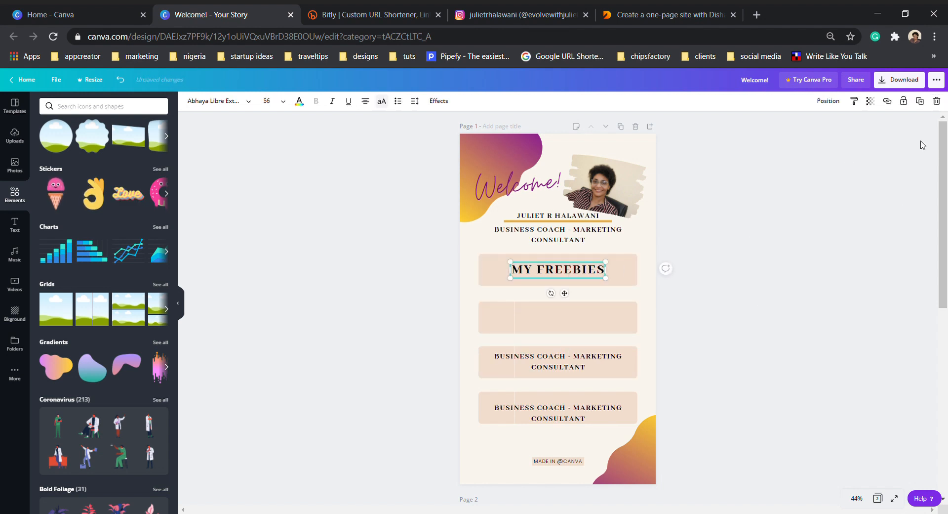
left_click(920, 101)
left_click_drag(546, 273, 544, 320)
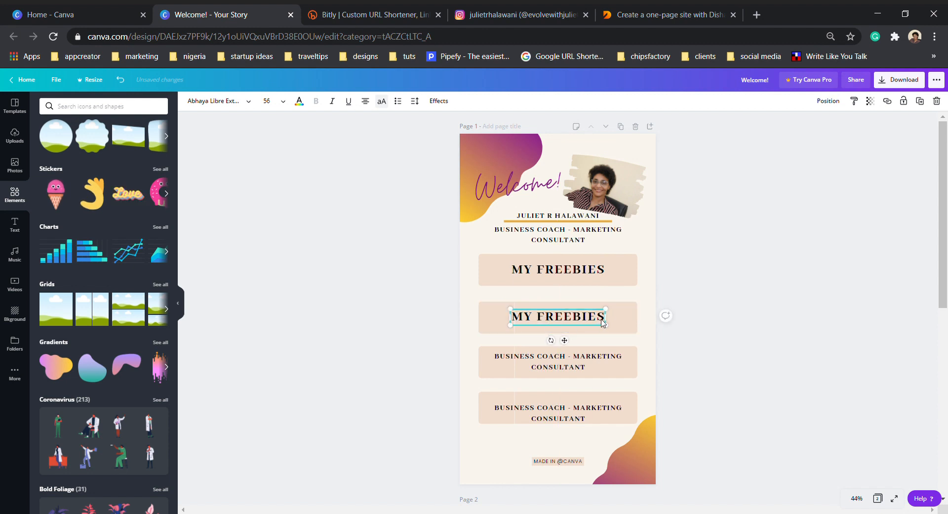
Step: Replace the text on the second bar with "CONSULTATION" and resize its text box so the word fits on one centred line
left_click_drag(607, 323, 511, 321)
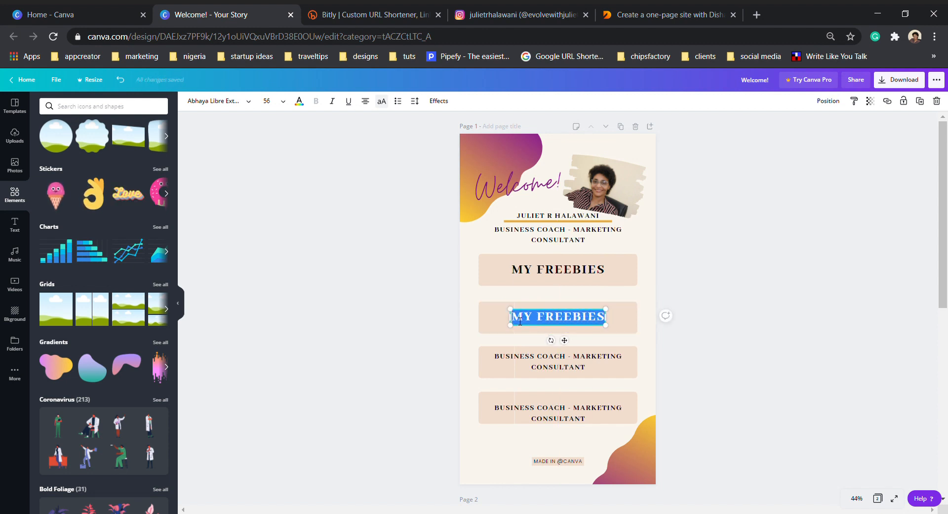
type("CON")
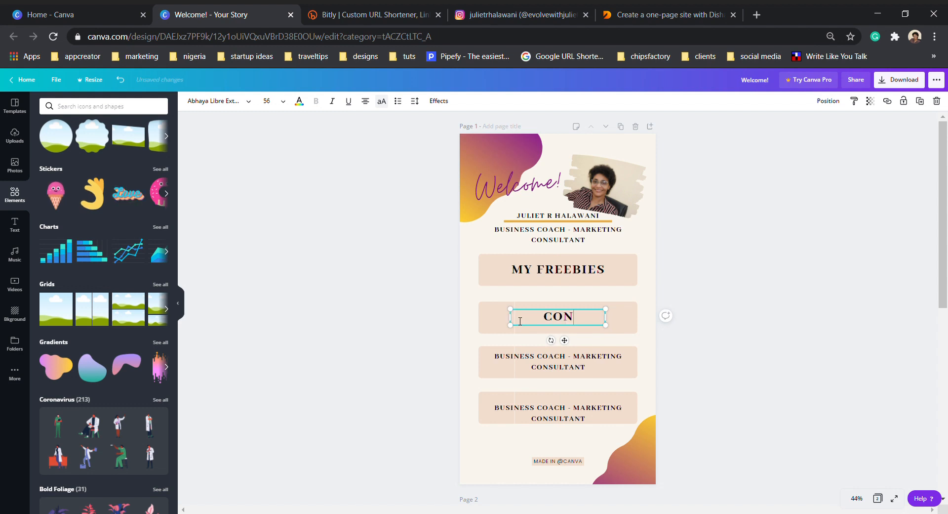
type("SULT")
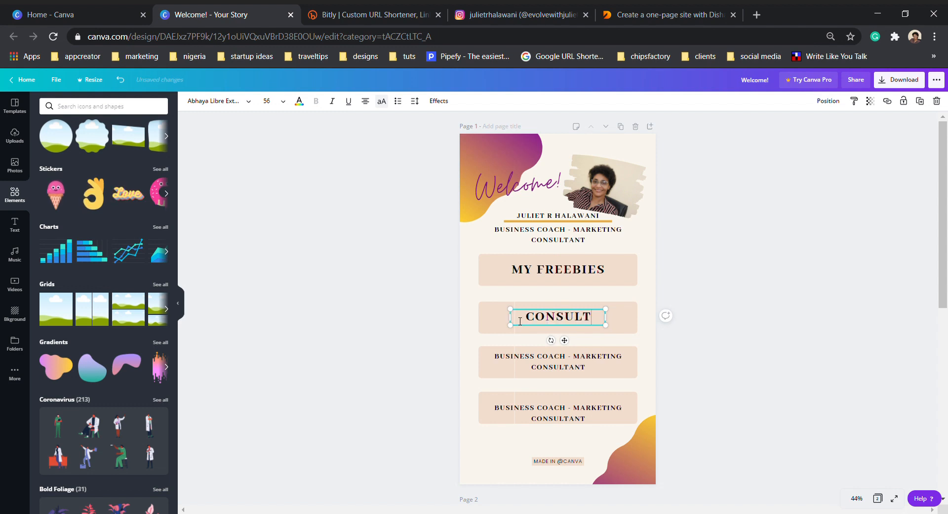
type("ATION")
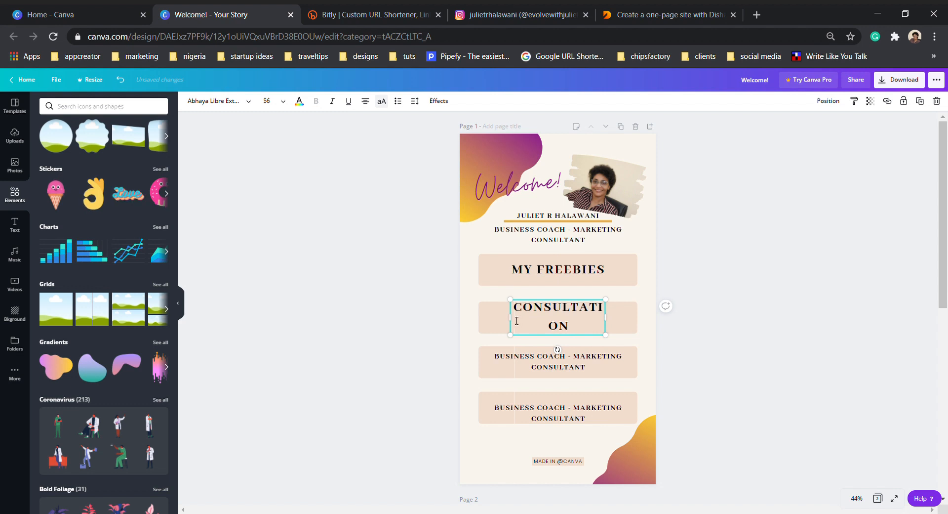
left_click_drag(619, 325, 568, 330)
Step: Delete the "Business Coach - Marketing Consultant" text copies from the third and fourth beige bars
left_click(563, 358)
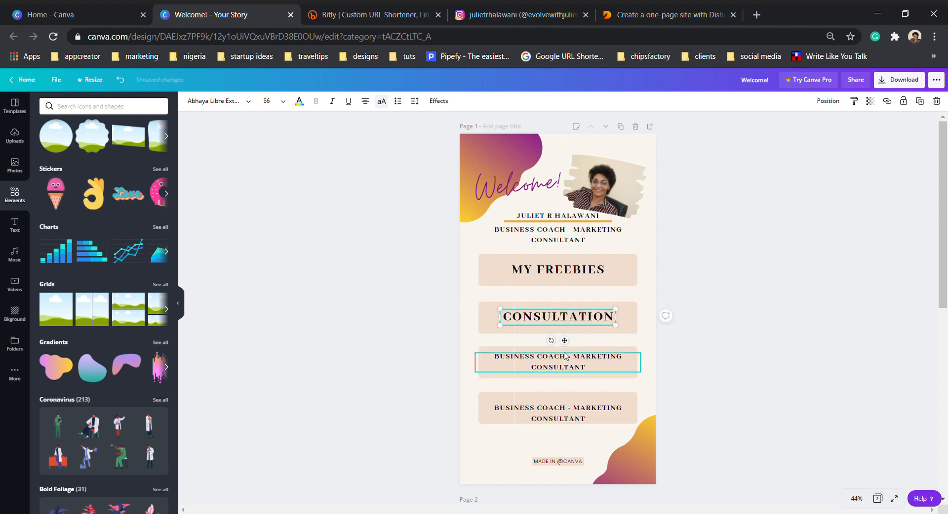
left_click(937, 101)
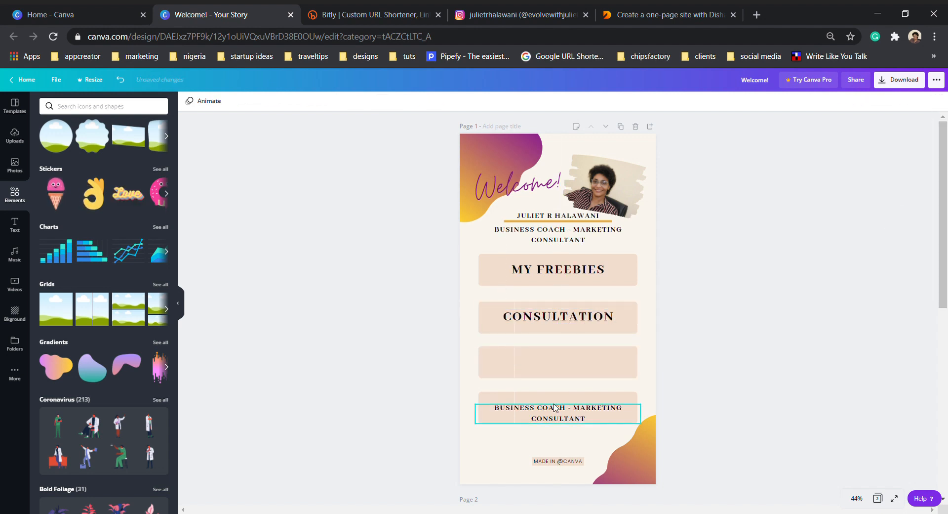
left_click(558, 409)
left_click(938, 101)
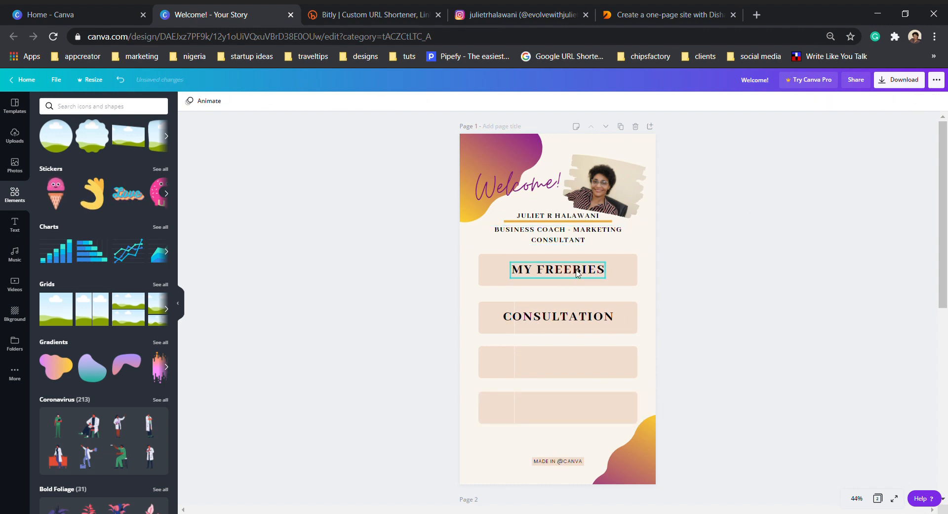
Step: Duplicate the "CONSULTATION" text twice and centre one copy on the third bar and one on the fourth bar
left_click(559, 318)
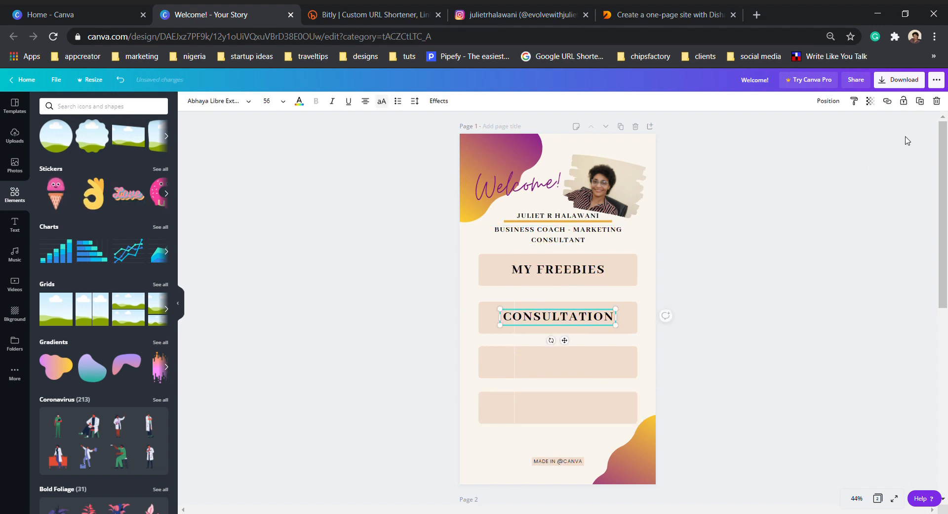
left_click(920, 101)
left_click_drag(561, 323, 565, 326)
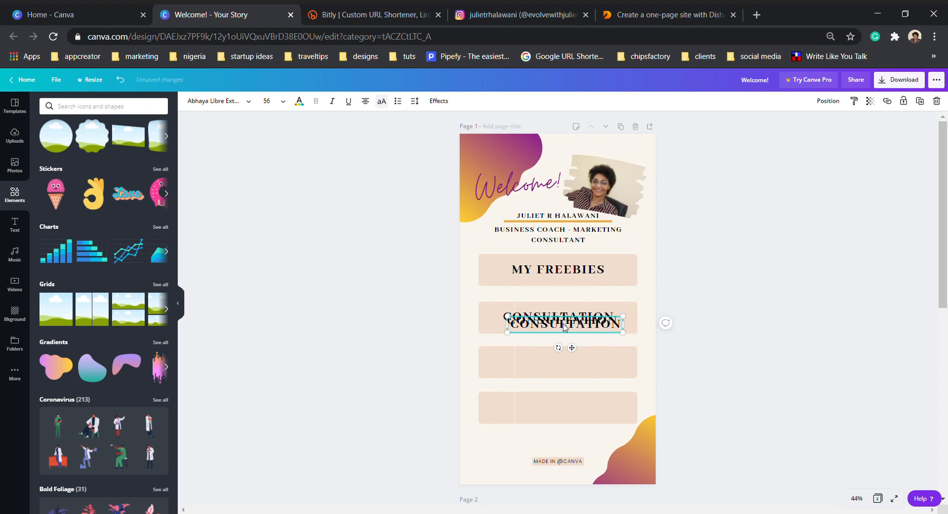
left_click_drag(561, 367, 562, 361)
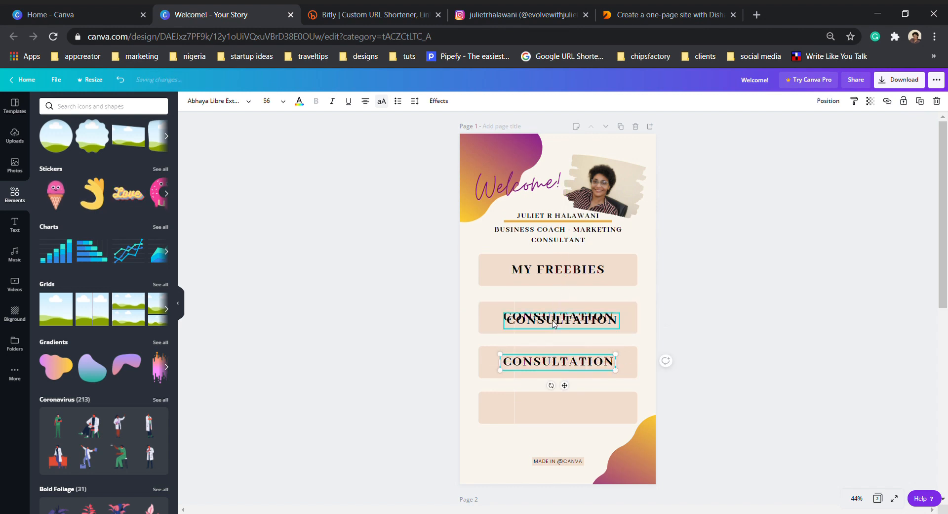
left_click_drag(554, 325, 554, 411)
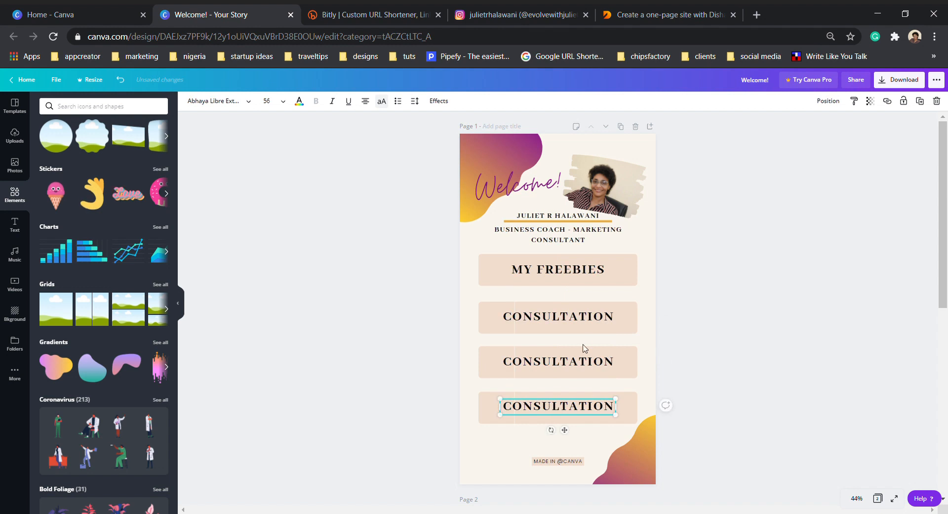
Step: Change the text on the third beige bar to "COACHING"
left_click(611, 365)
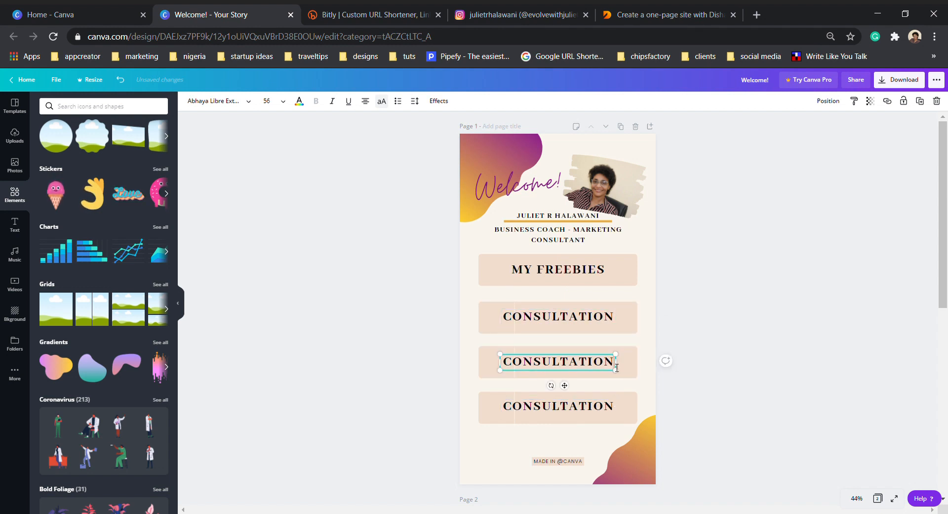
left_click_drag(617, 367, 525, 369)
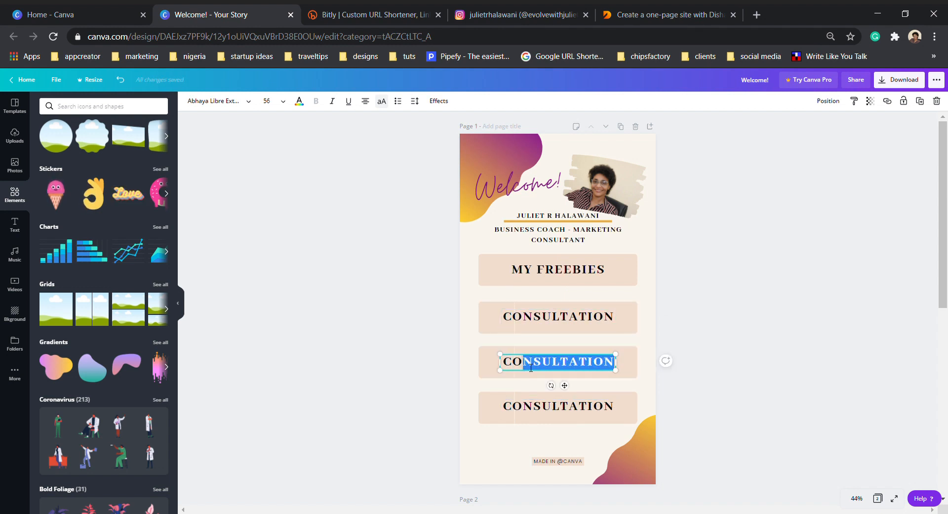
type("A")
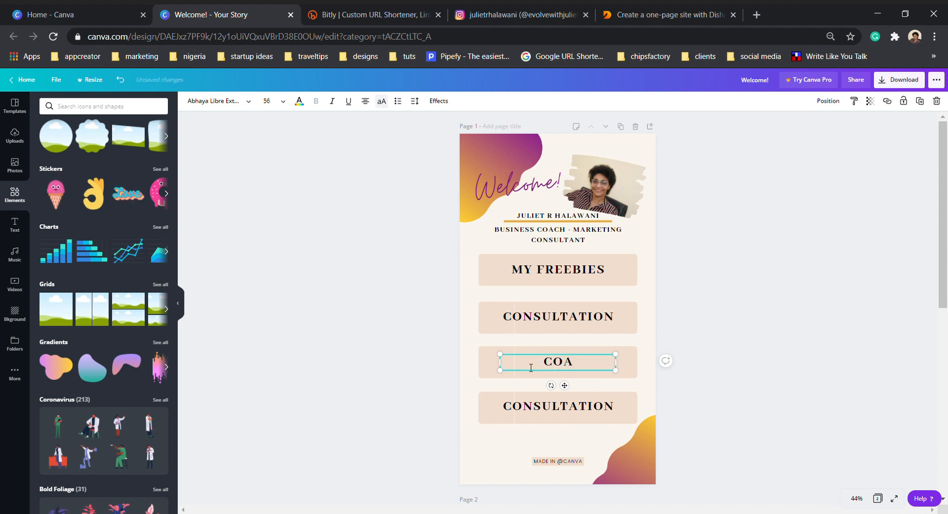
type("CHING")
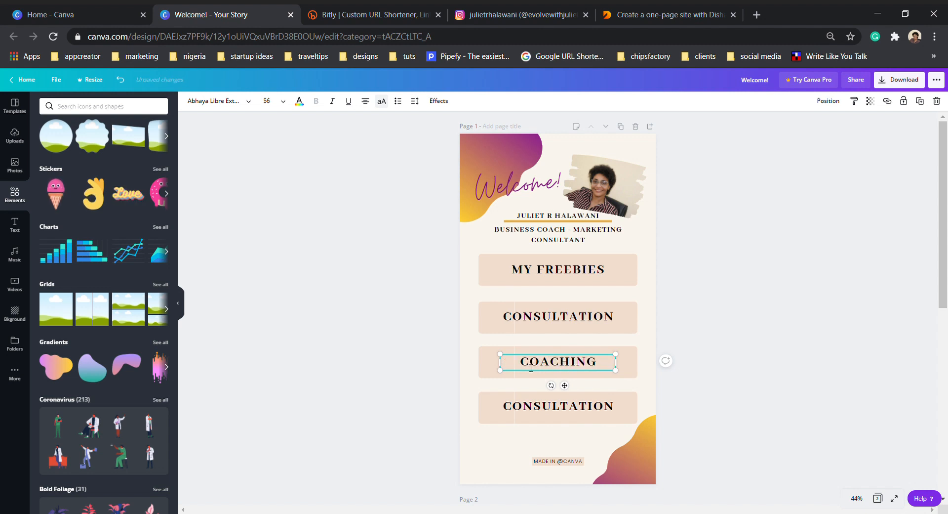
Step: Replace the text on the fourth beige bar with "HAVE A QUESTION? CHAT ME"
left_click(600, 408)
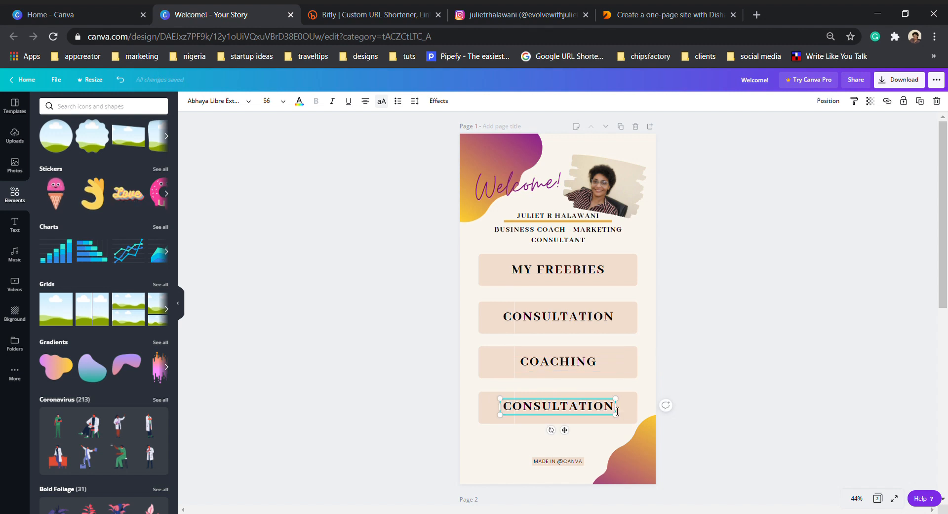
key("BackSpace")
key("BackSpace")
key("BackSpace")
key("BackSpace")
key("BackSpace")
key("BackSpace")
key("BackSpace")
key("BackSpace")
key("BackSpace")
key("BackSpace")
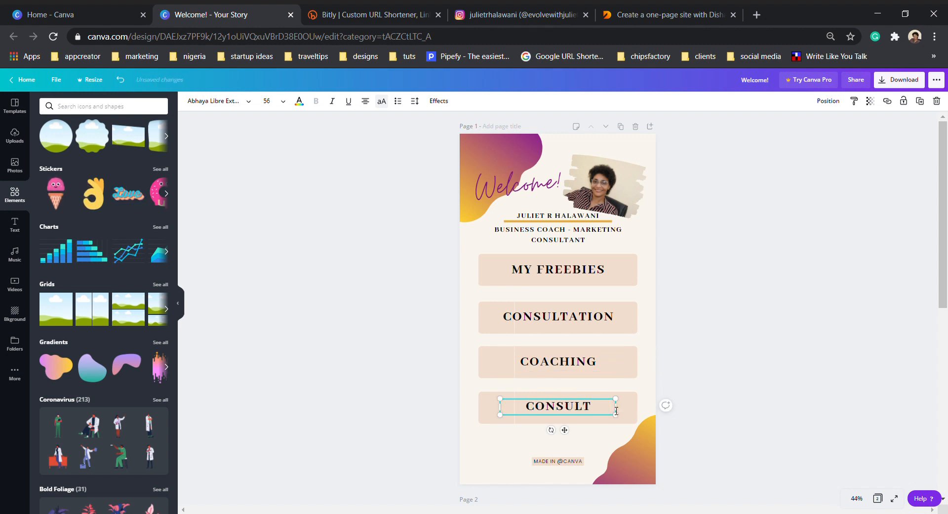
key("BackSpace")
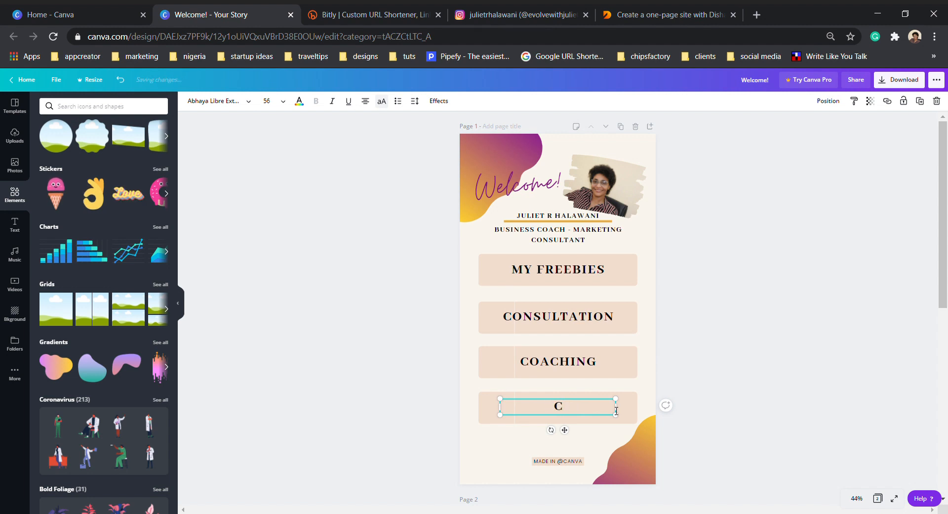
type("HAVE ")
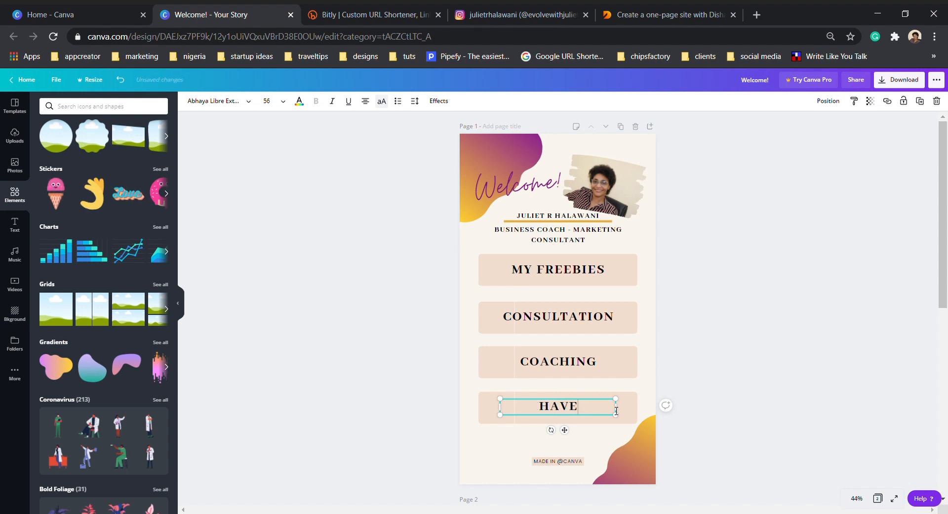
type("A Q")
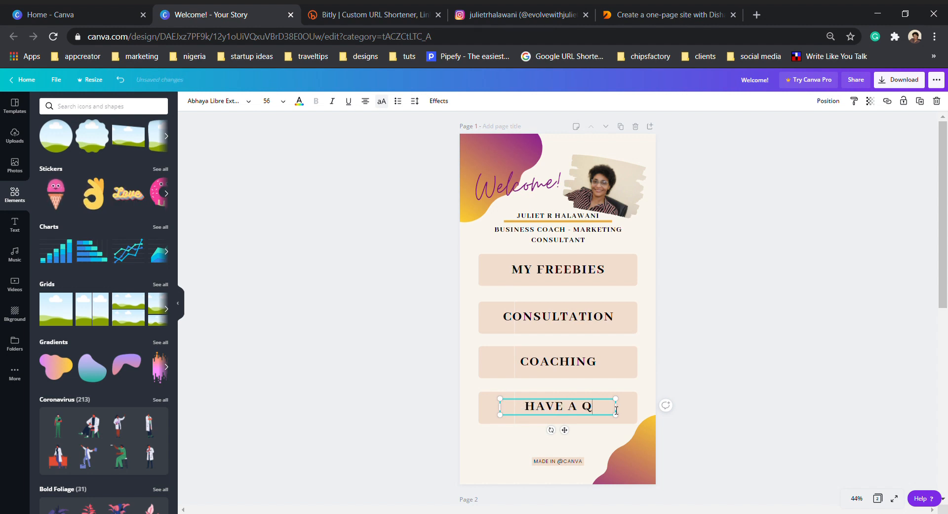
type("UESTION")
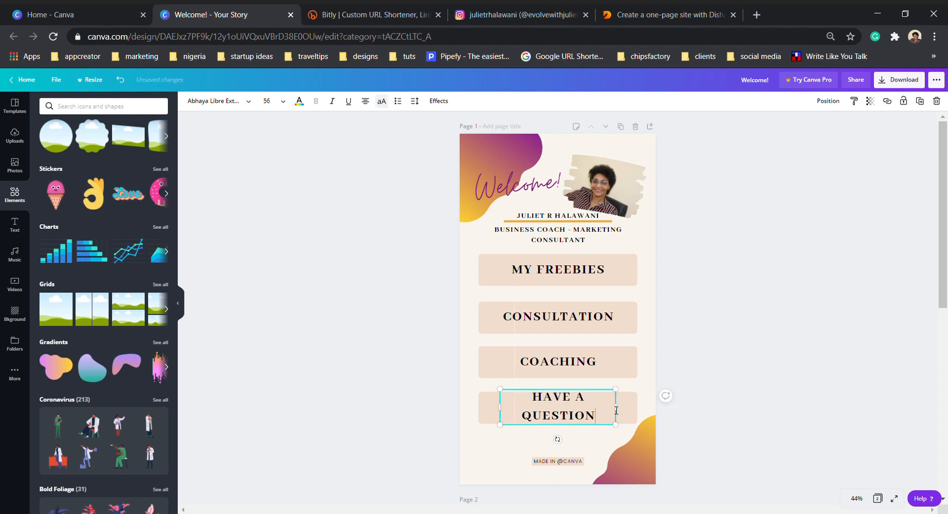
type("?")
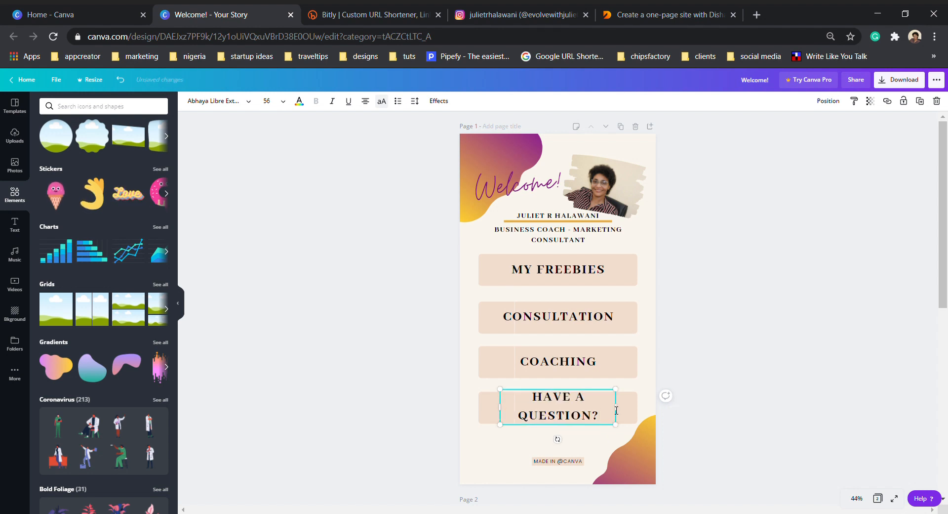
type(" CHAT")
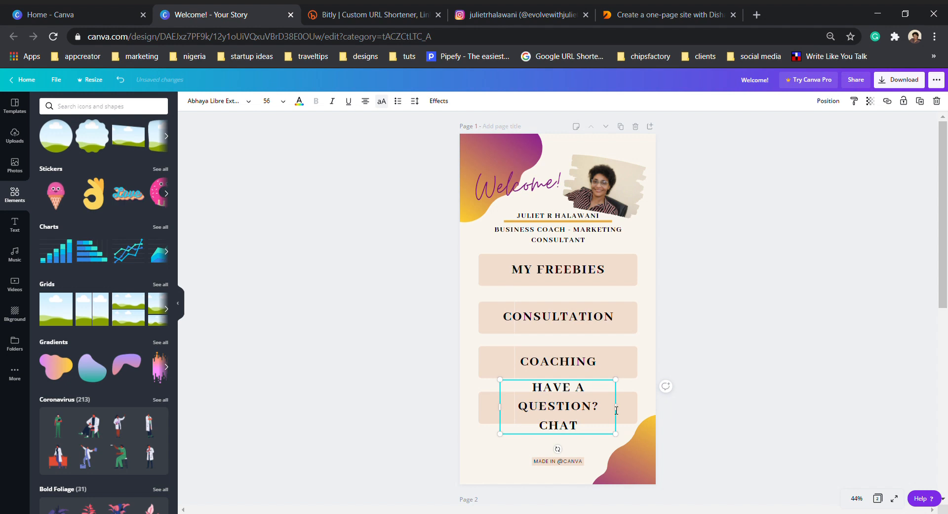
type(" ME")
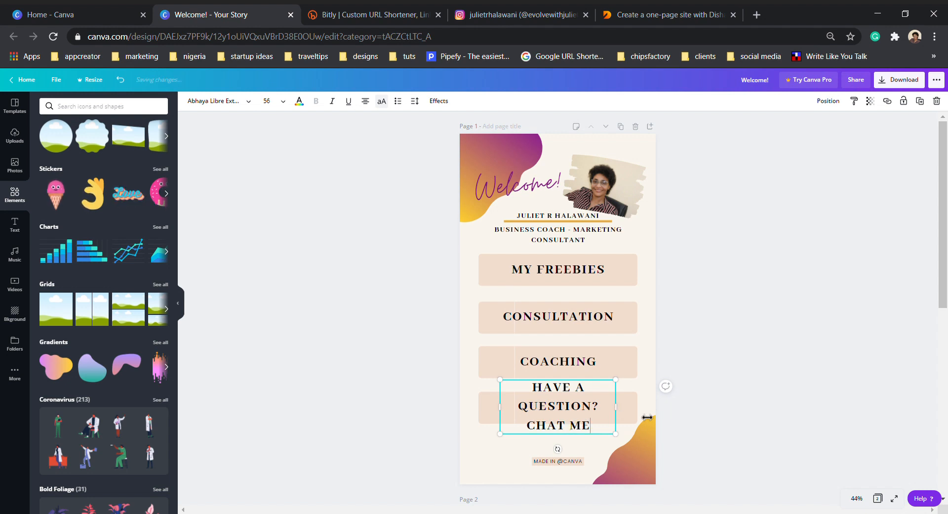
Step: Widen the "HAVE A QUESTION? CHAT ME" text box so it wraps onto two lines and centre it on the fourth bar
left_click_drag(622, 414, 647, 414)
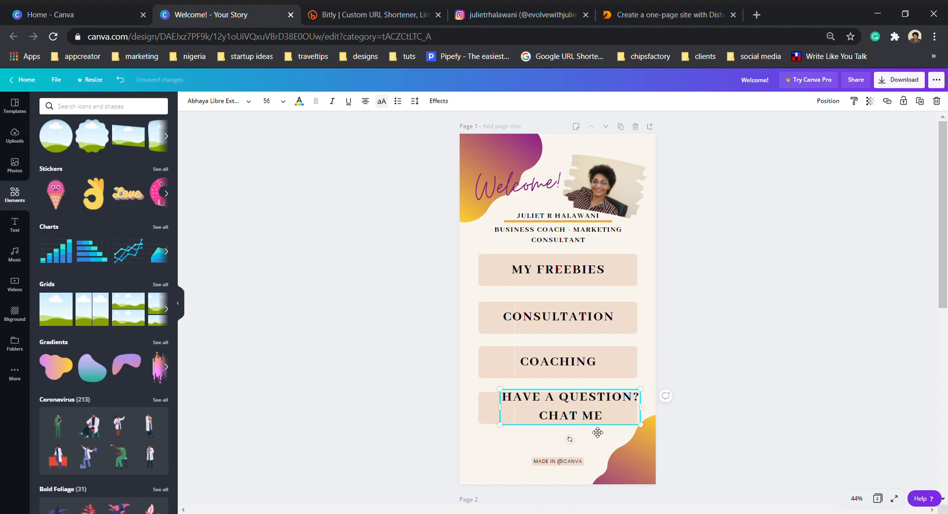
left_click_drag(596, 431, 584, 433)
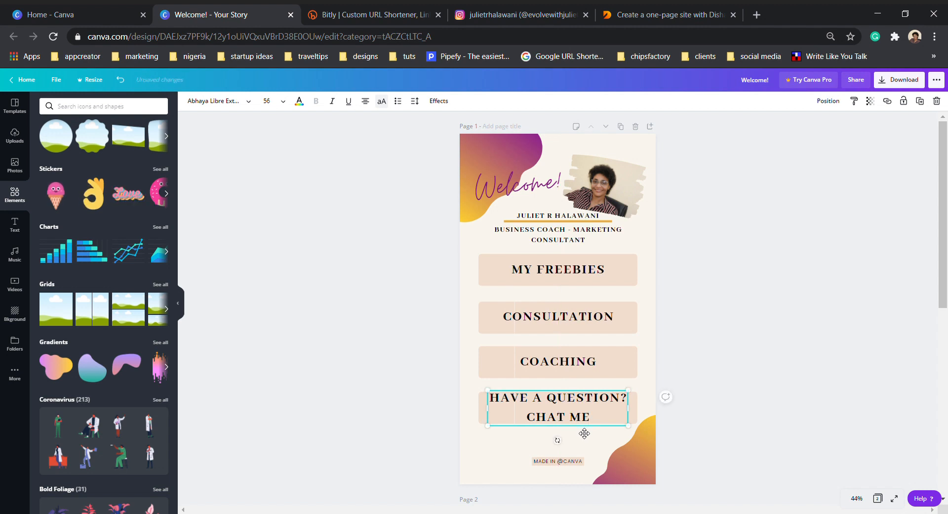
left_click(734, 372)
left_click(561, 465)
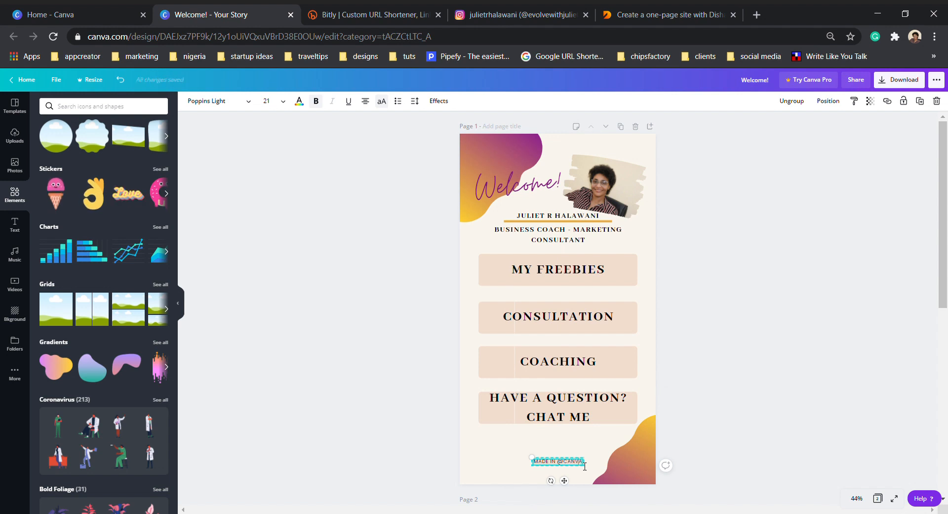
left_click_drag(581, 467, 529, 467)
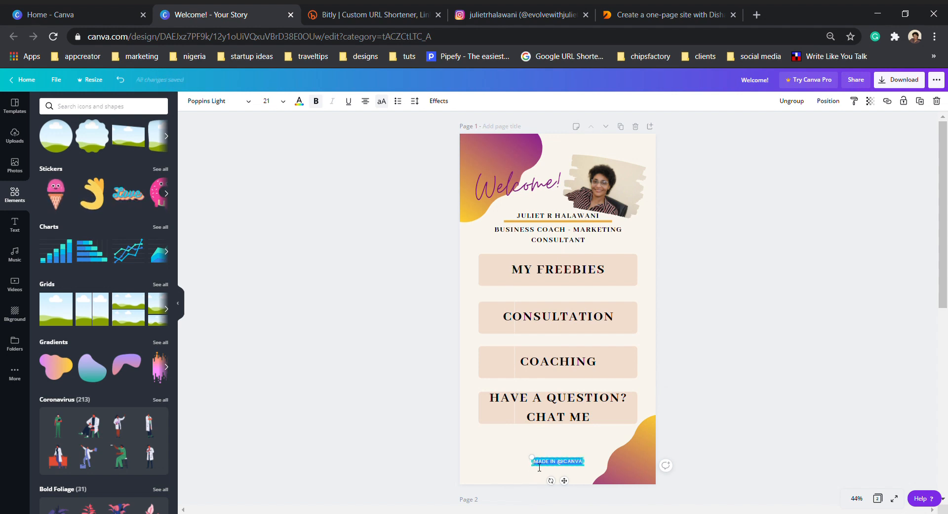
type("F")
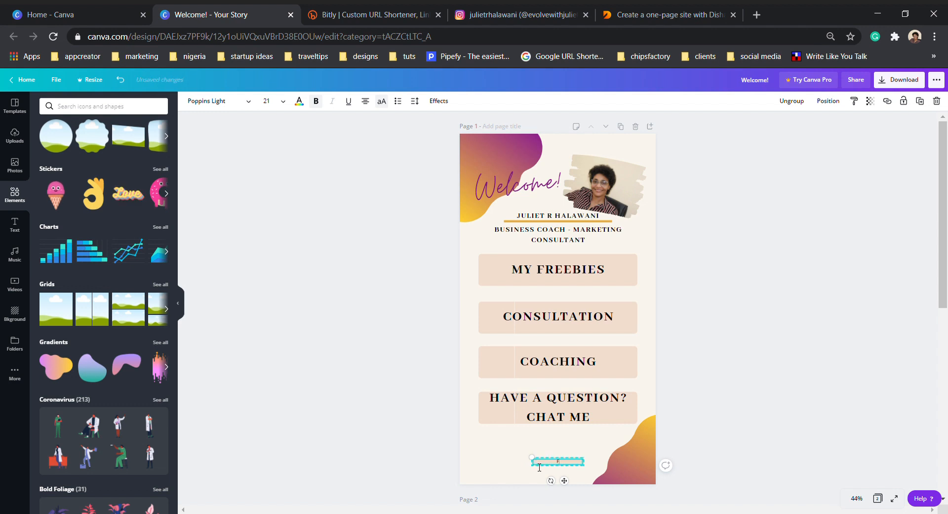
type("OLLOW ME")
left_click_drag(565, 480, 519, 483)
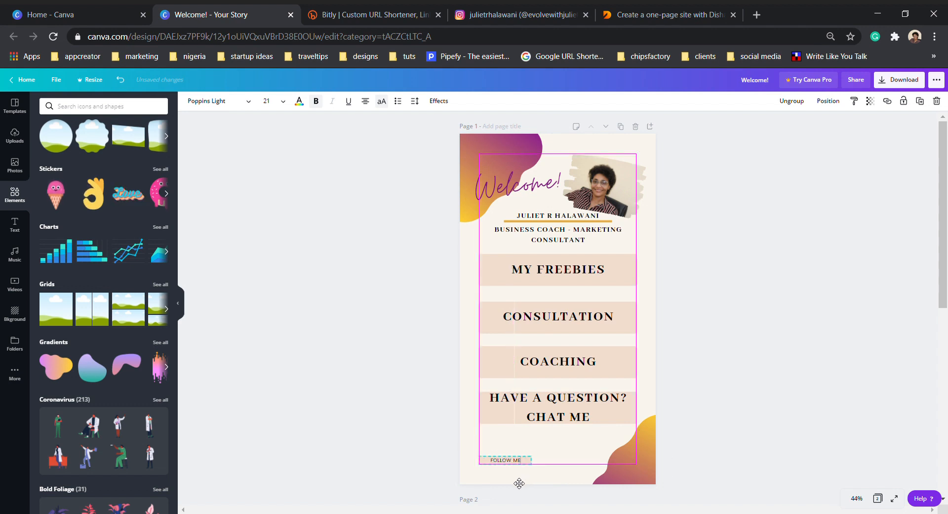
left_click(571, 466)
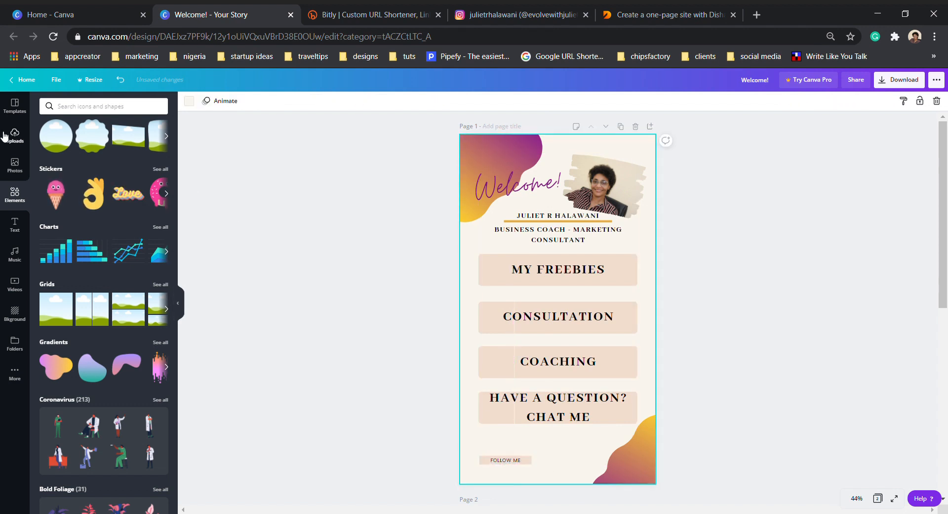
Step: Find a square Facebook icon in the elements, shrink it to about 113 × 113, and place it just right of "FOLLOW ME"
left_click(111, 106)
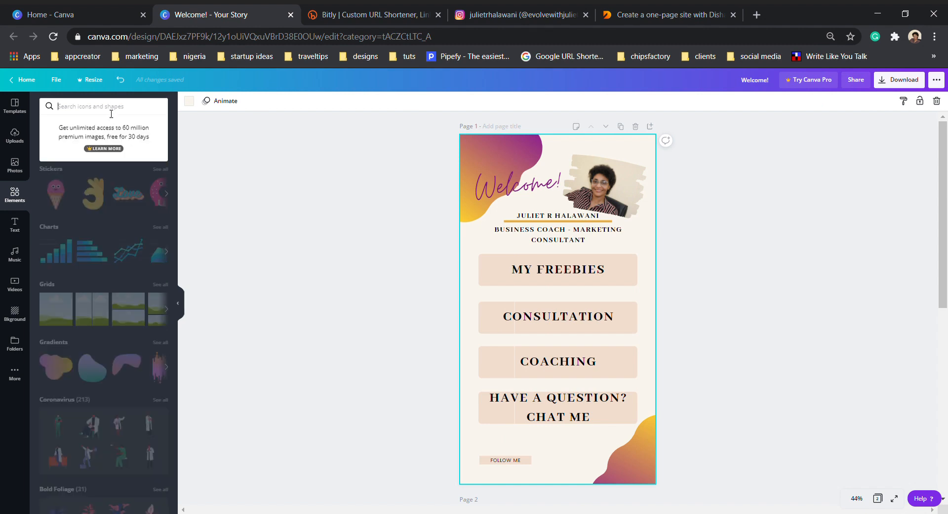
type("FAC")
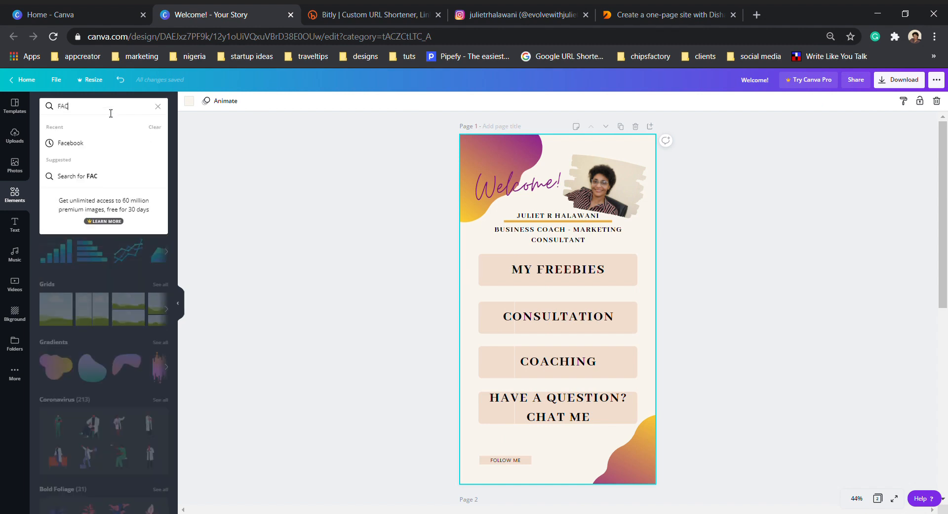
left_click(105, 145)
left_click(60, 176)
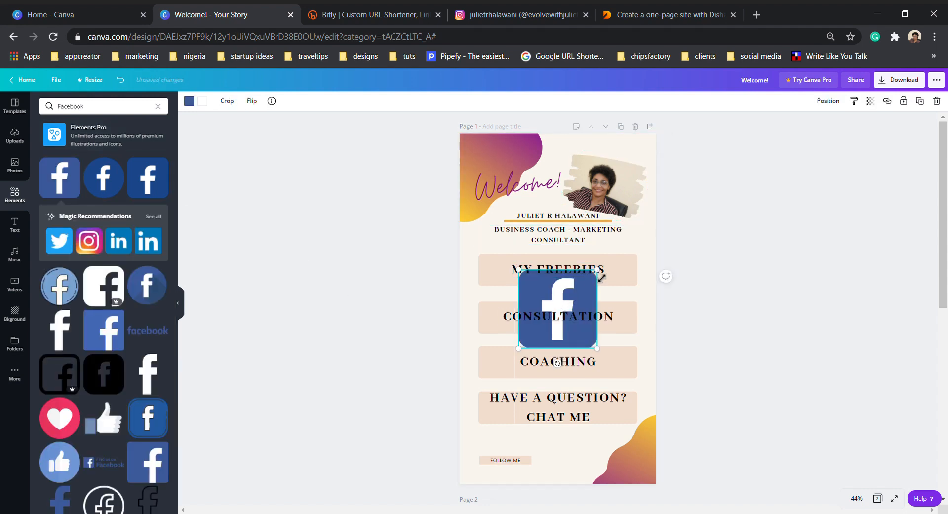
left_click_drag(600, 287, 539, 328)
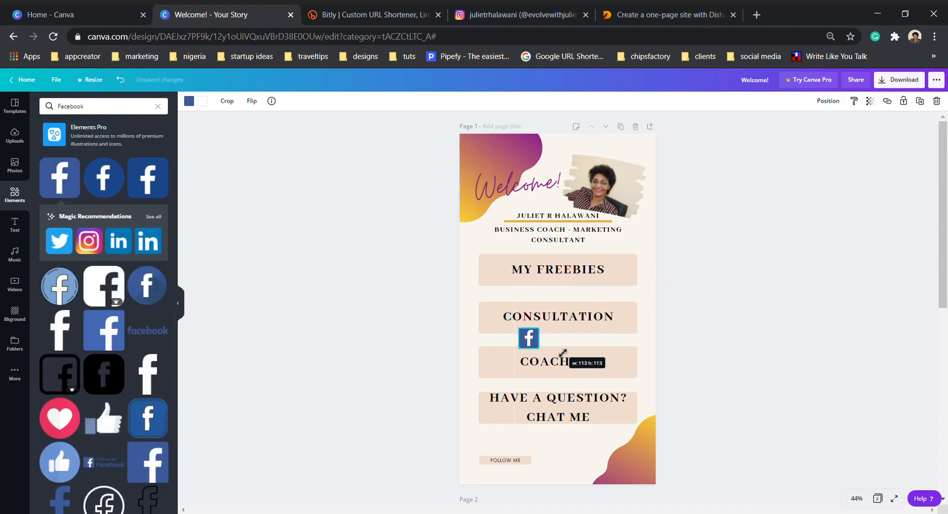
left_click_drag(541, 370, 559, 487)
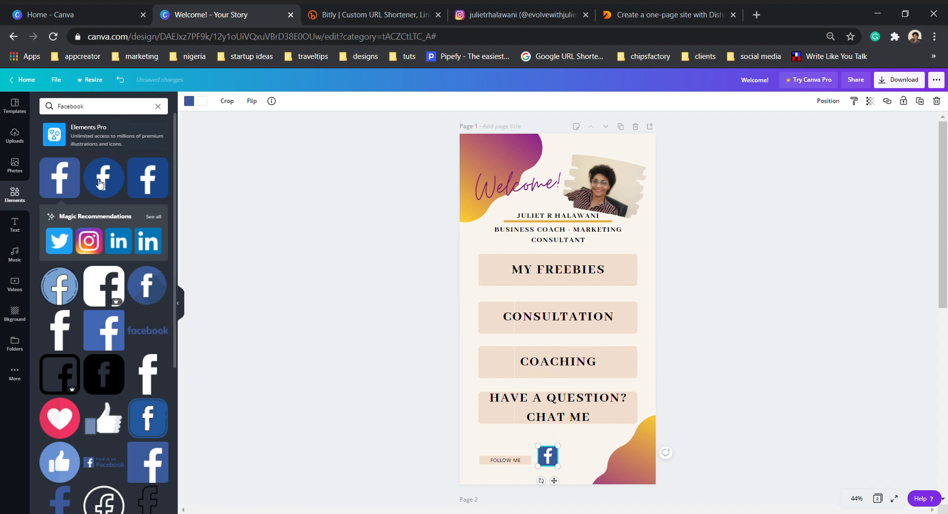
Step: Add square Instagram and Twitter icons, sized like the Facebook icon, and line them up in a row to its right
left_click(89, 242)
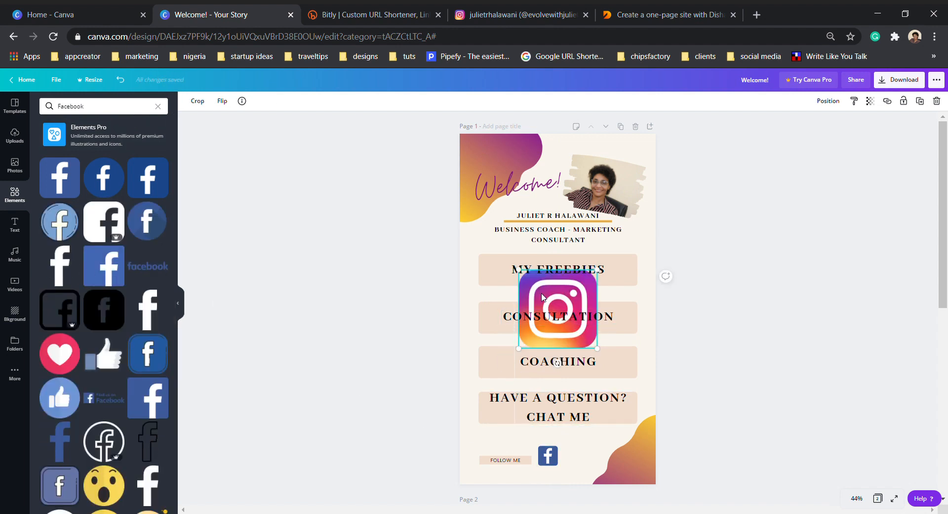
left_click_drag(532, 282, 587, 473)
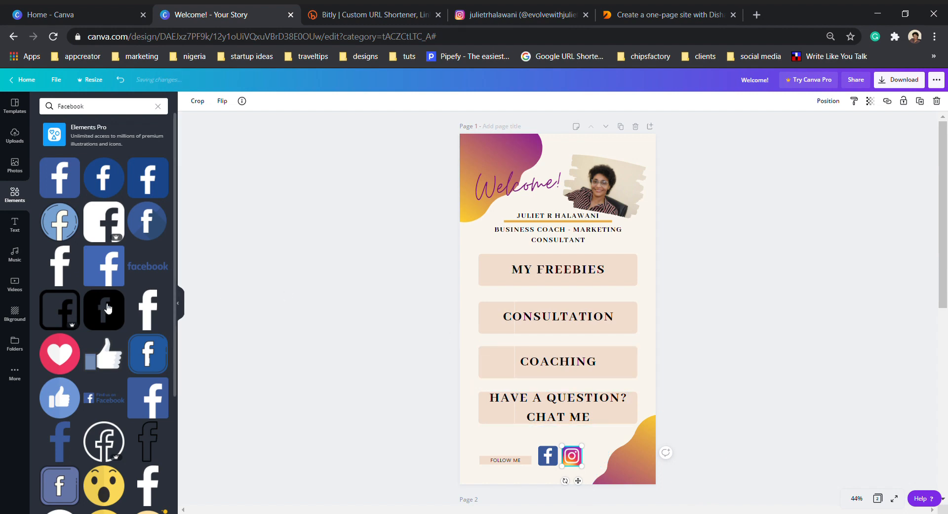
left_click(158, 107)
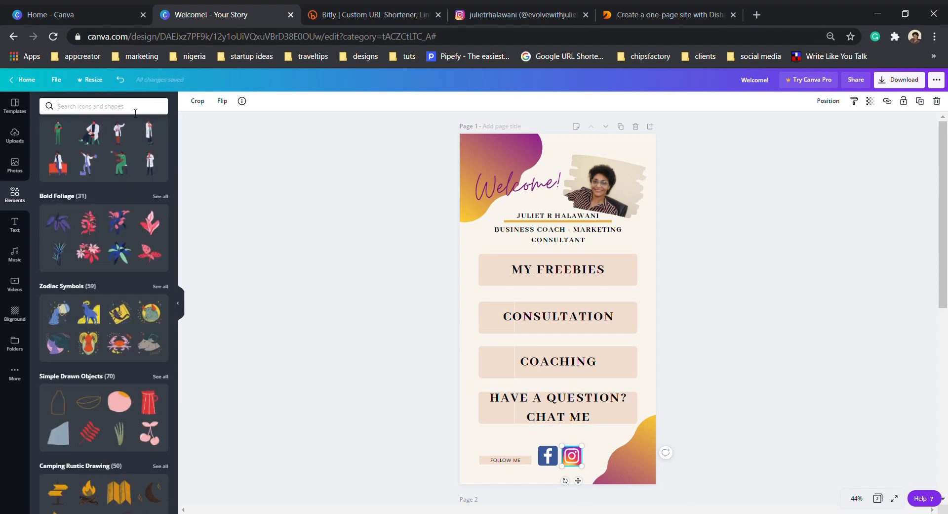
type("ITTER")
key("Return")
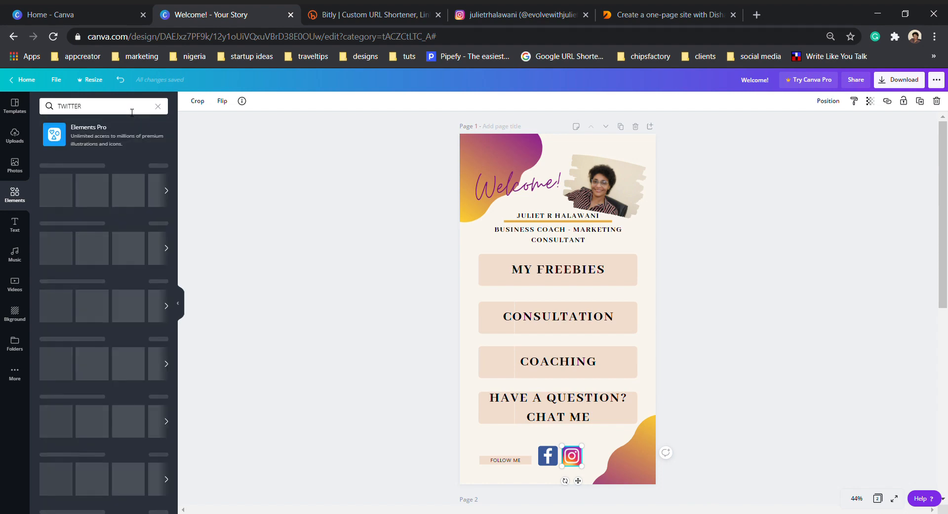
left_click(59, 177)
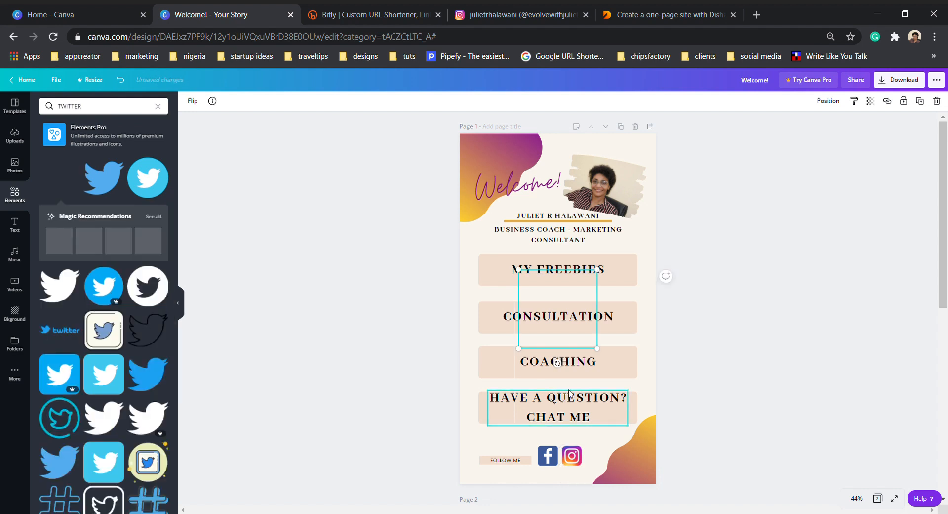
left_click_drag(525, 274, 596, 462)
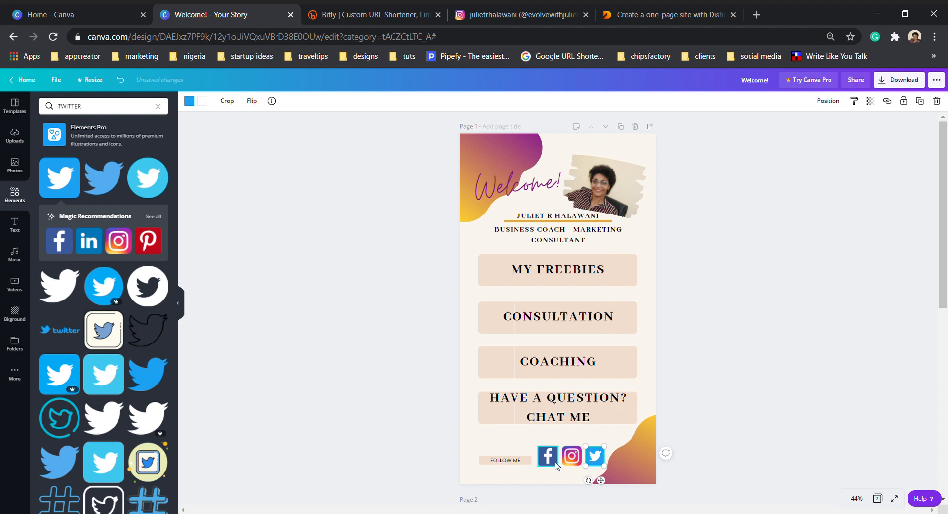
left_click(710, 259)
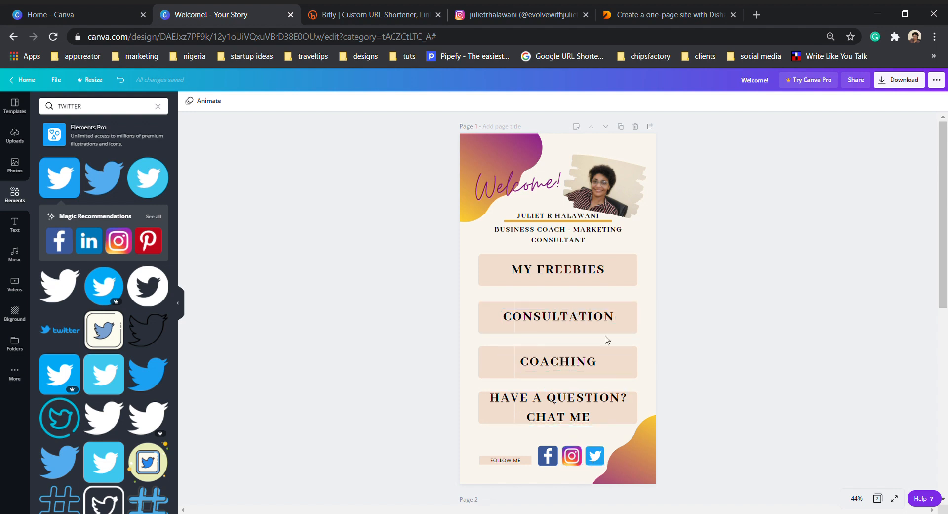
Step: Link the "CONSULTATION" text to the Paystack payment address from the "Book a 1 Hour Consultation" button on the Disha page
left_click(567, 320)
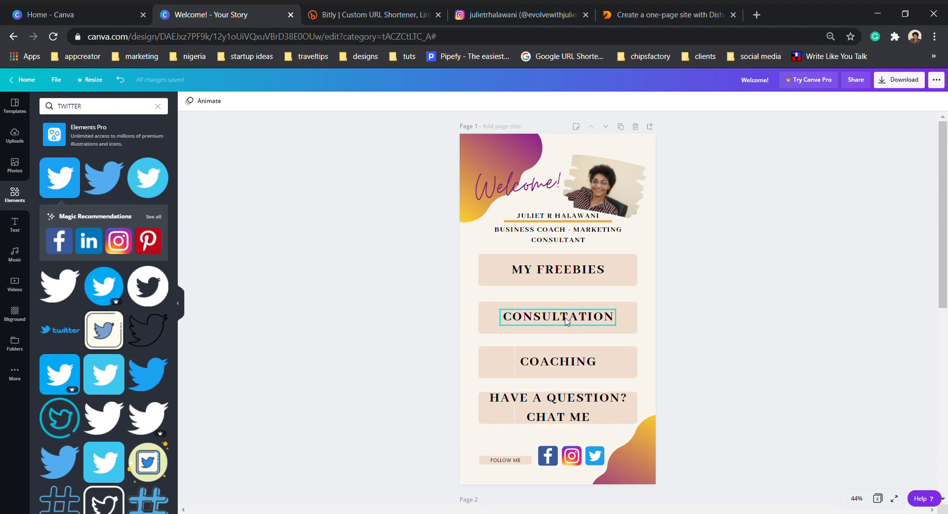
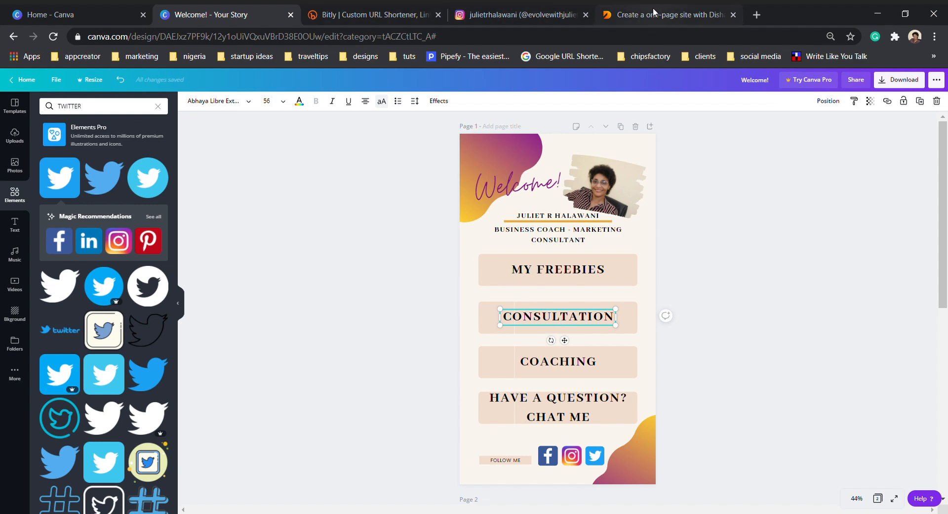
left_click(653, 15)
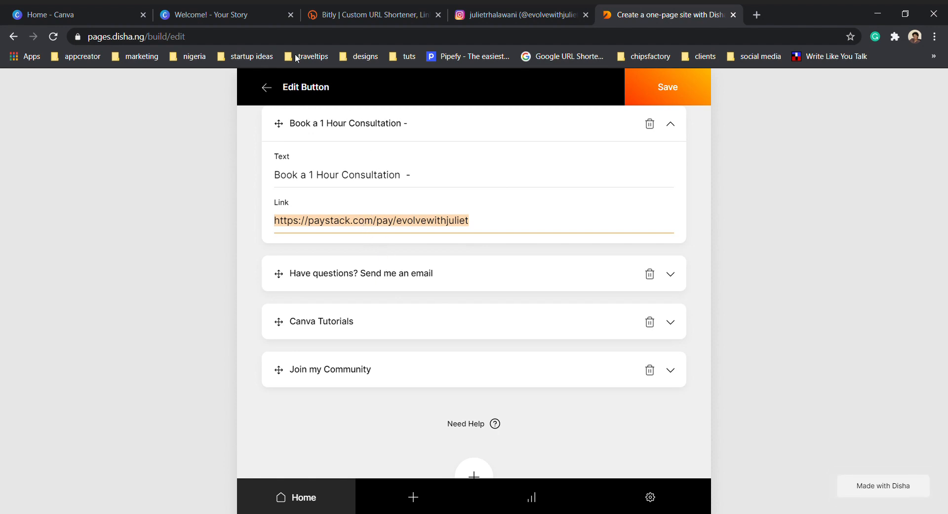
left_click(256, 15)
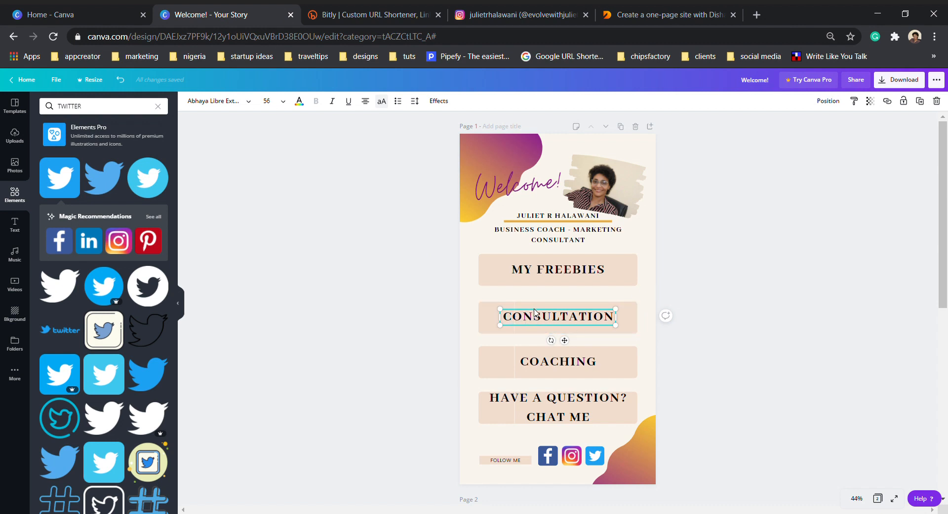
left_click(889, 102)
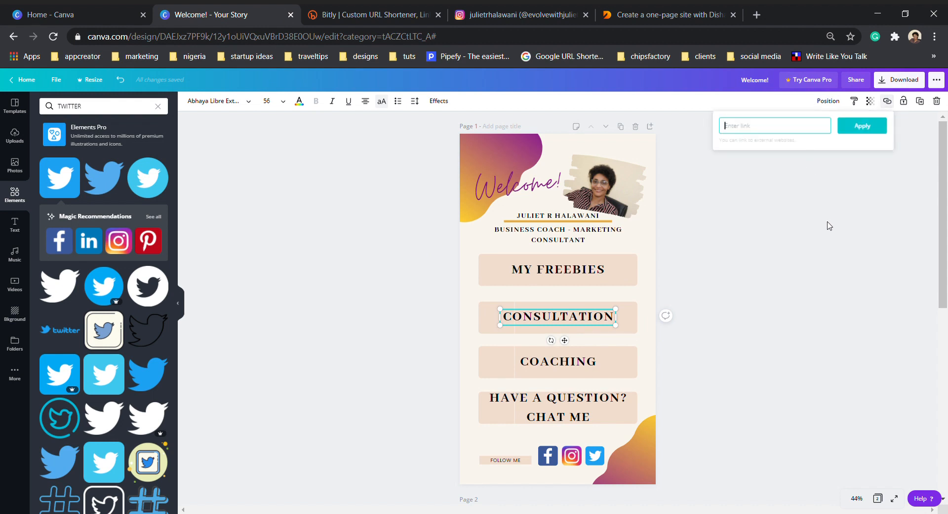
type("https://paystack.com/pay/evolvewithjuliet")
left_click(859, 130)
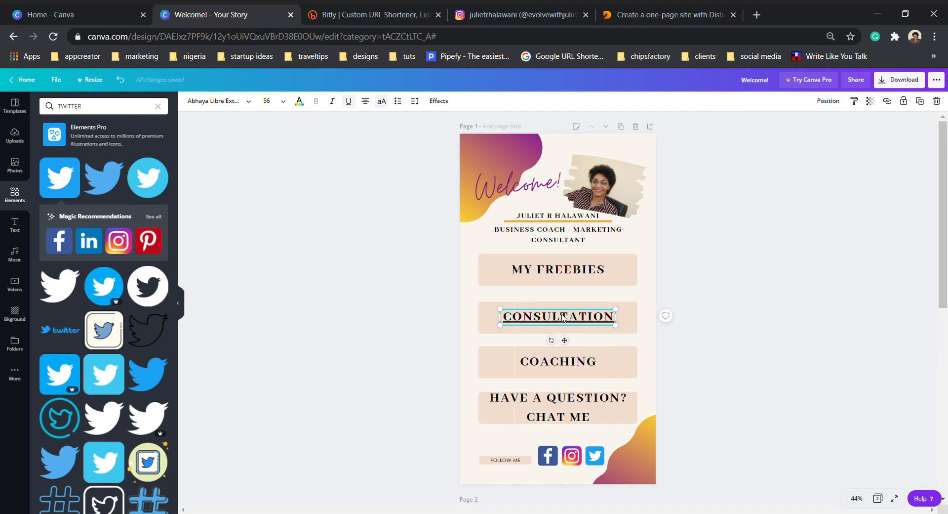
Step: Copy the web address of the open Instagram profile and apply it in Canva as the Instagram icon's link
left_click(572, 455)
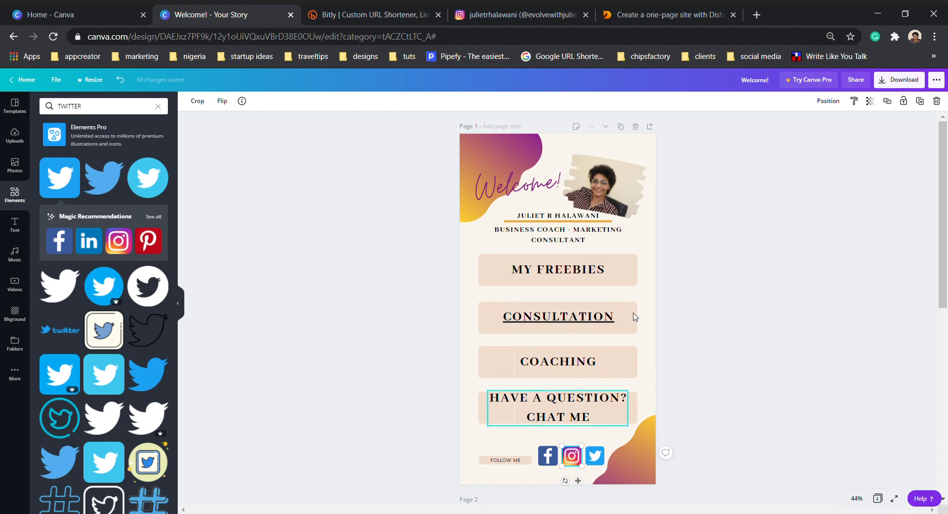
left_click(480, 14)
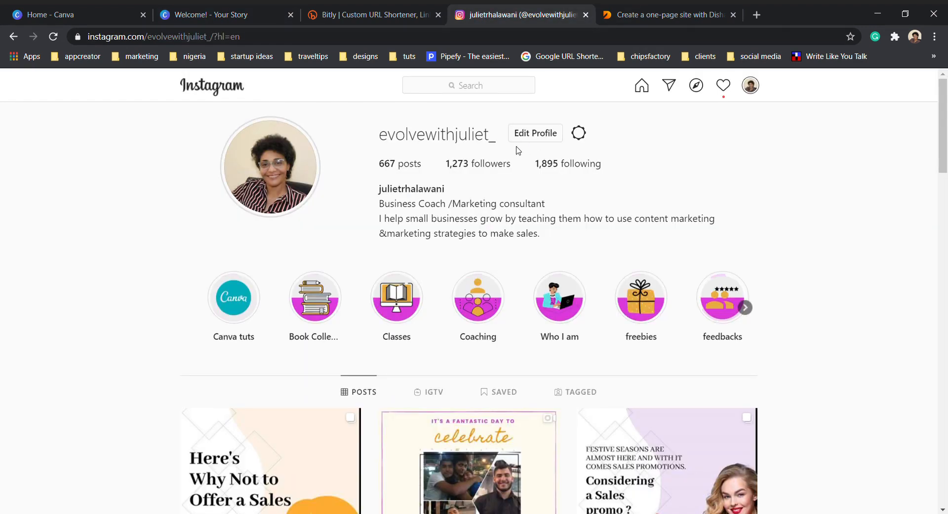
left_click(393, 39)
key("ctrl+c")
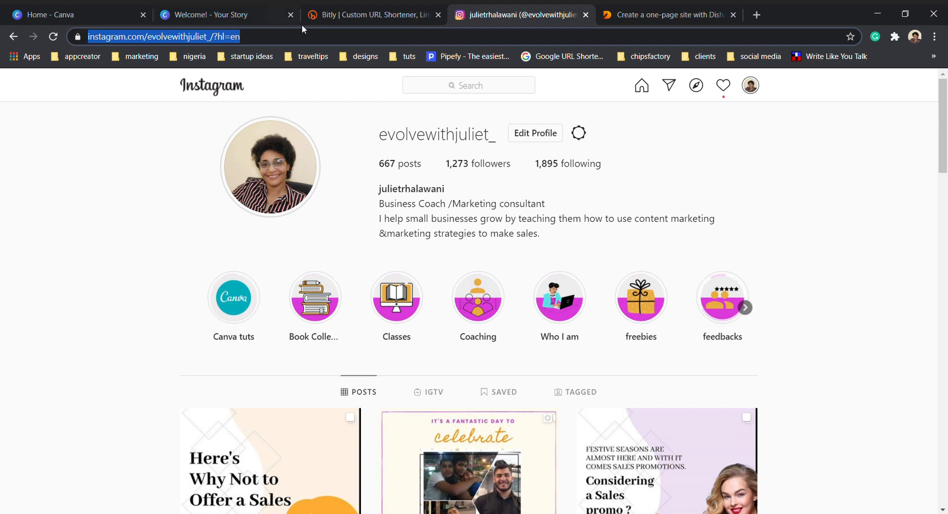
left_click(260, 12)
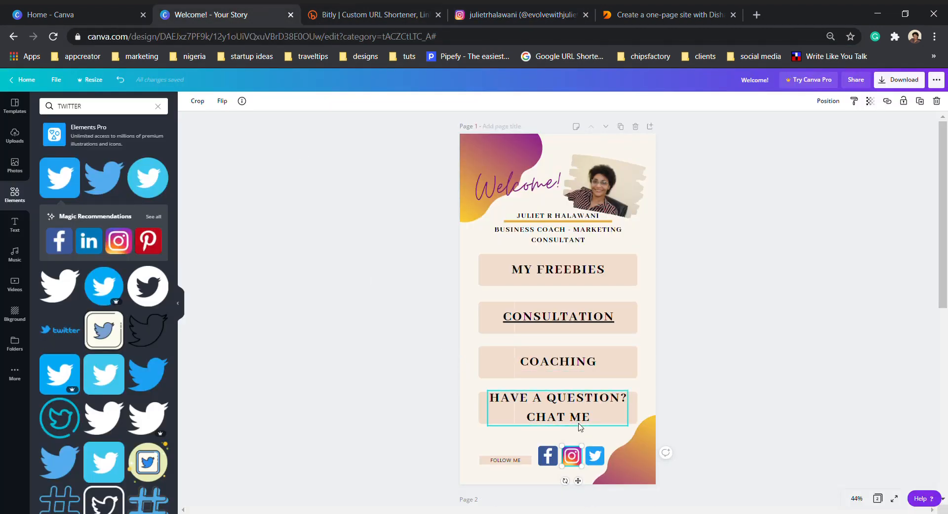
left_click(887, 101)
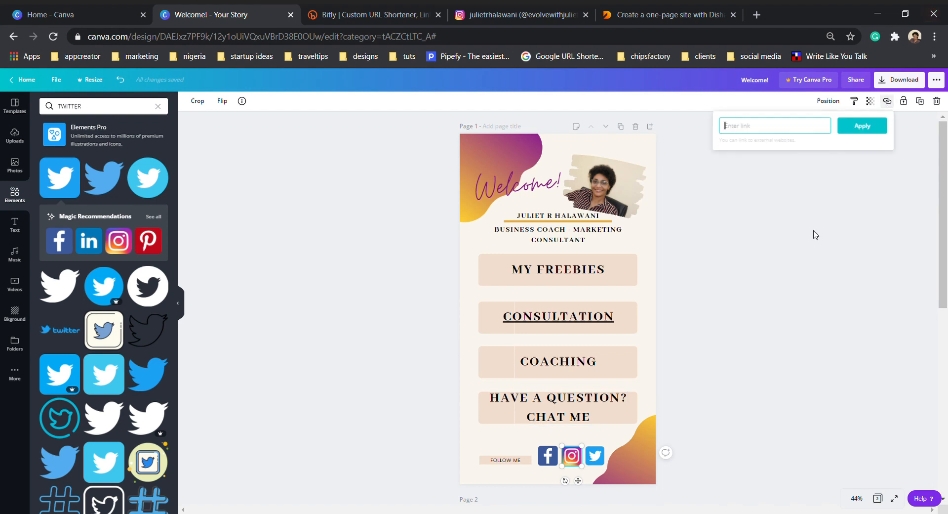
key("ctrl+v")
left_click(869, 127)
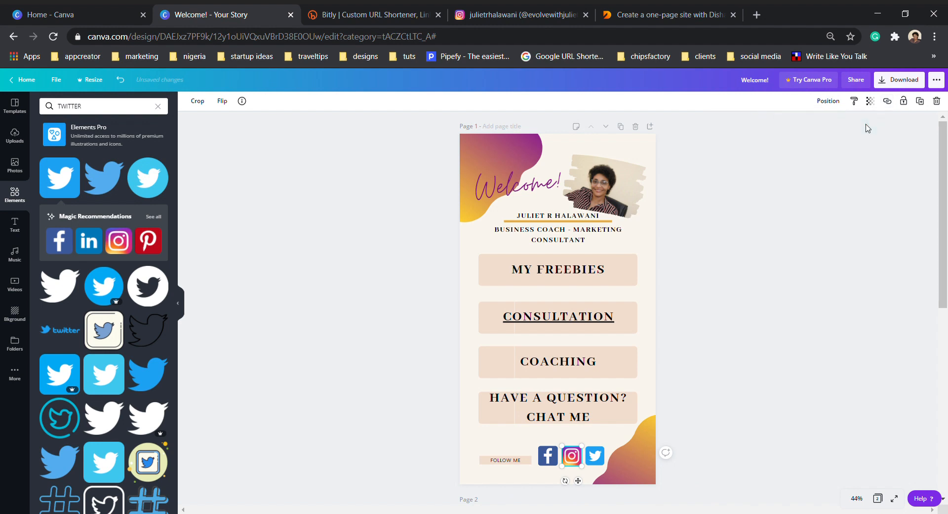
Step: Reopen the Instagram icon's link to check the stored address, reapply it and deselect the icon
left_click(695, 388)
left_click(572, 458)
left_click(887, 102)
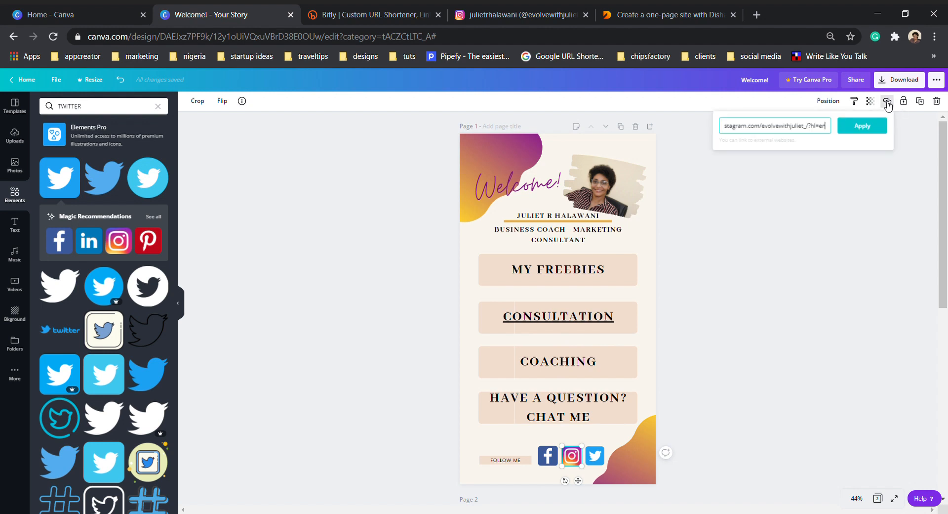
left_click(861, 125)
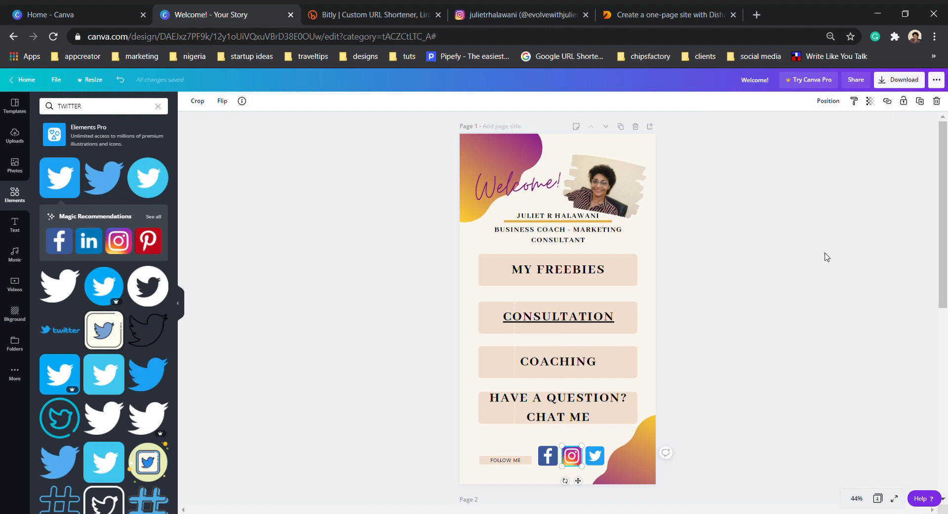
left_click(749, 253)
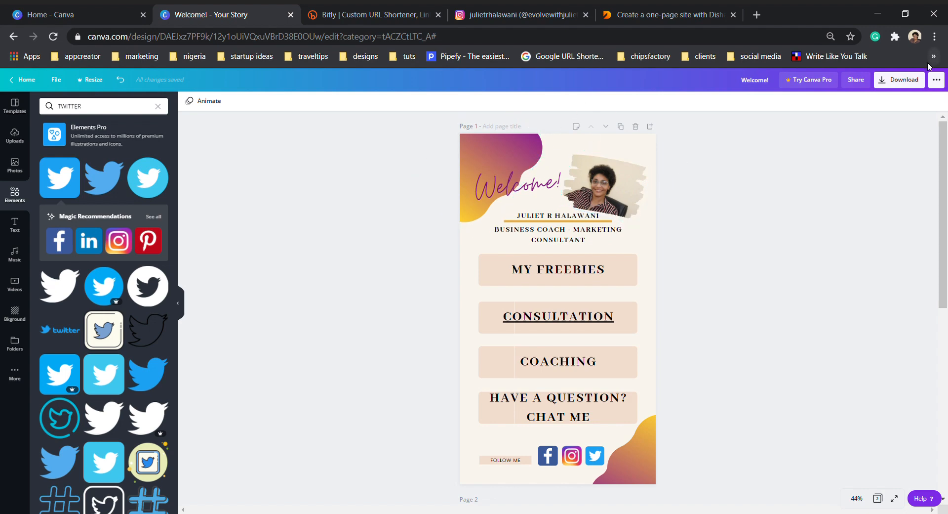
Step: Open the Website publishing option for the finished design
left_click(937, 80)
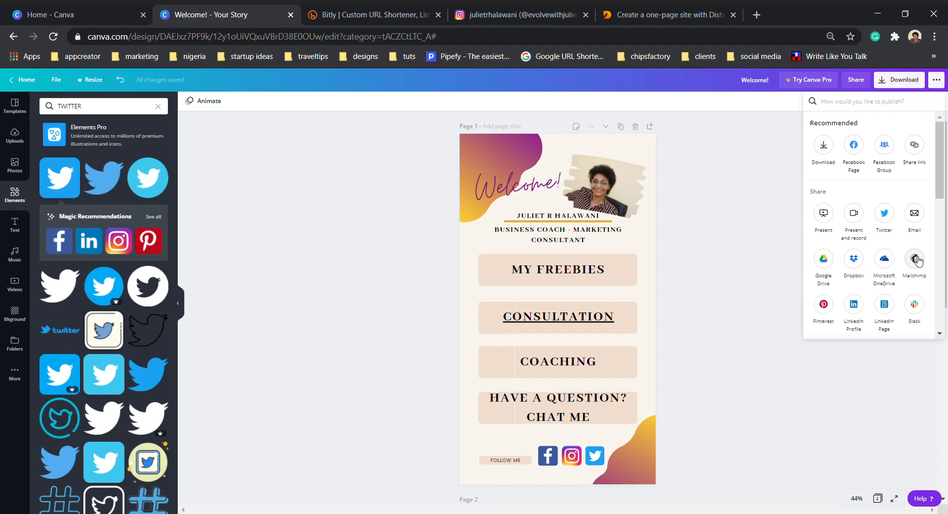
left_click(915, 258)
scroll(917, 261, "down", 1)
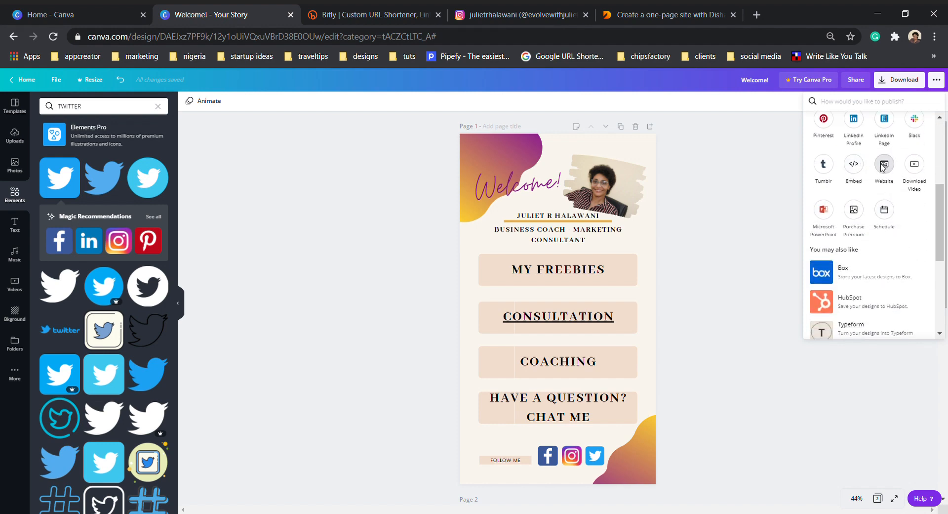
left_click(884, 167)
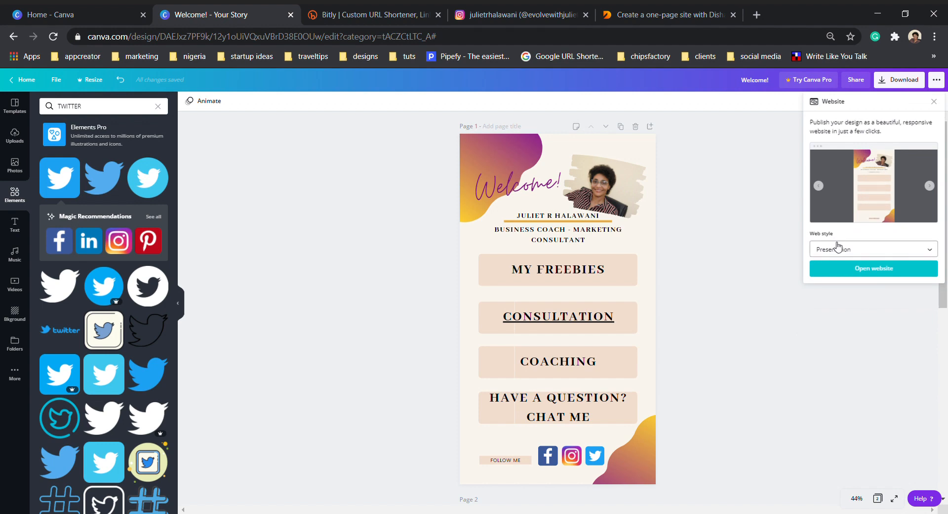
Step: Set the web style to Scrolling and open the design as a website
left_click(838, 251)
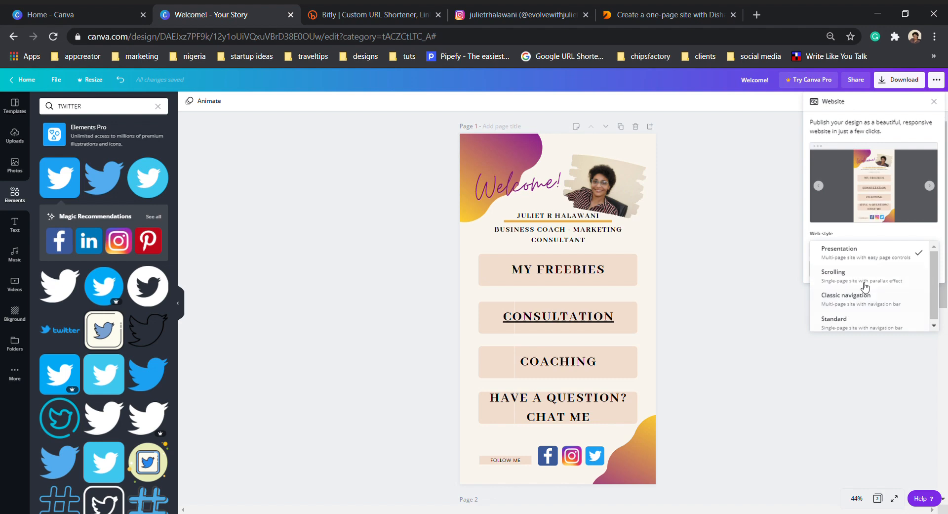
left_click(866, 280)
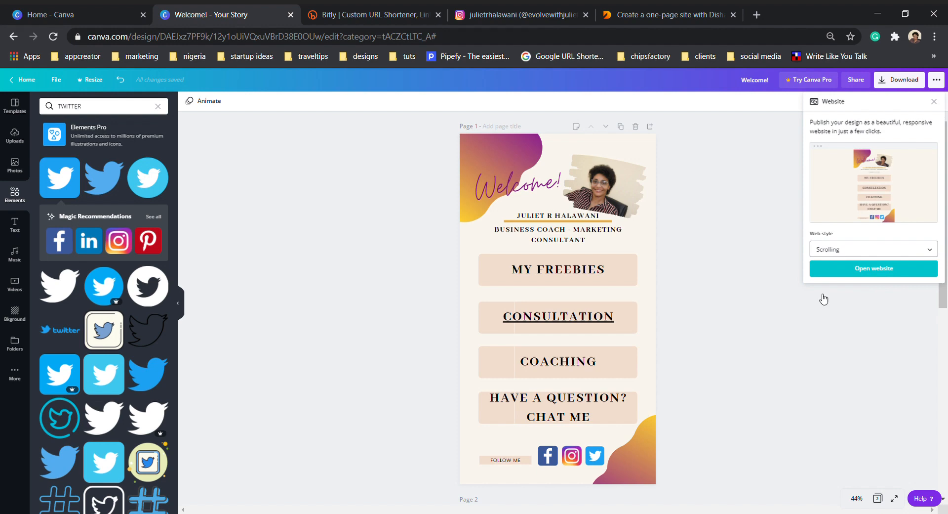
left_click(847, 269)
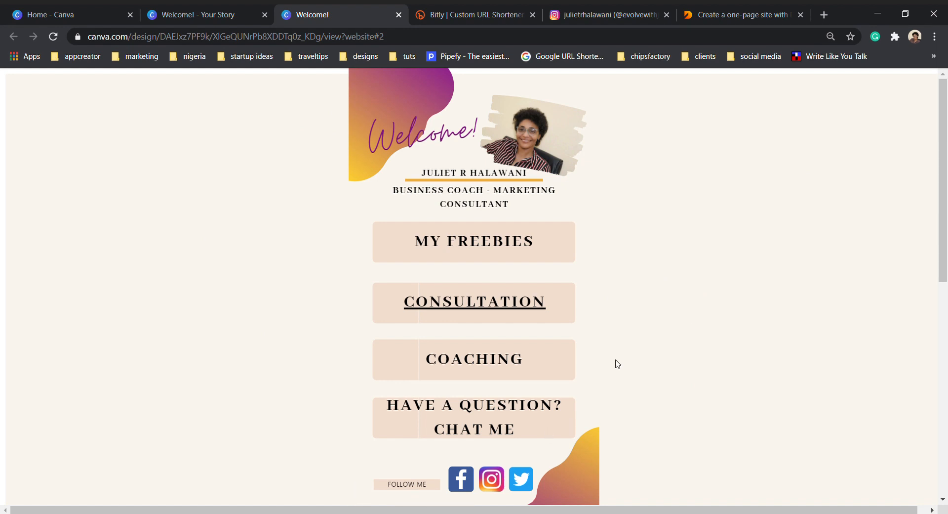
Step: Test the Instagram icon and CONSULTATION links on the scrolling website, closing each opened page, and review both design pages
left_click(496, 477)
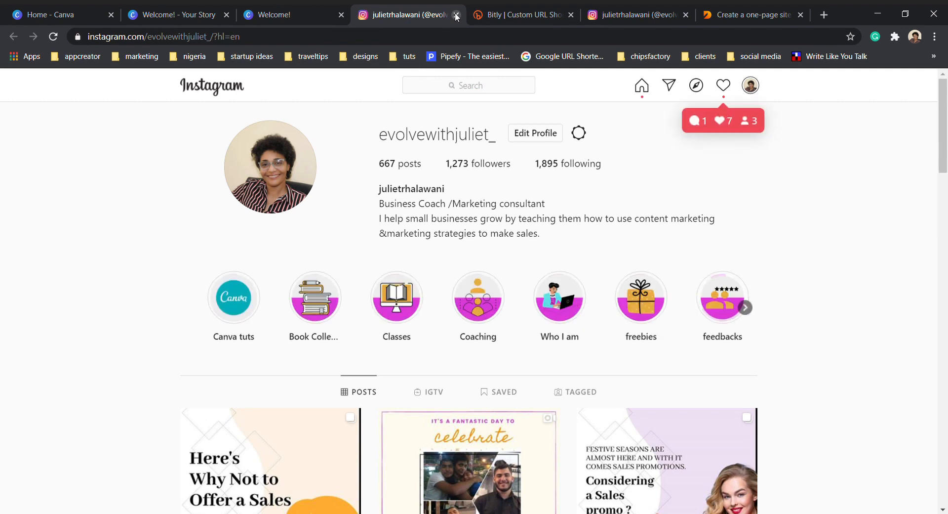
left_click(456, 15)
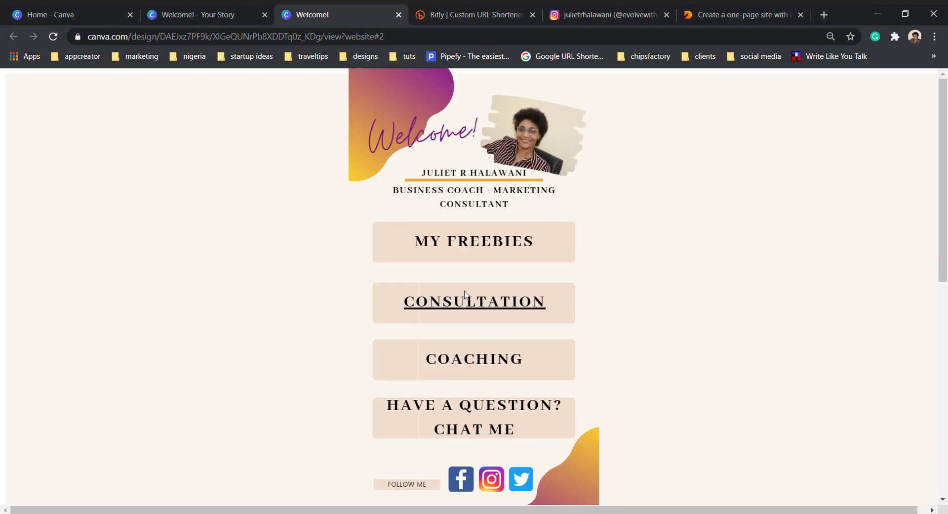
left_click(469, 306)
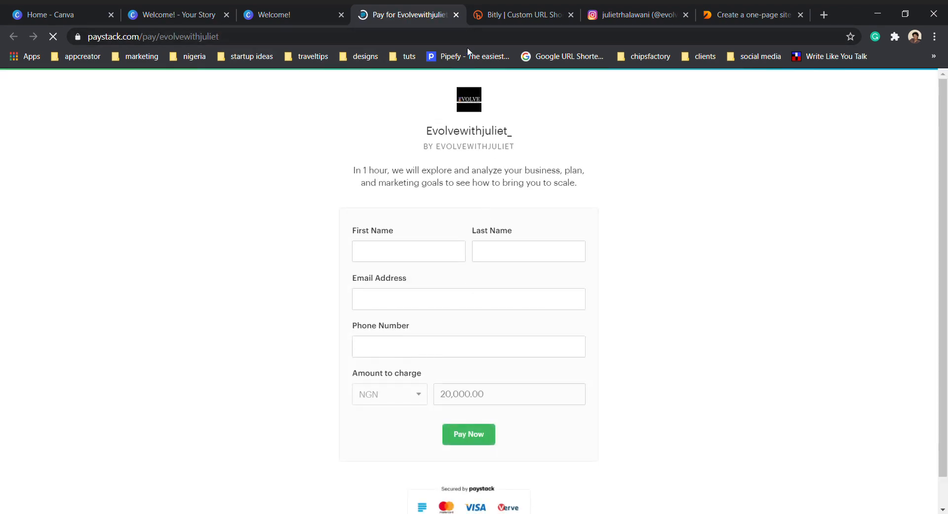
left_click(456, 17)
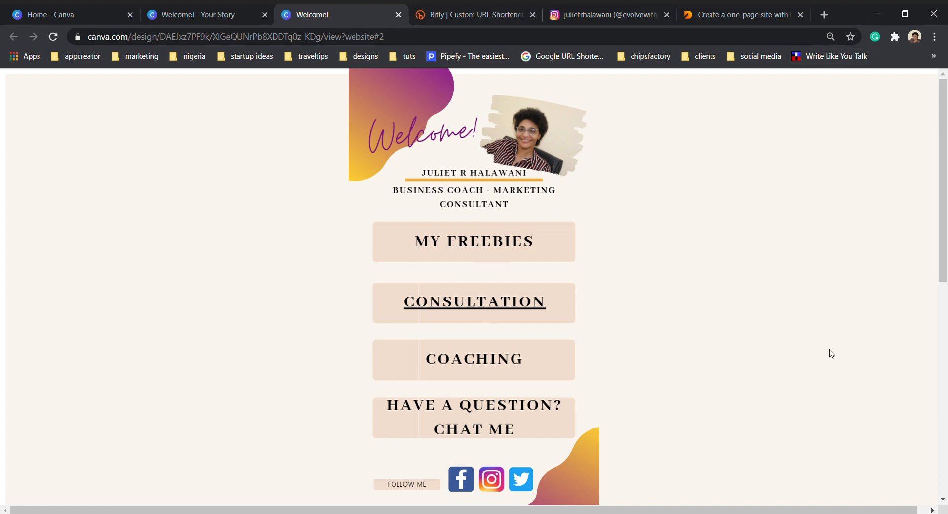
scroll(837, 351, "down", 10)
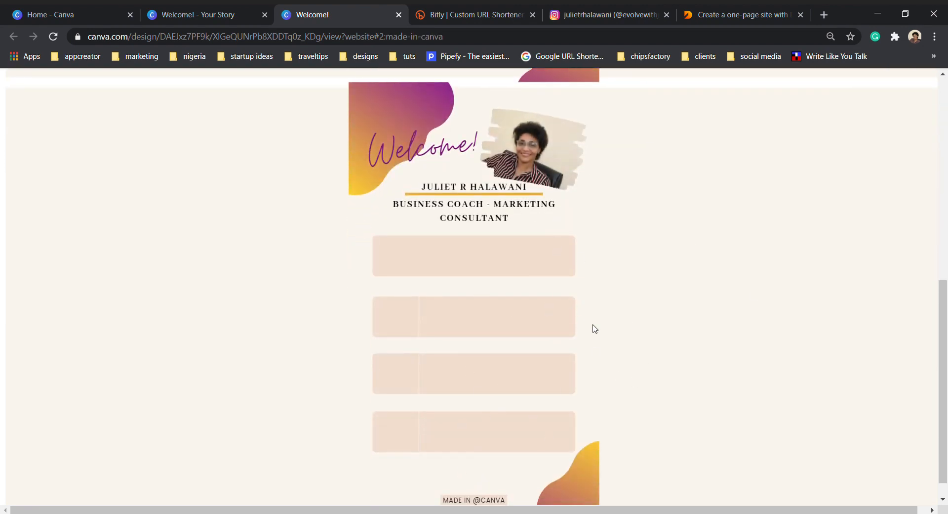
scroll(671, 363, "up", 9)
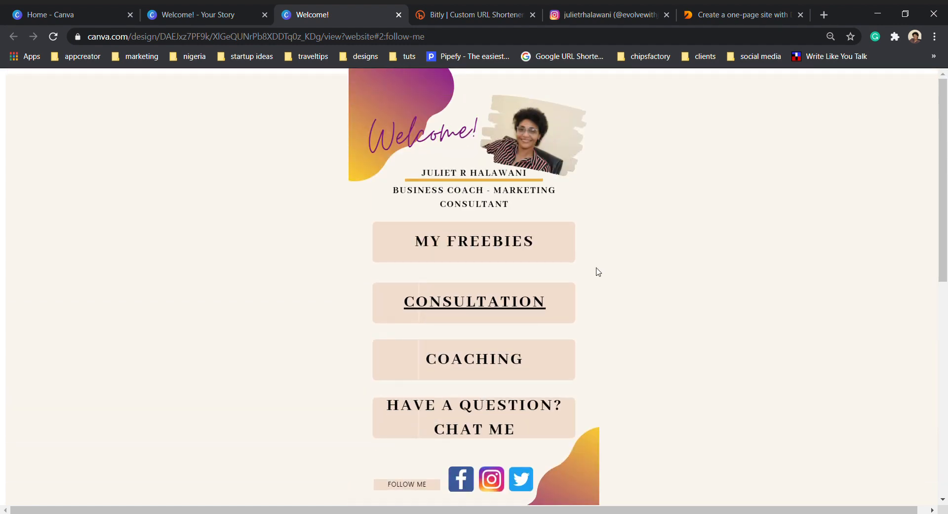
scroll(510, 445, "down", 1)
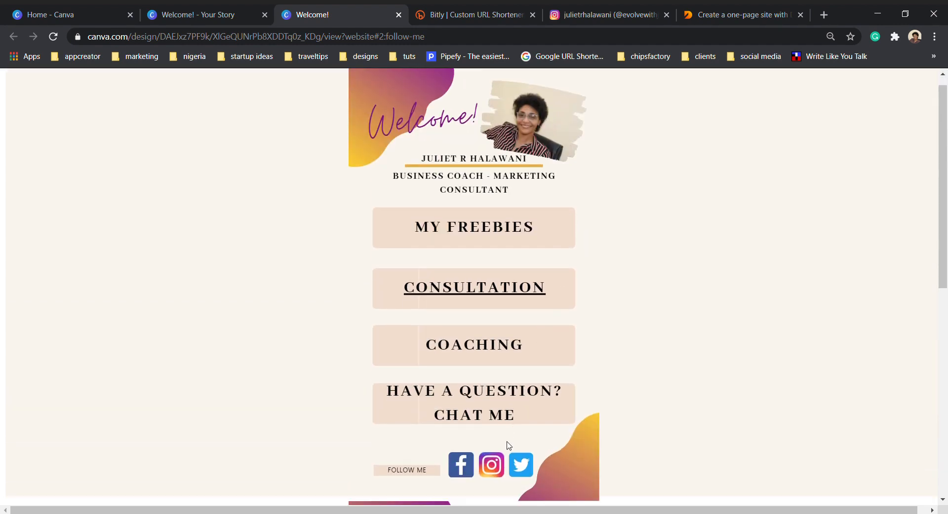
scroll(509, 444, "down", 7)
scroll(882, 272, "down", 2)
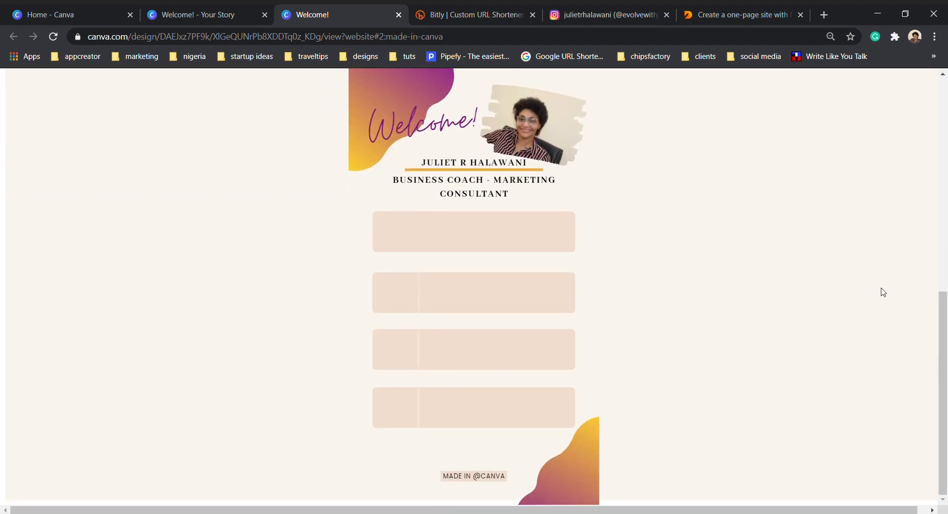
scroll(502, 367, "up", 9)
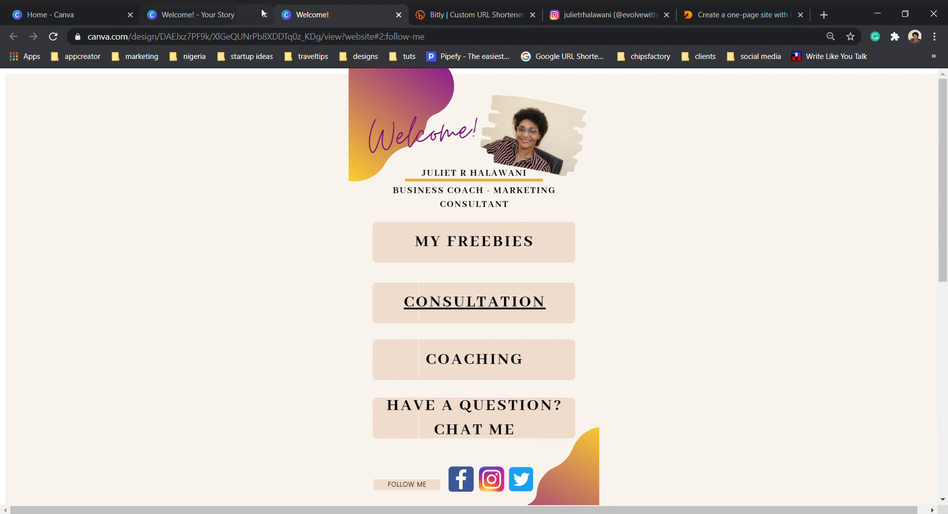
Step: Return to the design, set its web style to Standard and open the website to review its layout
left_click(221, 14)
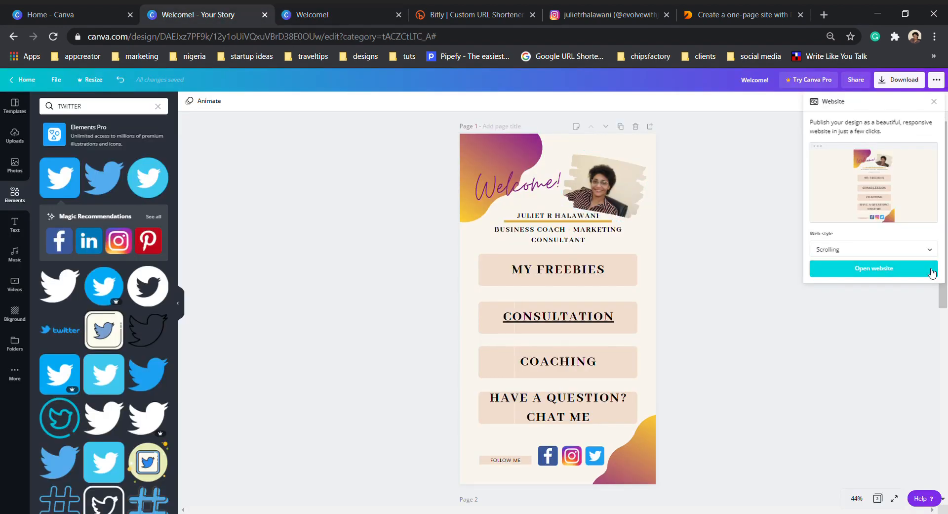
left_click(925, 255)
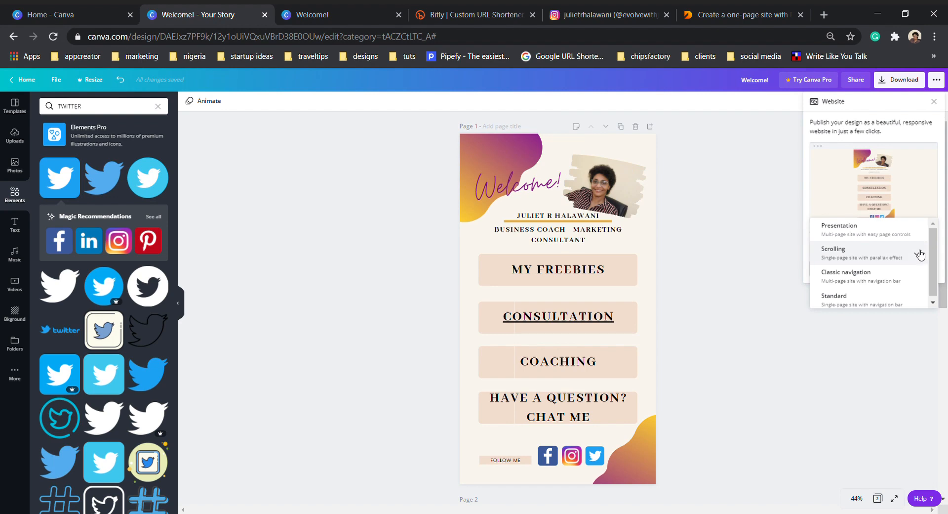
left_click(870, 308)
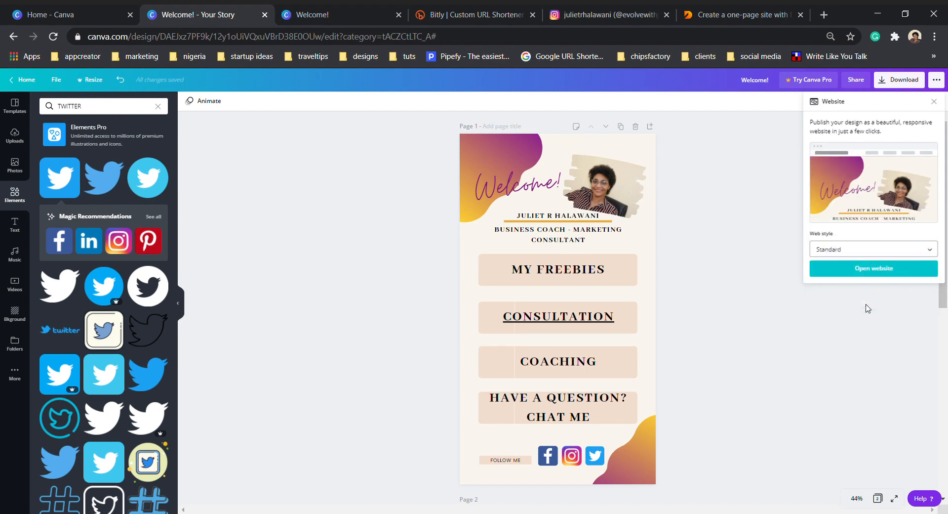
left_click(862, 269)
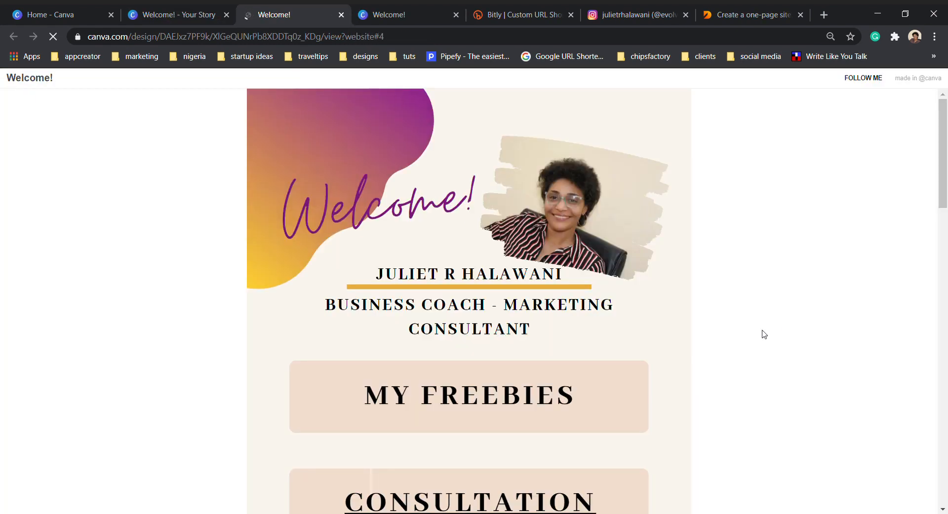
scroll(764, 334, "down", 5)
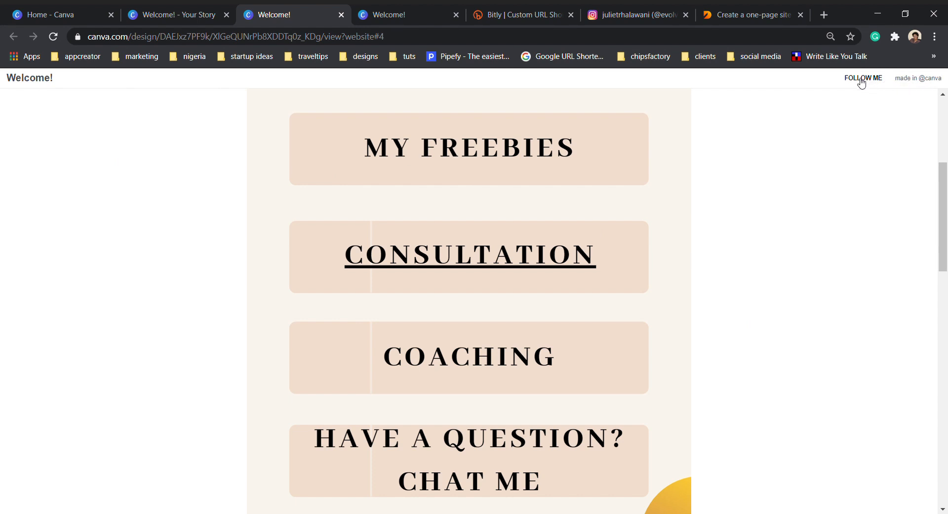
Step: Return to the design editor and open the page 2 title for editing
left_click(174, 14)
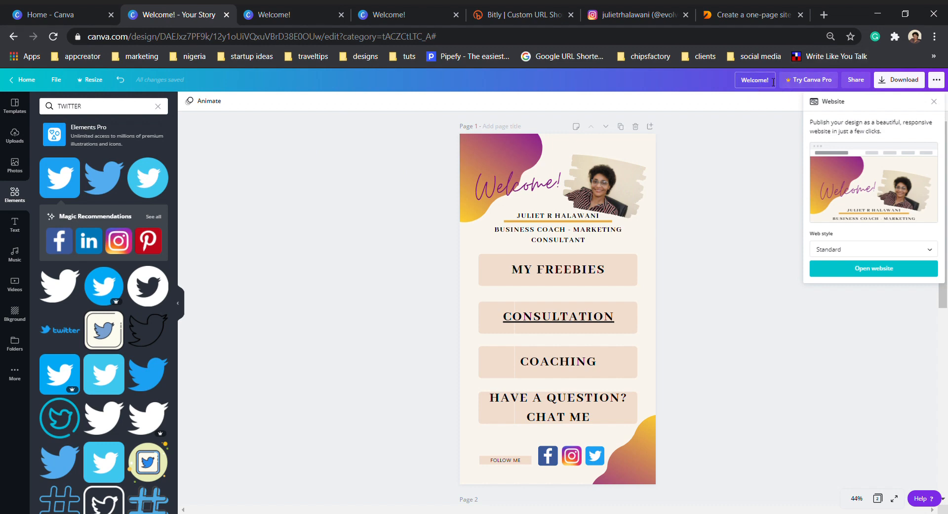
scroll(734, 144, "down", 6)
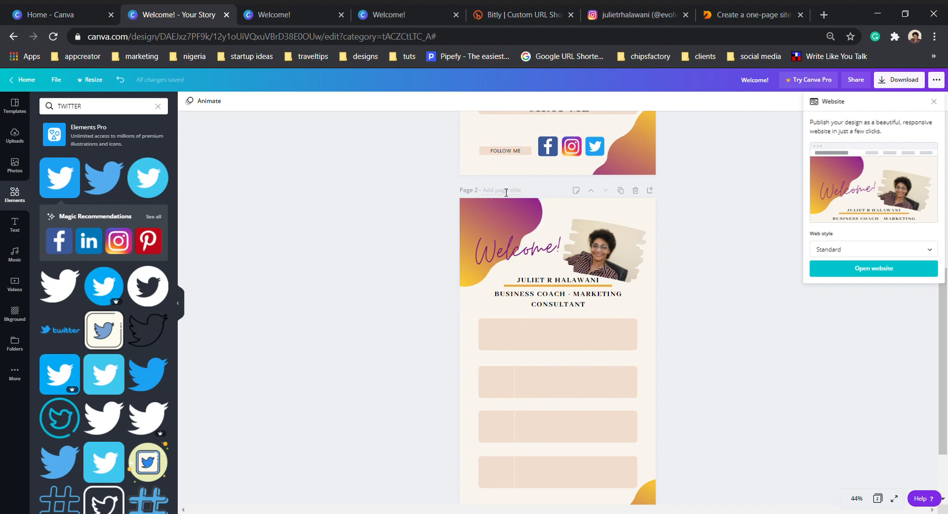
left_click(508, 191)
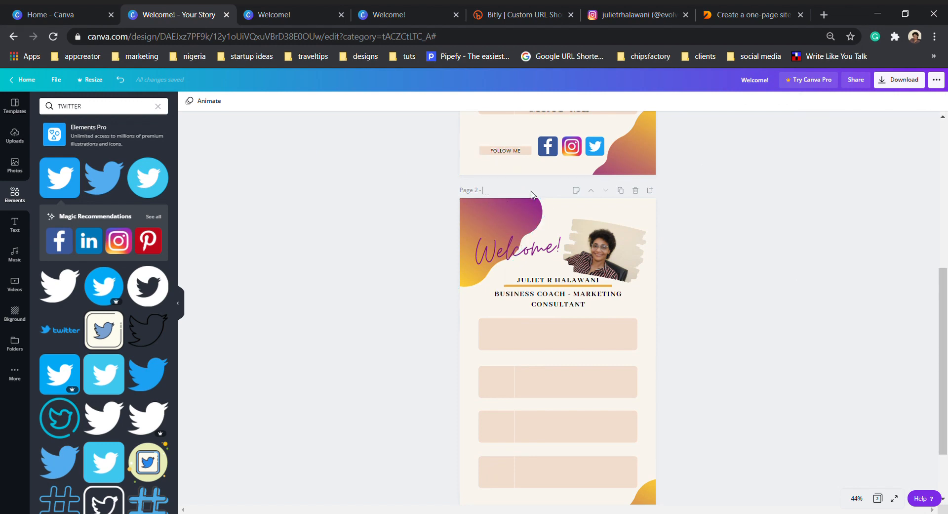
scroll(698, 191, "up", 5)
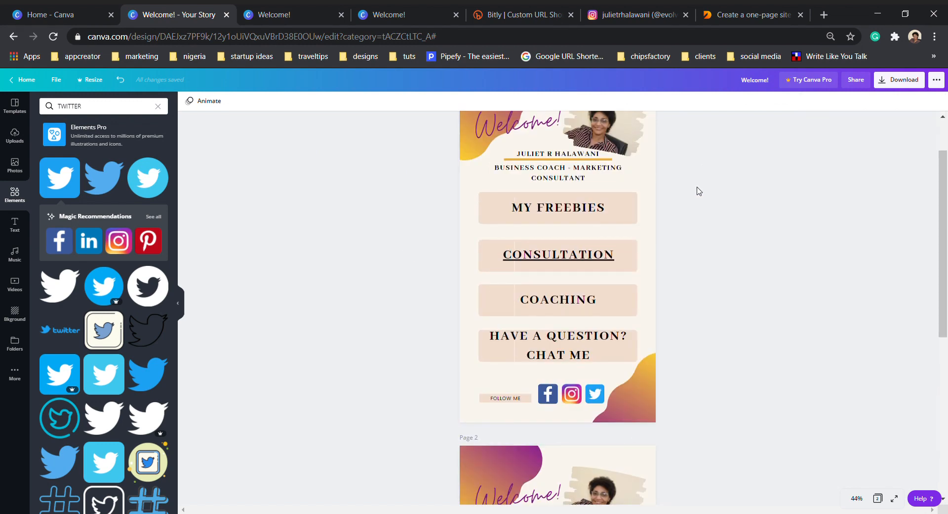
scroll(711, 187, "up", 1)
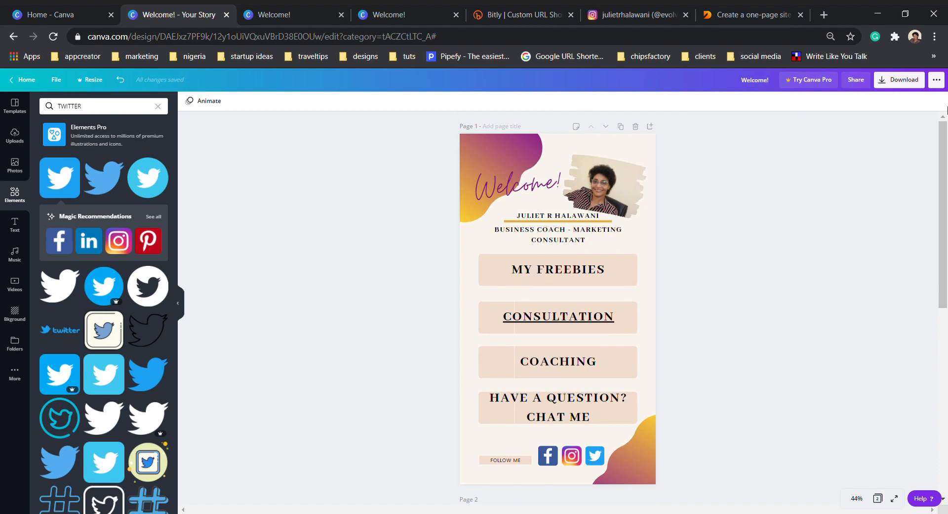
Step: Reopen the Website publishing option, set the web style to Classic navigation and open the website to review its layout
left_click(937, 81)
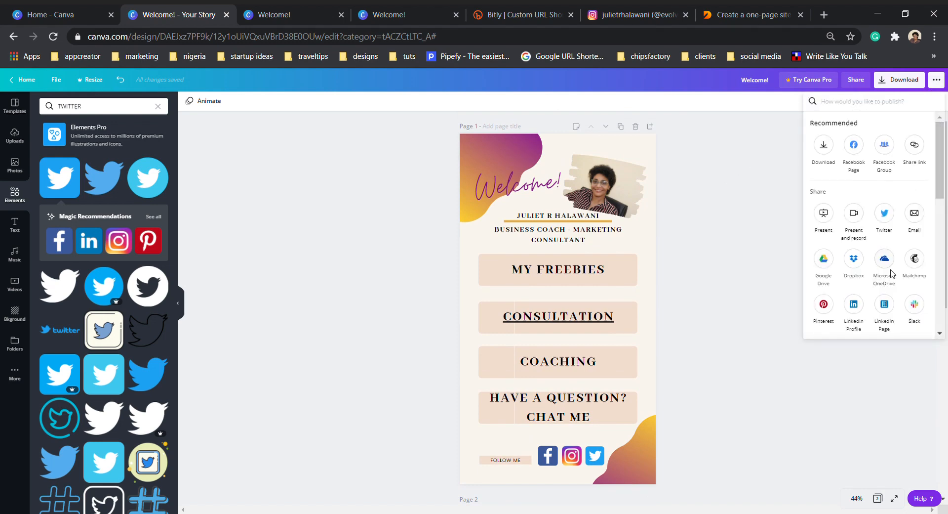
left_click(942, 309)
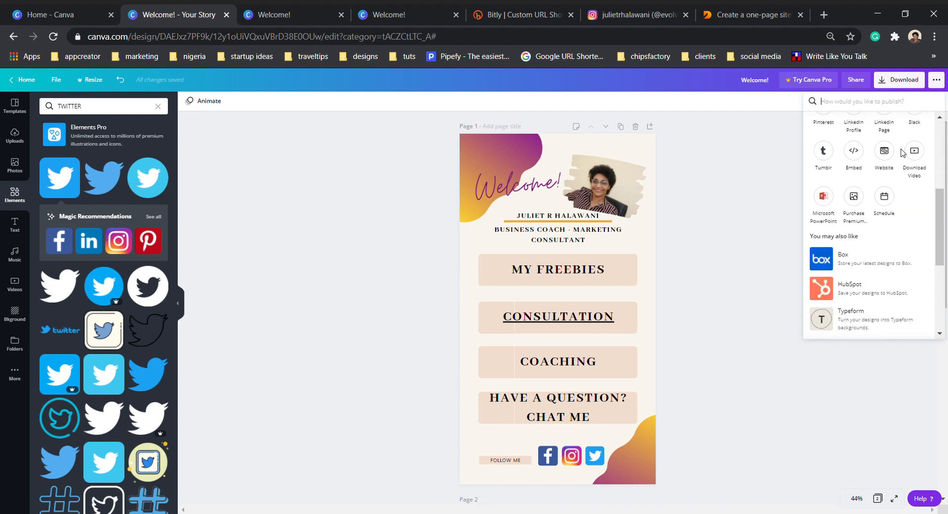
left_click(887, 150)
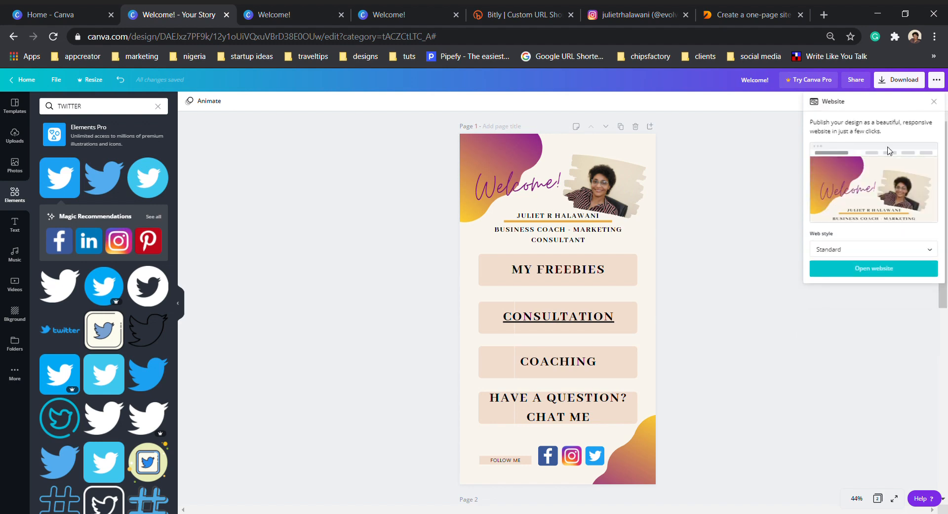
left_click(894, 251)
left_click(890, 229)
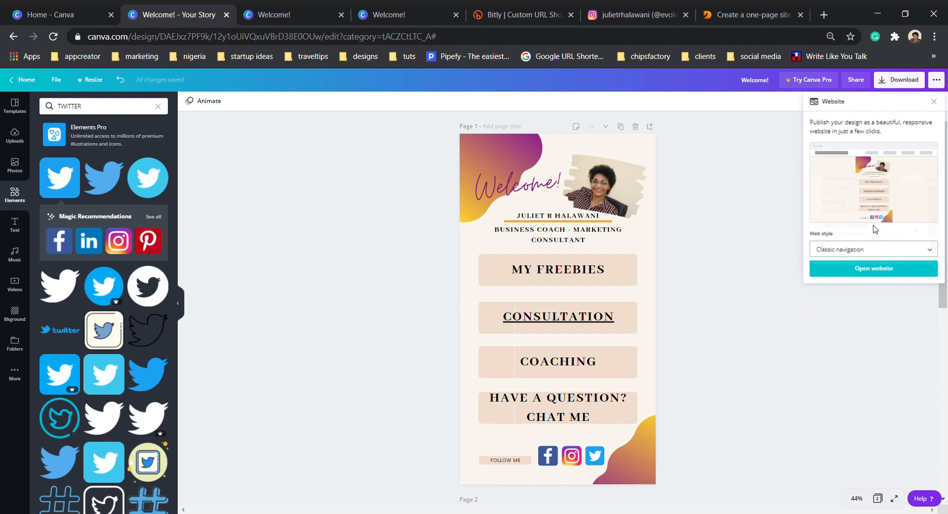
left_click(885, 271)
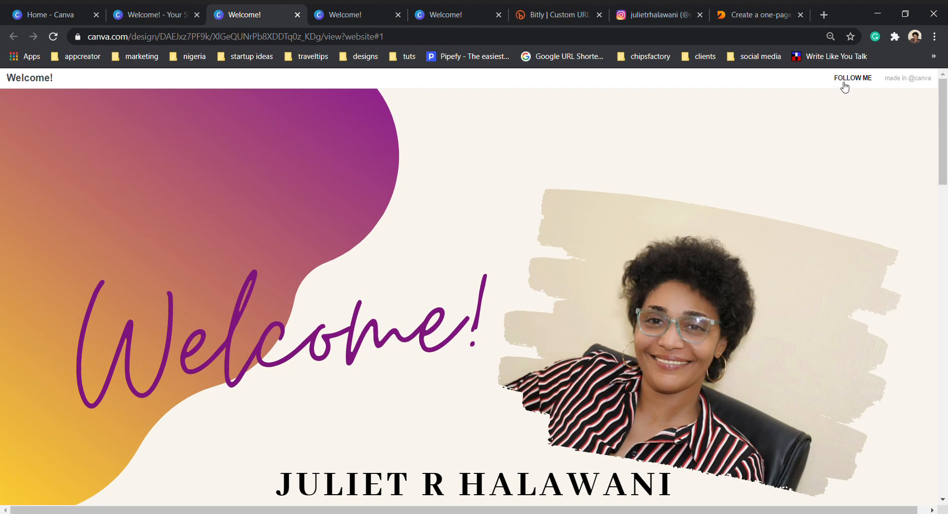
scroll(857, 209, "down", 1)
scroll(856, 208, "down", 10)
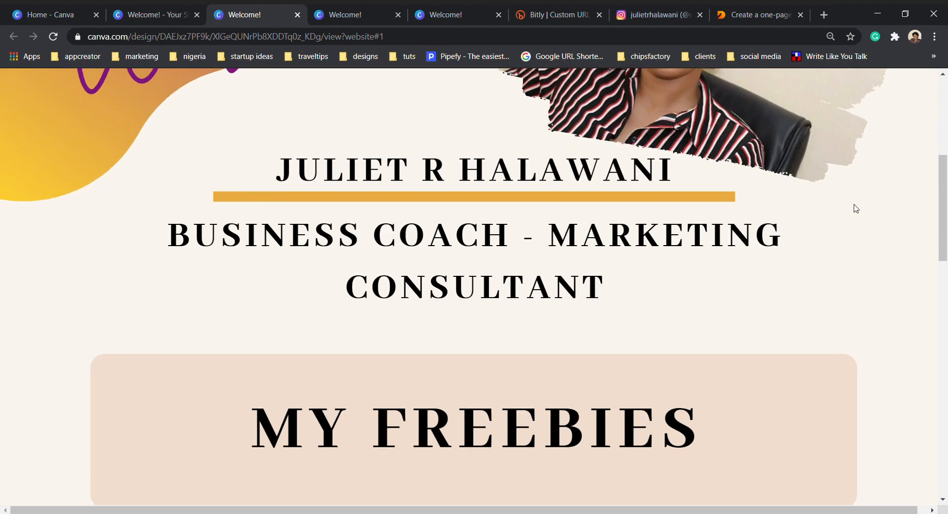
scroll(840, 198, "up", 6)
scroll(841, 199, "up", 6)
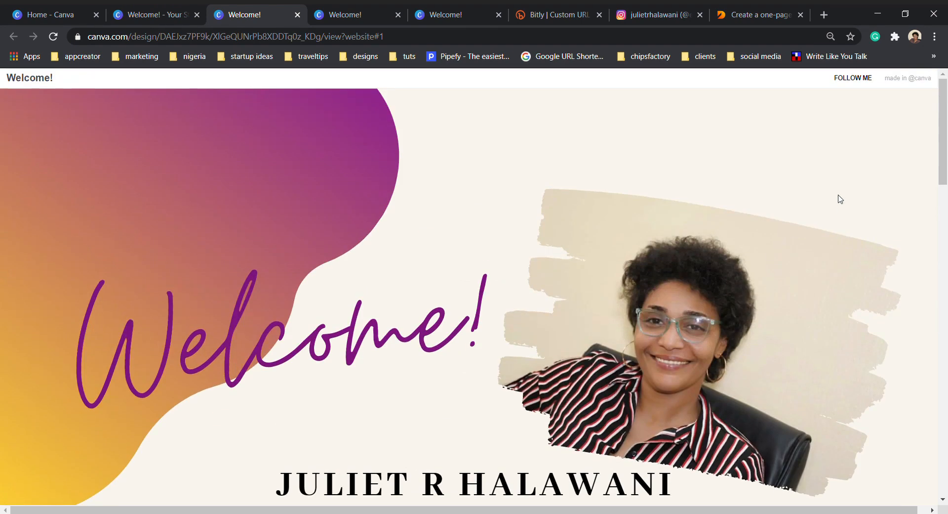
Step: Return to the design editor and rename the Welcome! design with the coach's full name
left_click(158, 15)
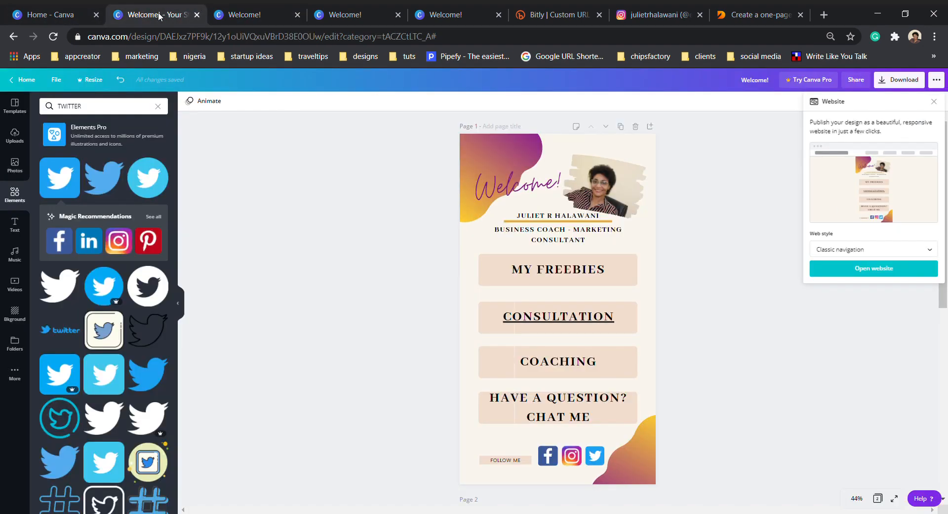
left_click(748, 84)
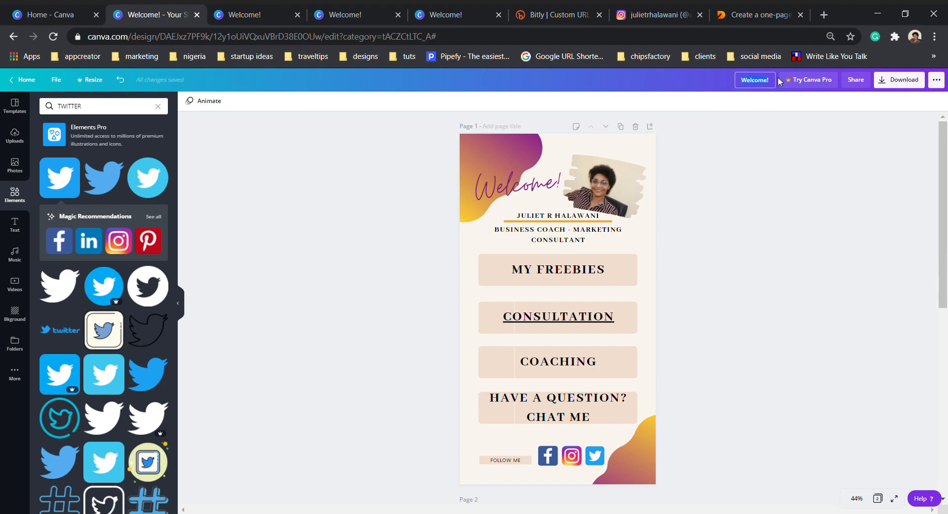
type("JULIET R HALAWANI")
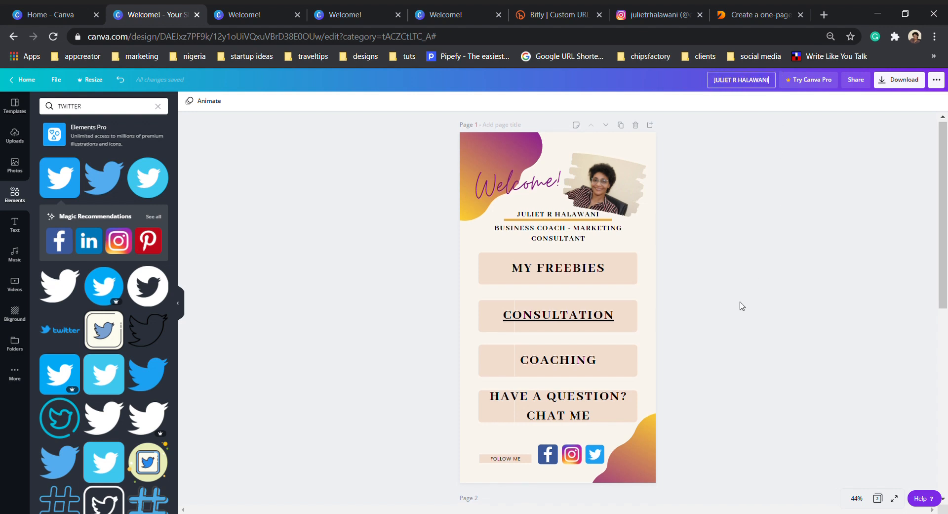
Step: Title page 2 ABOUT and page 1 WELCOME
scroll(731, 326, "down", 4)
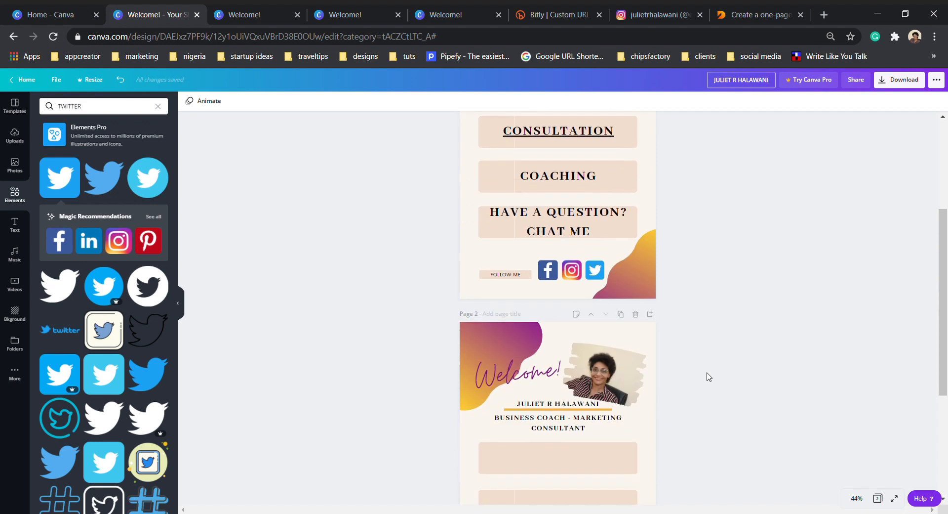
left_click(518, 319)
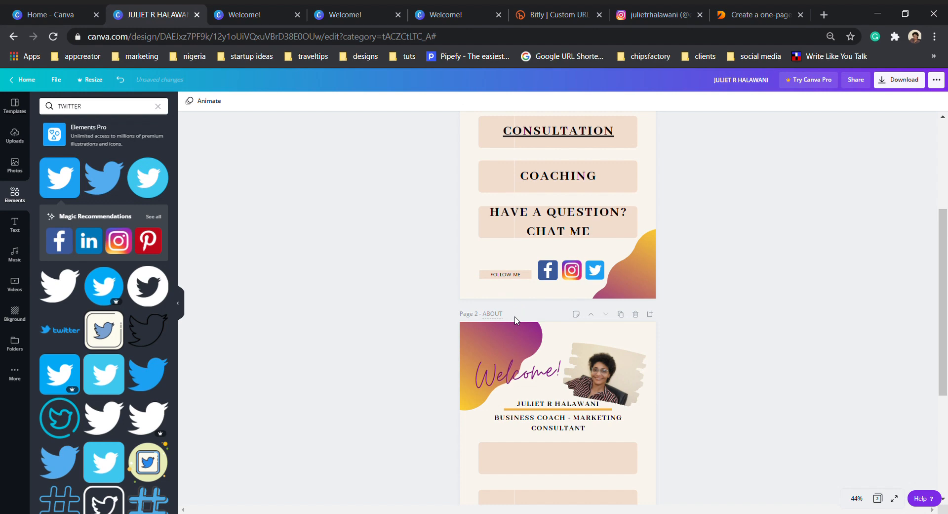
scroll(516, 320, "up", 4)
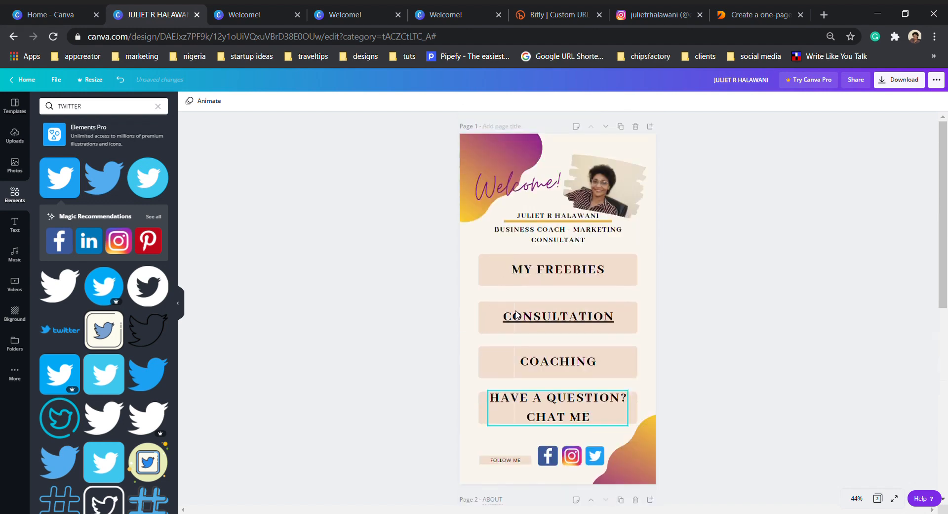
left_click(493, 129)
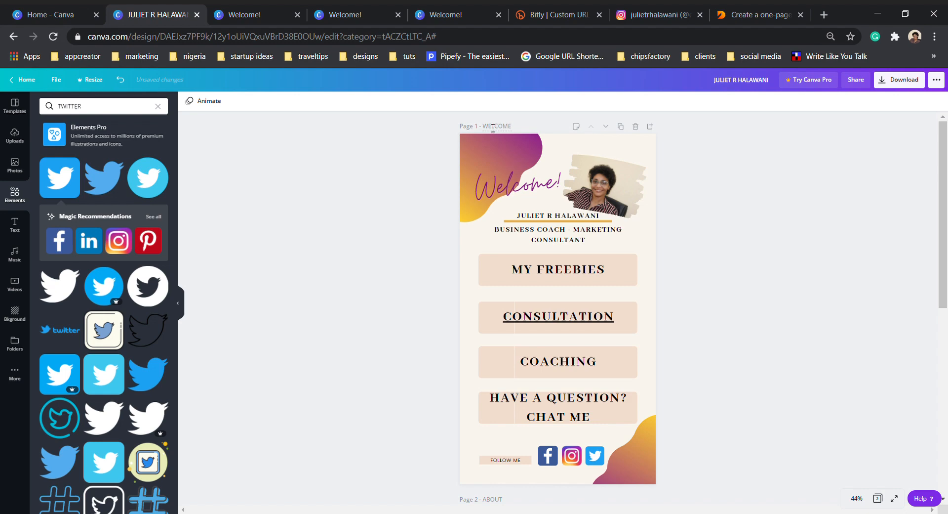
Step: Open the design as a website with Classic navigation and view its ABOUT page
left_click(937, 79)
scroll(939, 284, "down", 4)
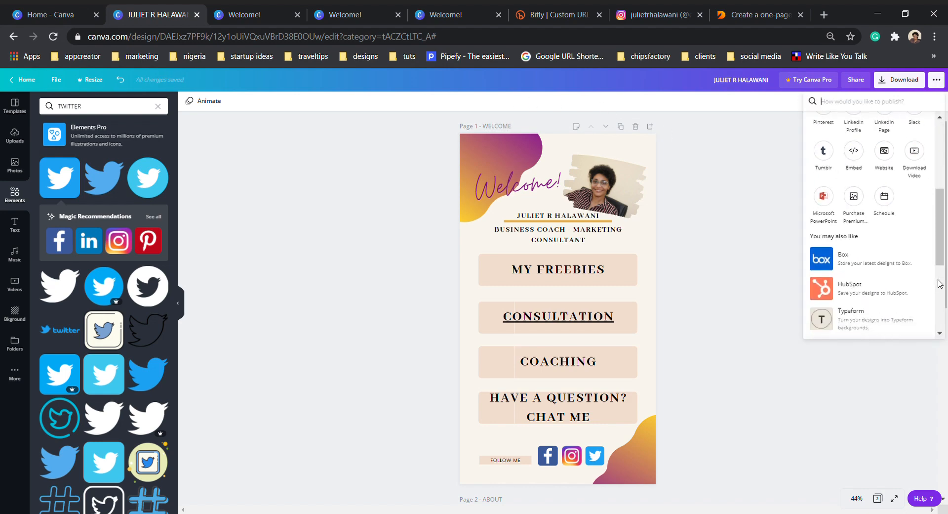
left_click(884, 152)
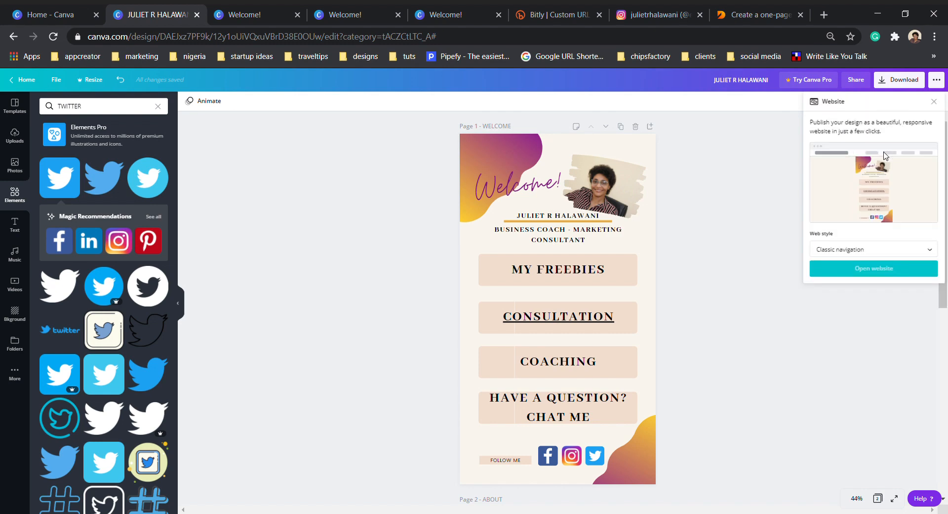
left_click(905, 276)
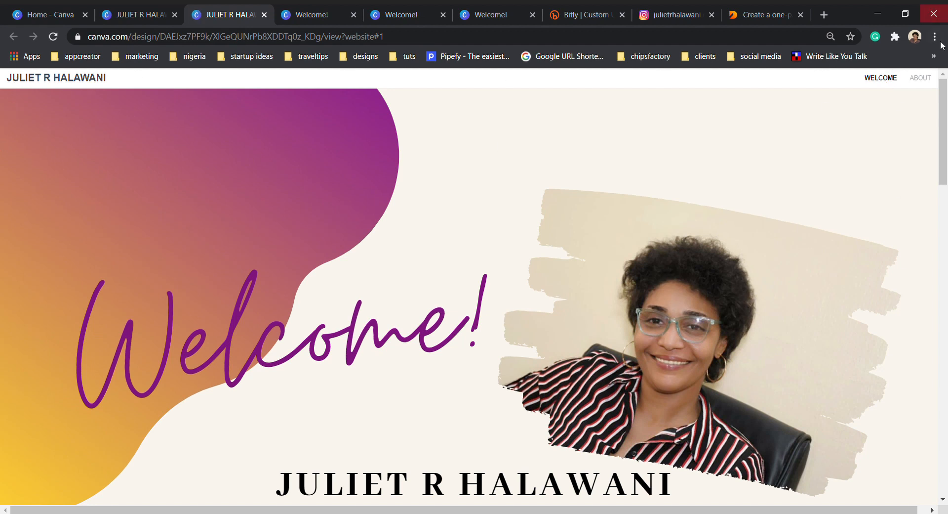
left_click(925, 85)
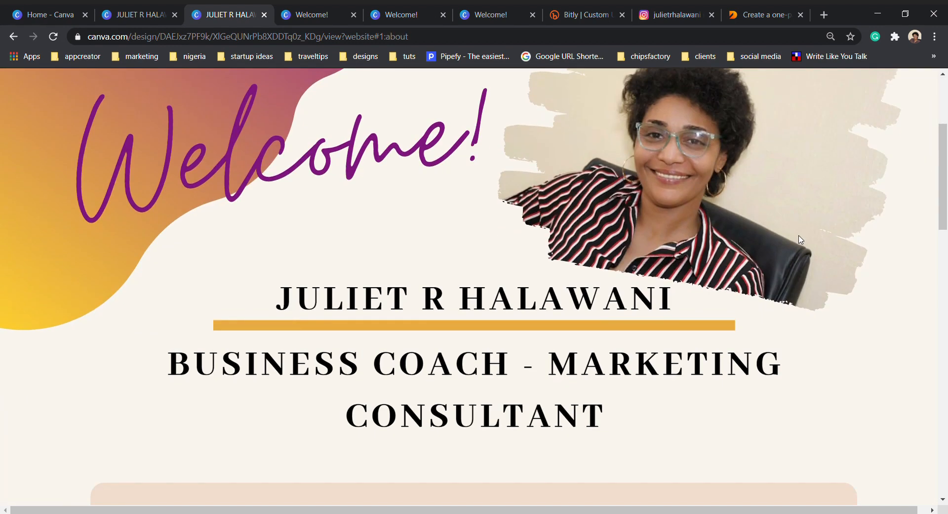
scroll(800, 240, "up", 3)
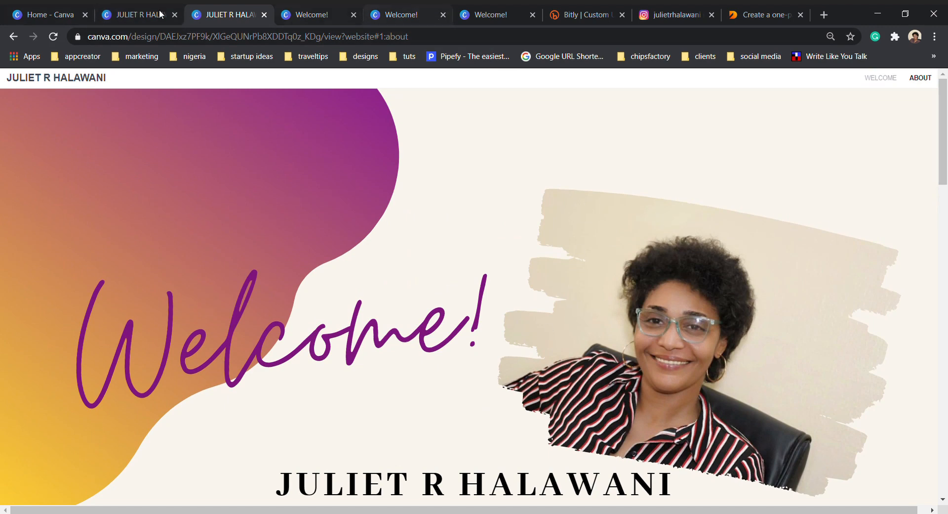
Step: Change the design's web style to Scrolling and open the website again
left_click(134, 15)
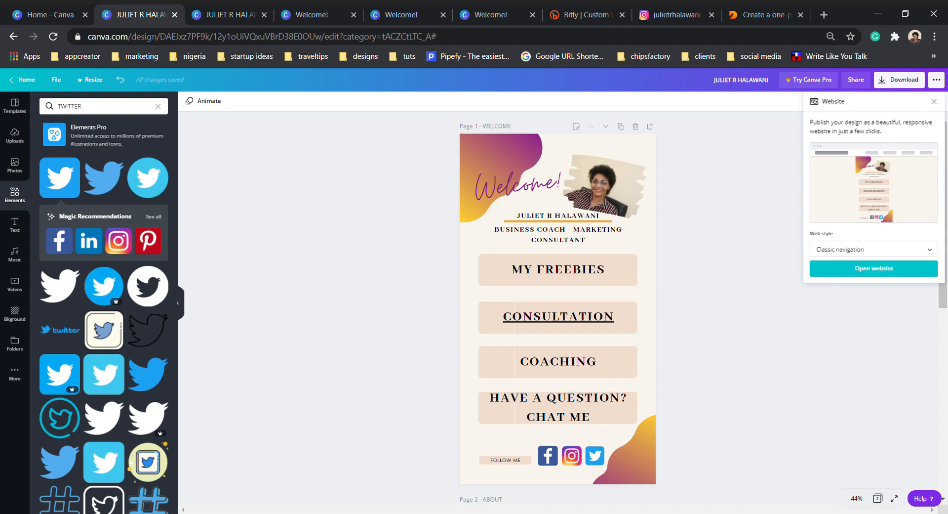
left_click(841, 252)
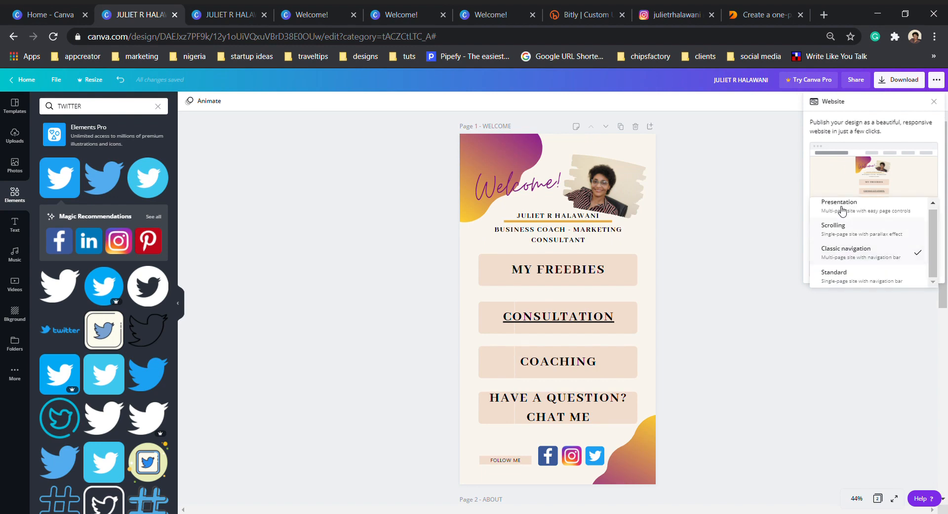
left_click(860, 234)
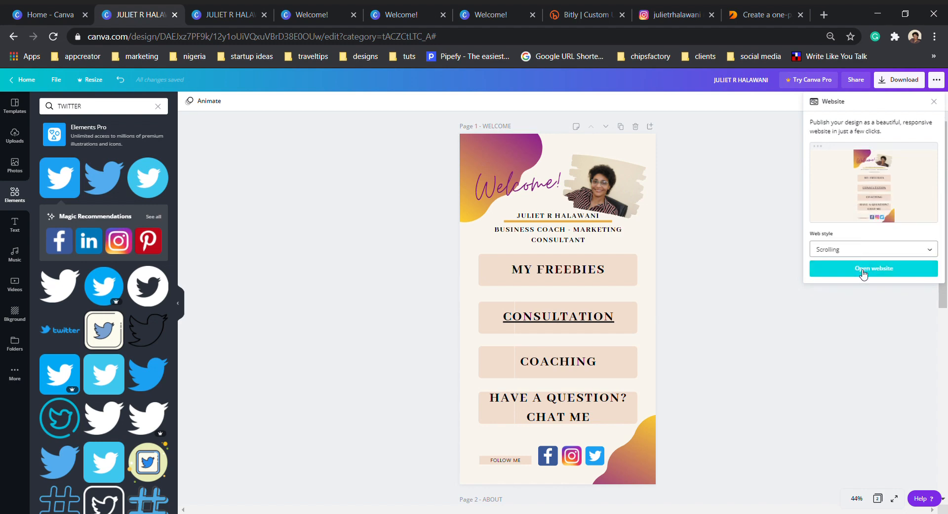
left_click(847, 273)
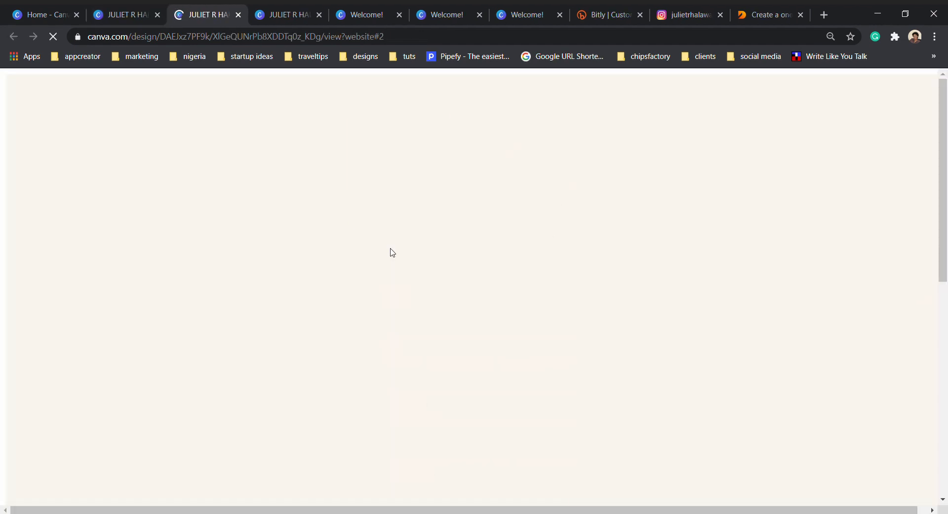
Step: Close the surplus website previews, check the remaining one, and return to the design with the website options dismissed
left_click(239, 15)
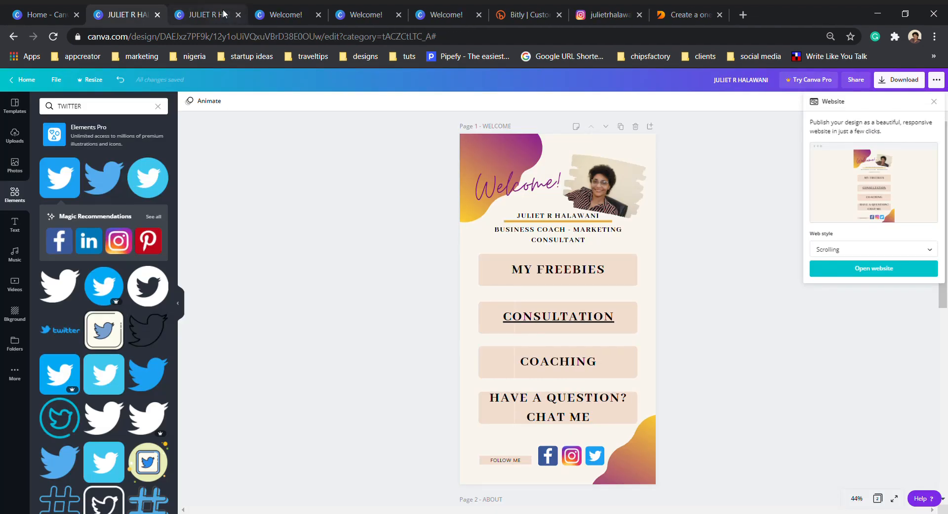
left_click(223, 10)
left_click(238, 16)
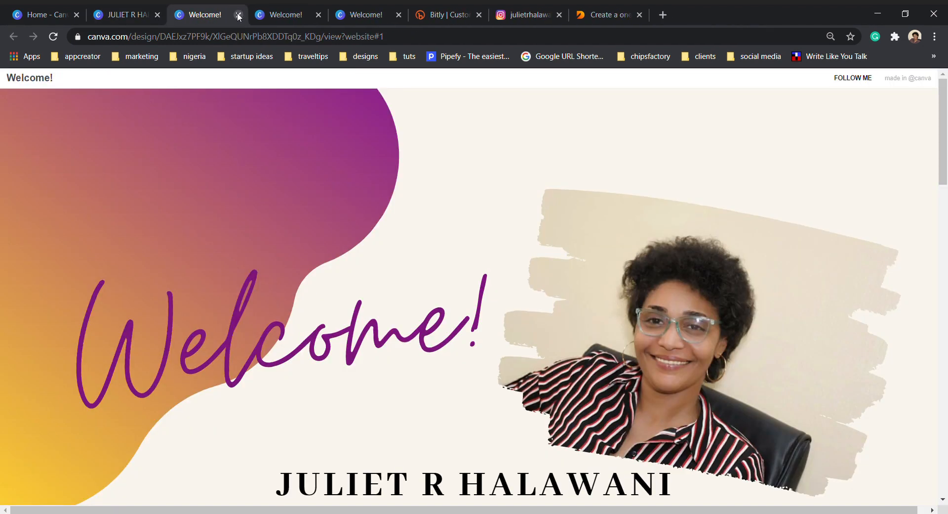
left_click(238, 15)
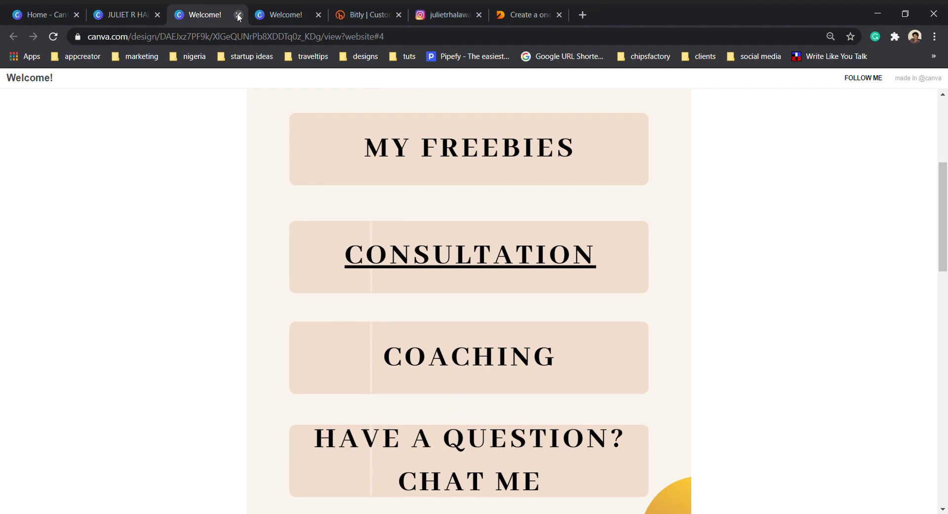
left_click(269, 13)
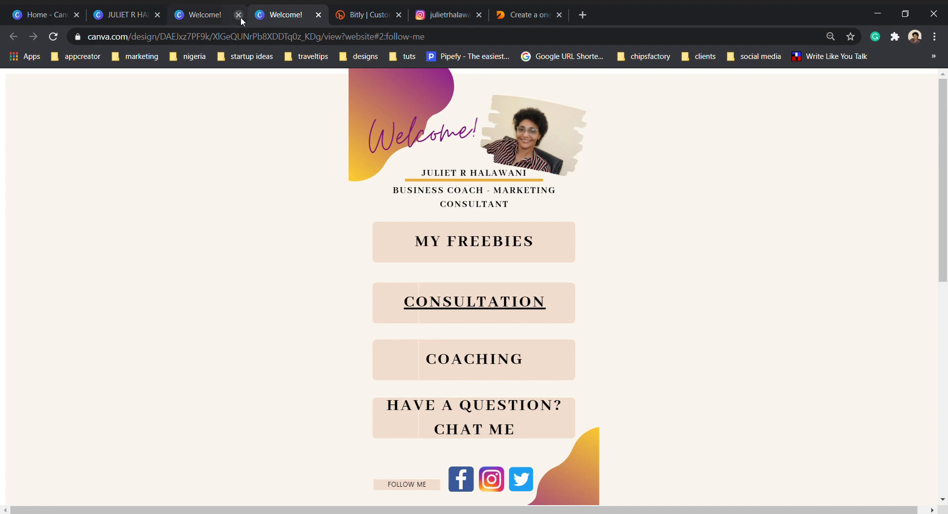
left_click(130, 13)
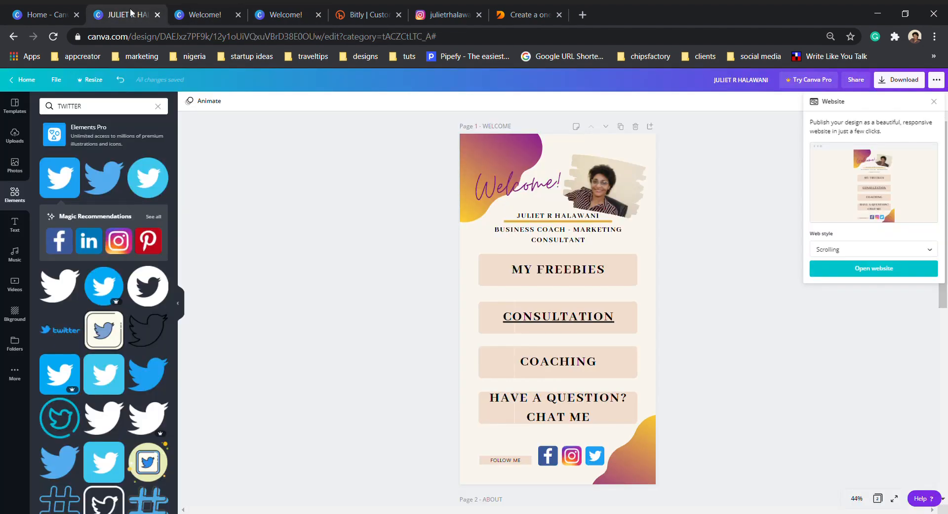
left_click(409, 252)
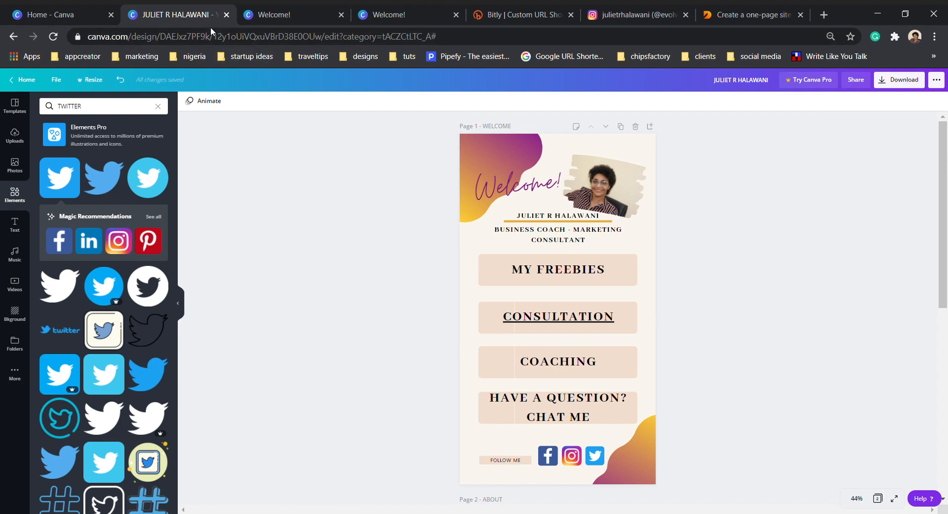
Step: Create a new blank Instagram Story design from the Canva home page
left_click(29, 17)
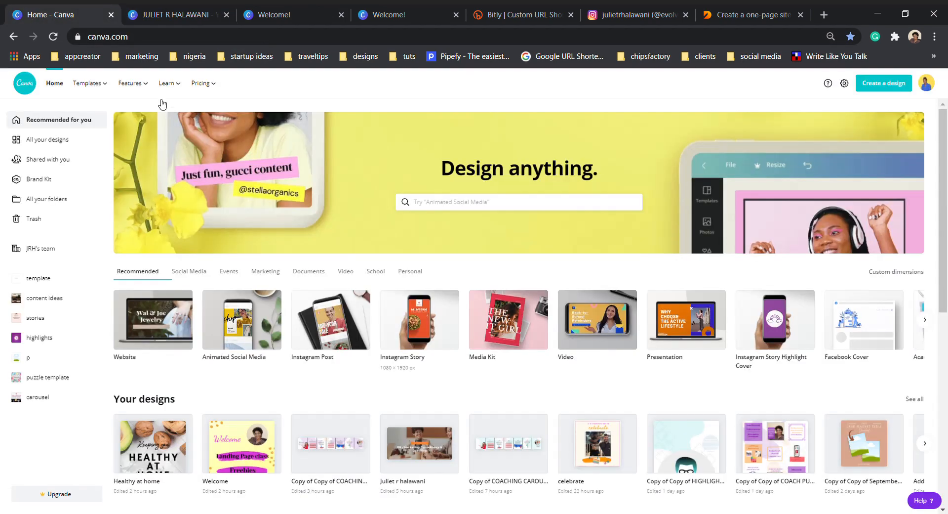
left_click(394, 327)
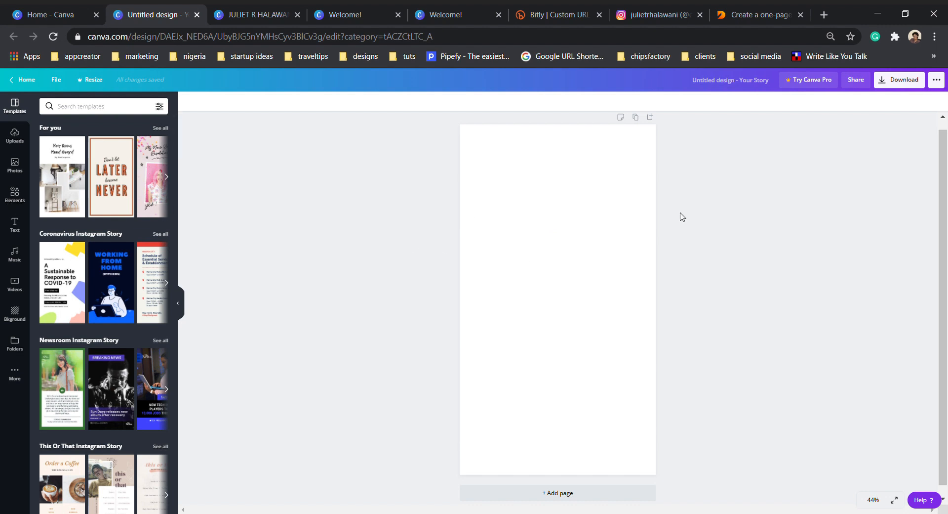
Step: Try out the creased peach paper background and apply the pale pink watercolour background to the blank page instead
left_click(14, 313)
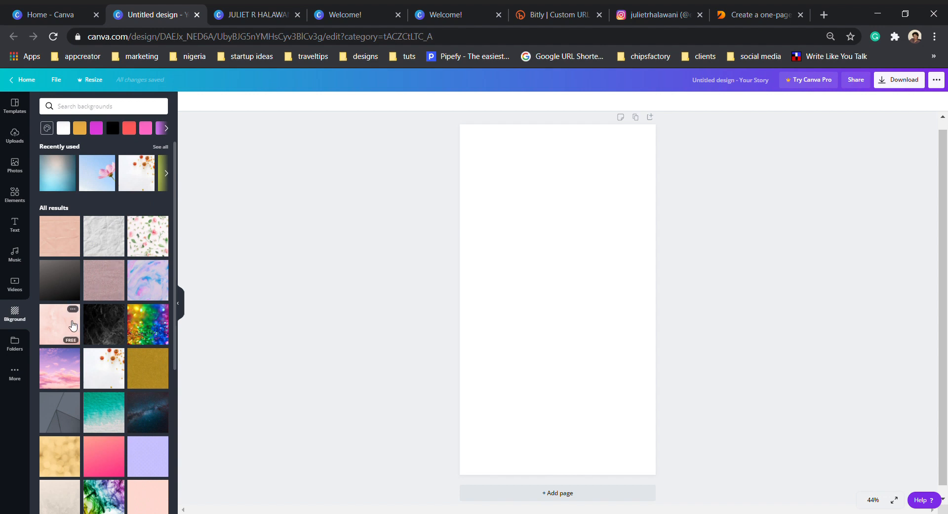
scroll(72, 325, "down", 10)
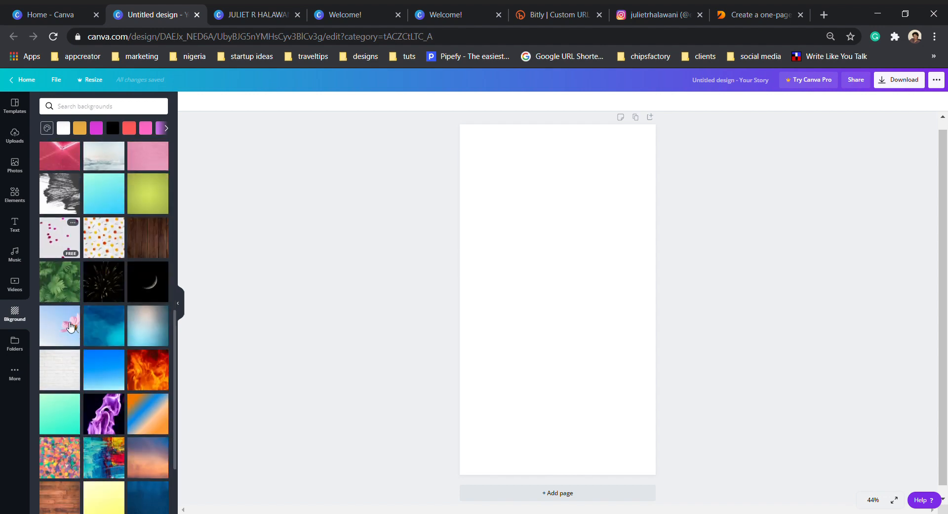
scroll(70, 326, "down", 5)
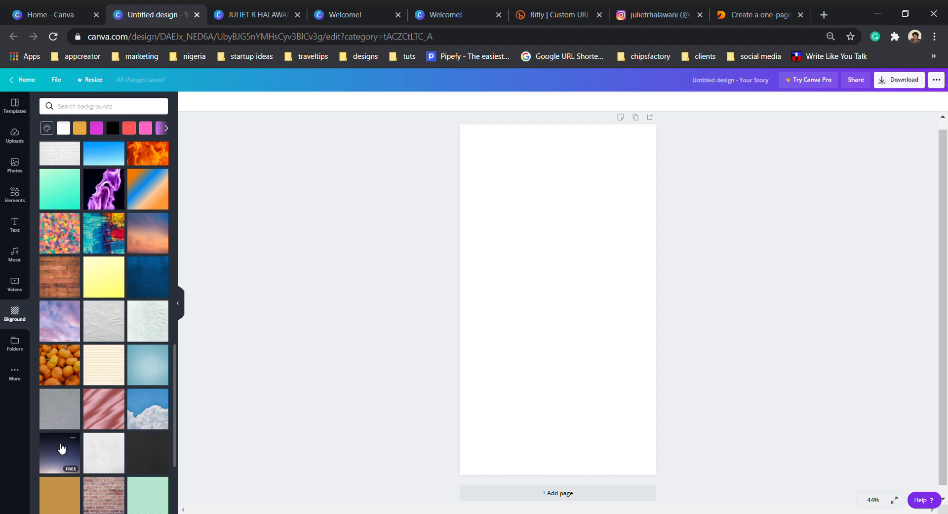
scroll(62, 447, "up", 10)
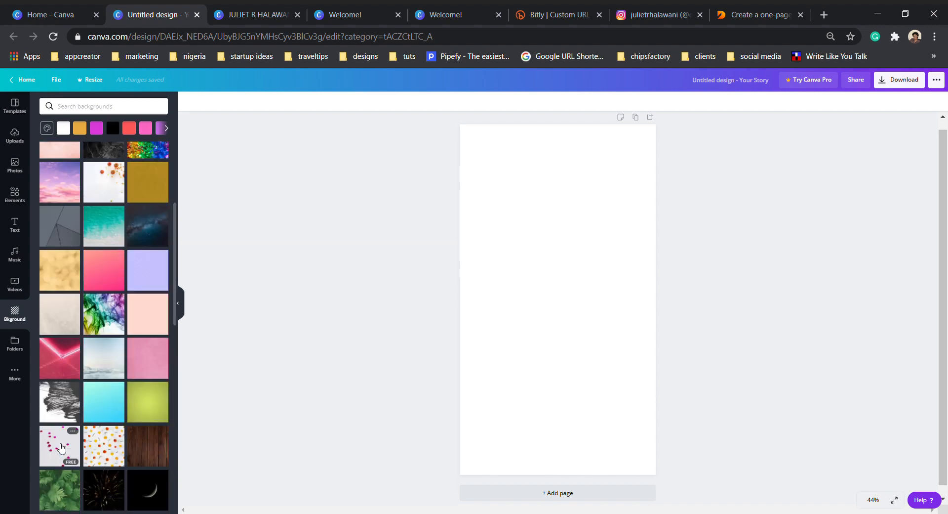
scroll(62, 447, "up", 2)
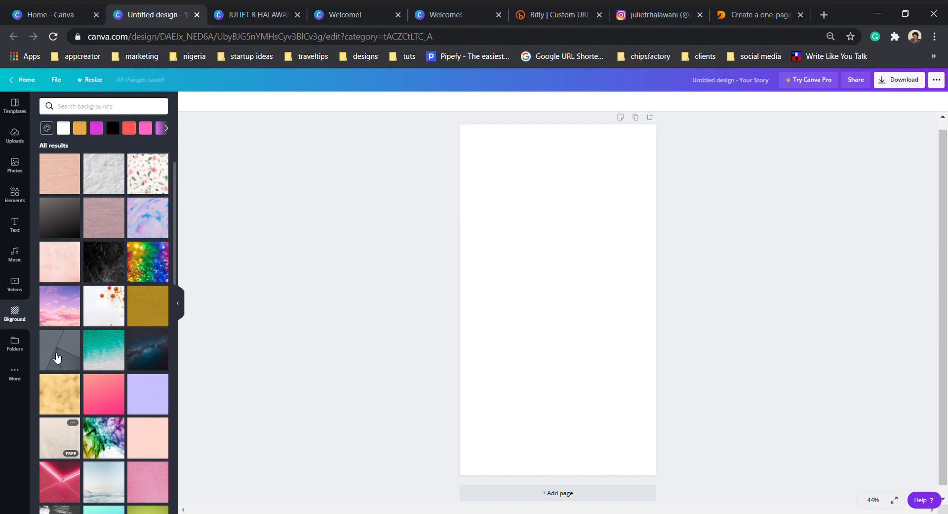
left_click(62, 187)
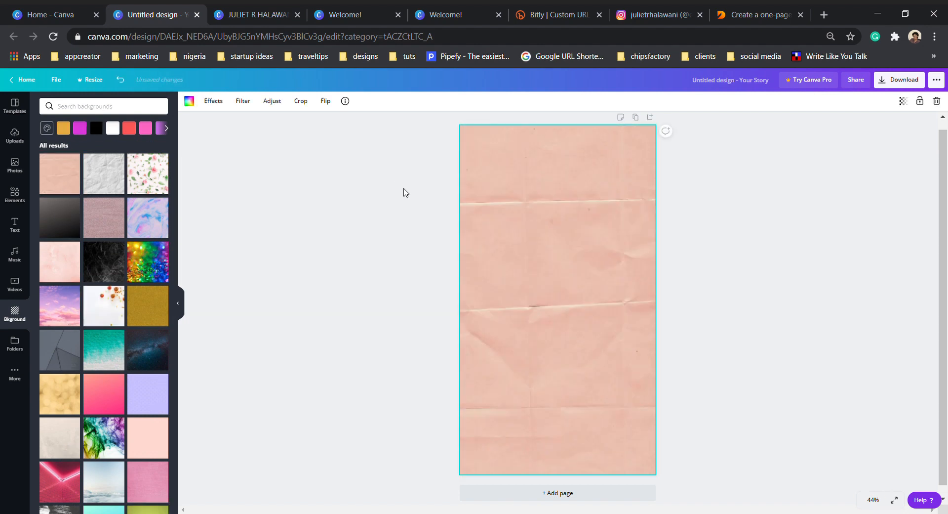
left_click(937, 101)
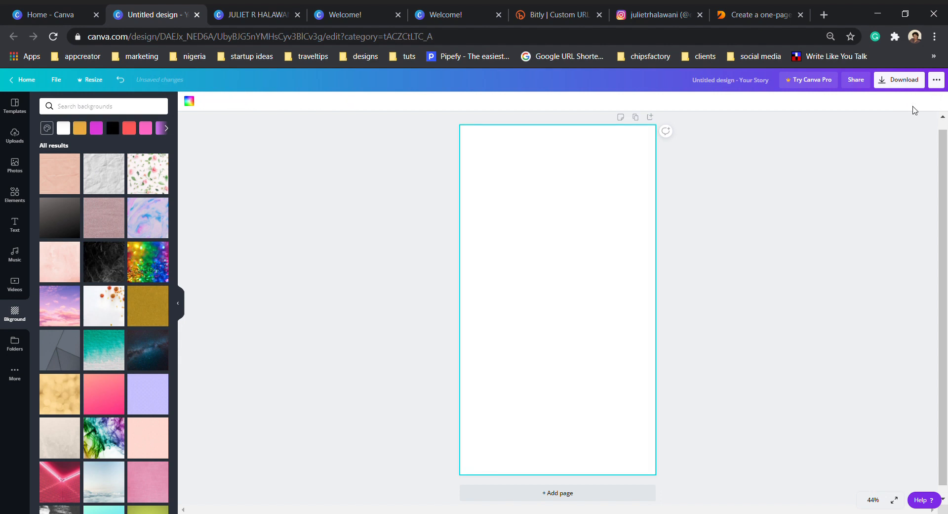
left_click(65, 265)
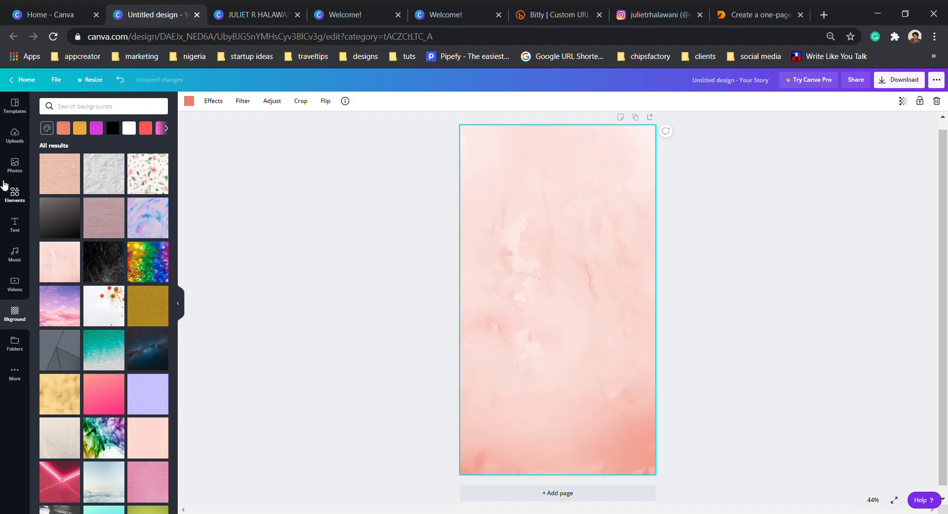
Step: Add a plain square shape from the Shapes collection to the page
left_click(15, 197)
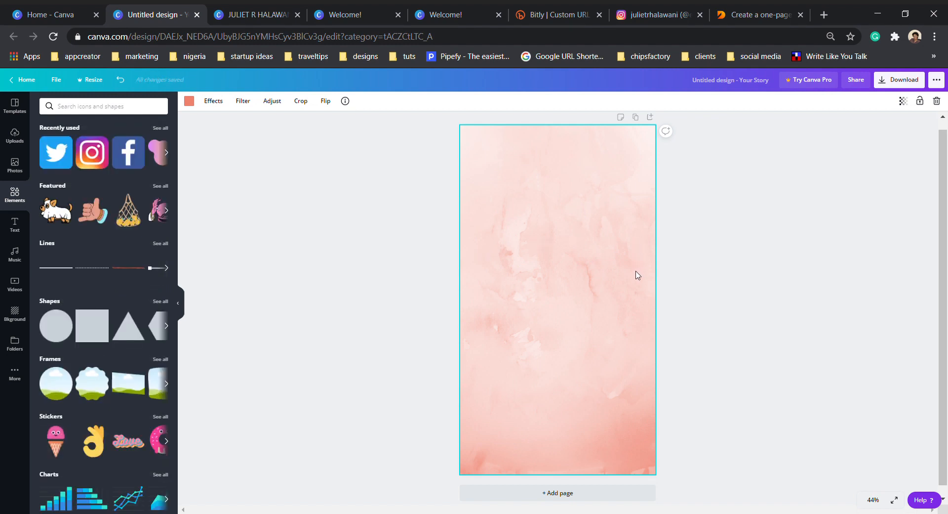
left_click(159, 301)
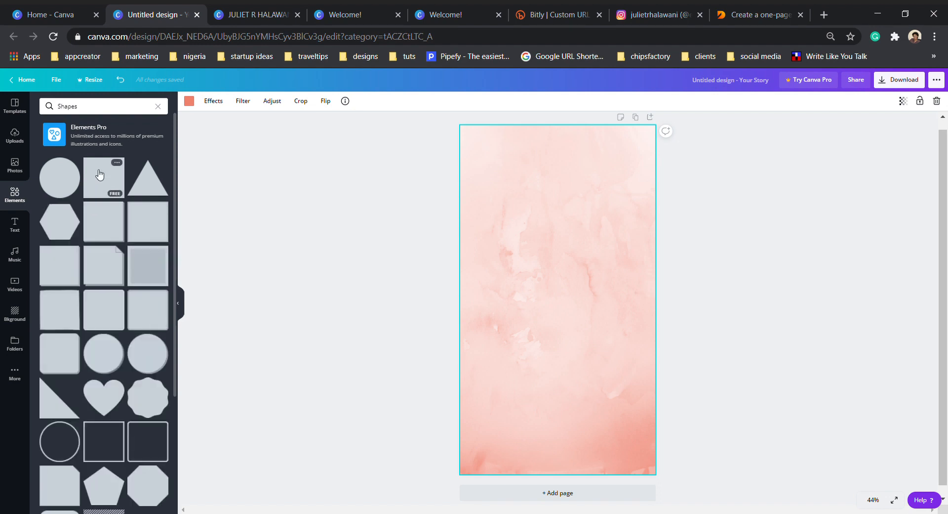
left_click(99, 174)
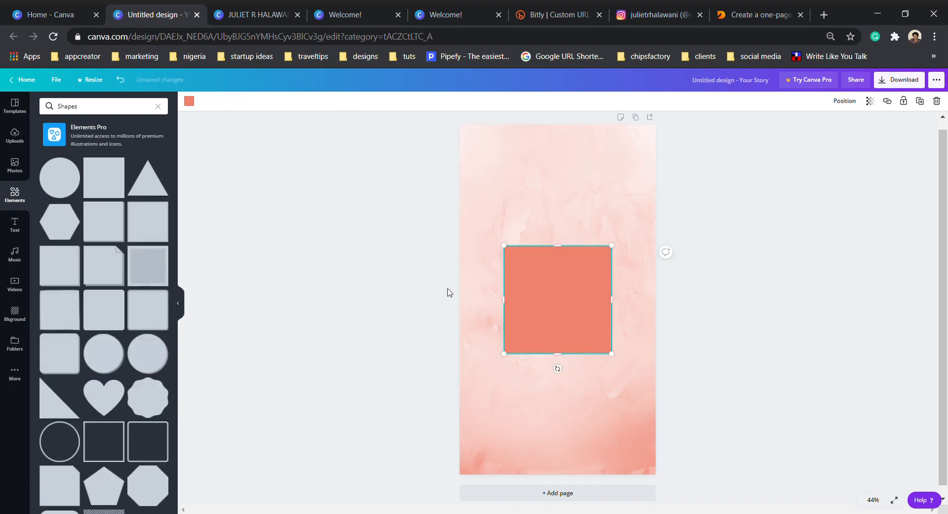
Step: Replace the plain square with a rounded square, and add a bordered rounded square placed below it
left_click(937, 101)
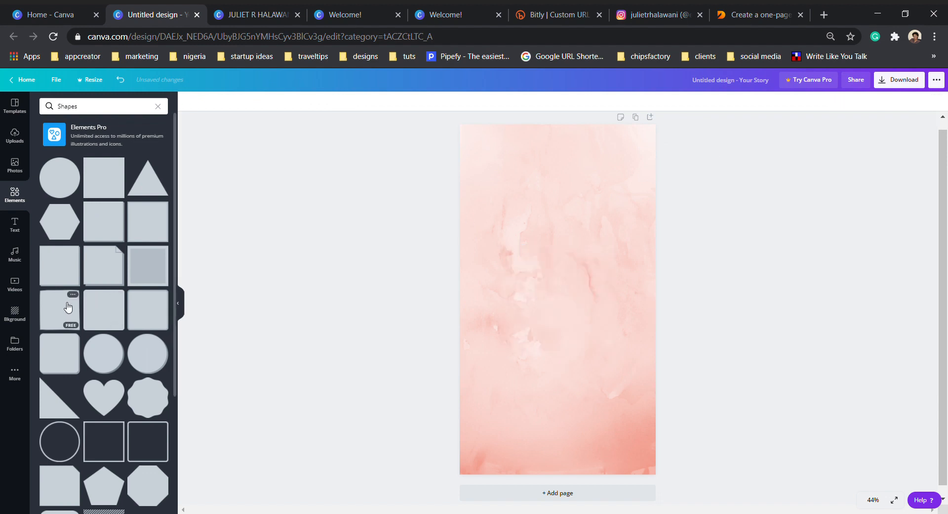
left_click(111, 315)
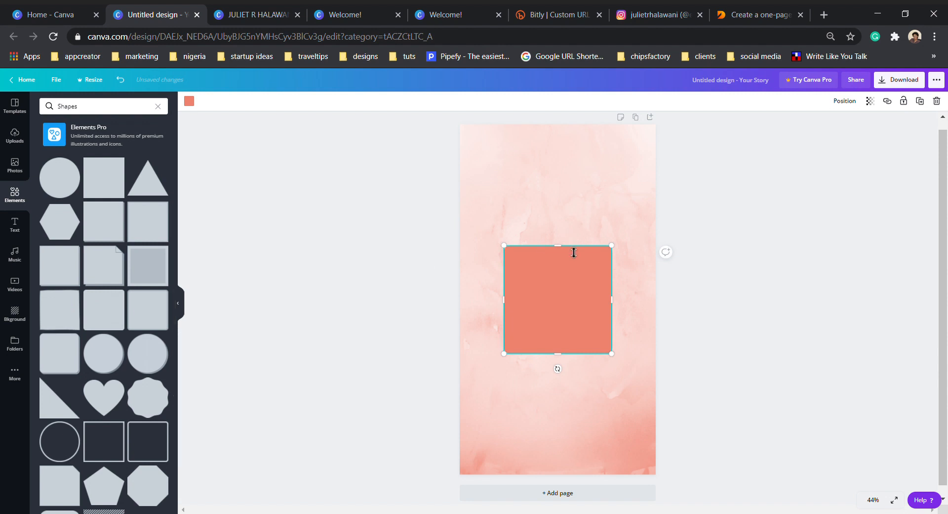
left_click(571, 209)
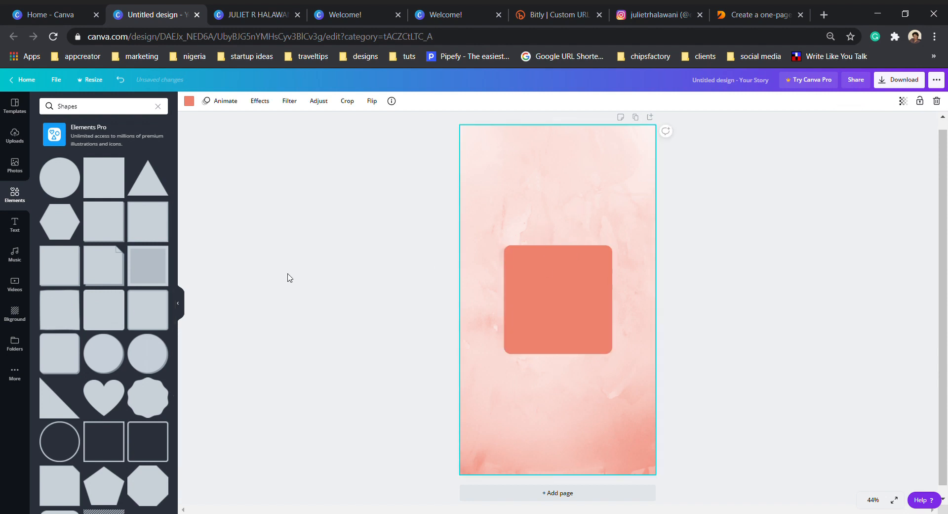
left_click(154, 308)
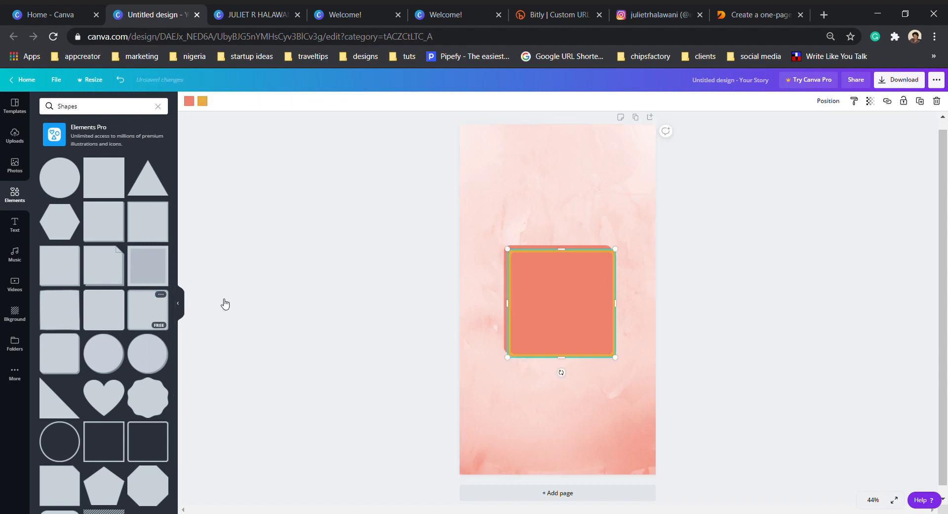
left_click_drag(534, 290, 526, 398)
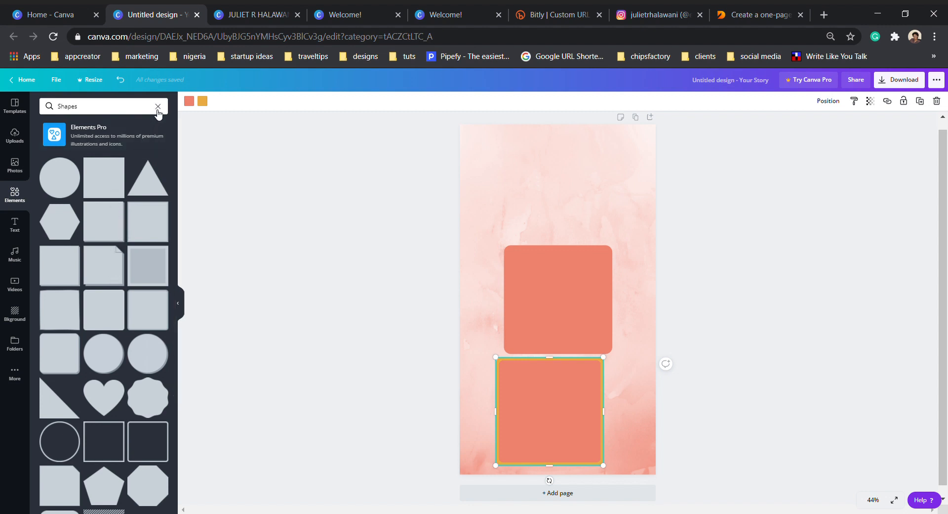
Step: Search the elements for "shadows", browse the results and clear the search
left_click(153, 107)
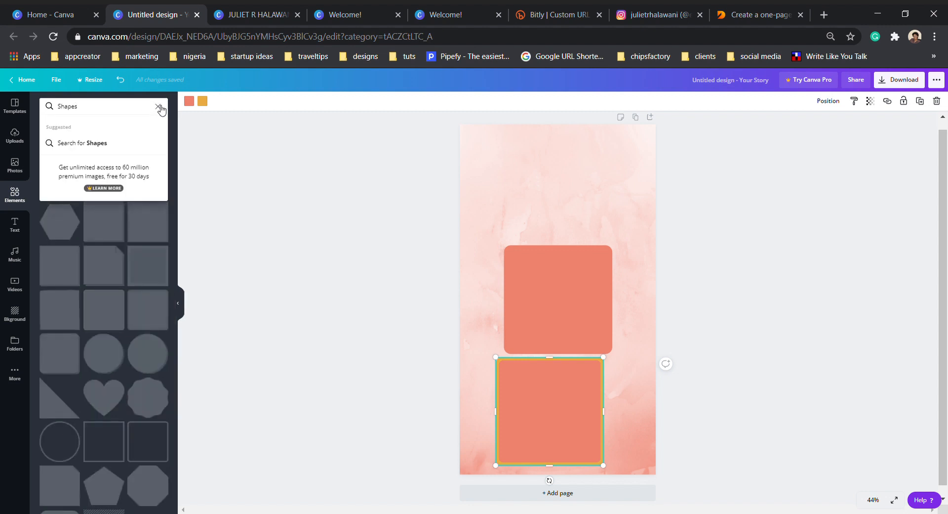
left_click(159, 107)
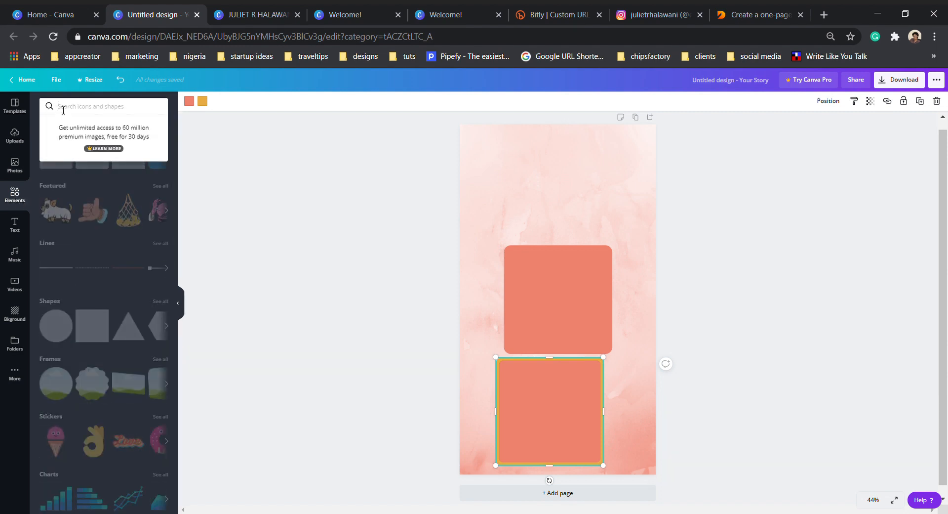
type("shadows")
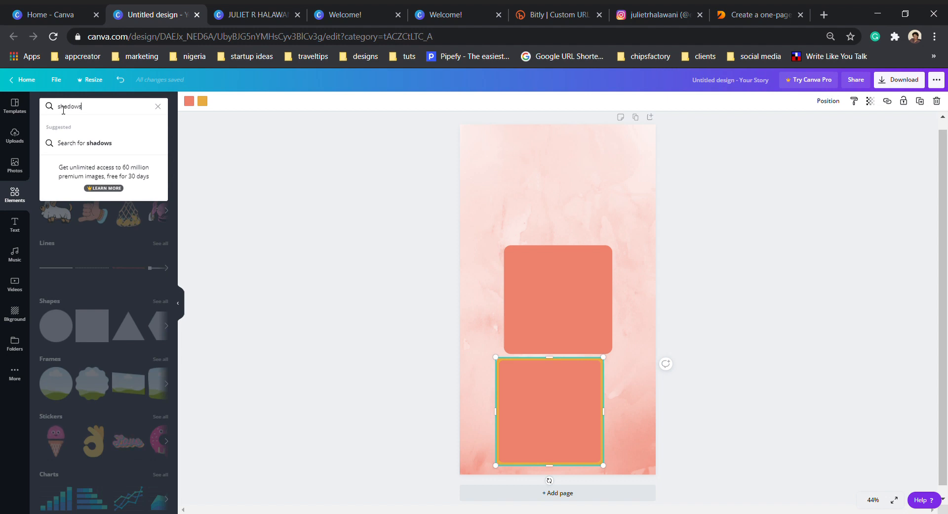
key("Return")
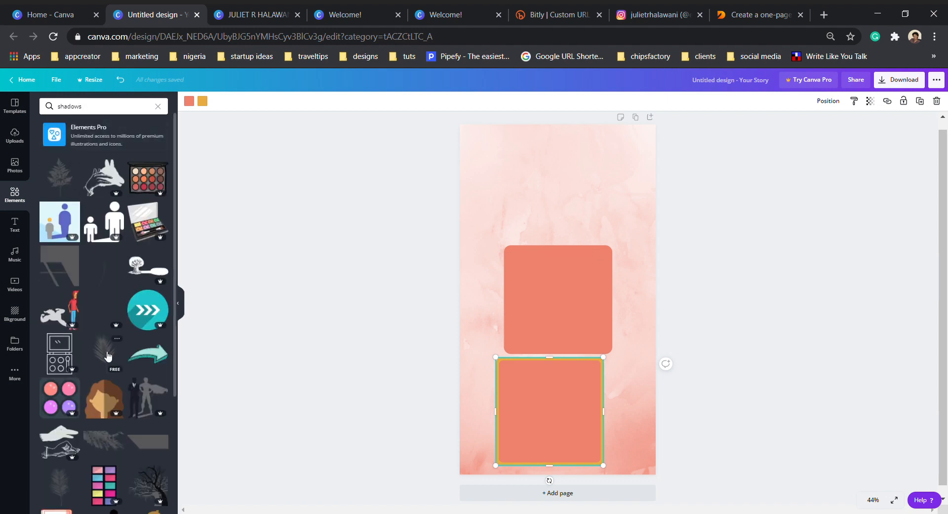
scroll(104, 247, "down", 3)
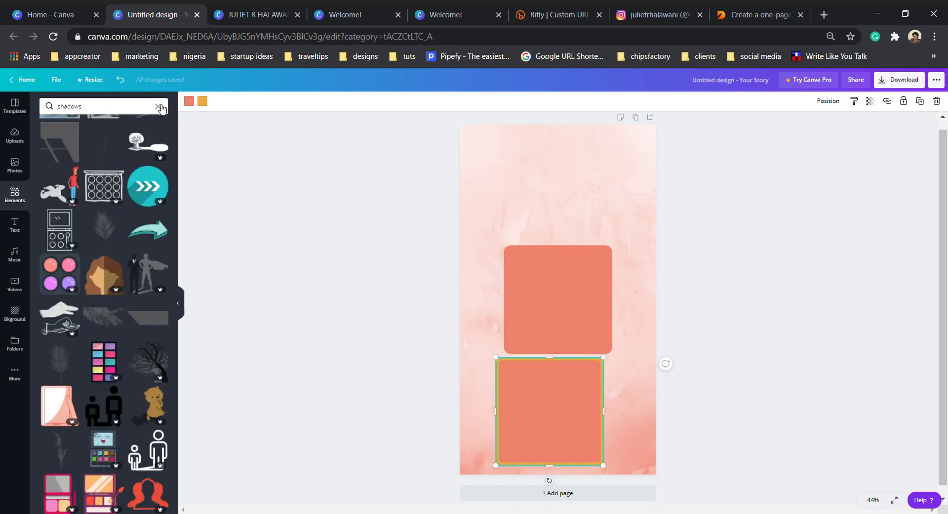
left_click(158, 107)
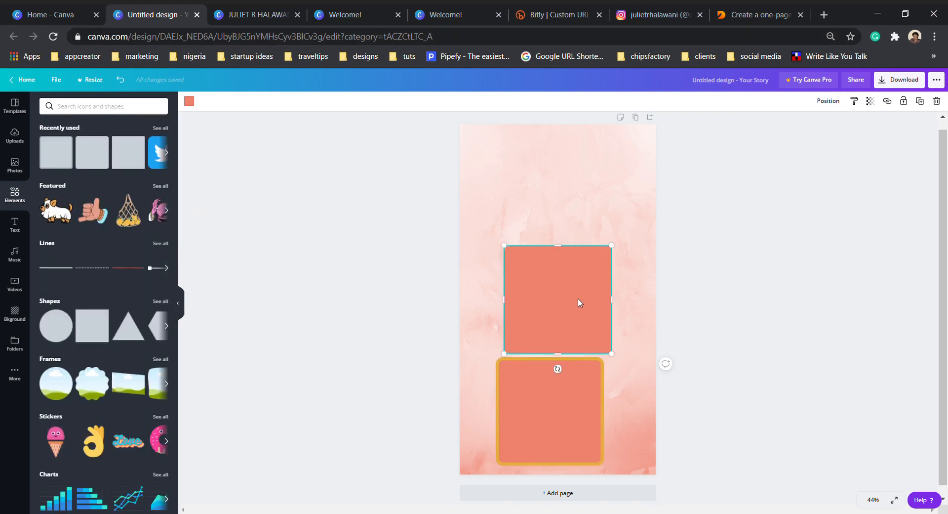
Step: Delete the borderless rounded square and centre the bordered one in the upper half of the page
left_click_drag(578, 303, 584, 265)
left_click_drag(558, 330, 558, 331)
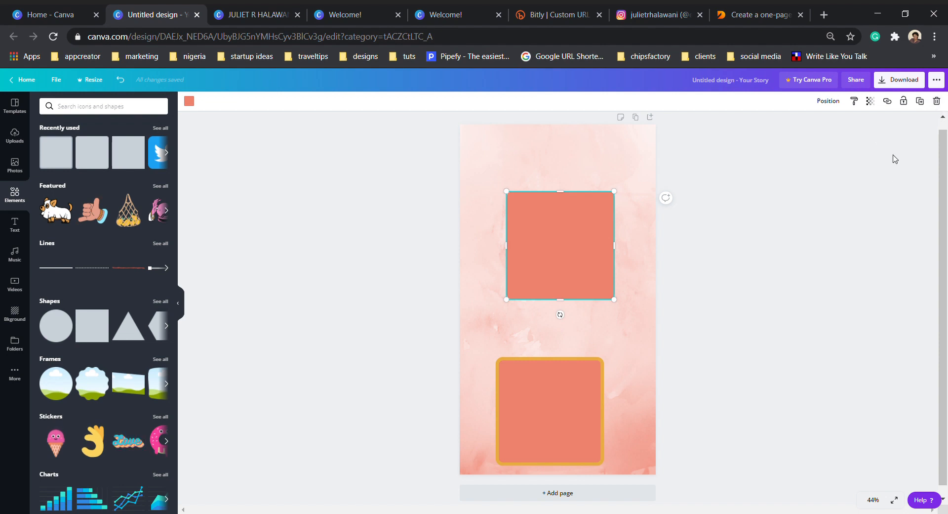
left_click(938, 102)
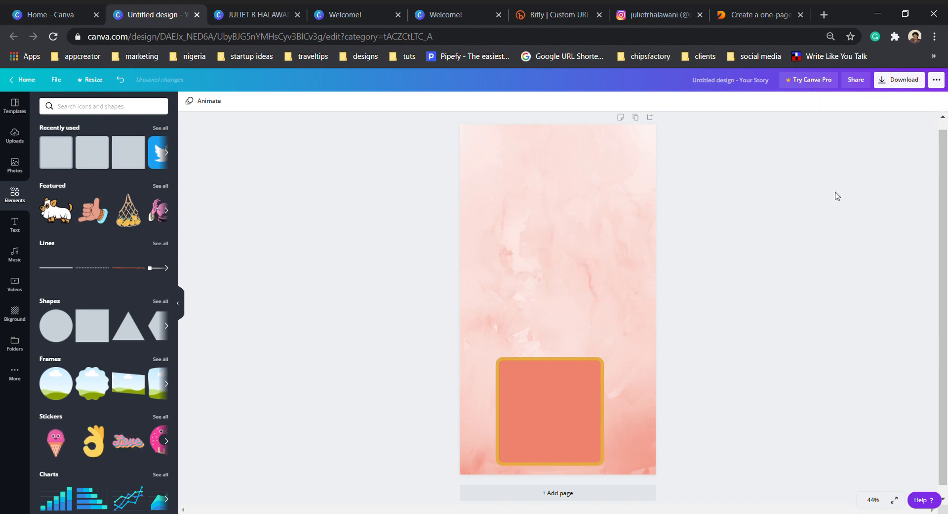
left_click(563, 402)
left_click_drag(562, 400, 570, 249)
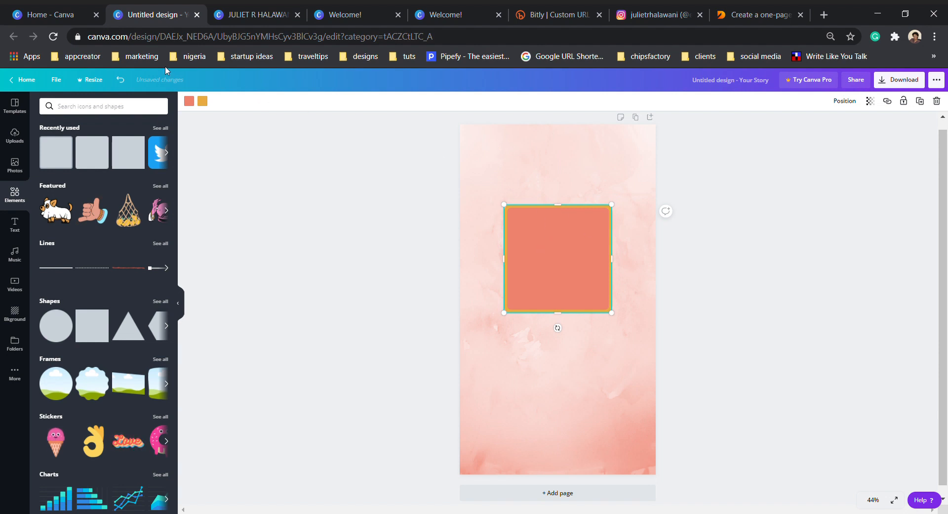
Step: Colour the rounded square's border black and reshape it into a wide, low bar centred across the page
left_click(203, 101)
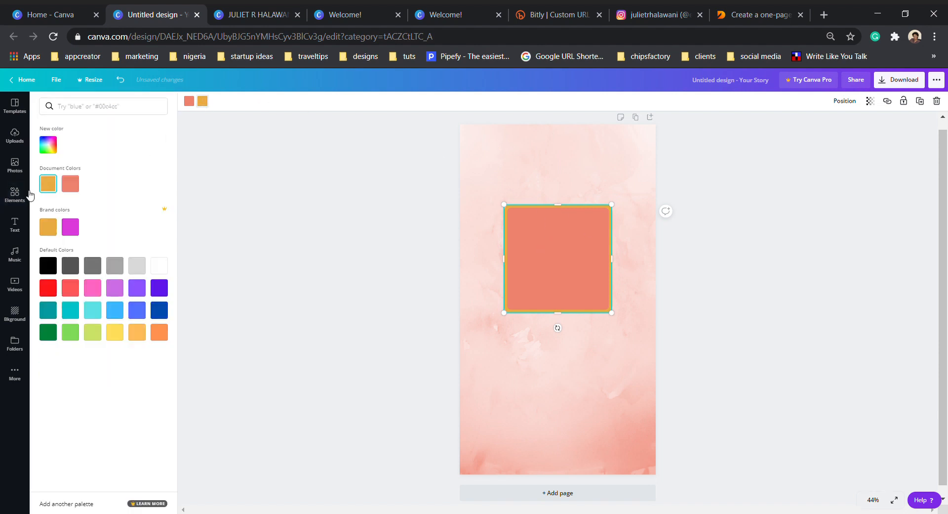
left_click(57, 271)
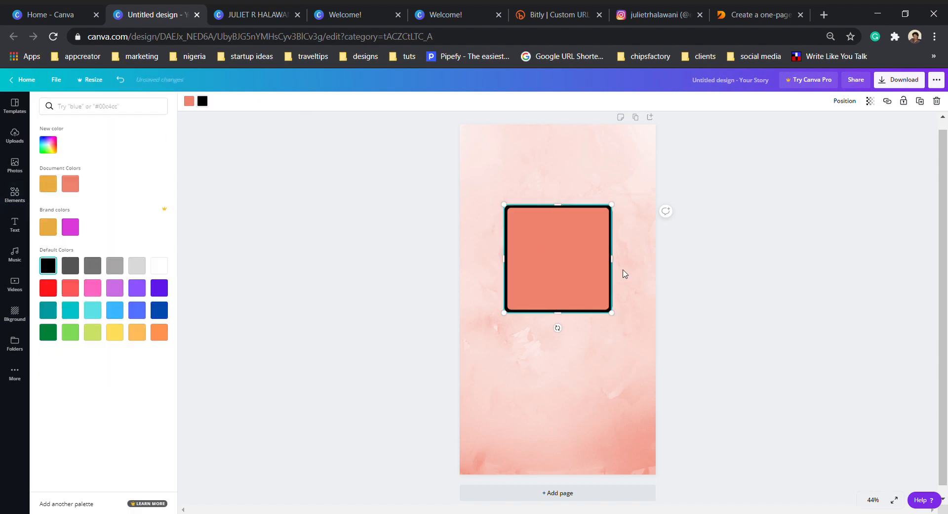
left_click_drag(613, 260, 661, 268)
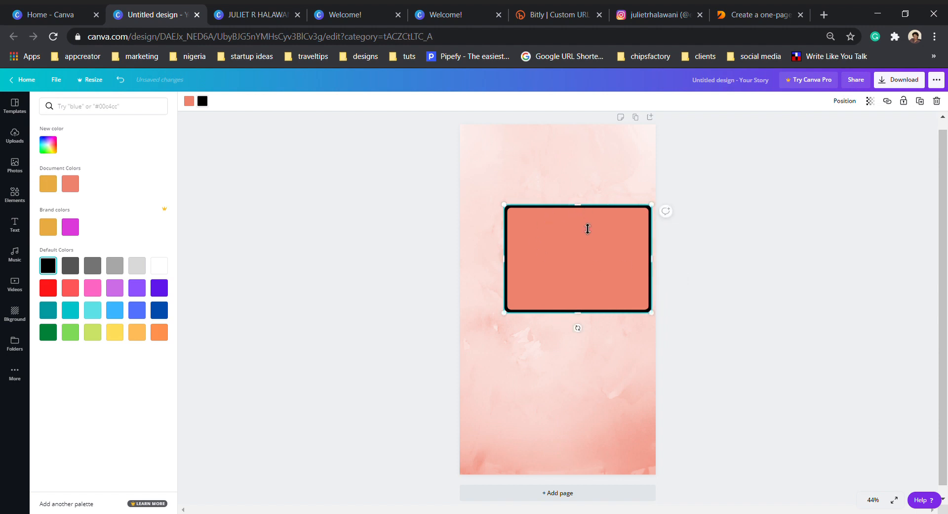
left_click_drag(588, 228, 557, 259)
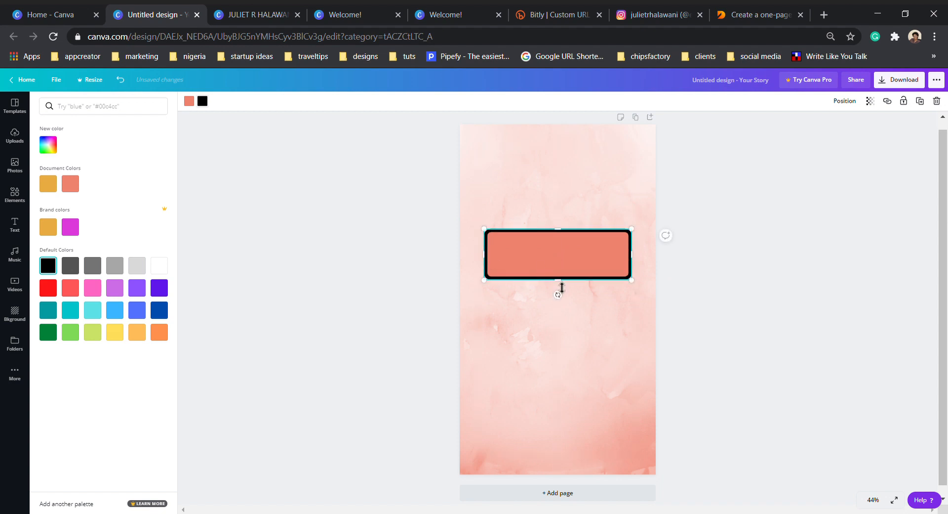
left_click_drag(489, 259, 484, 260)
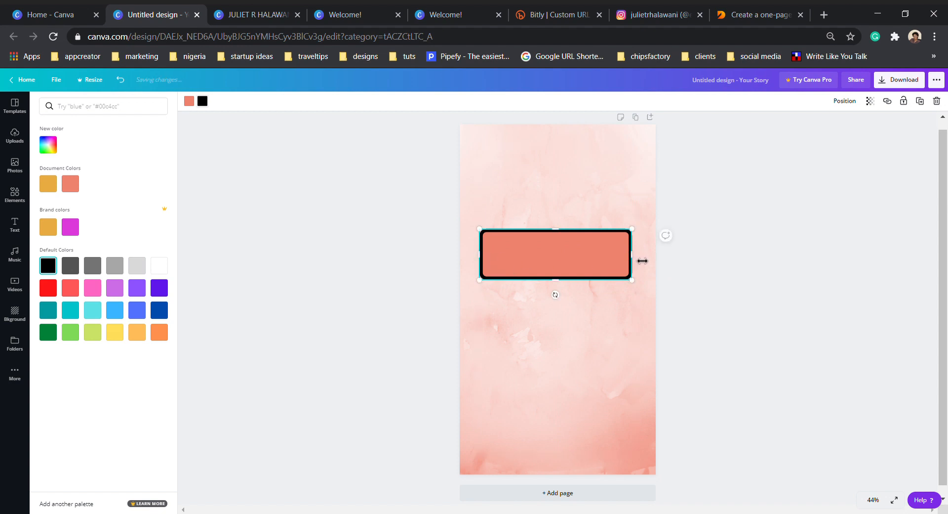
left_click_drag(643, 261, 645, 260)
Step: Duplicate the bar twice and stack the copies below it, aligned in one column
left_click(920, 101)
left_click_drag(532, 282, 531, 331)
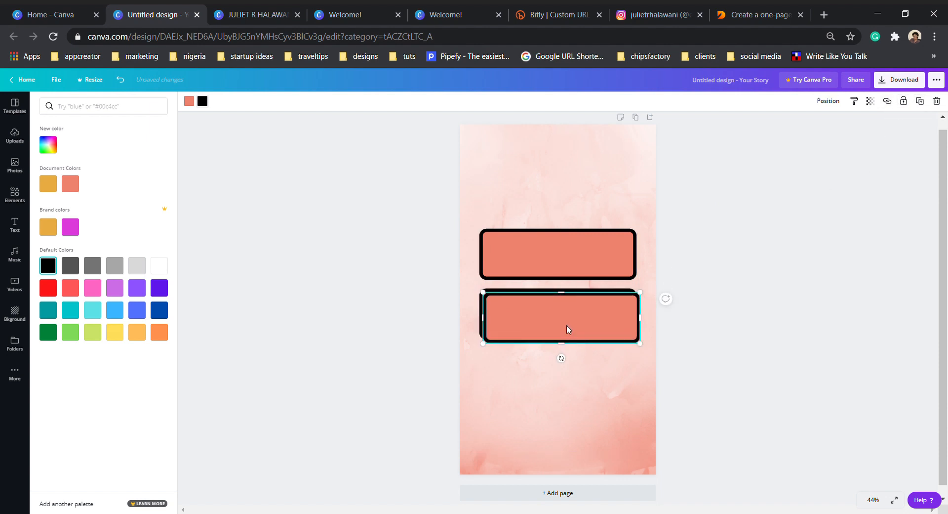
left_click_drag(567, 343, 561, 380)
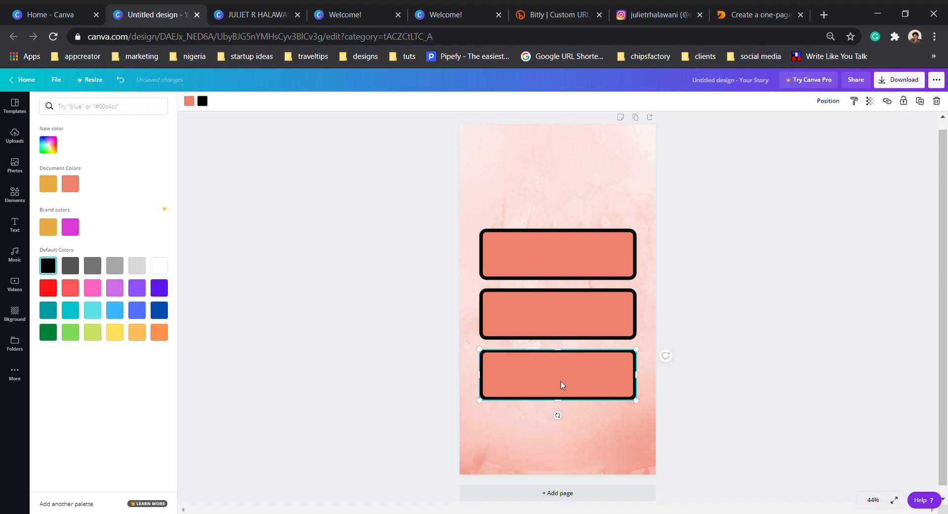
Step: Lighten the top bar's fill to the custom salmon colour #FF9B87
left_click(544, 271)
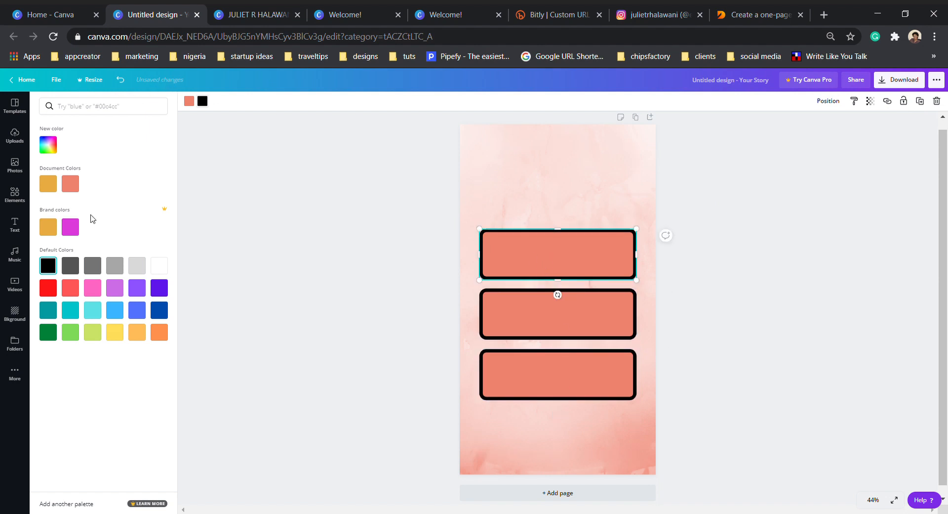
left_click(49, 144)
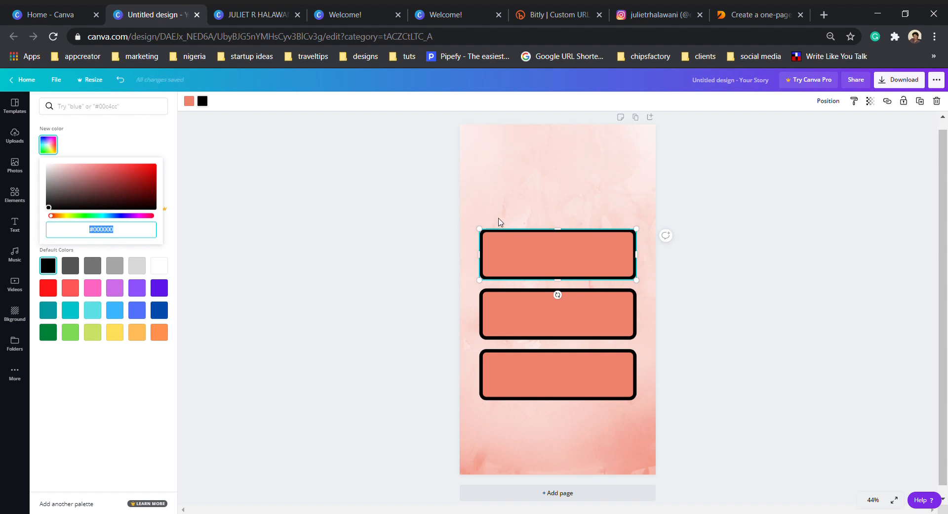
left_click(189, 103)
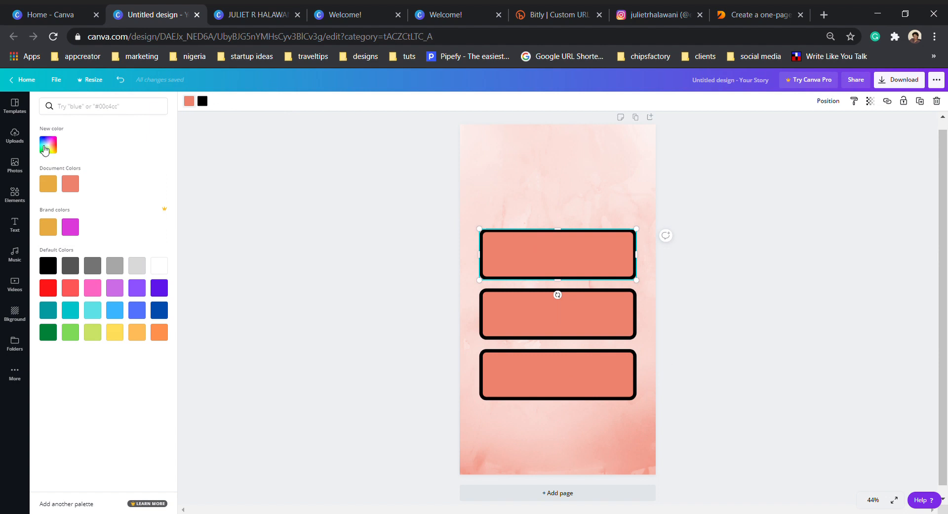
left_click(189, 102)
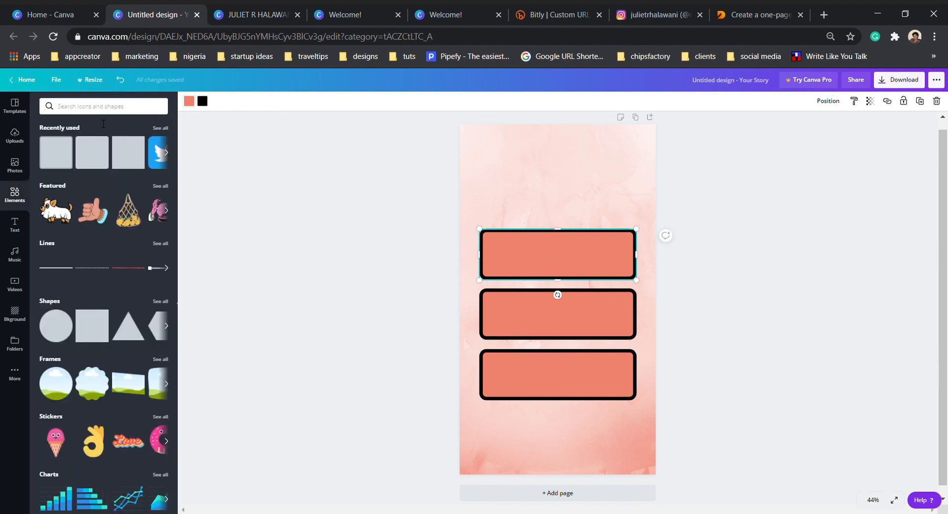
left_click(190, 101)
left_click(49, 145)
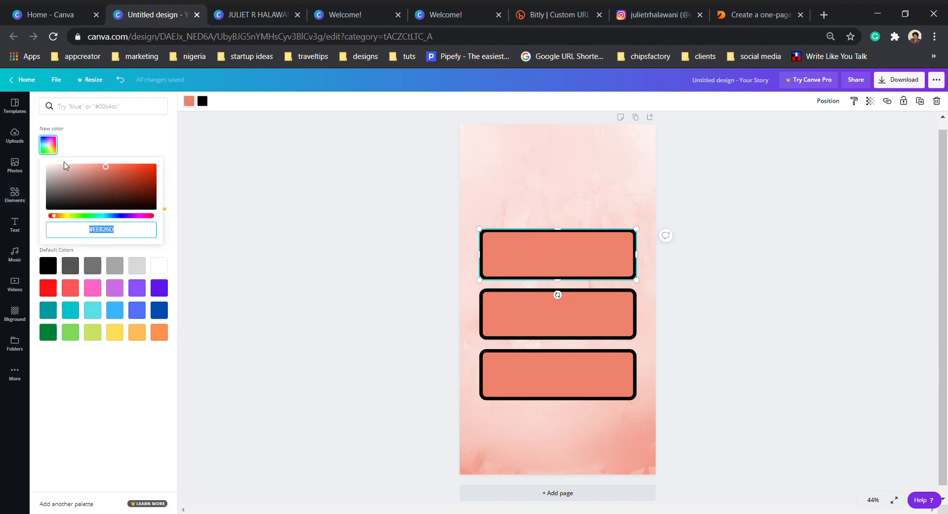
left_click(109, 168)
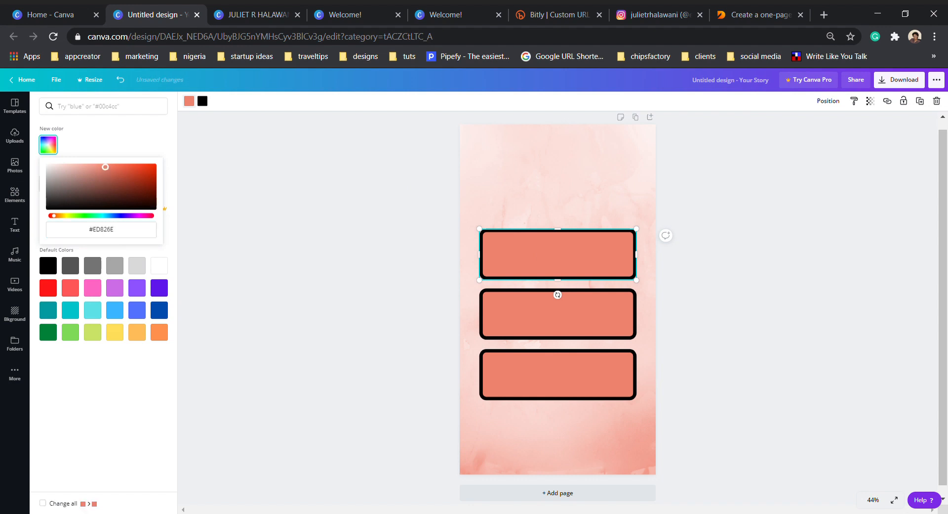
left_click_drag(105, 167, 98, 166)
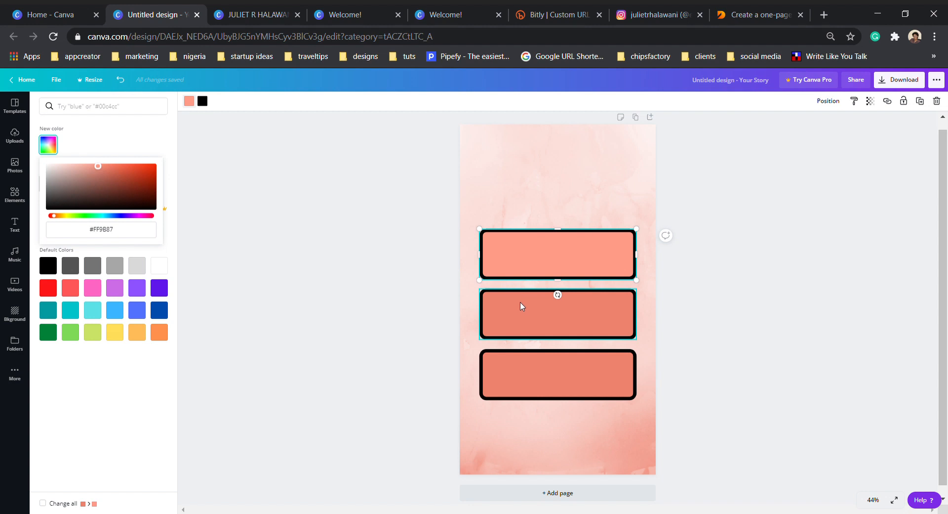
Step: Copy the top bar's fill code and apply #FF9B87 to the middle bar
left_click(109, 230)
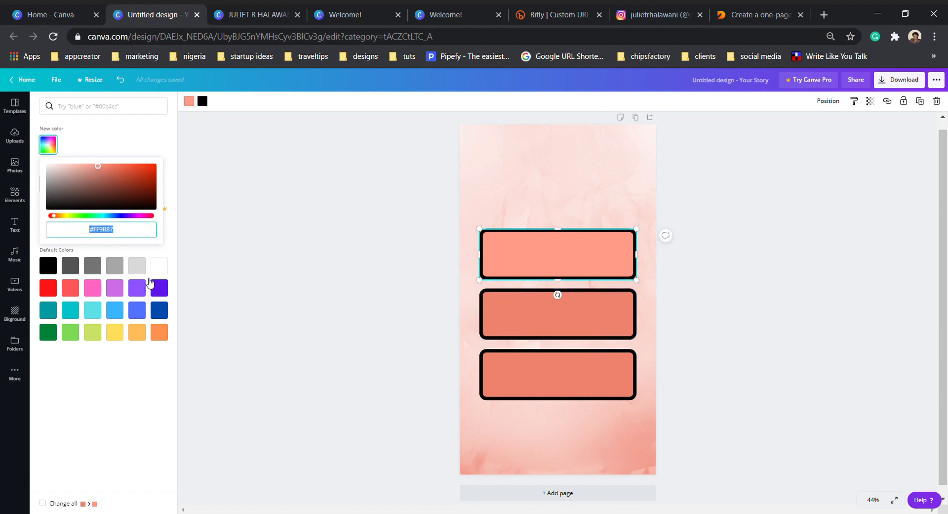
left_click(538, 306)
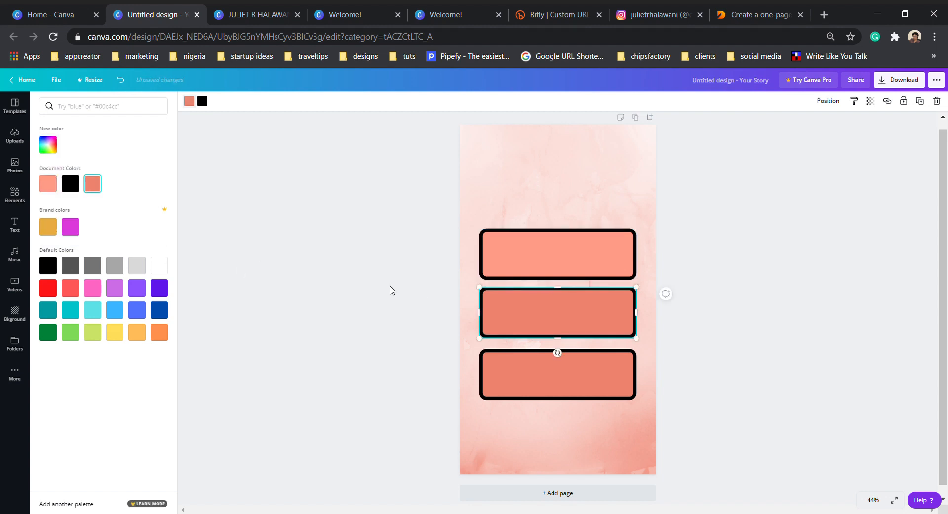
left_click(48, 145)
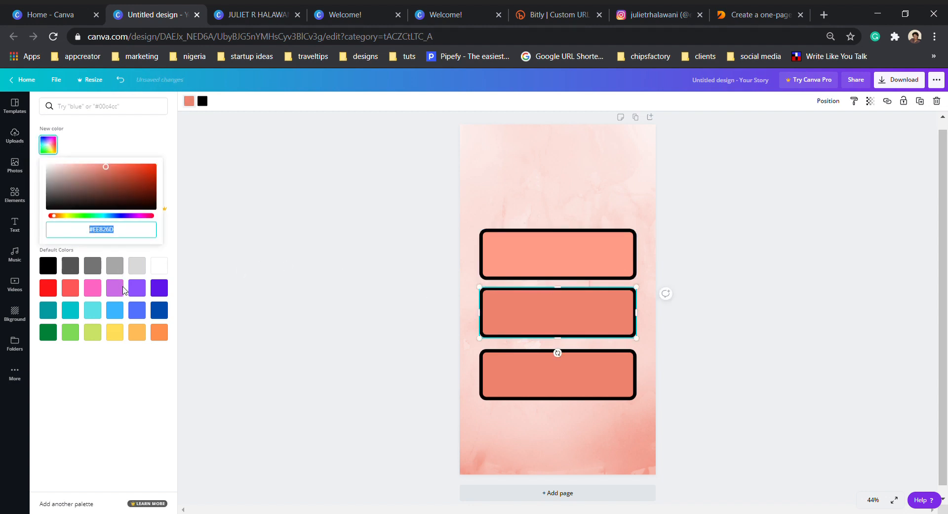
Step: Fill the bottom bar with the same salmon colour, #FF9B87, as the two bars above it
left_click(535, 381)
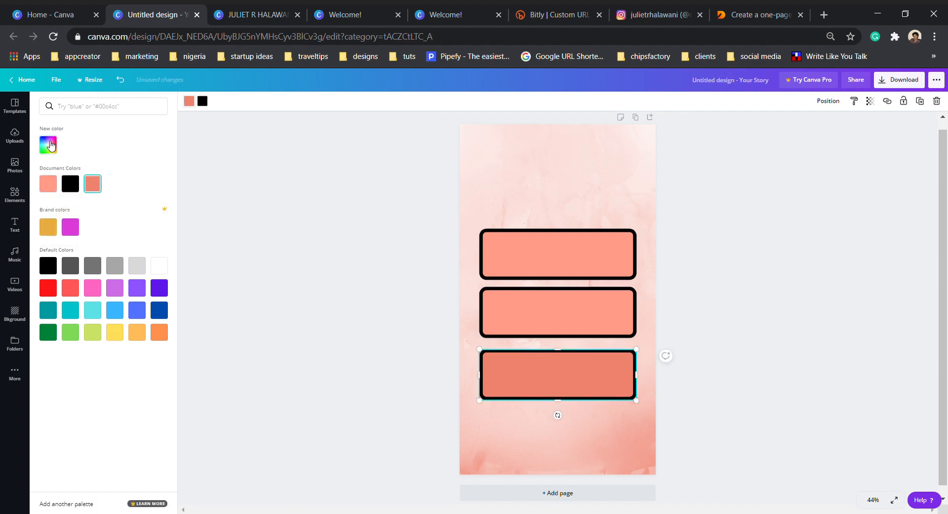
left_click(555, 246)
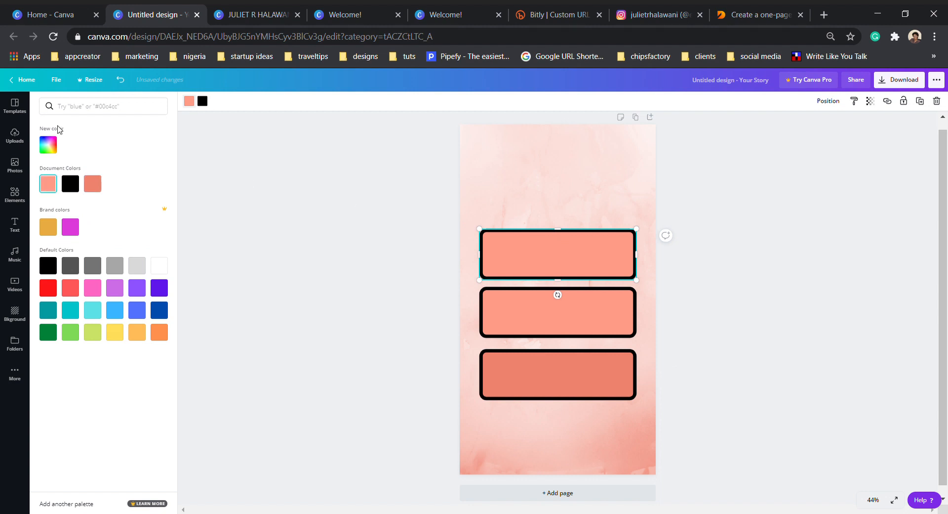
left_click(49, 144)
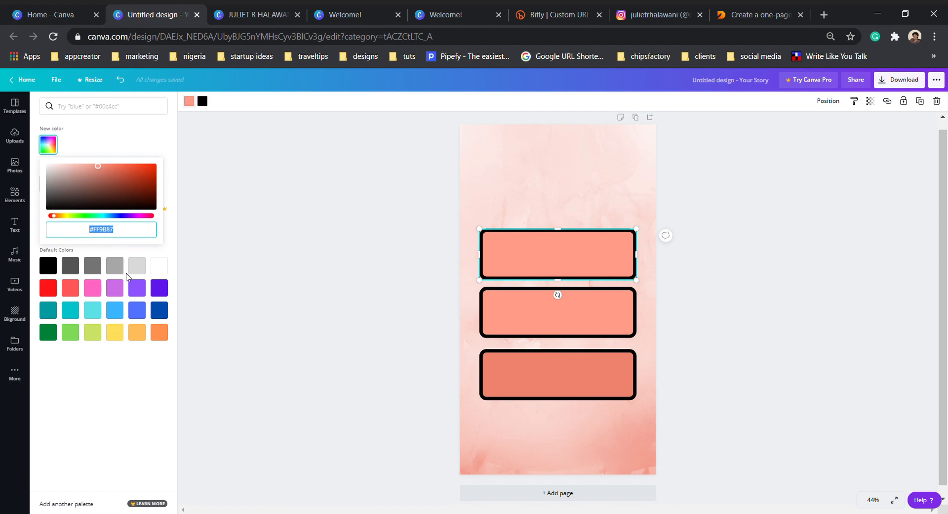
left_click(543, 298)
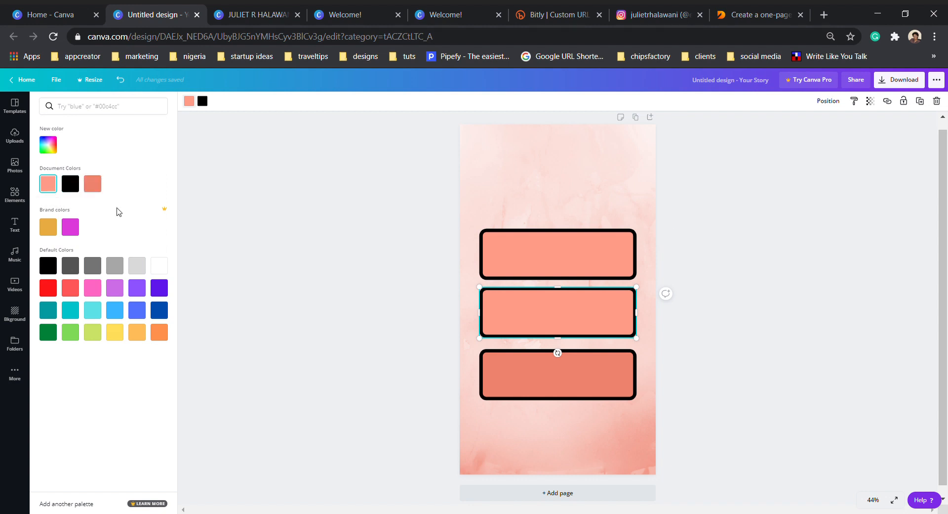
left_click(52, 145)
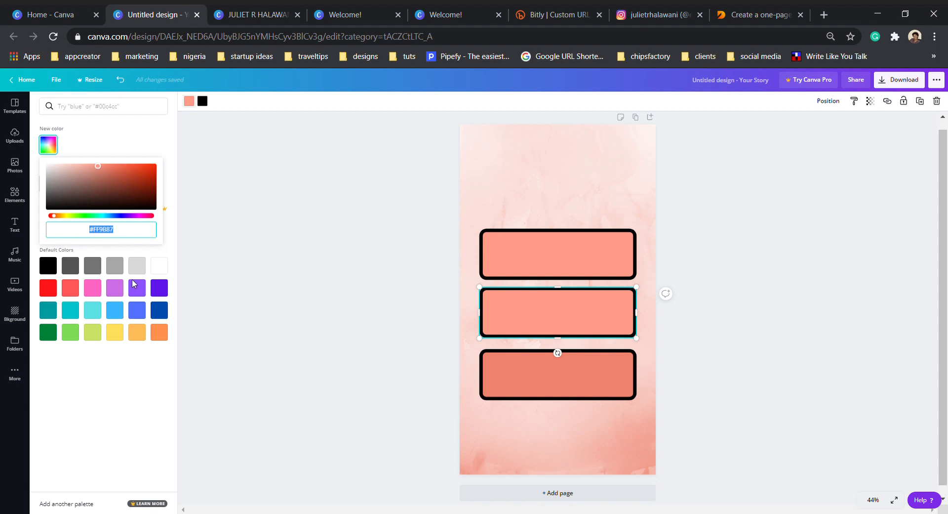
left_click(506, 369)
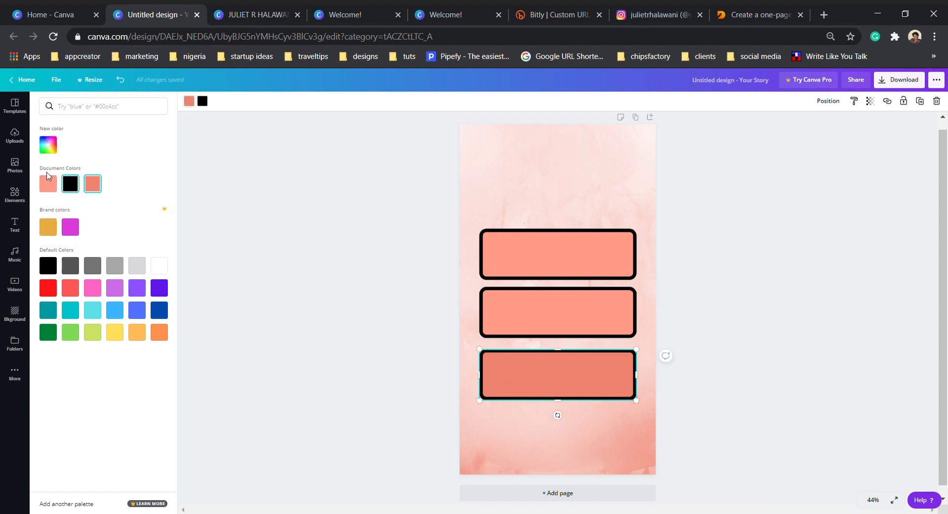
left_click(48, 183)
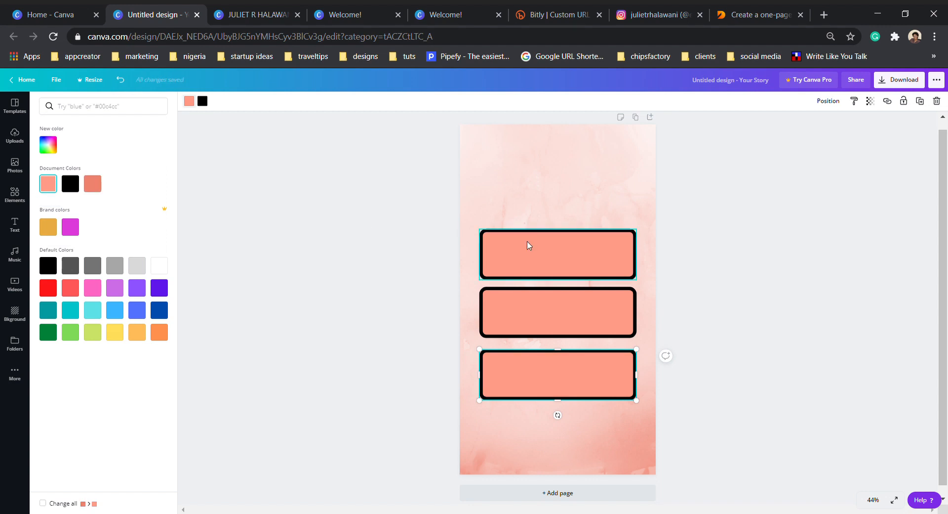
Step: Reduce the height of all three bars, the bottom one to about 207, leaving small gaps between them in the stack
left_click(613, 365)
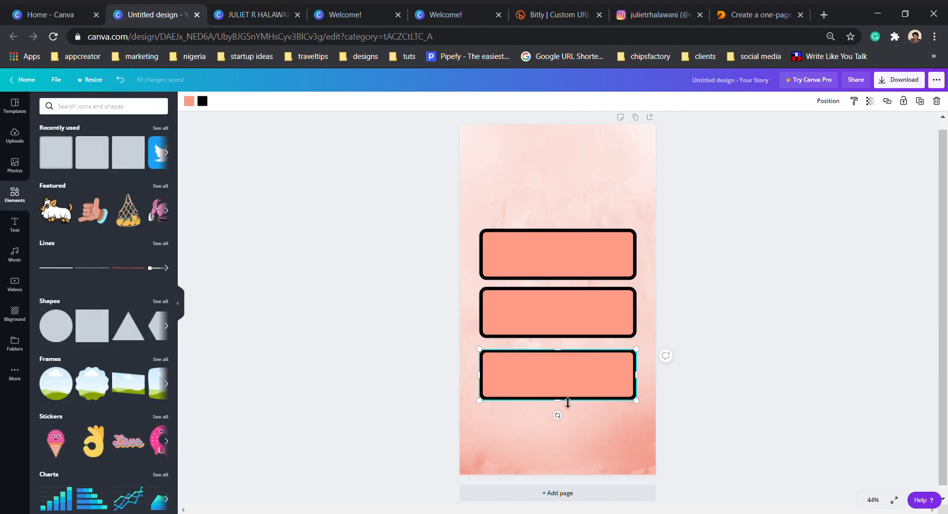
left_click_drag(567, 404, 567, 385)
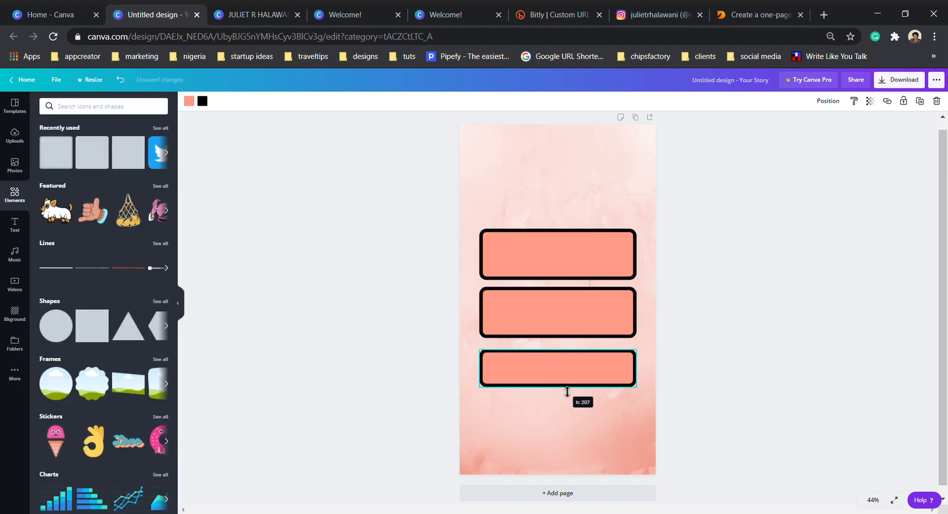
left_click(567, 321)
mouse_move(564, 338)
left_mouse_down()
mouse_move(561, 312)
mouse_move(566, 348)
left_mouse_up()
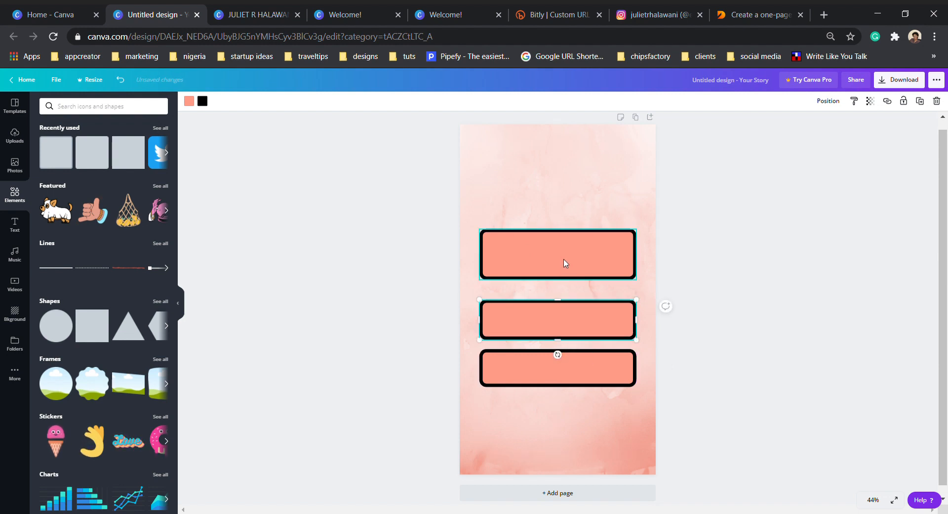
left_click(564, 263)
mouse_move(564, 279)
left_mouse_down()
mouse_move(563, 270)
mouse_move(559, 277)
left_mouse_up()
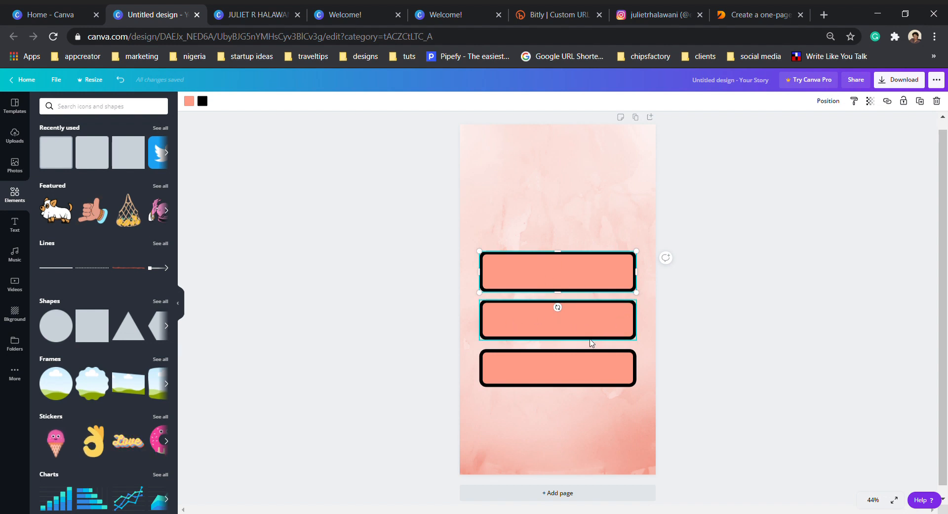
left_click(566, 316)
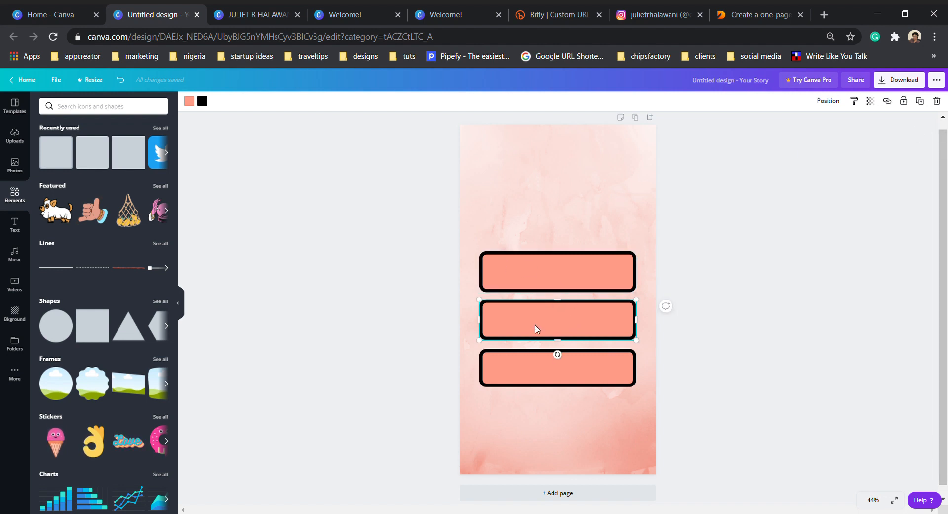
Step: Browse the text font combinations and try to add the RODEO style to the page
left_click(15, 226)
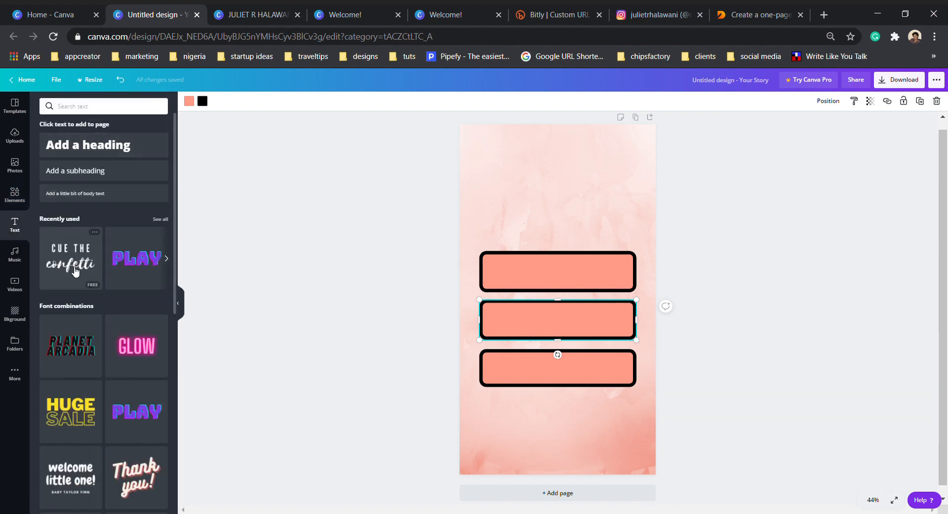
scroll(70, 309, "down", 4)
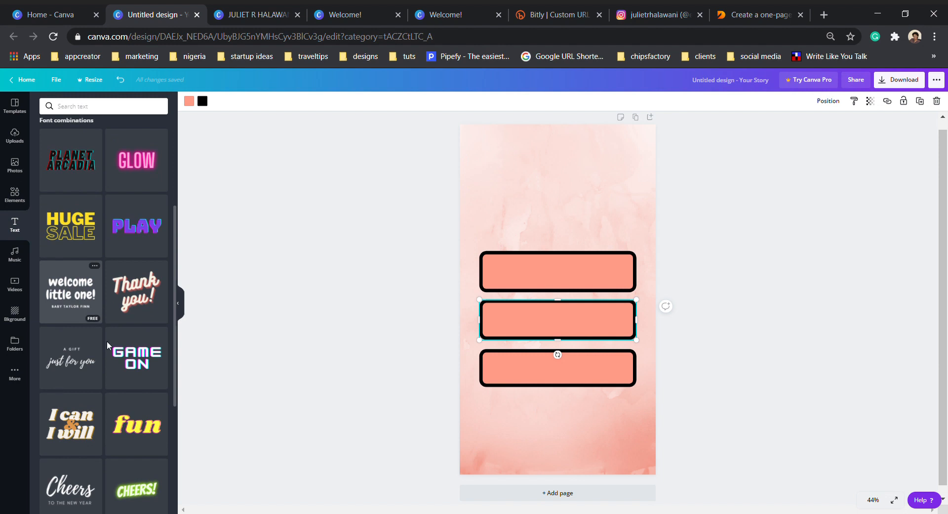
scroll(101, 361, "down", 3)
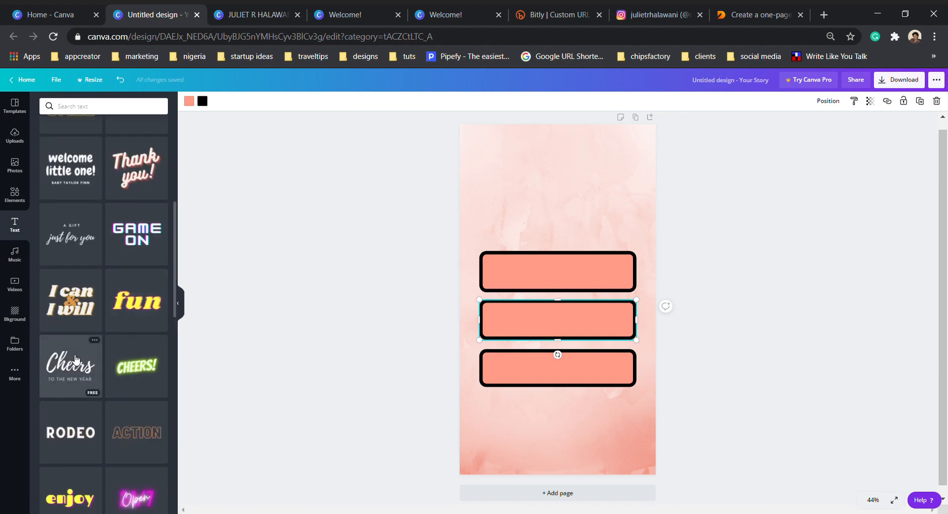
scroll(71, 360, "down", 3)
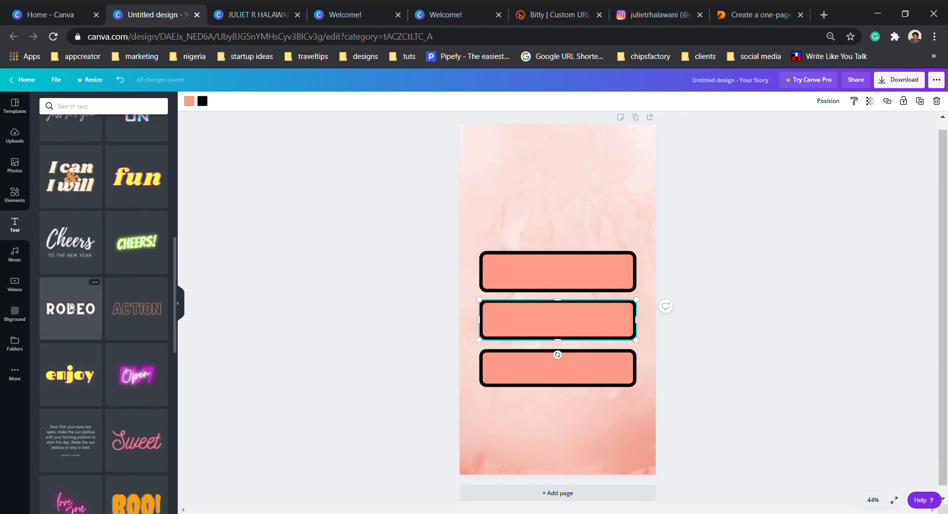
left_click(109, 305)
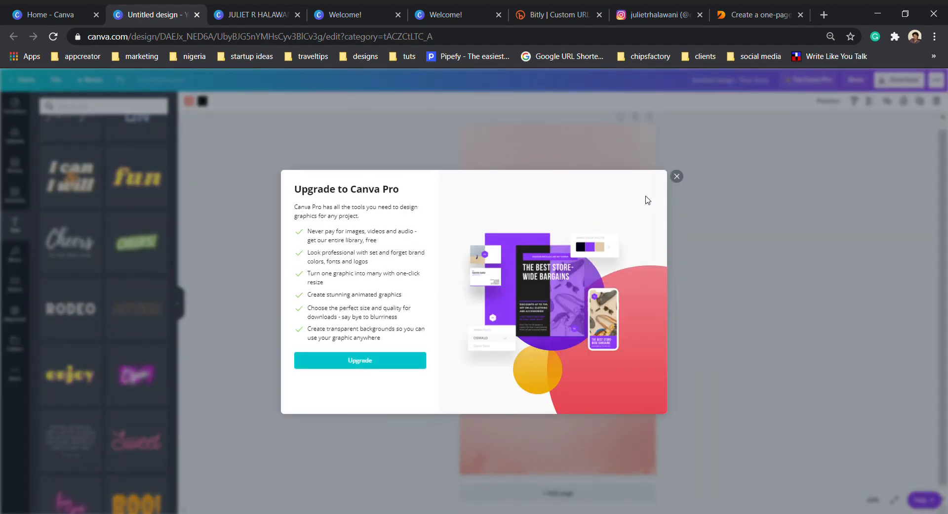
left_click(677, 177)
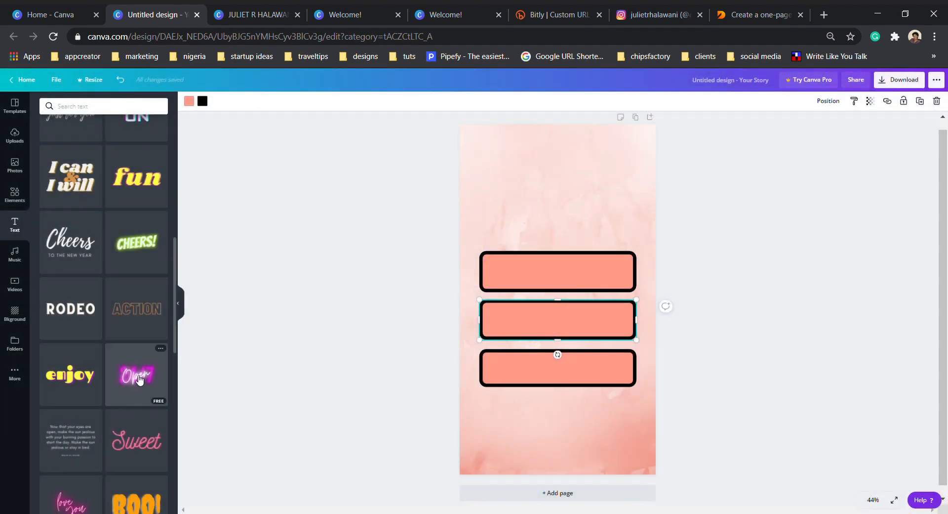
scroll(140, 379, "up", 10)
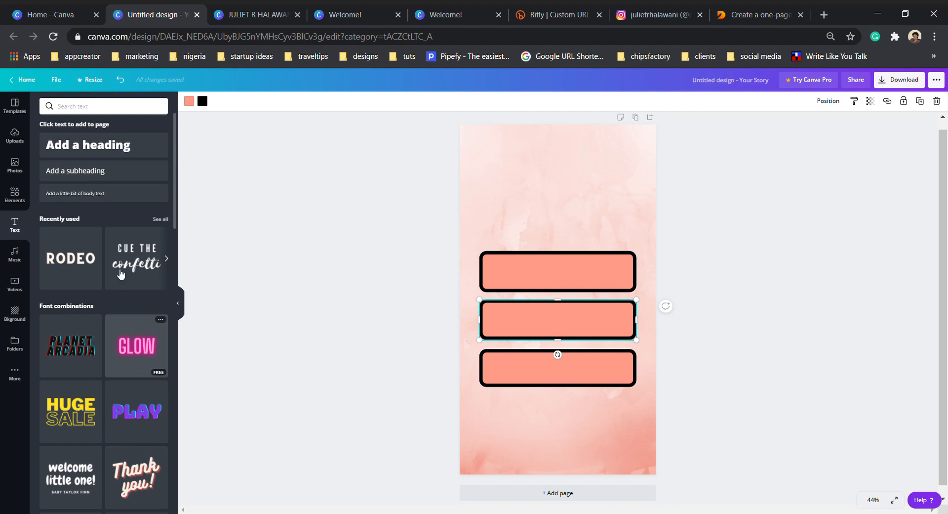
Step: Add the recently used "Cheers to the New Year" font combination and place it centred above the top bar
left_click(161, 220)
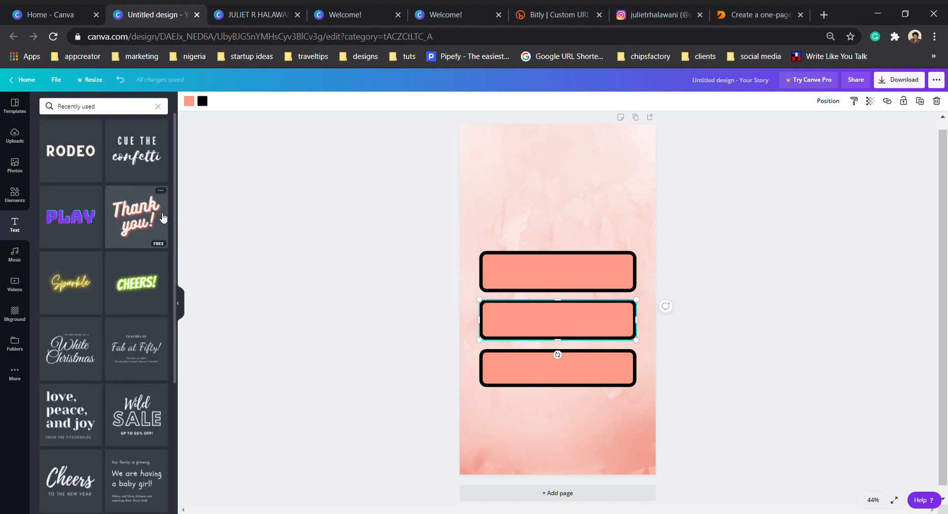
scroll(128, 383, "down", 1)
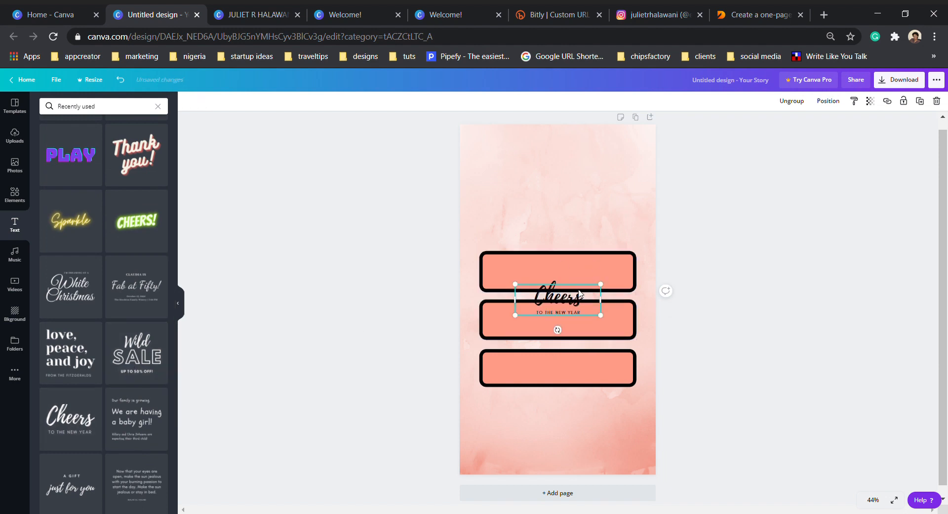
left_click_drag(579, 294, 579, 200)
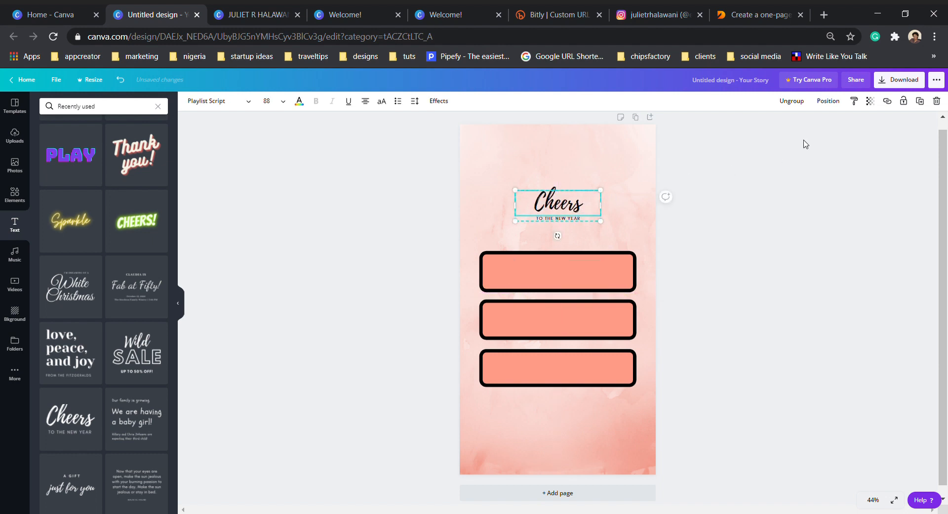
Step: Ungroup the font combination, move the "Cheers" text onto the top bar and enlarge it to size 103
left_click(791, 99)
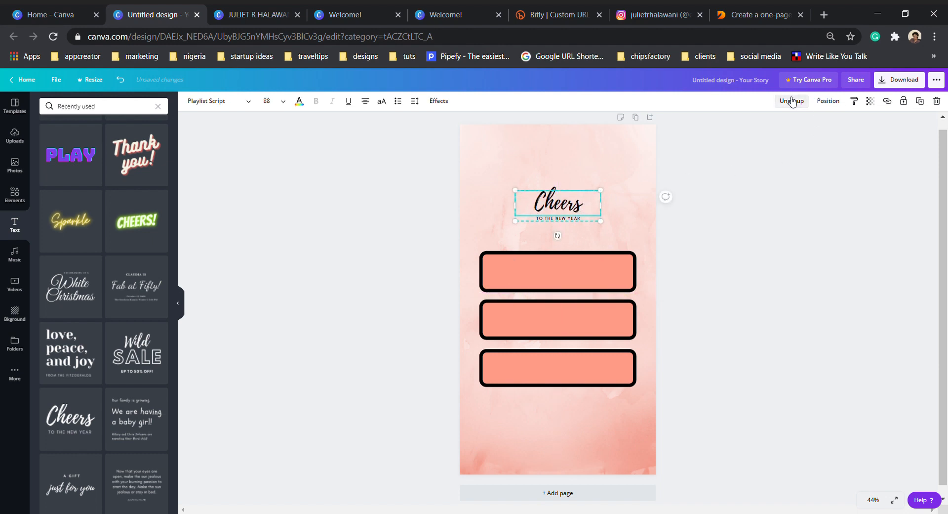
left_click(558, 180)
left_click(557, 212)
left_click_drag(559, 210, 558, 278)
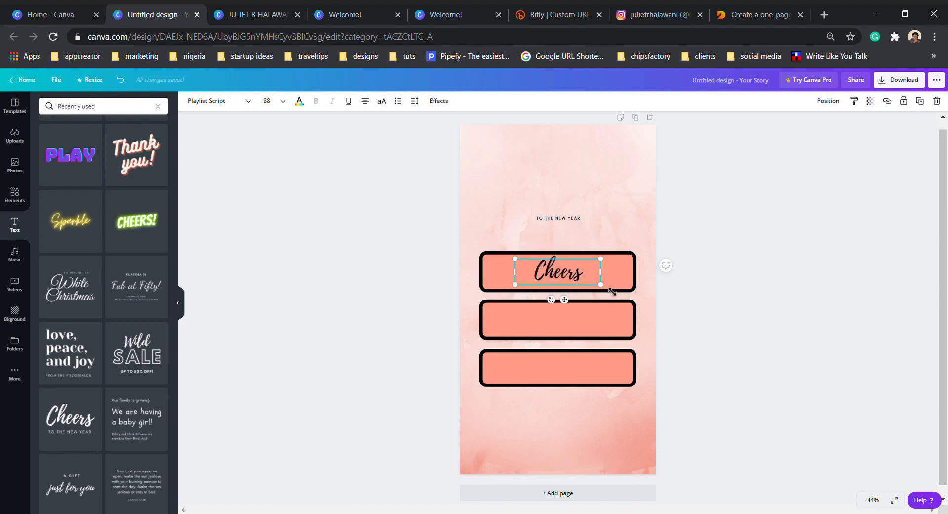
left_click_drag(607, 293, 579, 279)
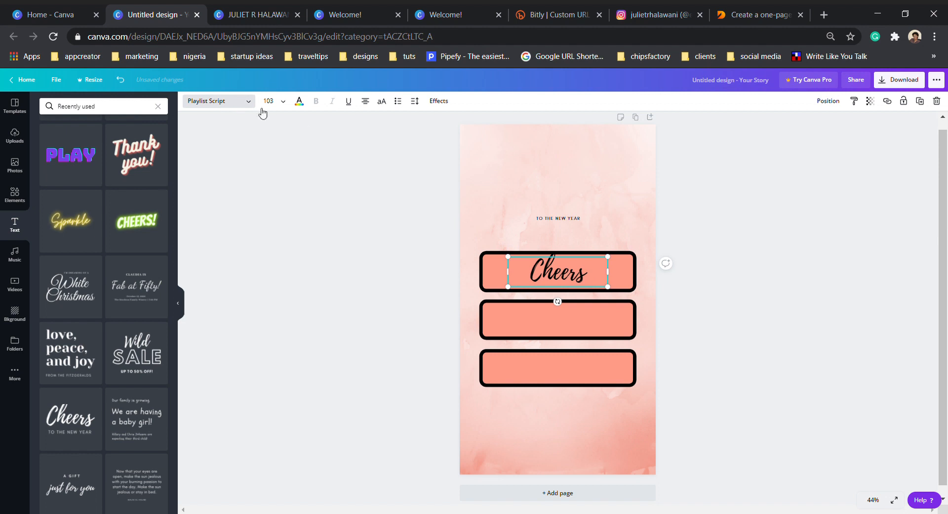
Step: Duplicate the "Cheers" text twice and centre one copy on the middle bar and one on the bottom bar
left_click(921, 101)
left_click_drag(557, 284, 555, 327)
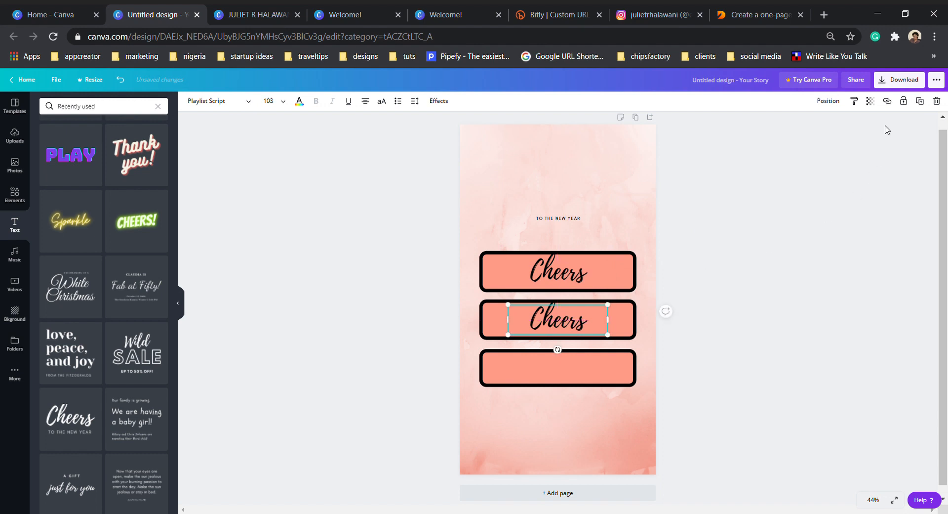
left_click(921, 101)
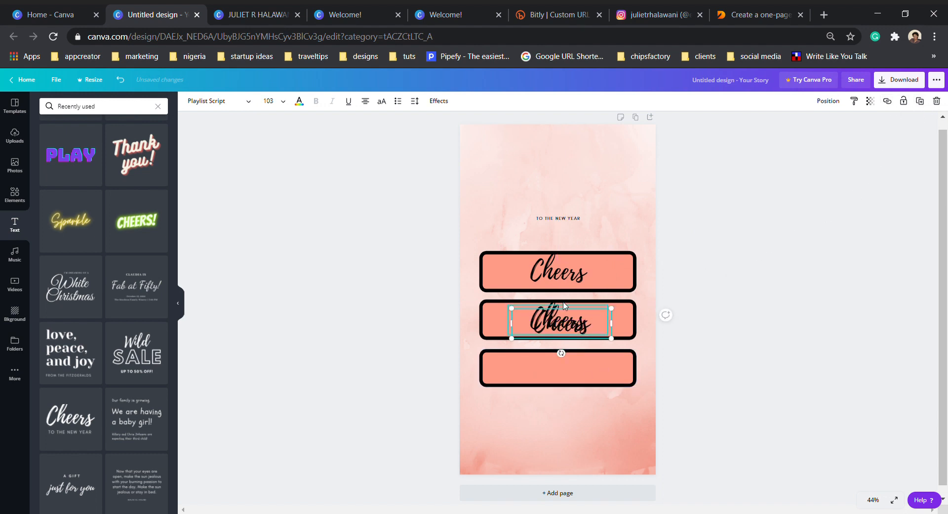
left_click_drag(563, 324, 562, 368)
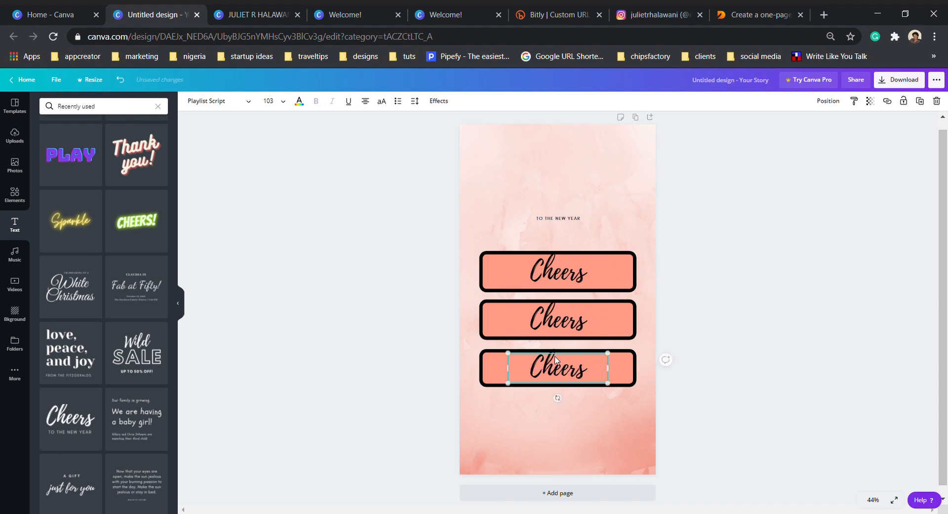
Step: Set the "TO THE NEW YEAR" text above the top bar to size 32
left_click(557, 219)
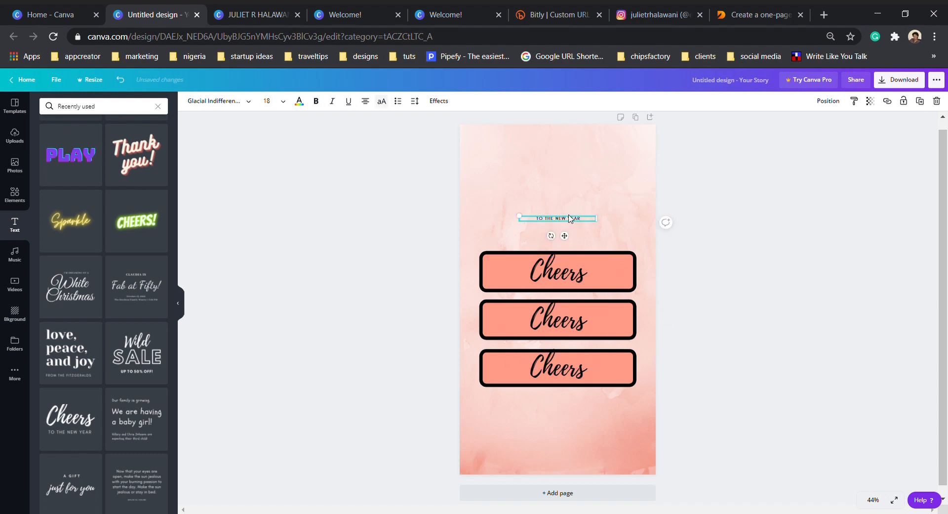
left_click(282, 101)
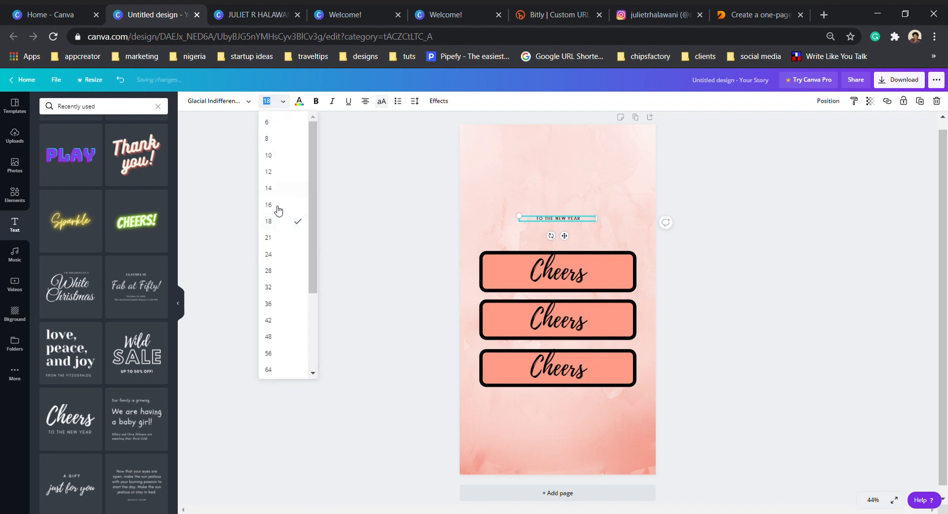
left_click(285, 290)
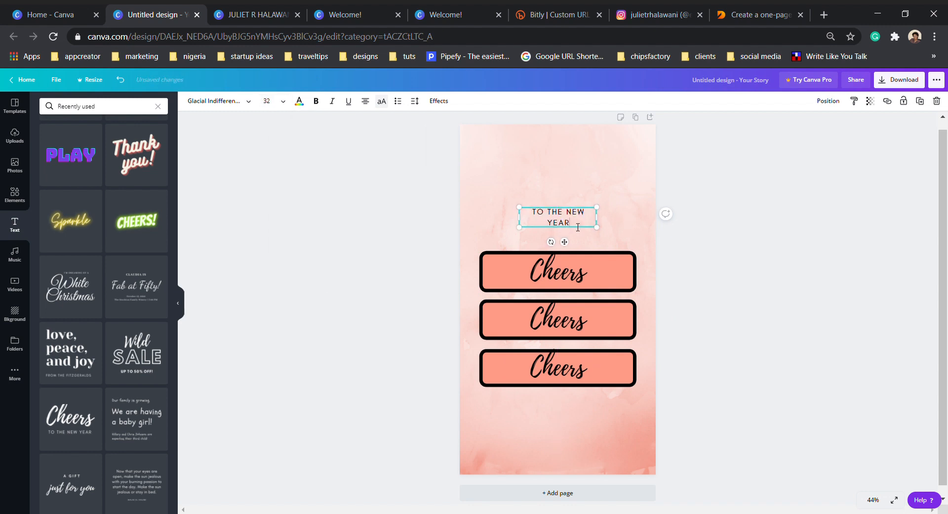
Step: Replace the small text with a hello, the owner's first name and "HERE,AM A BUSINESS COACH AND MARKETING CONSULTANT.", and widen its text box
left_click_drag(578, 227, 541, 220)
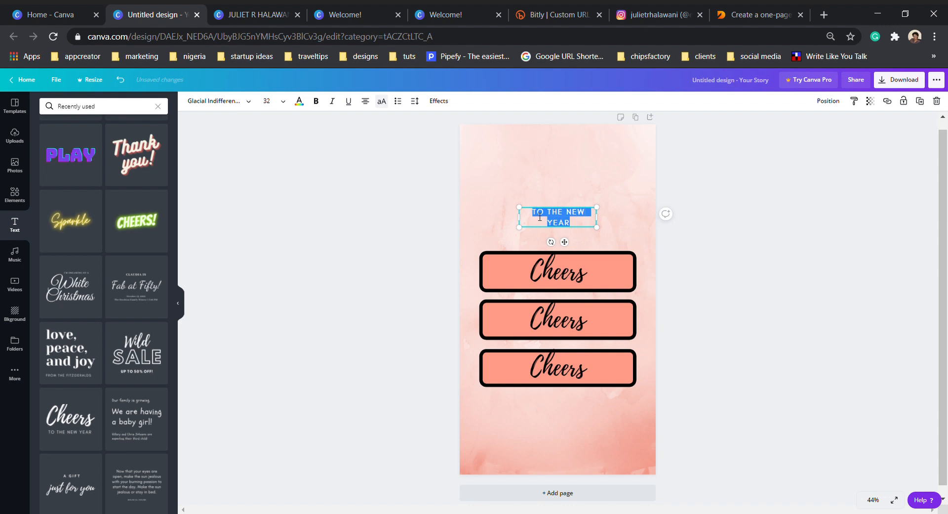
type("HELLO")
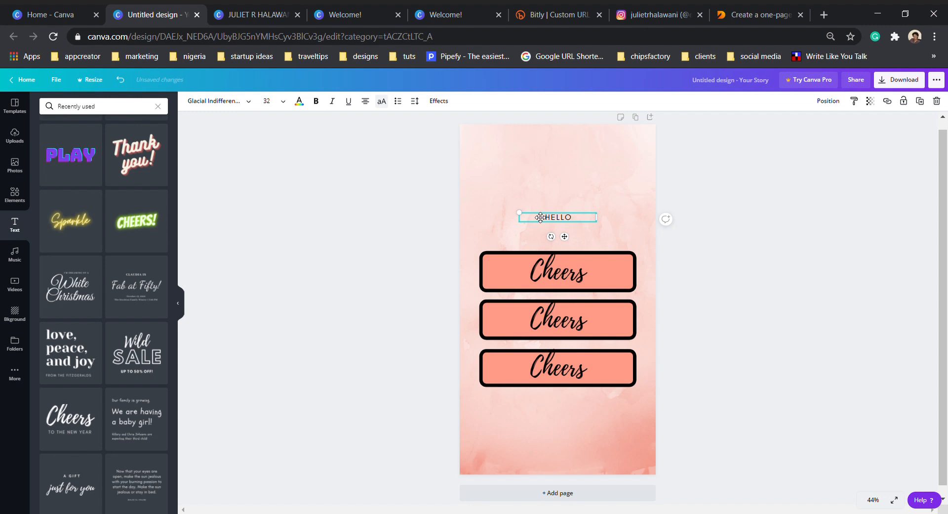
type(",JULIET HERE")
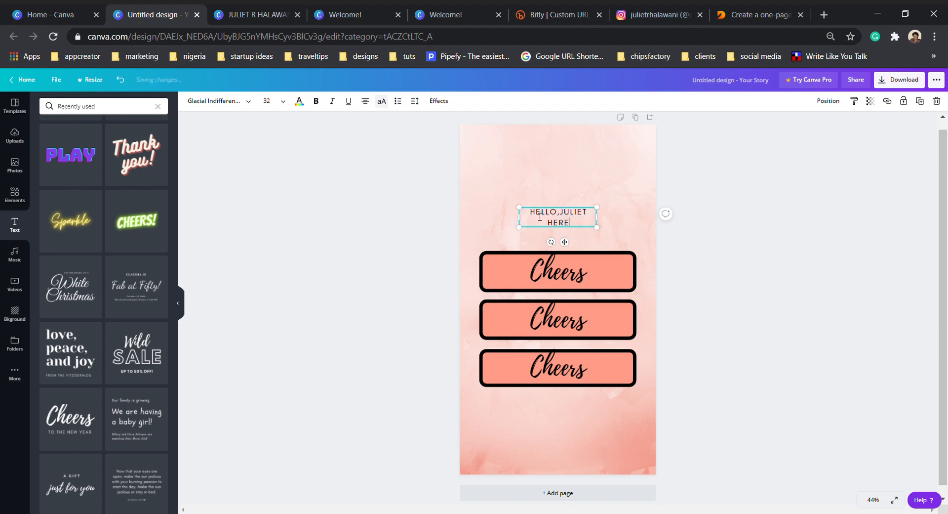
type(",AM A BUSINESS C")
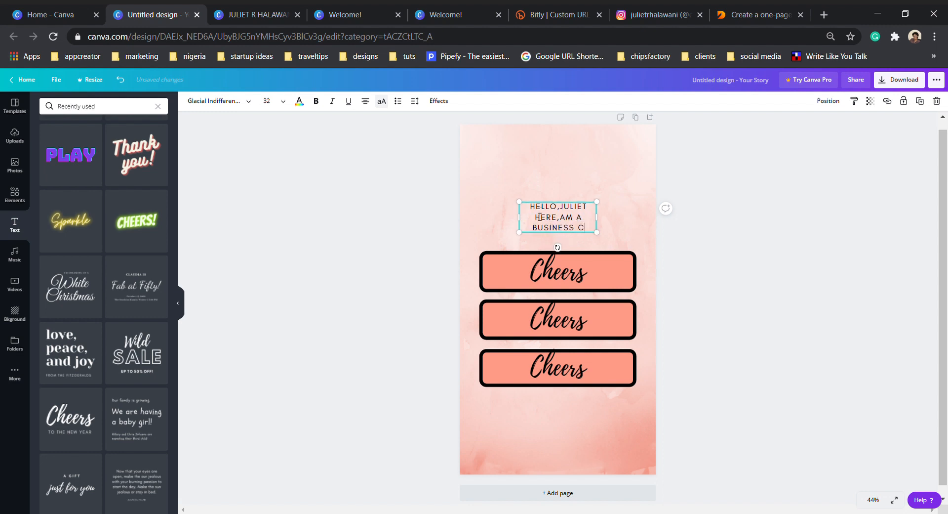
type("OACH AND")
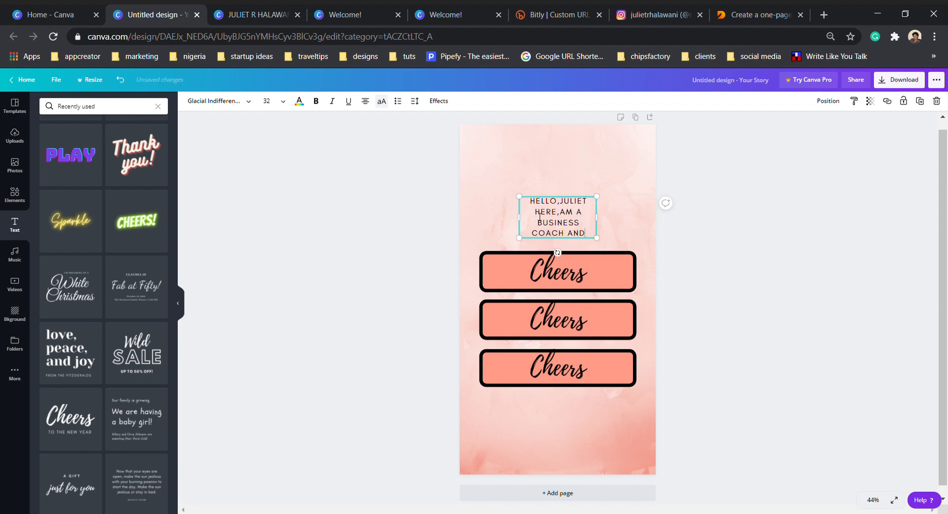
type(" MARKETING ")
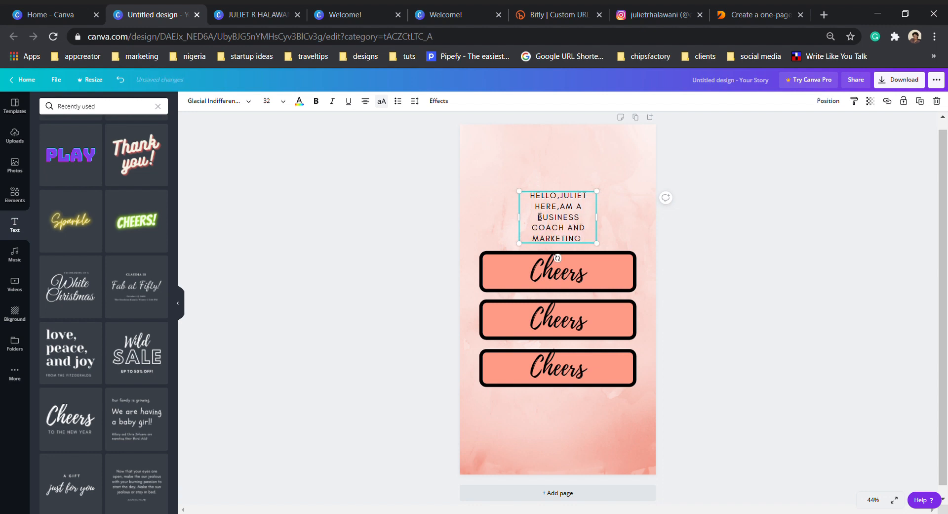
type("CON")
type("SU")
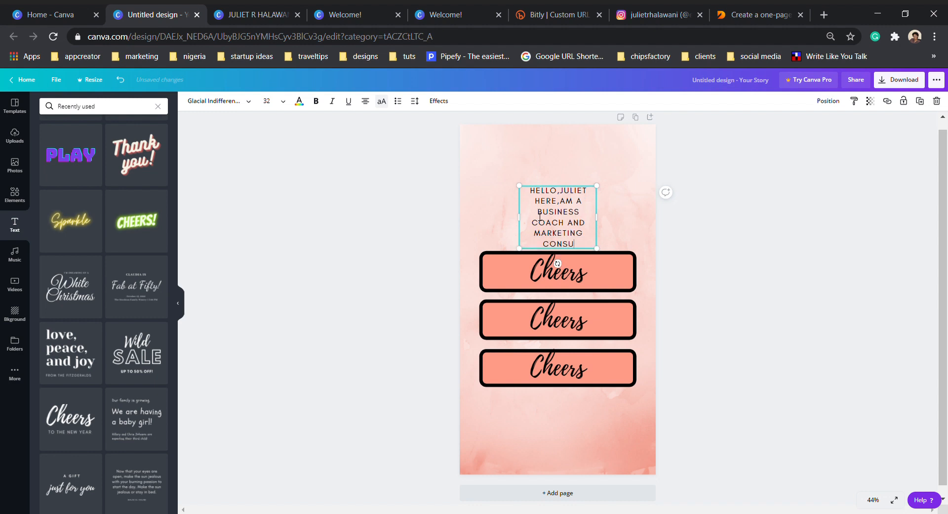
type("LTANT.")
left_click_drag(598, 217, 632, 221)
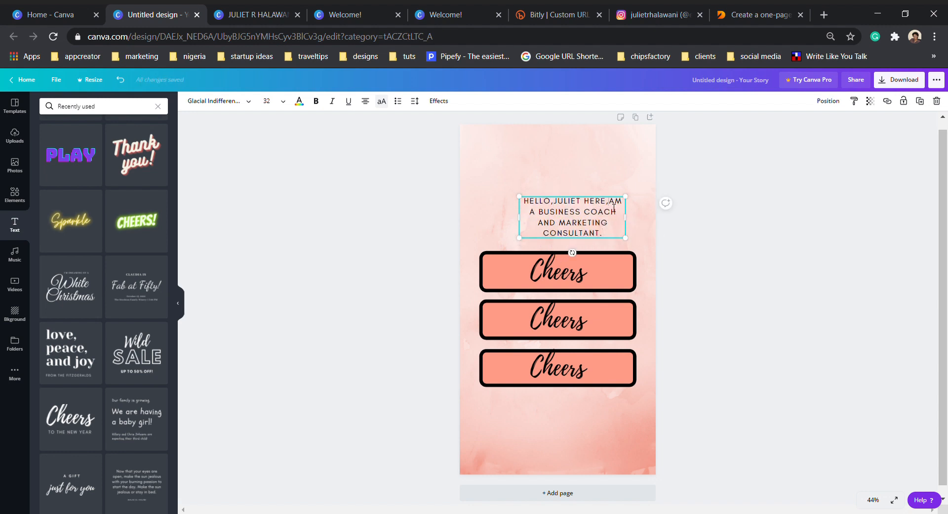
Step: Correct the introduction to read "HERE. IAM A BUSINESS COACH" and move it up, centred above the three bars
key("BackSpace")
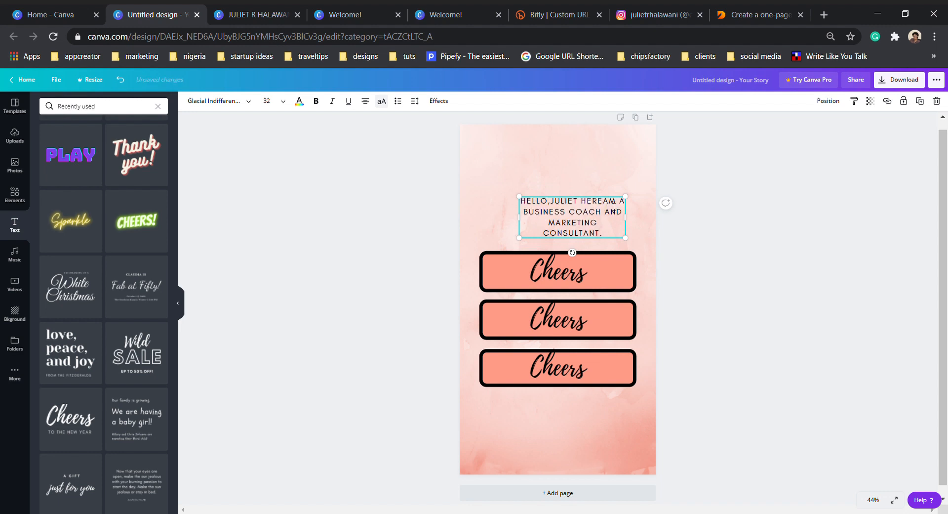
type(".")
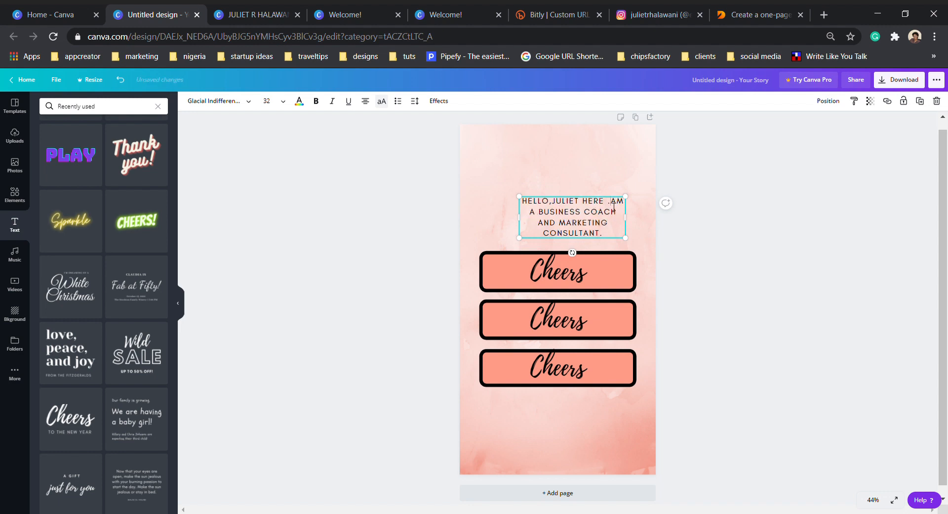
type("I")
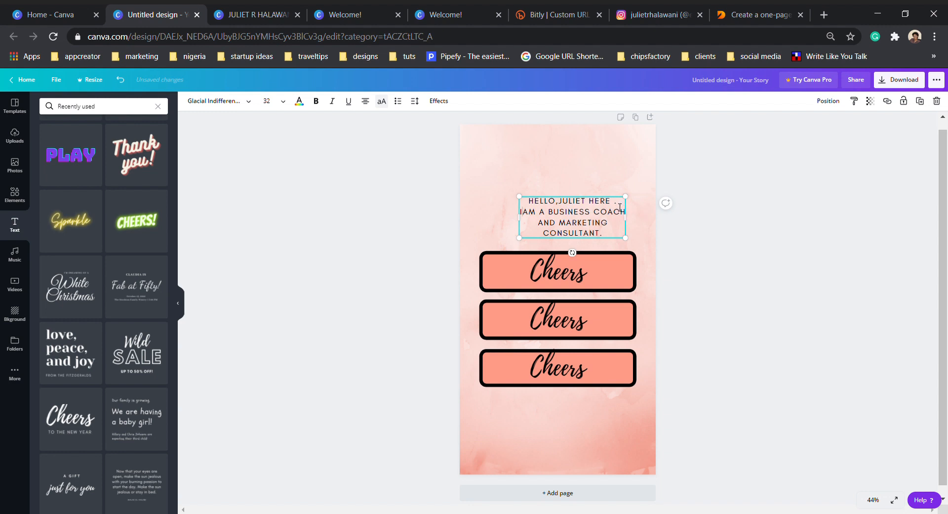
key("BackSpace")
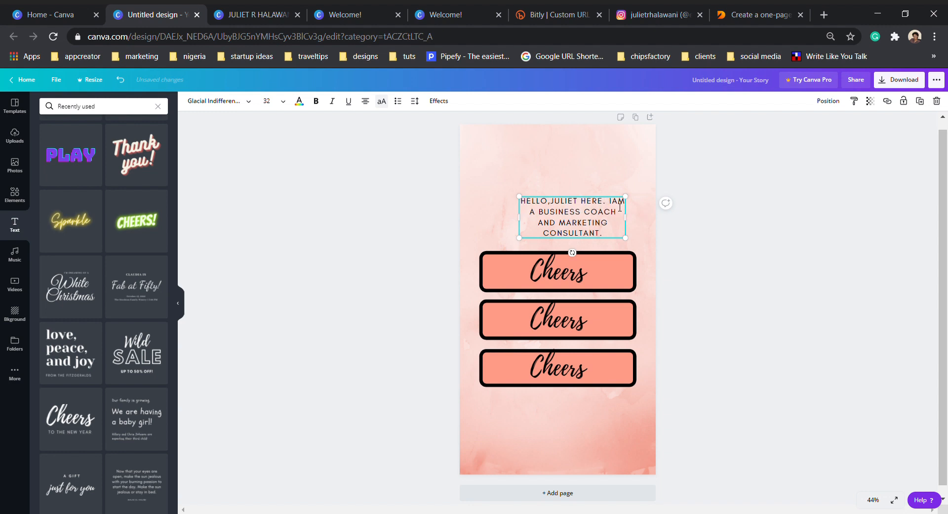
key("Return")
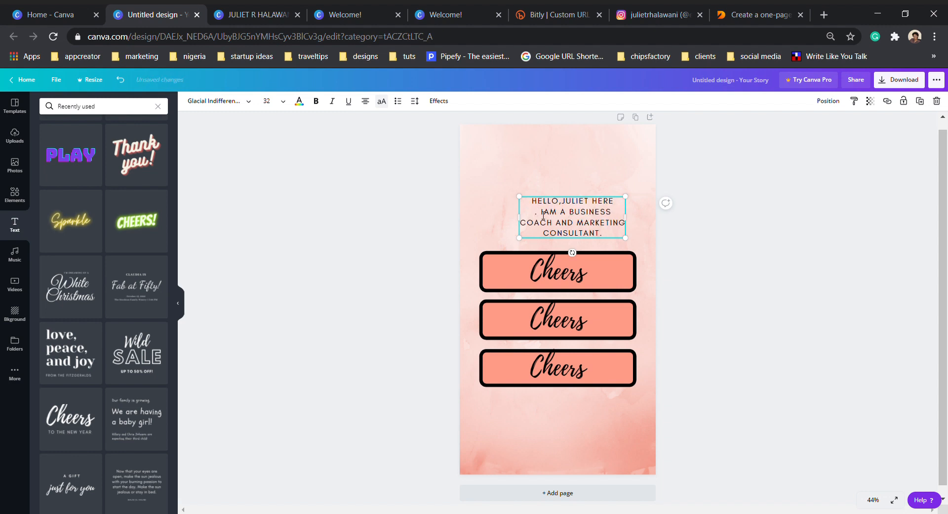
key("BackSpace")
key("BackSpace")
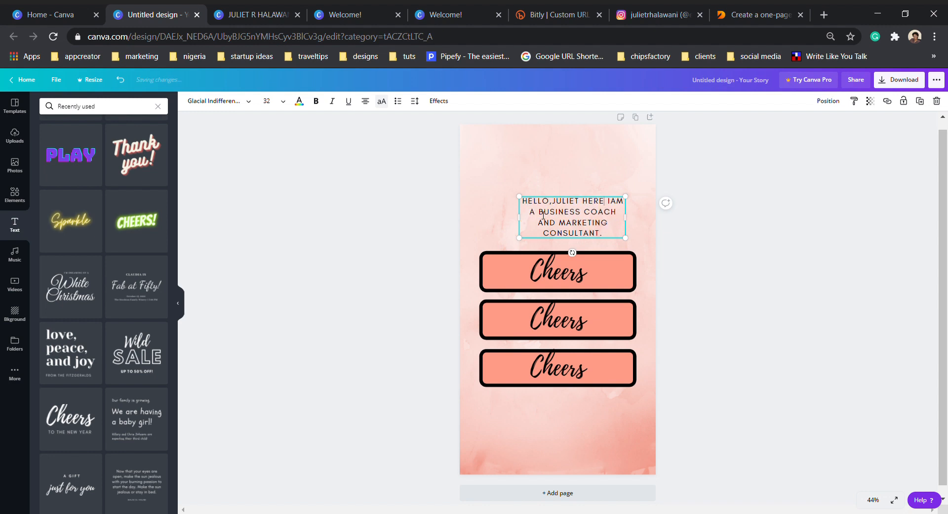
type(".")
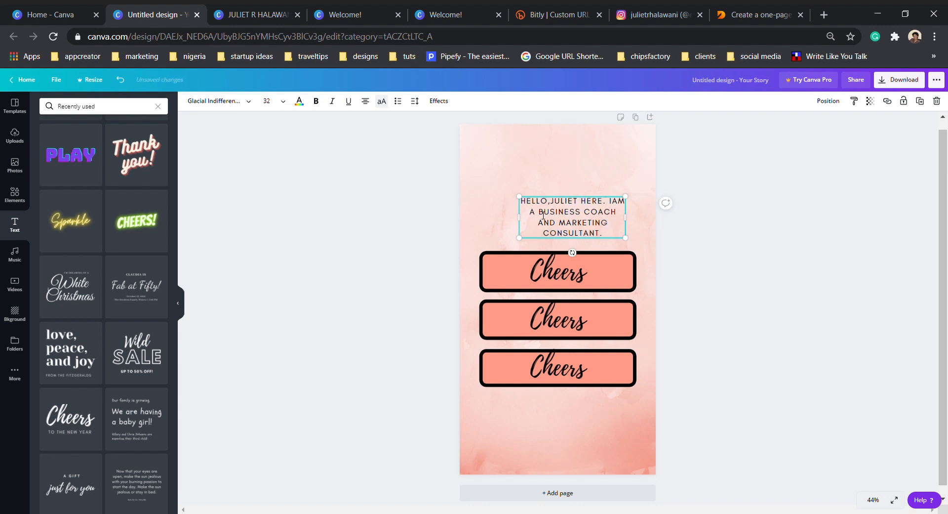
left_click_drag(573, 200, 560, 185)
left_click(614, 154)
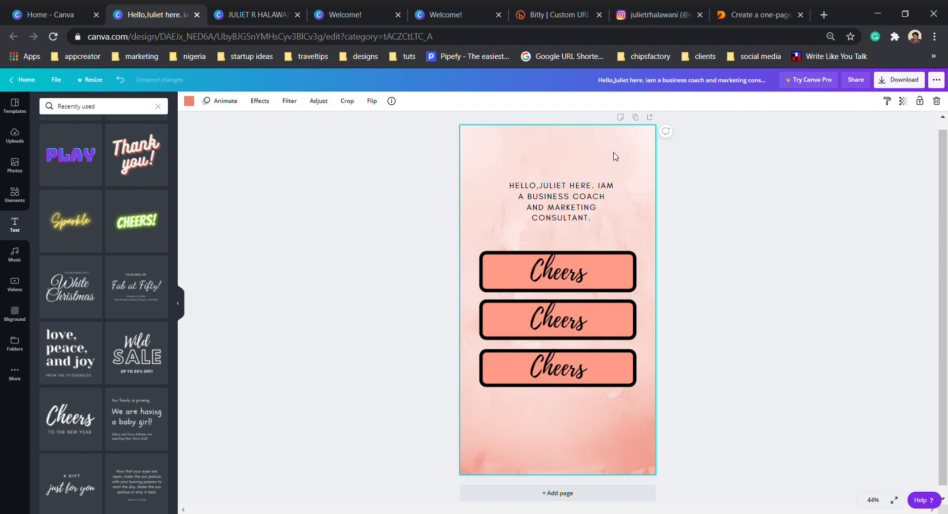
Step: Look through the uploaded images for a logo to put on the page
left_click(21, 197)
scroll(85, 244, "down", 6)
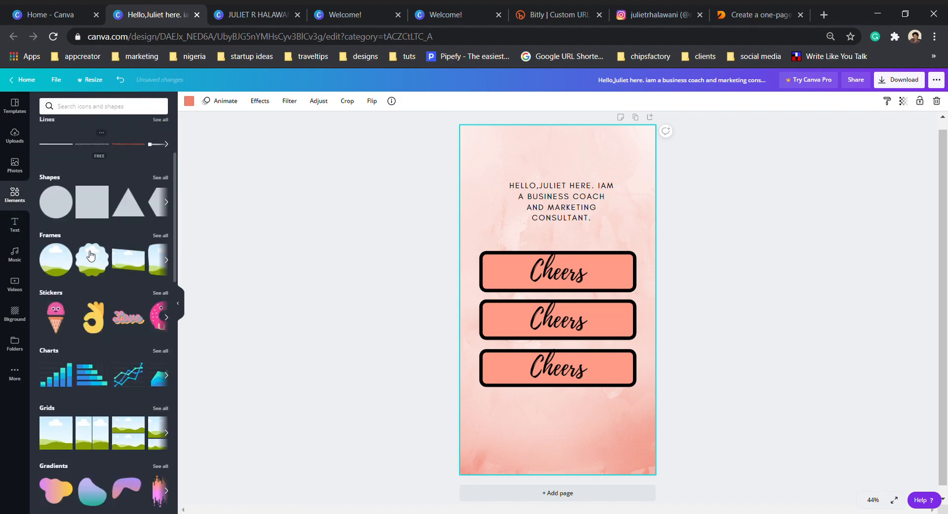
left_click(15, 136)
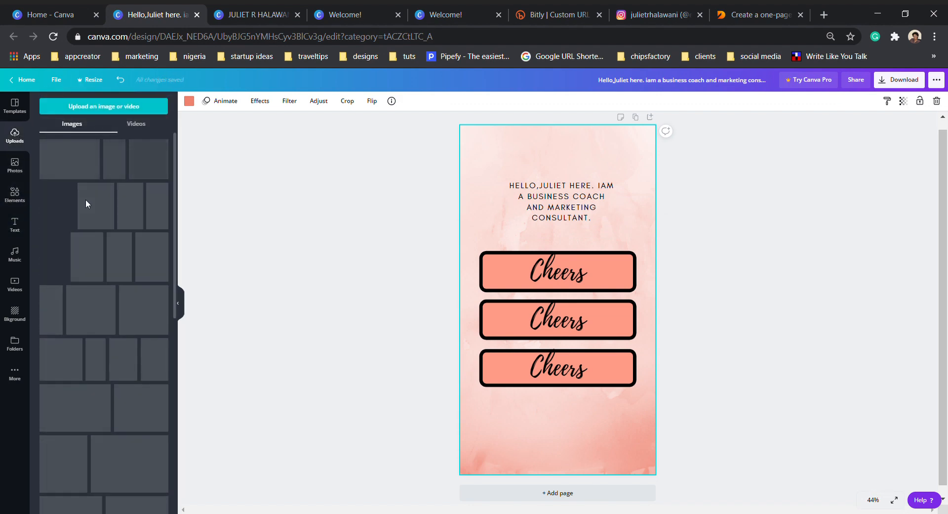
scroll(99, 279, "down", 5)
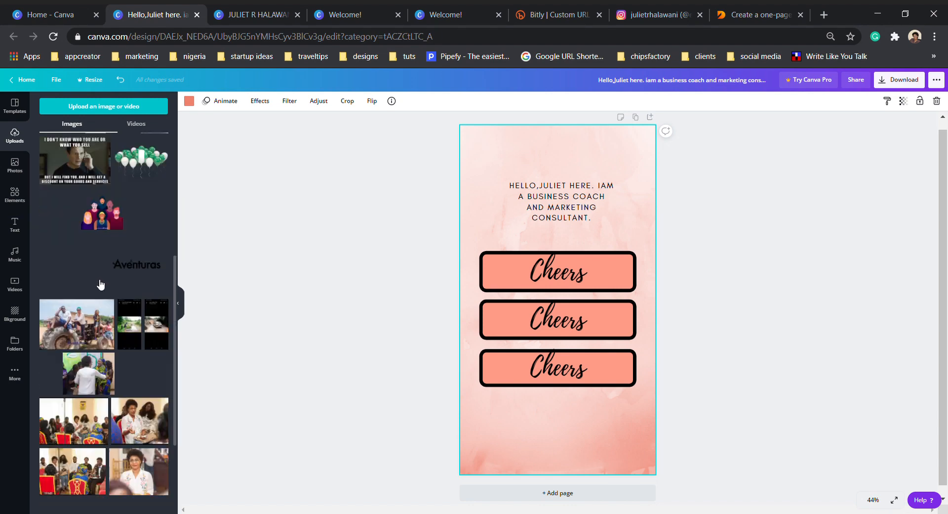
scroll(107, 290, "down", 10)
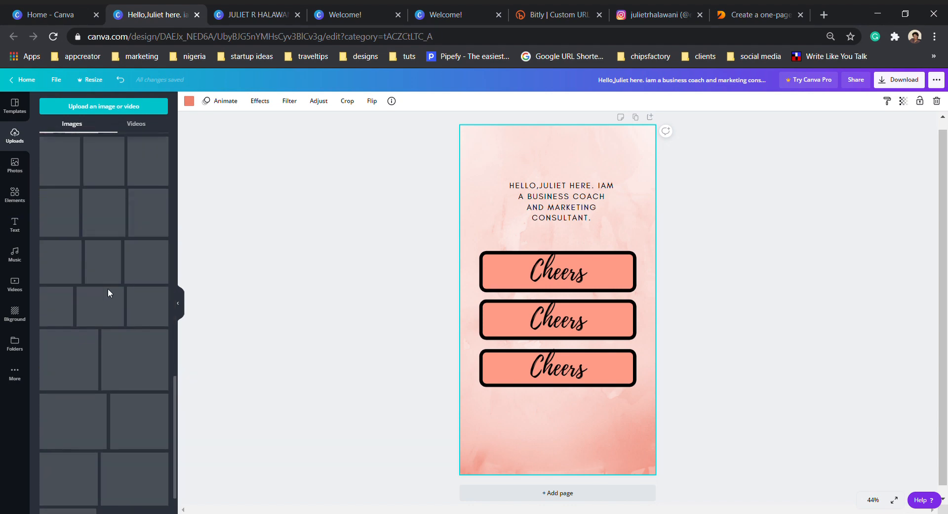
scroll(109, 293, "down", 5)
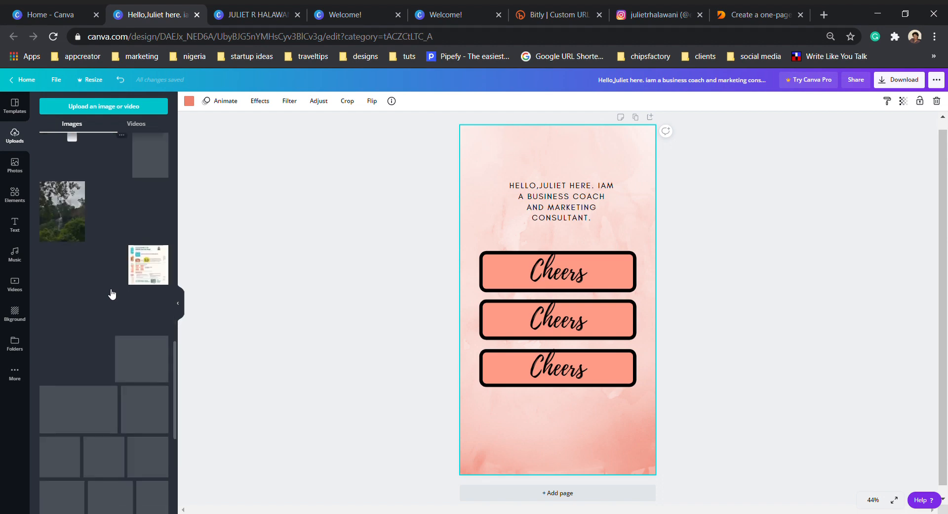
scroll(111, 293, "down", 4)
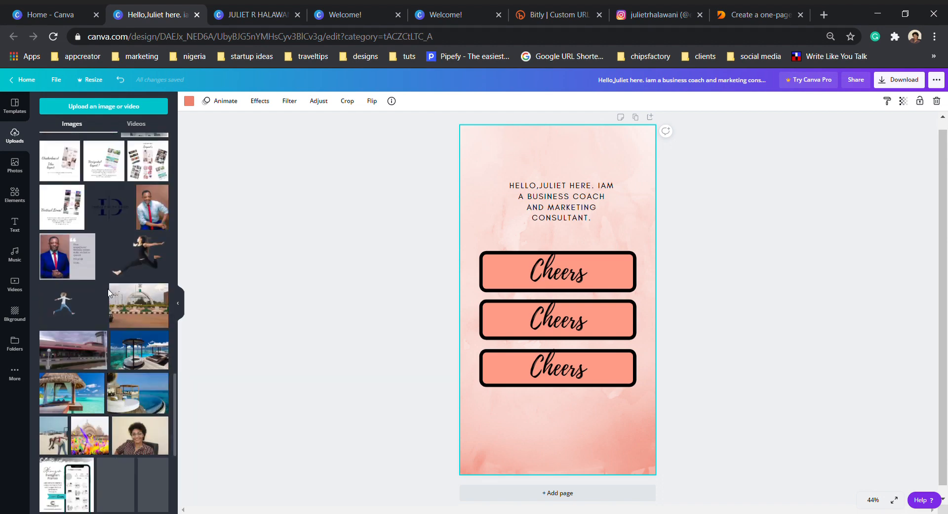
scroll(109, 293, "down", 10)
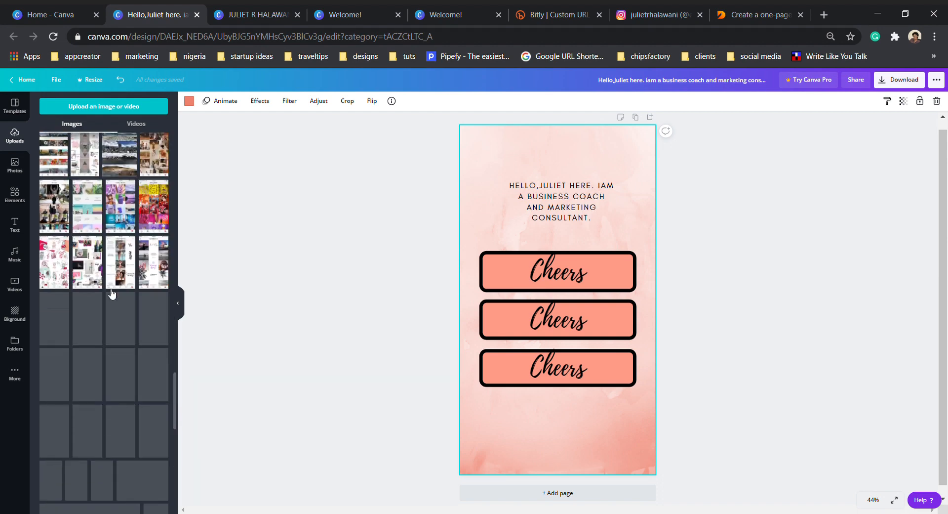
scroll(111, 293, "down", 6)
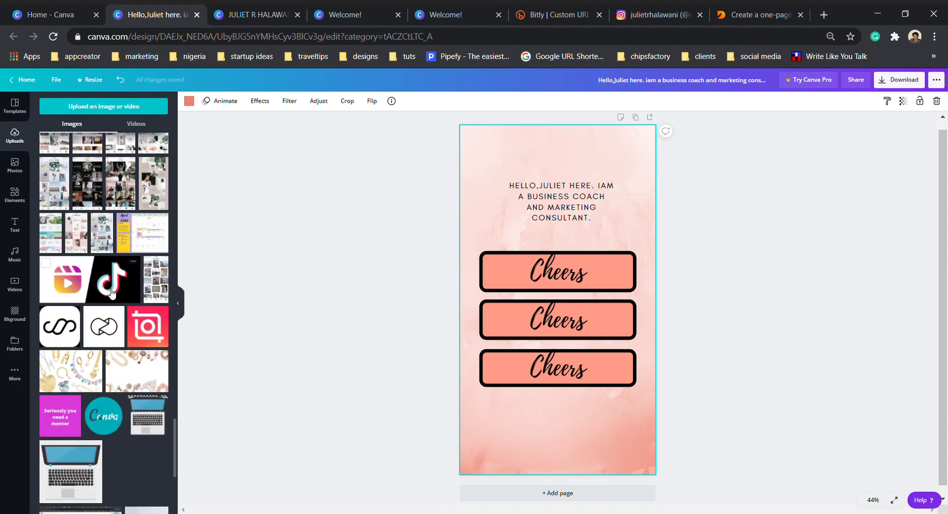
scroll(111, 293, "down", 8)
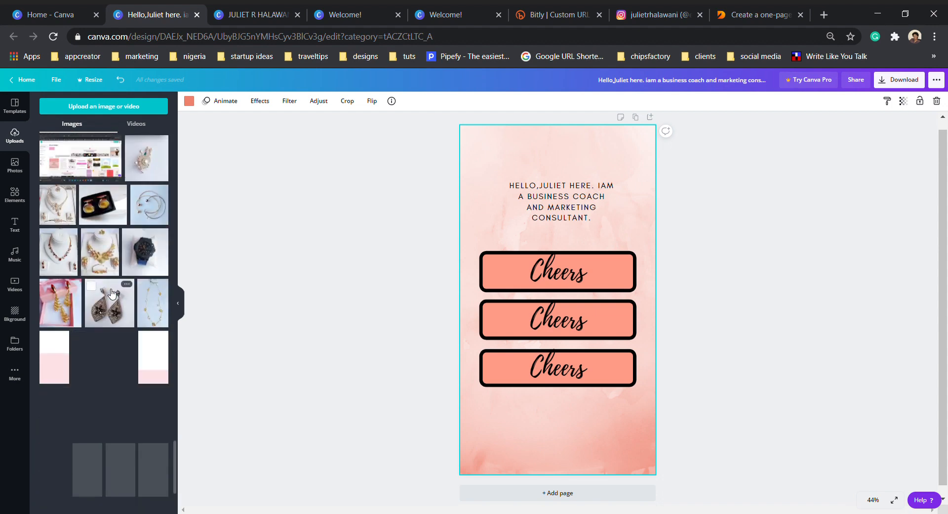
scroll(109, 293, "down", 8)
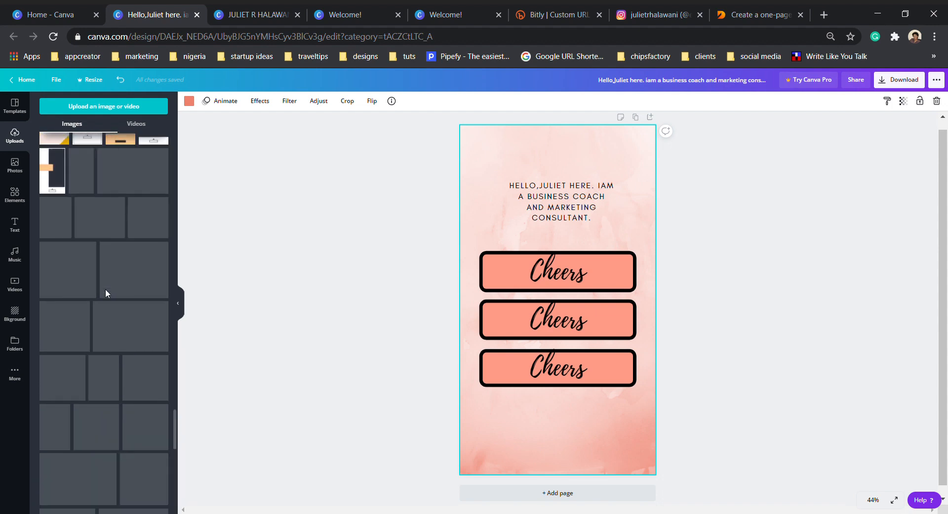
scroll(106, 293, "down", 3)
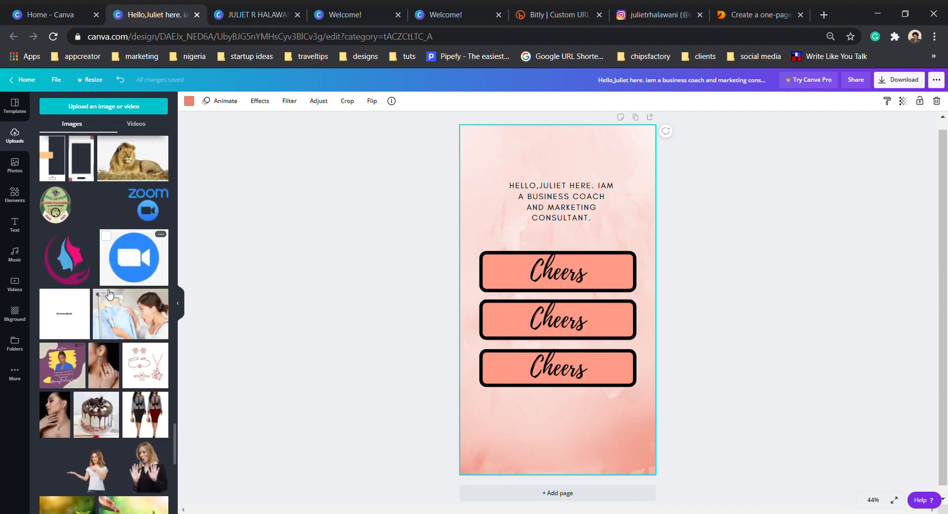
scroll(110, 293, "down", 5)
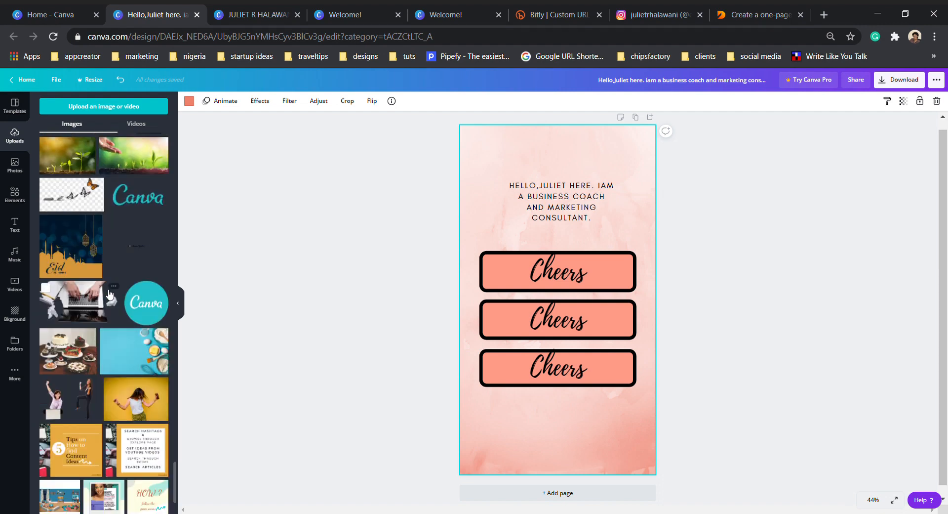
scroll(110, 294, "down", 7)
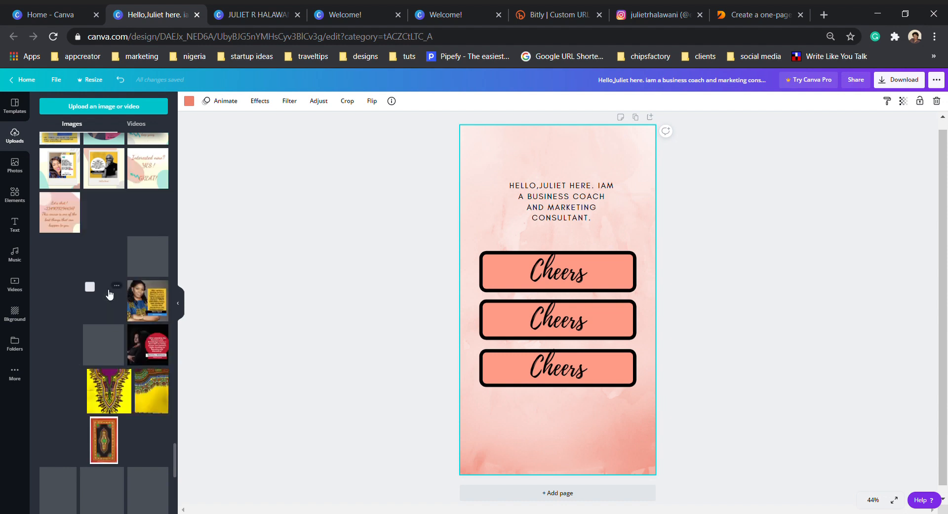
scroll(110, 294, "down", 5)
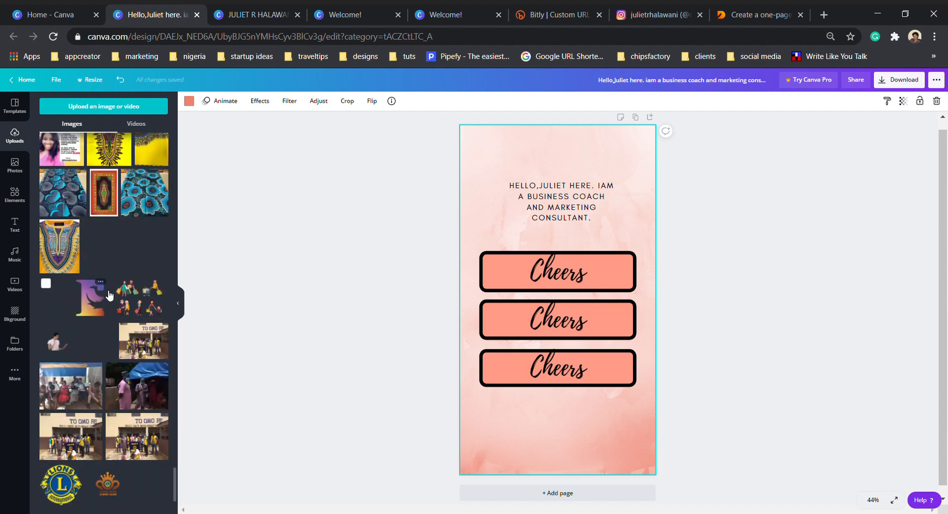
Step: Add the uploaded purple-to-orange letter E logo, reduce it to a small image and place it in the page's upper-right corner
left_click(101, 301)
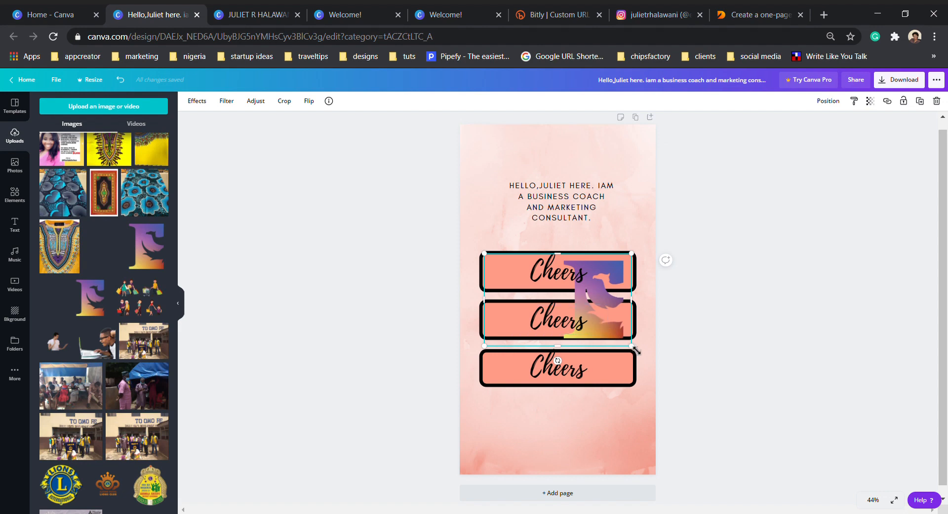
left_click_drag(631, 346, 630, 184)
left_click_drag(563, 147, 636, 215)
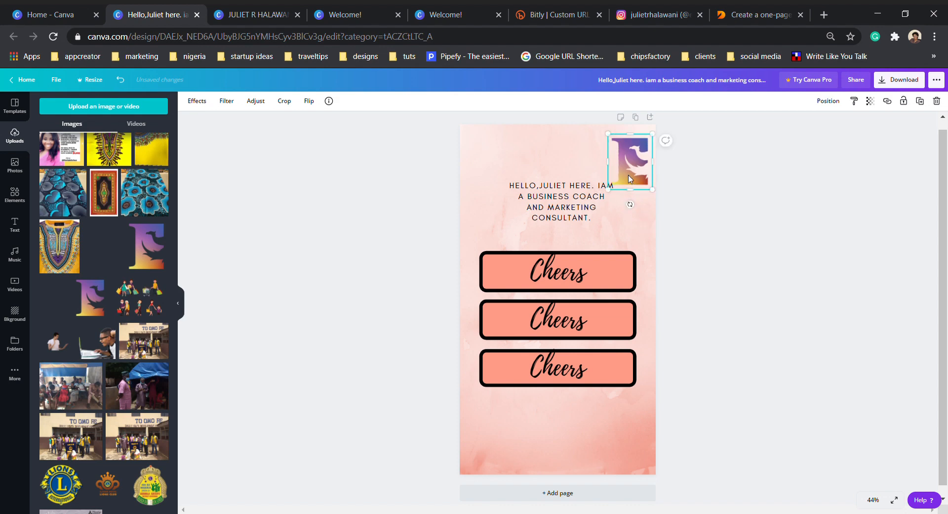
Step: Move the logo to the page's upper-left corner and change the first bar's label to "Call me"
left_click_drag(632, 179, 482, 176)
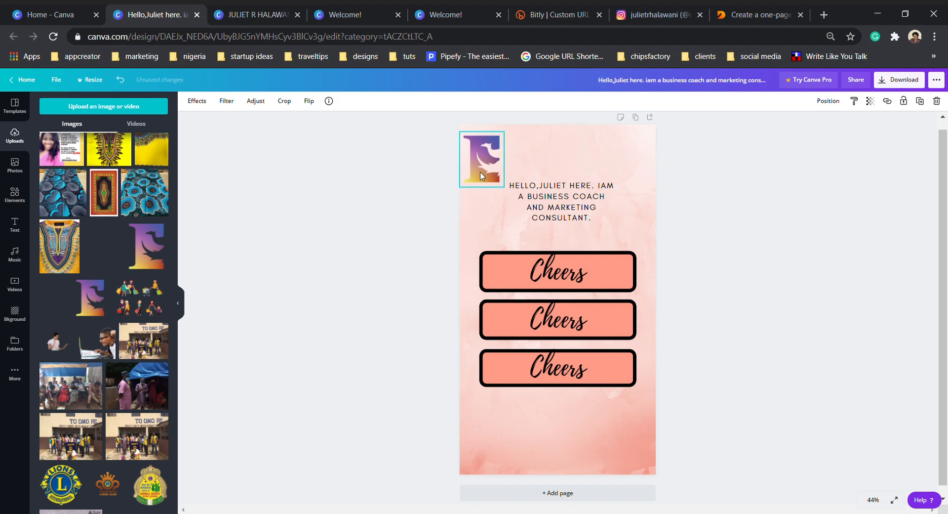
left_click(620, 220)
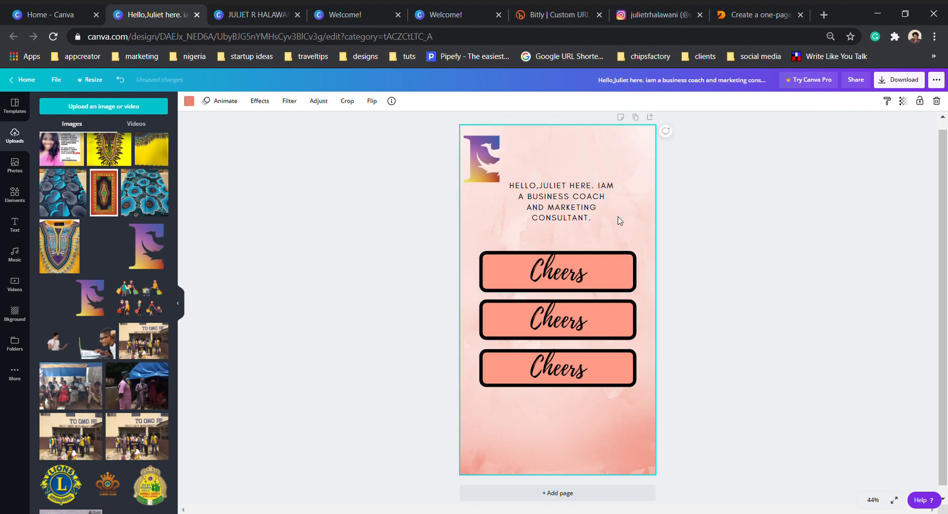
left_click(573, 273)
left_click_drag(587, 275, 535, 271)
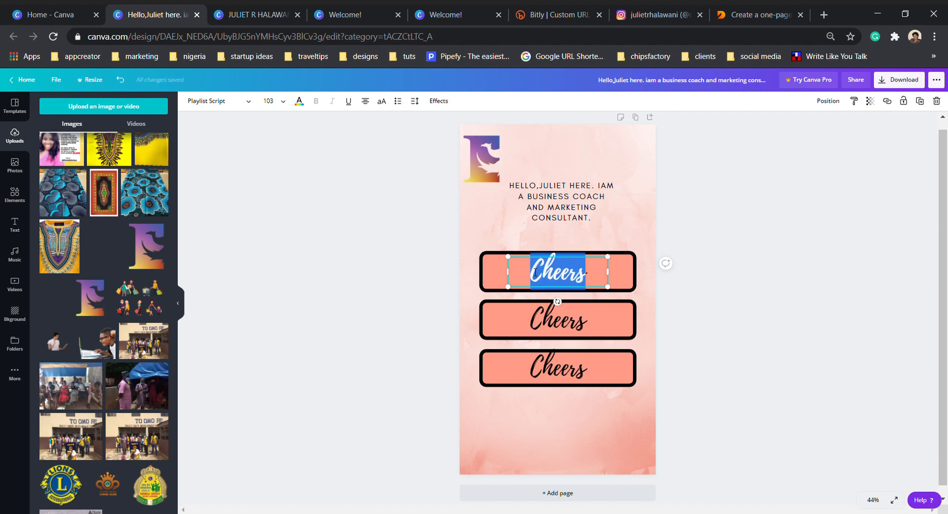
type("C")
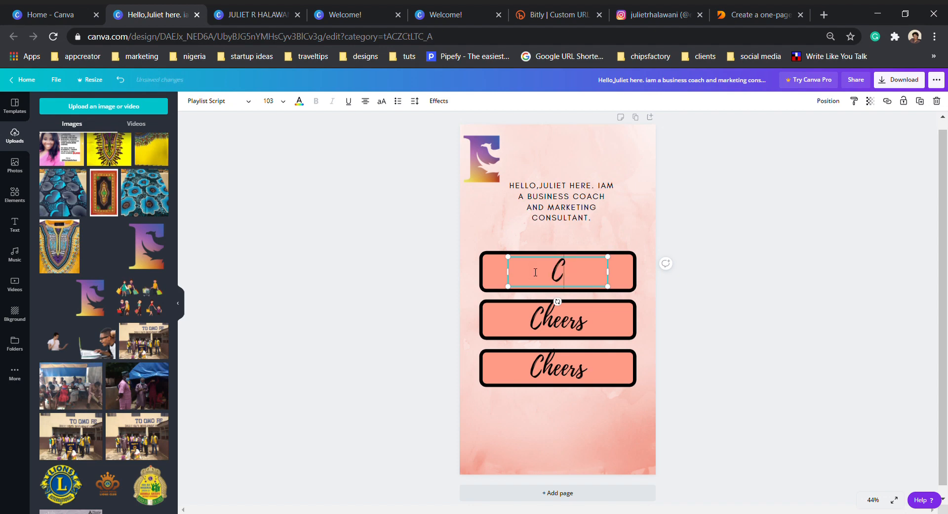
type("all me")
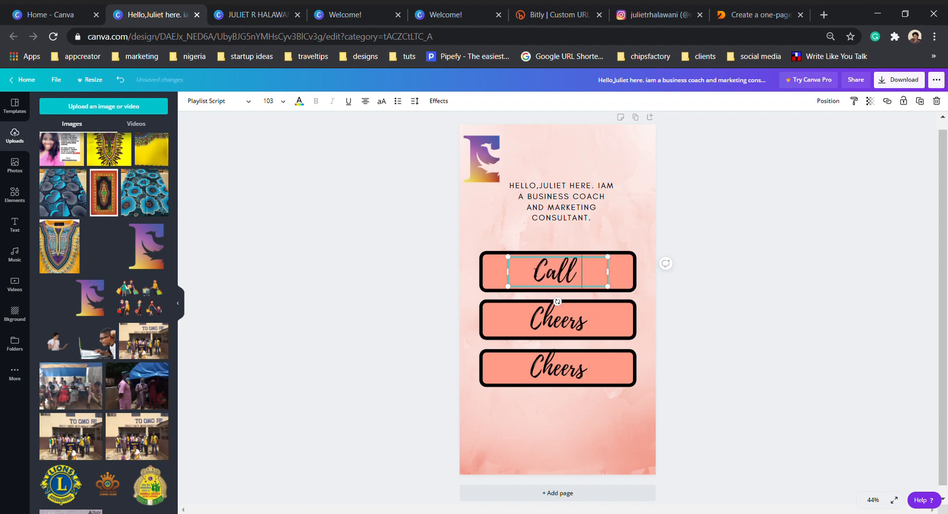
Step: Replace the second bar's label with "shoes"
left_click(573, 322)
left_click(595, 322)
key("BackSpace")
key("BackSpace")
key("BackSpace")
key("BackSpace")
key("BackSpace")
key("BackSpace")
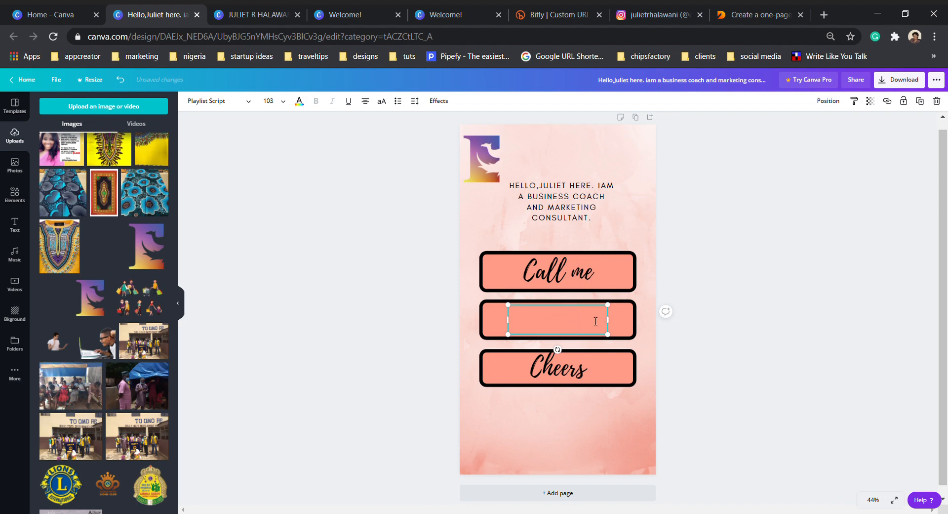
type("shoes")
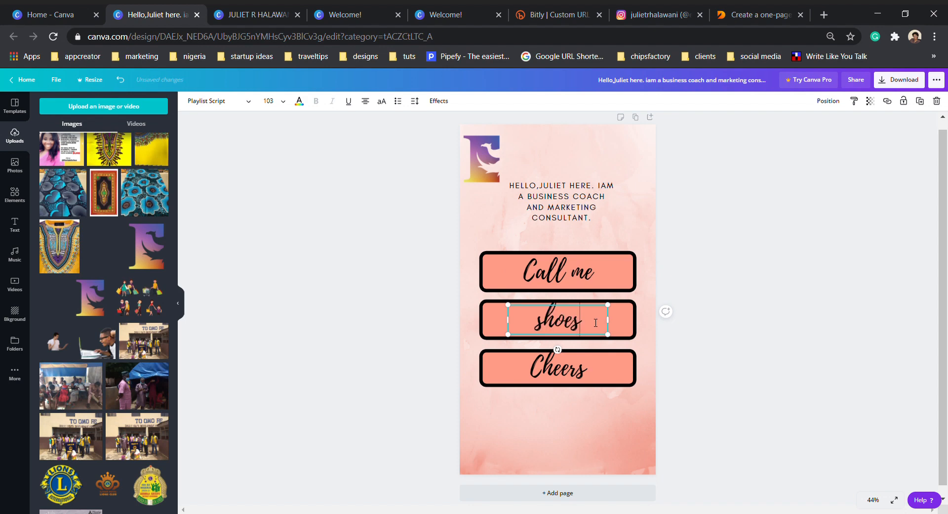
Step: Replace the third bar's label with "products"
left_click(592, 374)
left_click(595, 375)
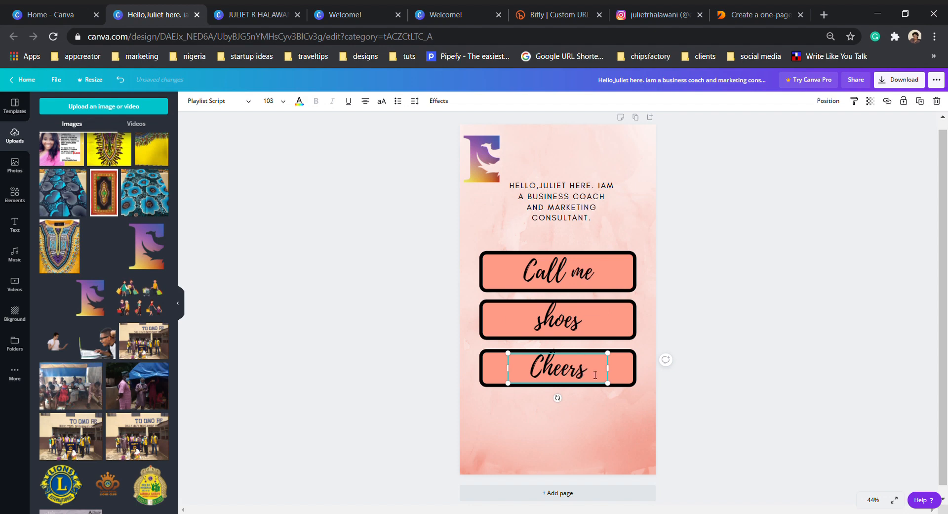
key("BackSpace")
key("BackSpace")
key("BackSpace")
key("BackSpace")
key("BackSpace")
key("BackSpace")
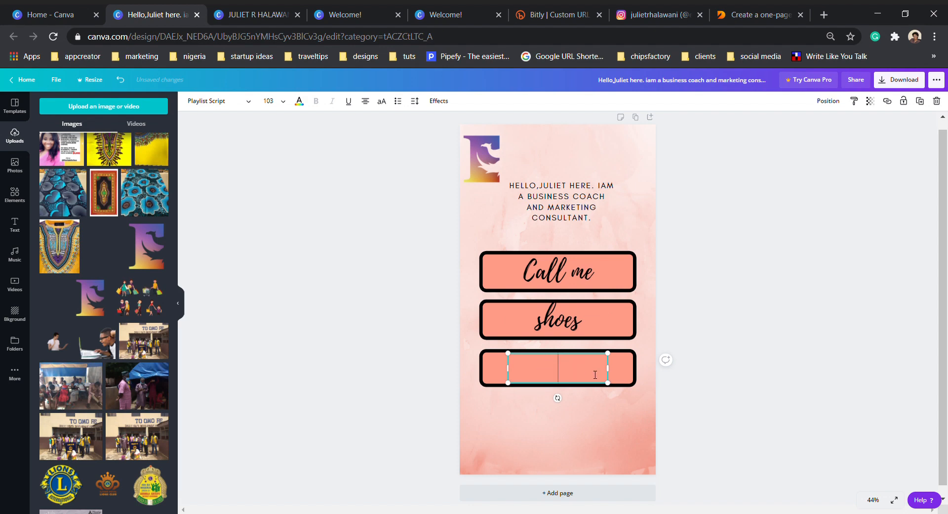
type("products")
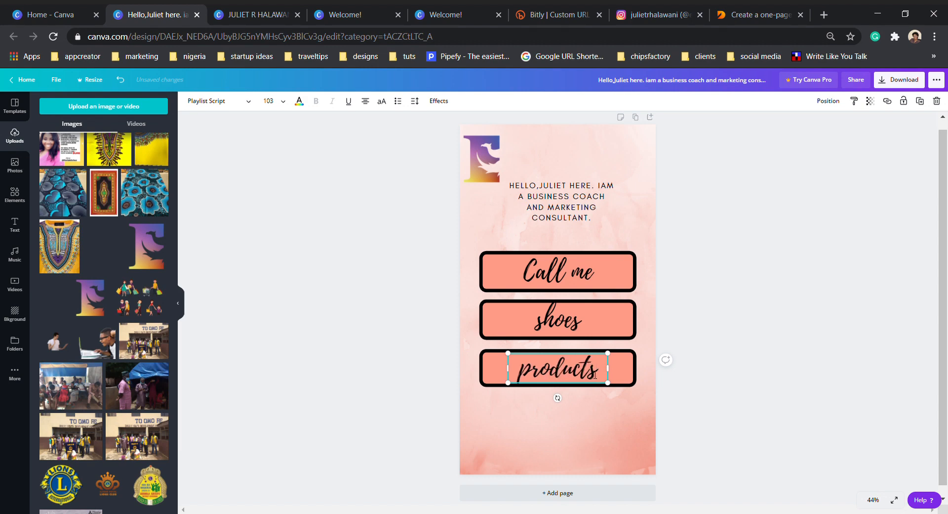
Step: Open the link entry for the "products" label and close it without entering an address
left_click(920, 100)
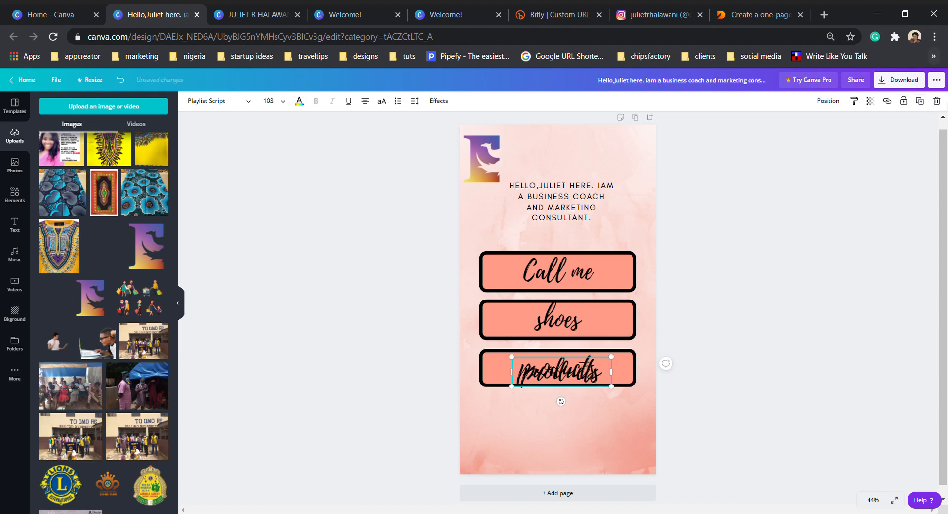
left_click(936, 102)
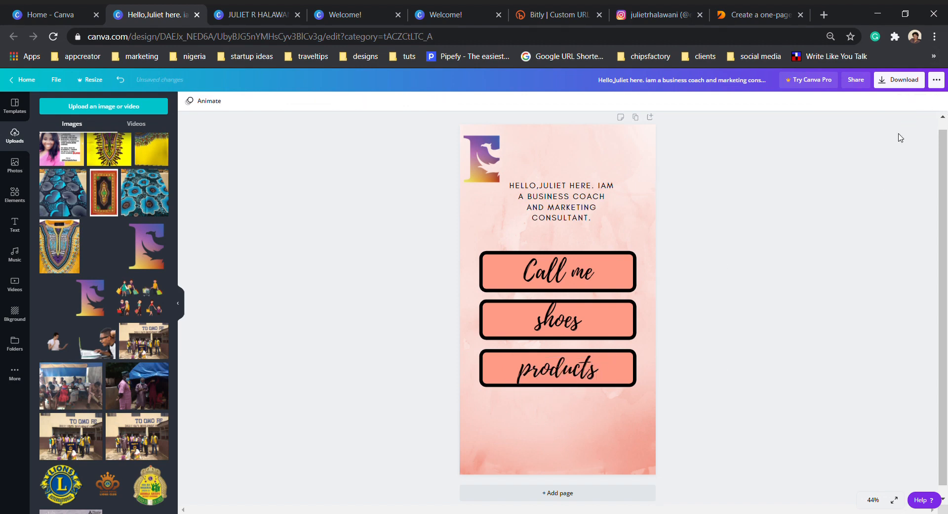
left_click(544, 375)
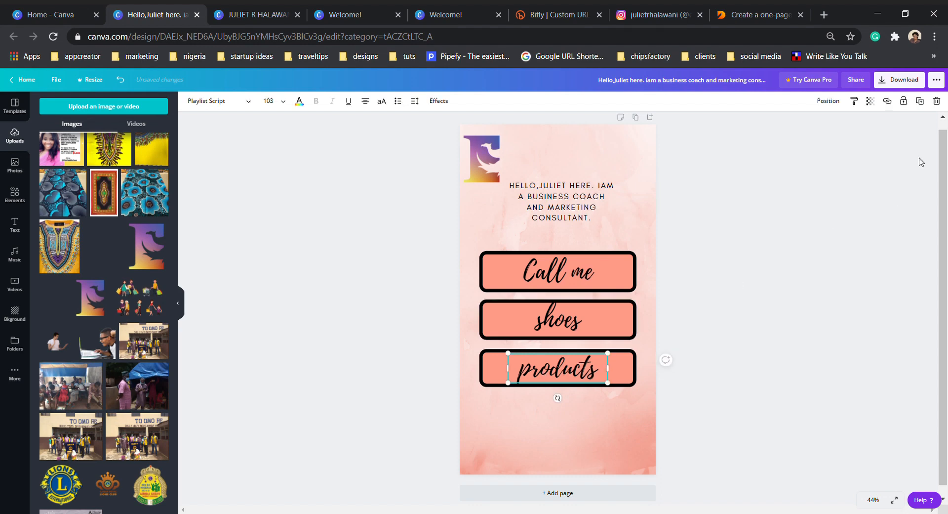
left_click(887, 101)
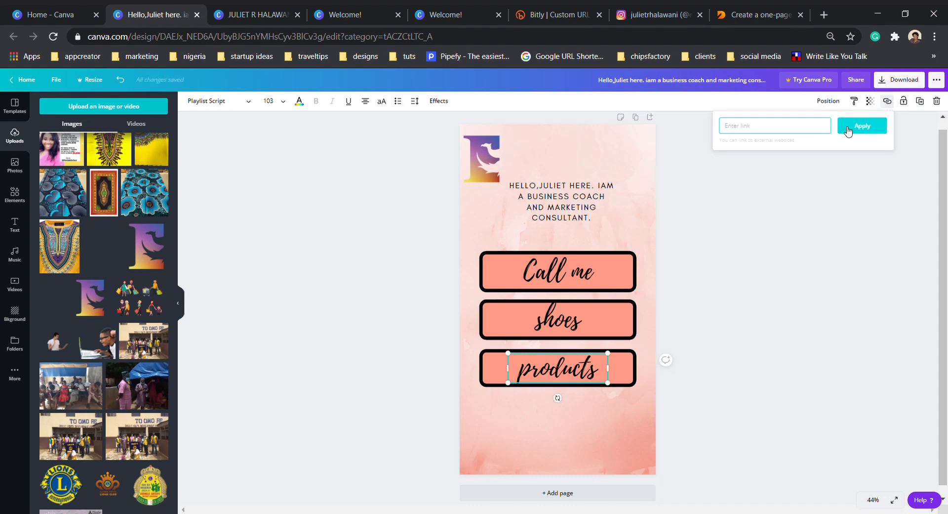
left_click(940, 321)
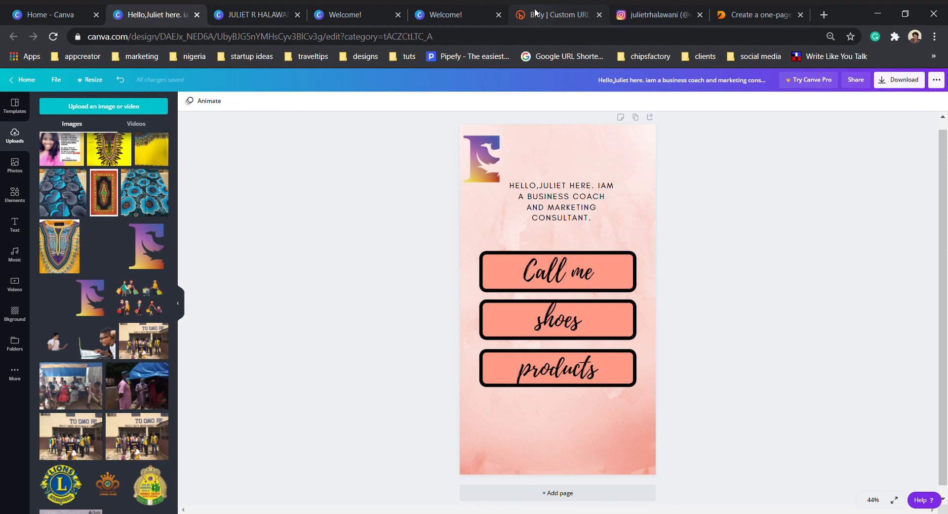
Step: Compare the new page with the finished example design and its published "Welcome!" website
left_click(254, 20)
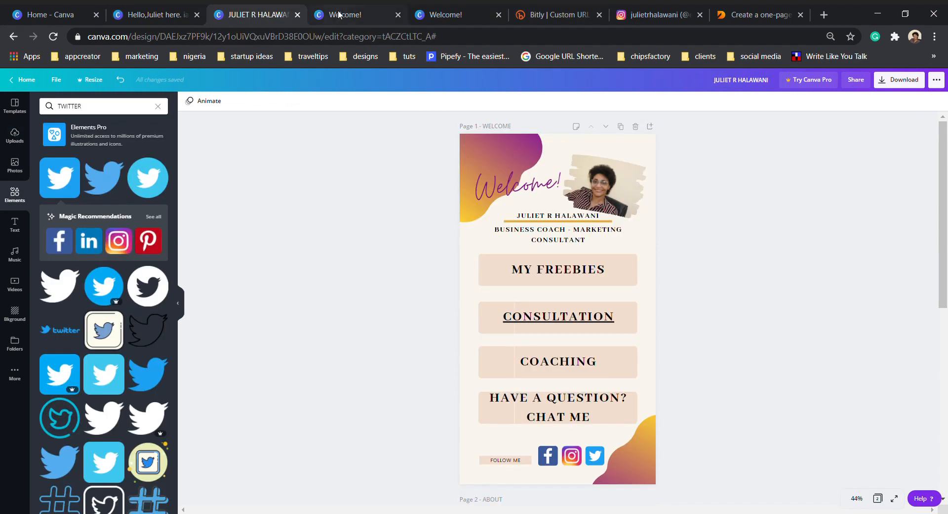
left_click(339, 15)
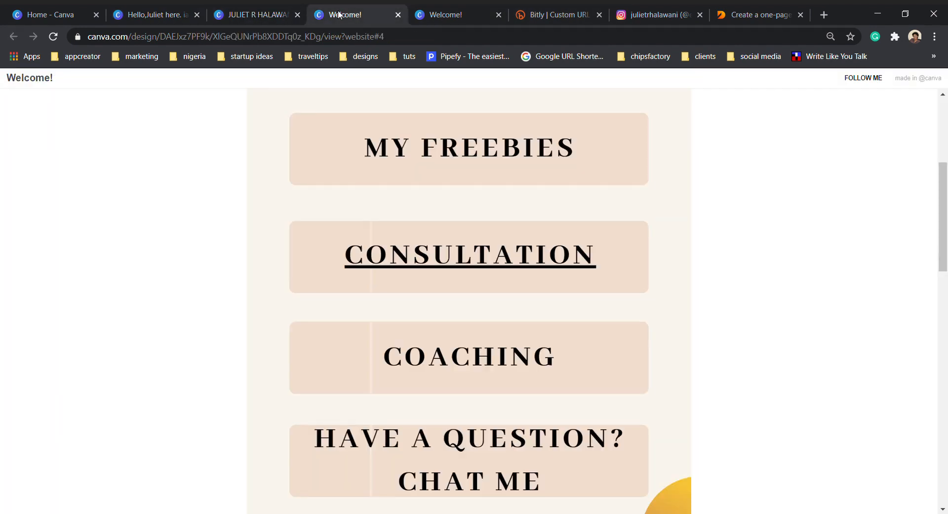
left_click(416, 37)
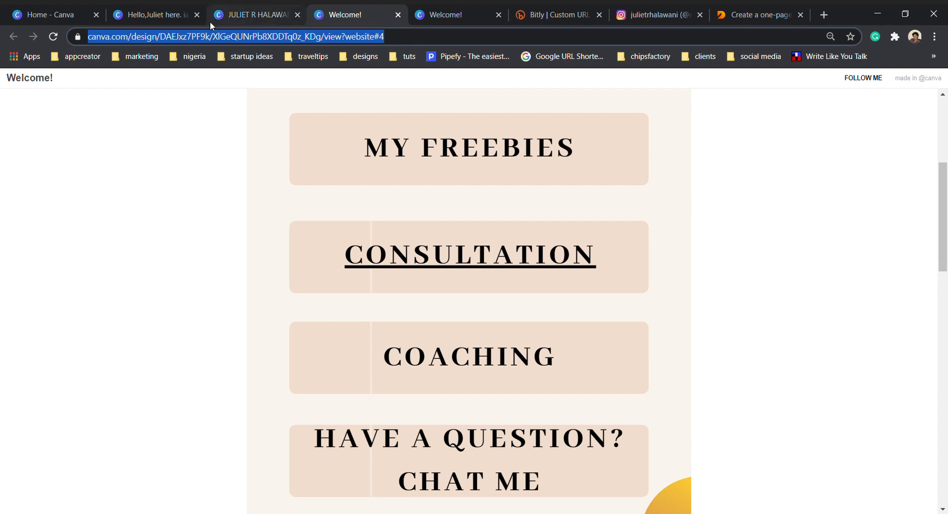
left_click(155, 15)
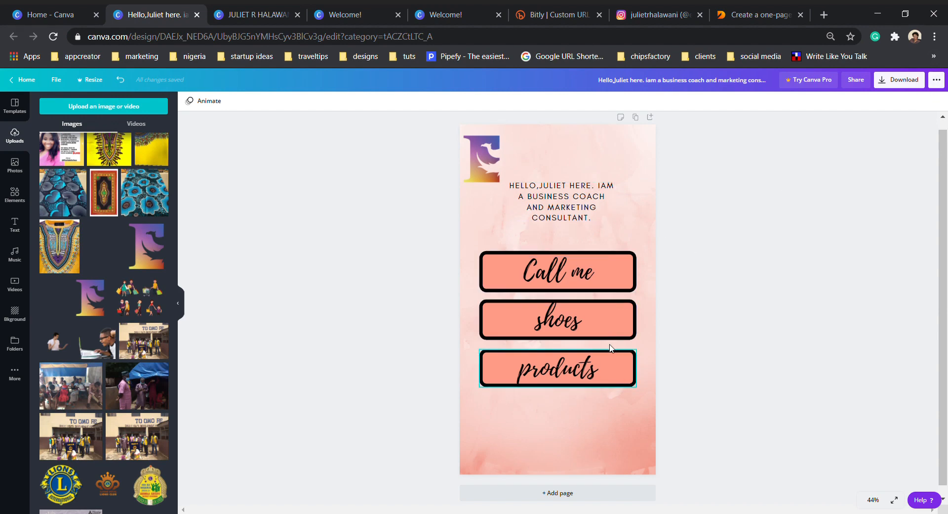
left_click(251, 10)
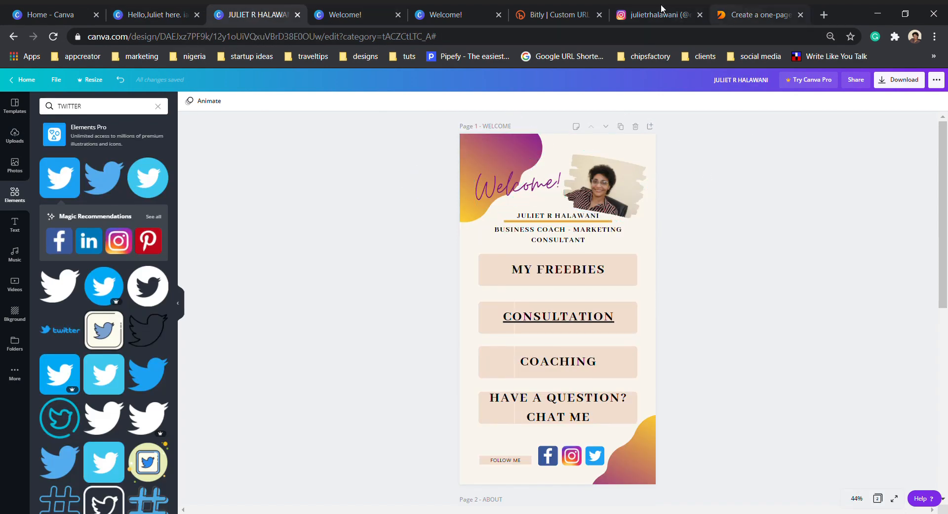
left_click(334, 17)
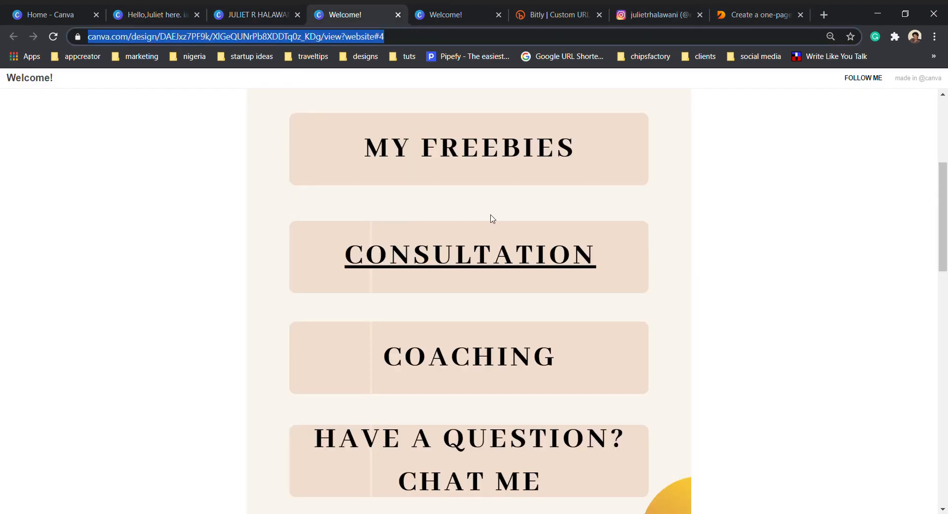
Step: Close the duplicate published "Welcome!" page and copy the web address of the one ending in "#2:follow-me"
left_click(423, 15)
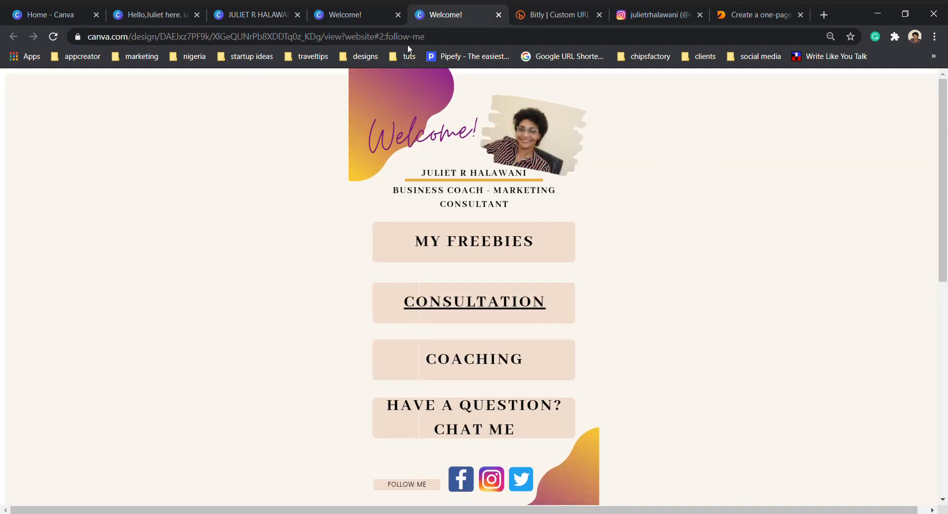
left_click(398, 15)
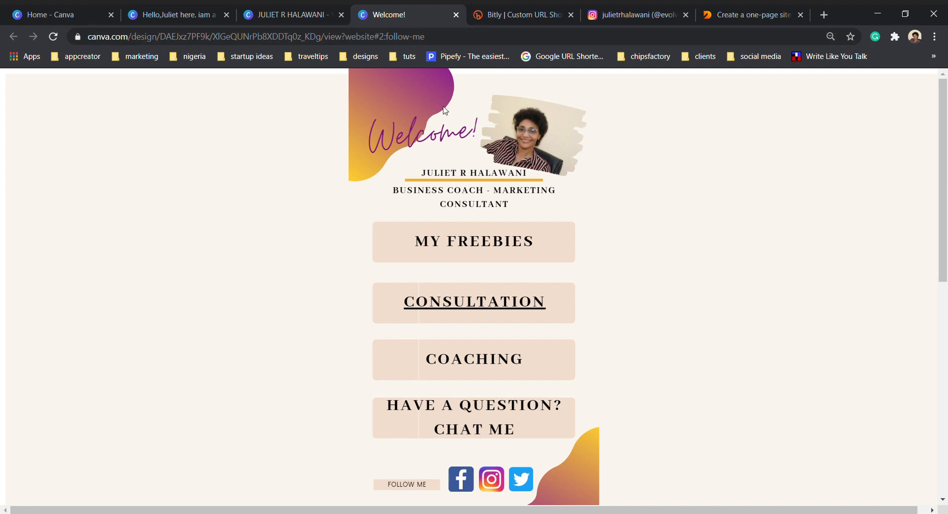
left_click(439, 41)
key("ctrl+c")
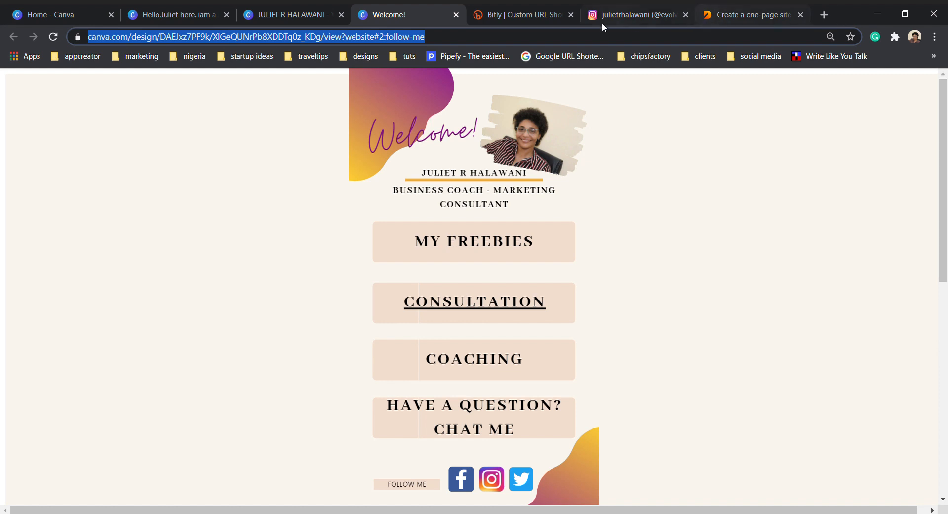
Step: Switch to Bitly, shorten the copied website address and copy the resulting short link
left_click(526, 15)
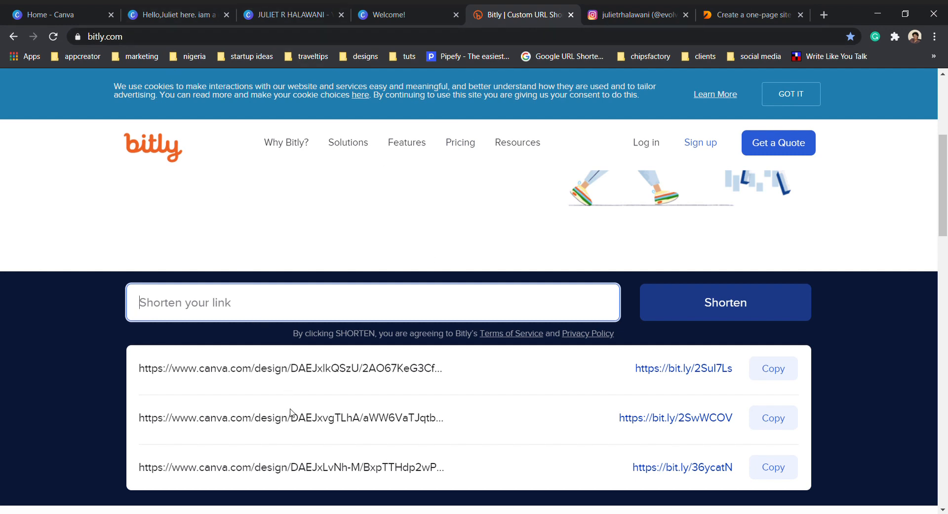
key("ctrl+v")
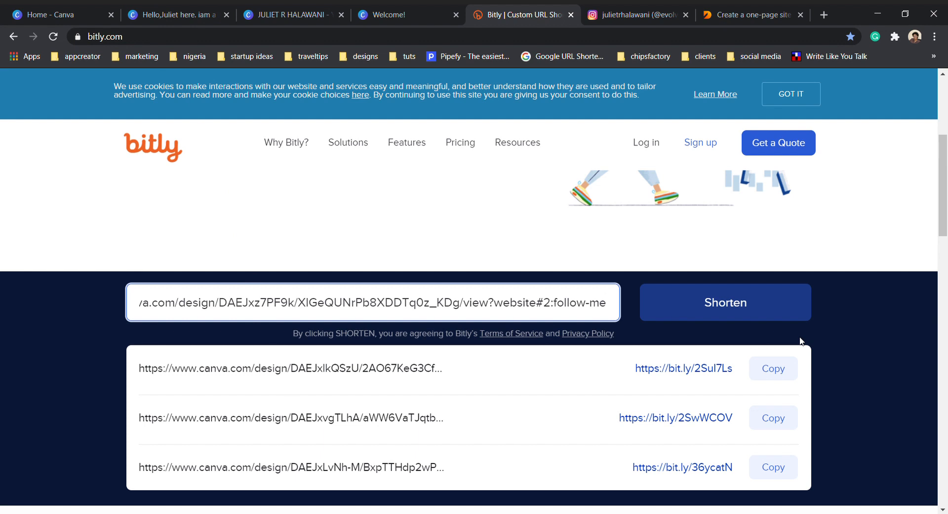
left_click(739, 310)
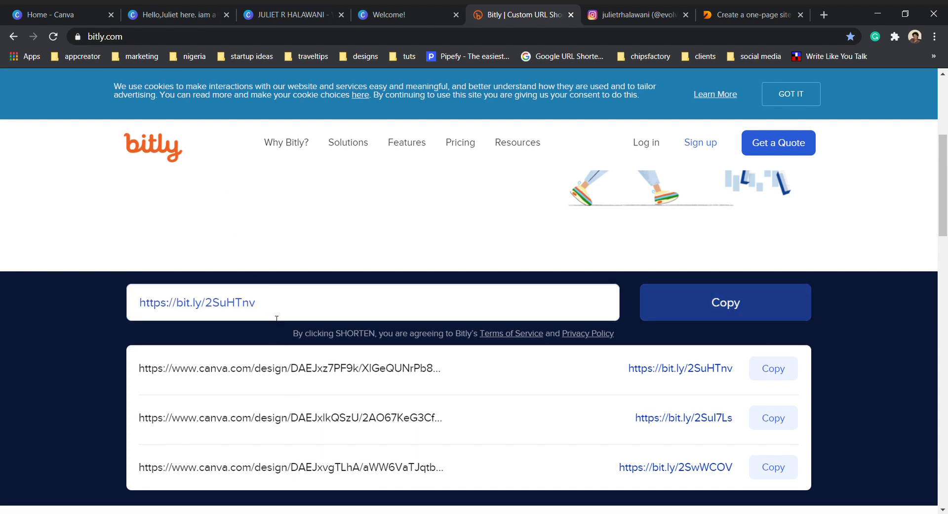
left_click(701, 297)
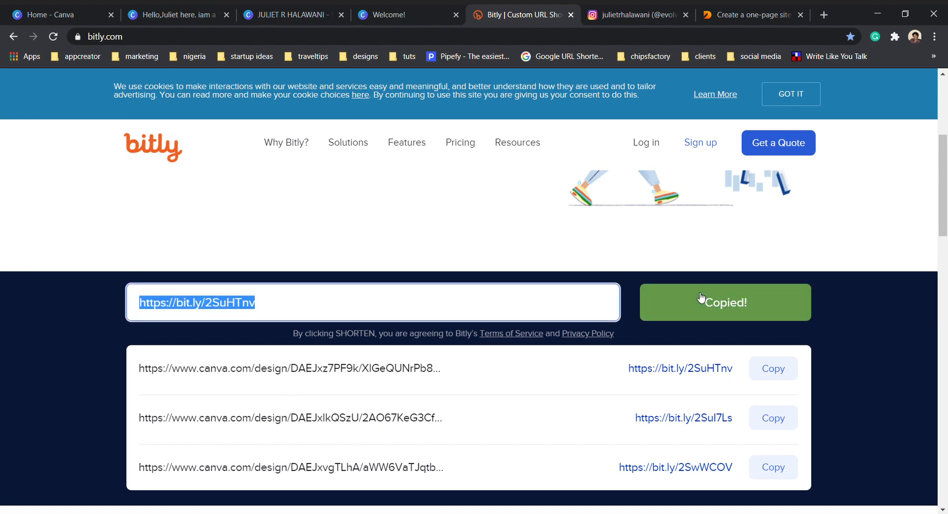
left_click(615, 4)
left_click(533, 136)
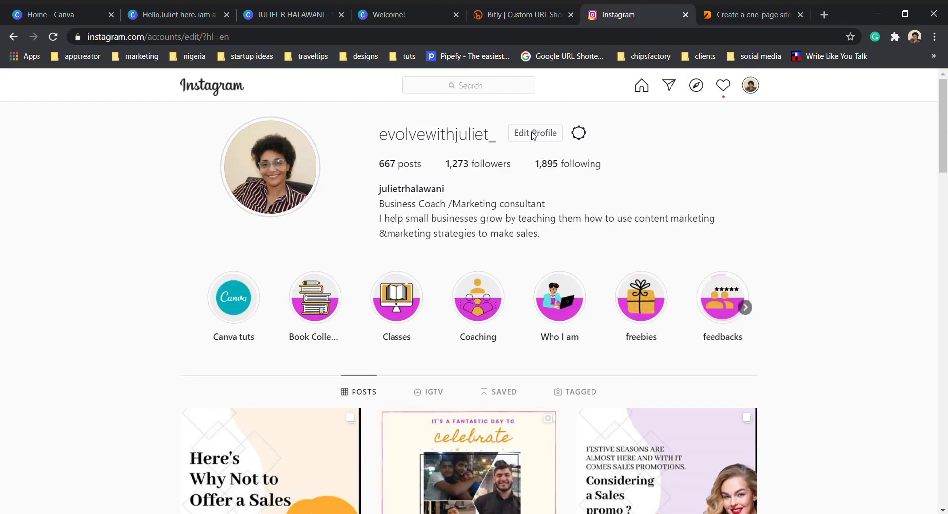
left_click(473, 334)
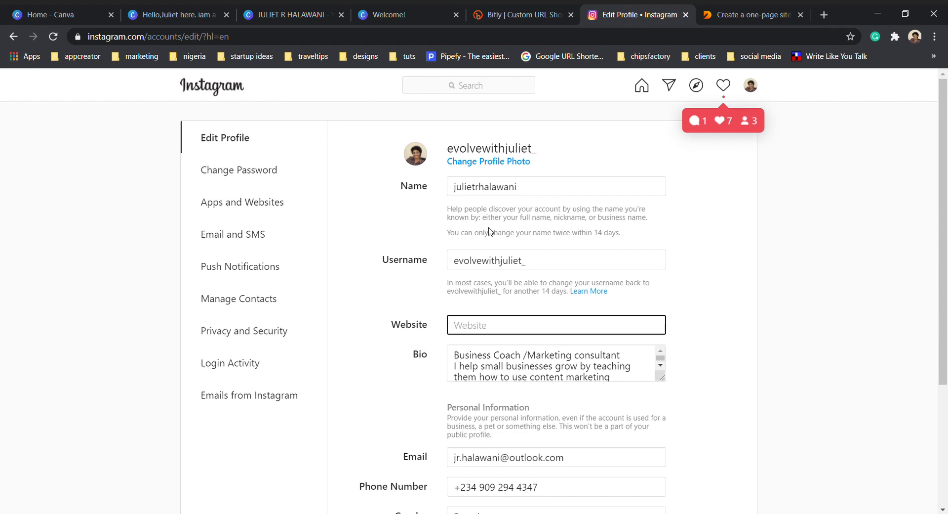
key("ctrl+v")
scroll(556, 319, "down", 3)
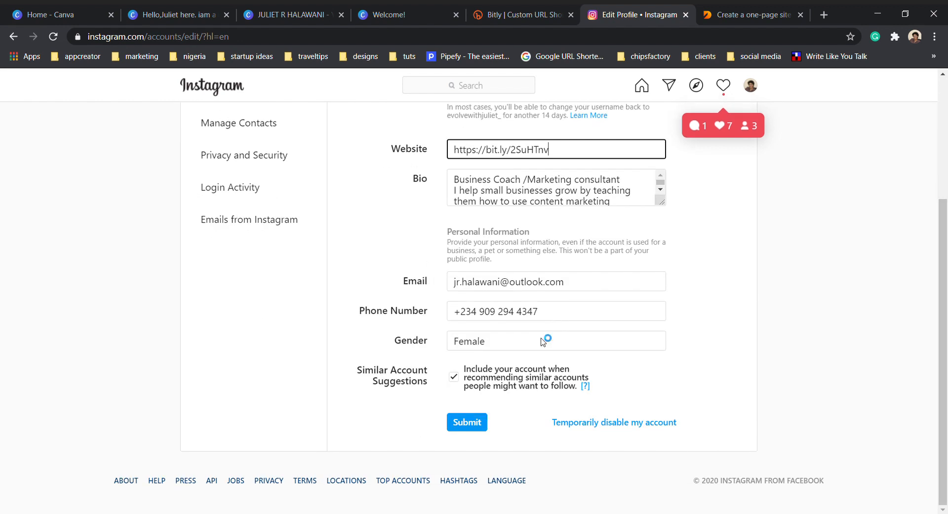
left_click(467, 425)
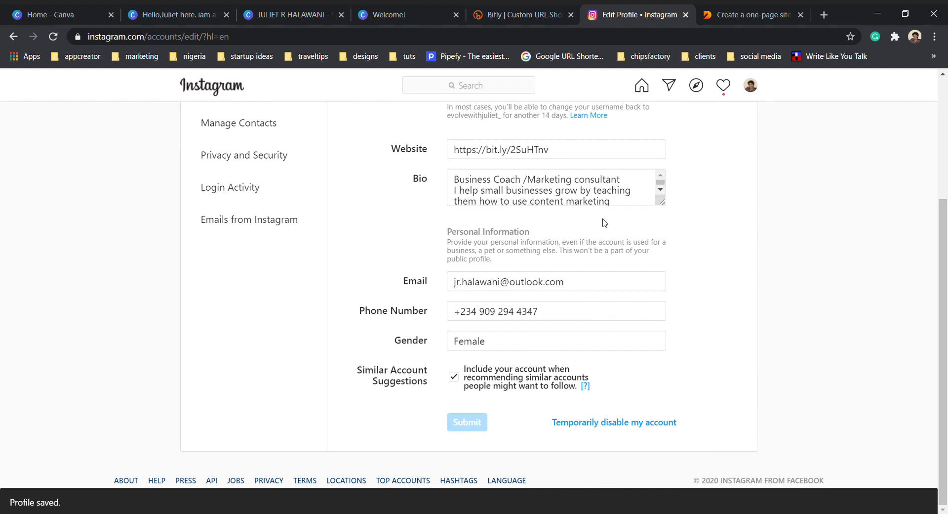
Step: Open the account's own Instagram profile page to check the website link in the bio
scroll(598, 190, "up", 3)
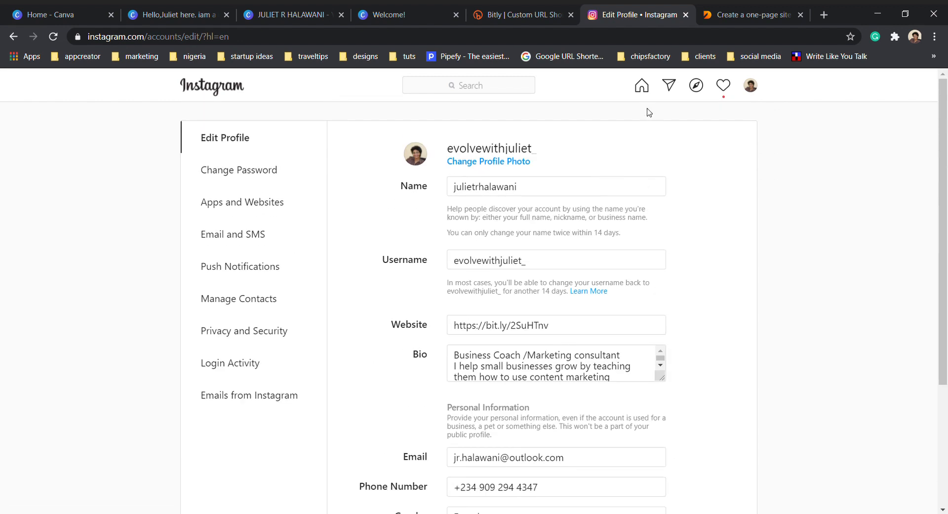
left_click(647, 89)
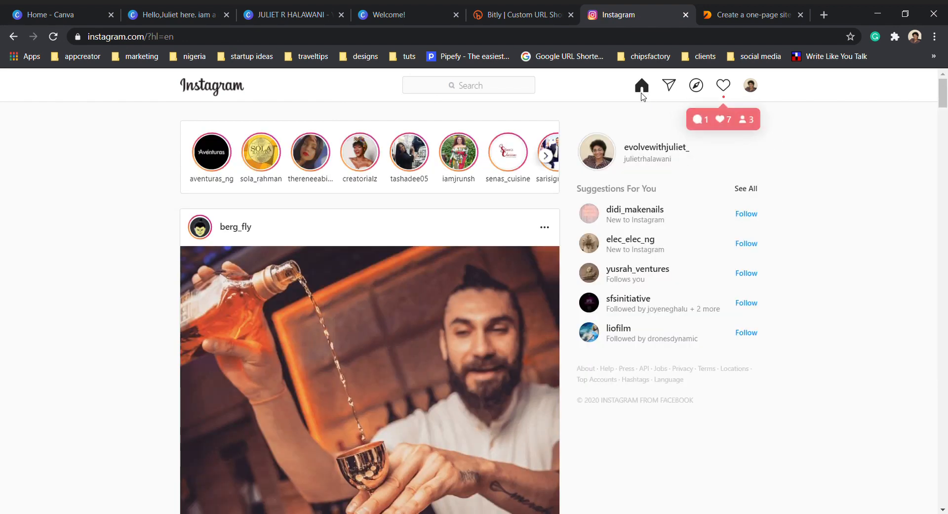
left_click(638, 148)
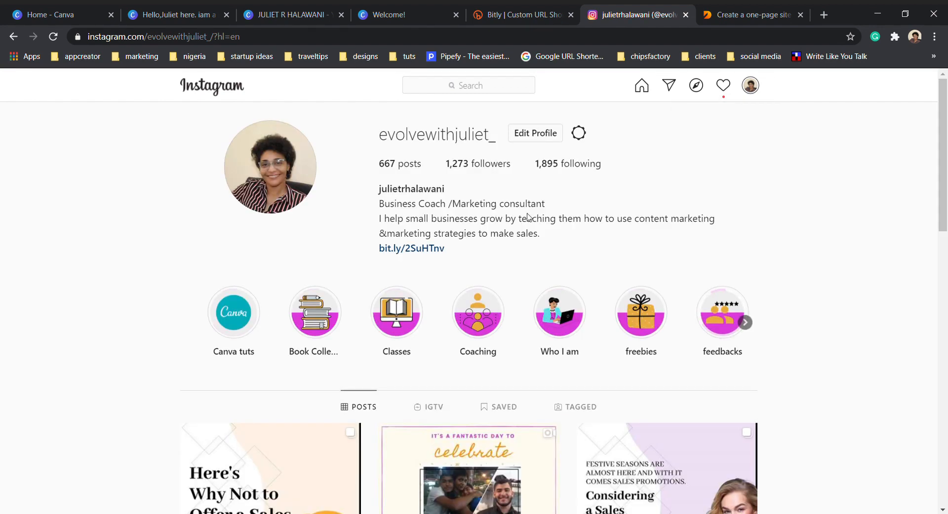
Step: Follow the Bitly link in the Instagram bio to check the published landing page and close that page
left_click(400, 250)
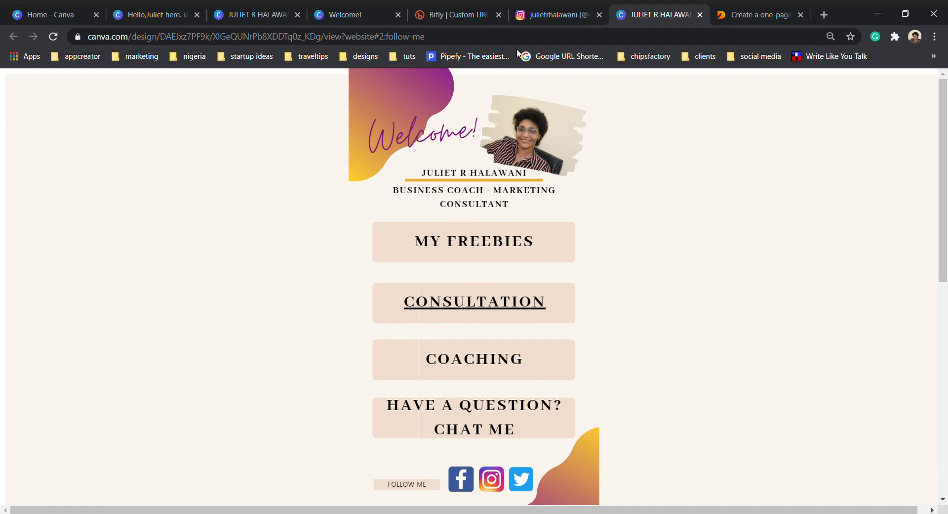
left_click(699, 15)
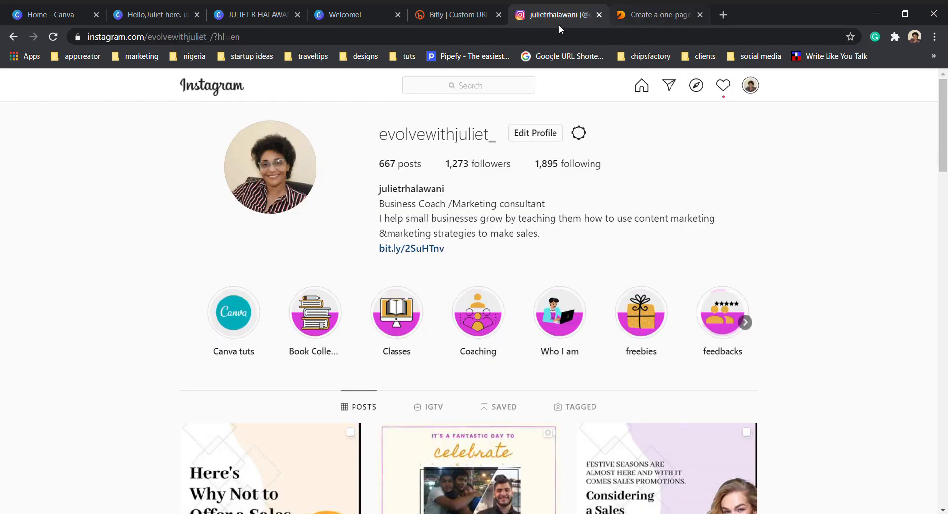
Step: Clear the website address from the Instagram profile and save the profile
left_click(532, 133)
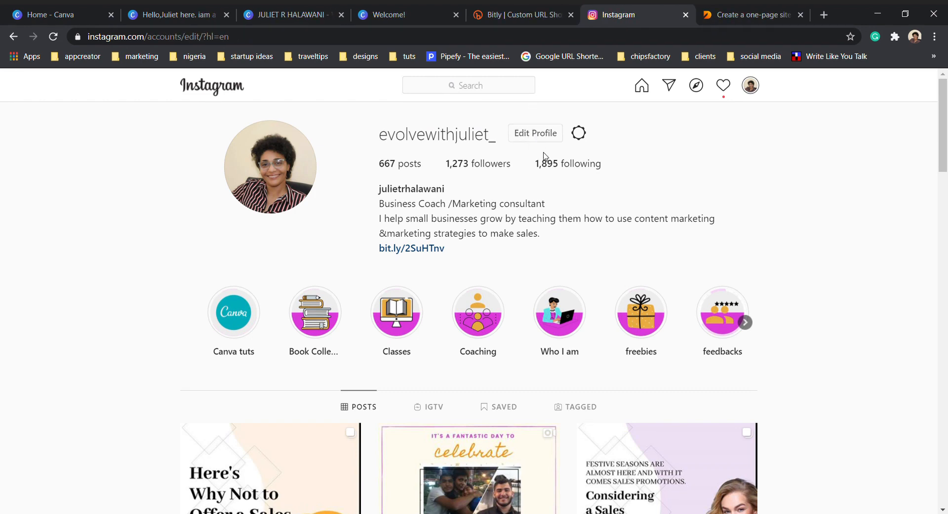
left_click_drag(569, 330, 458, 336)
key("BackSpace")
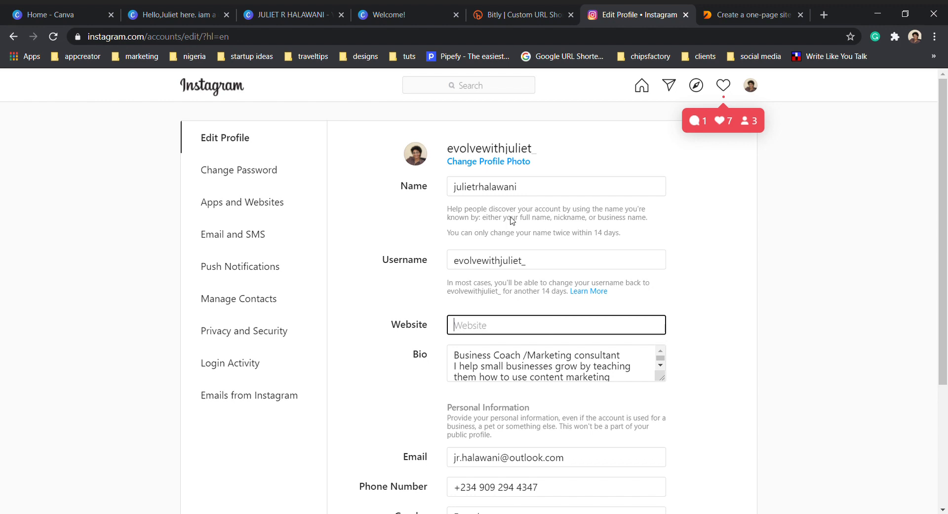
scroll(735, 271, "down", 3)
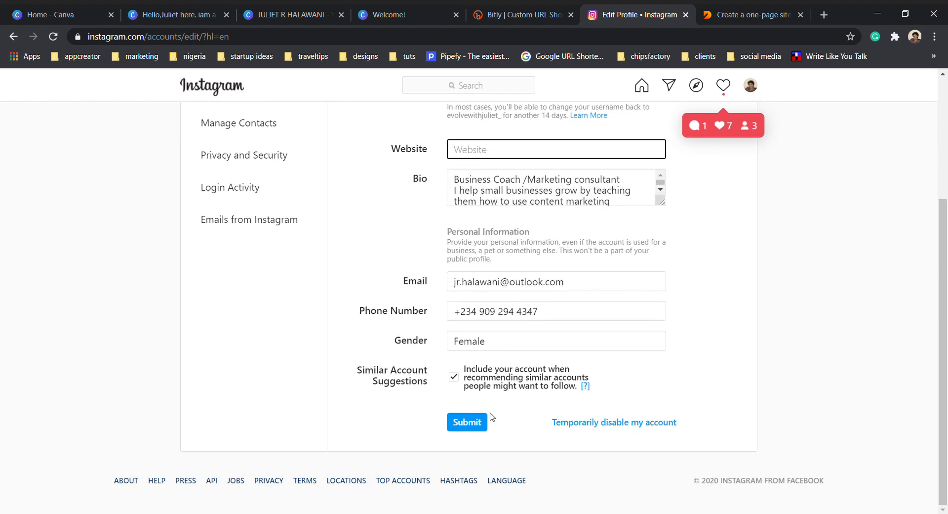
left_click(463, 421)
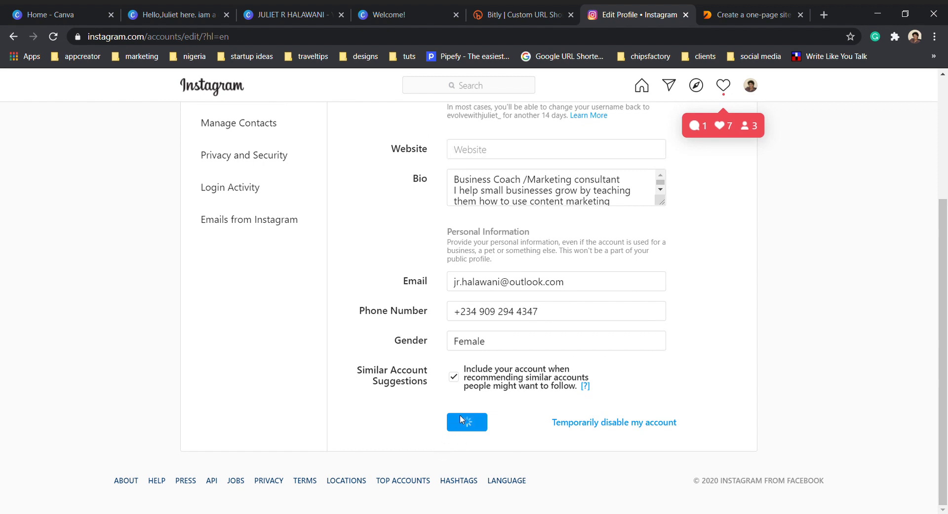
Step: Switch to Canva and review the landing page design with the Call me, shoes and products buttons
left_click(175, 14)
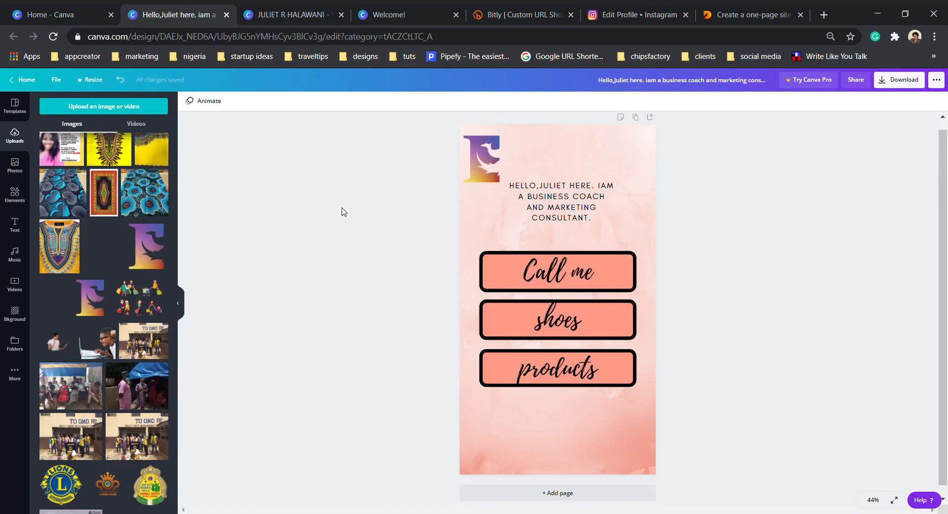
scroll(338, 214, "up", 1)
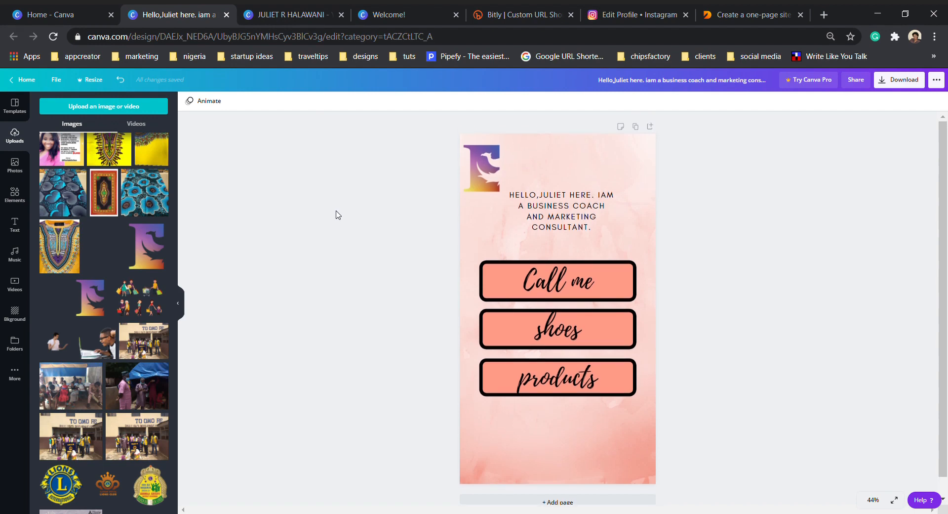
scroll(338, 214, "down", 1)
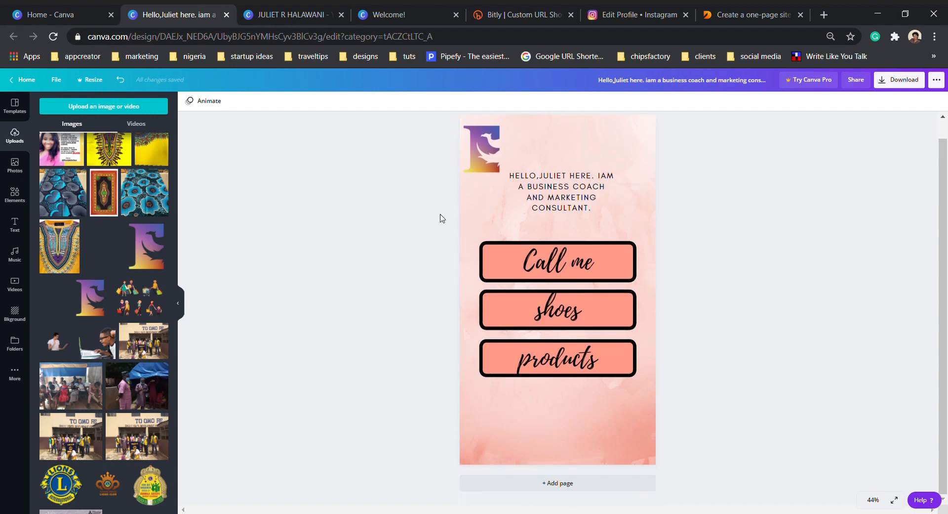
Step: Go to the Canva home page and search for Website templates
left_click(53, 11)
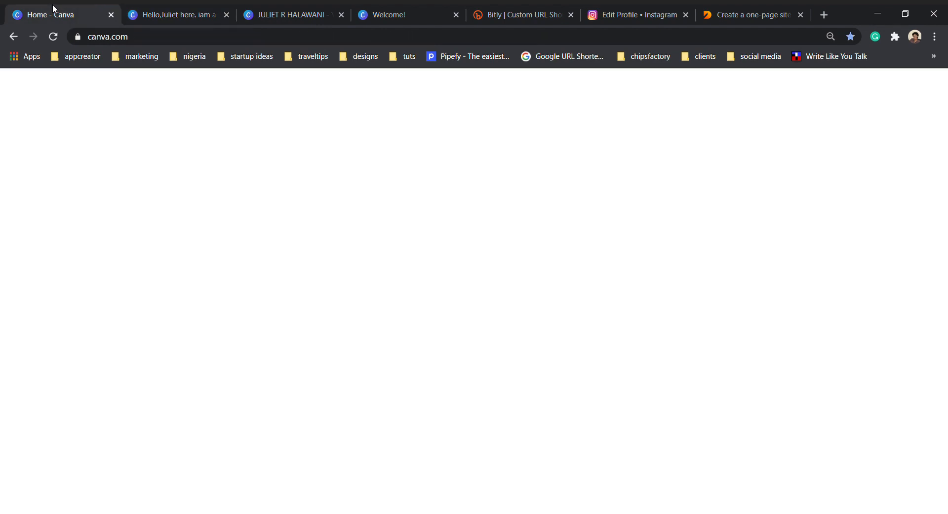
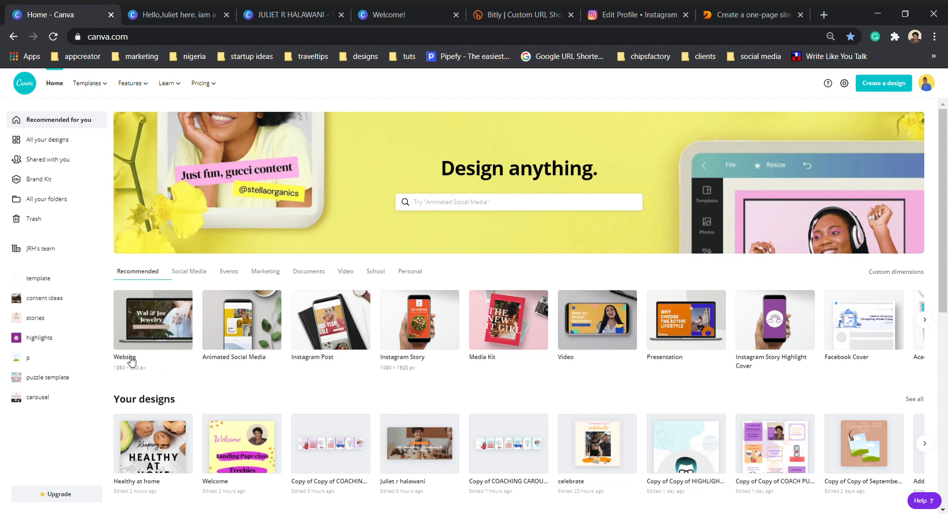
left_click(130, 357)
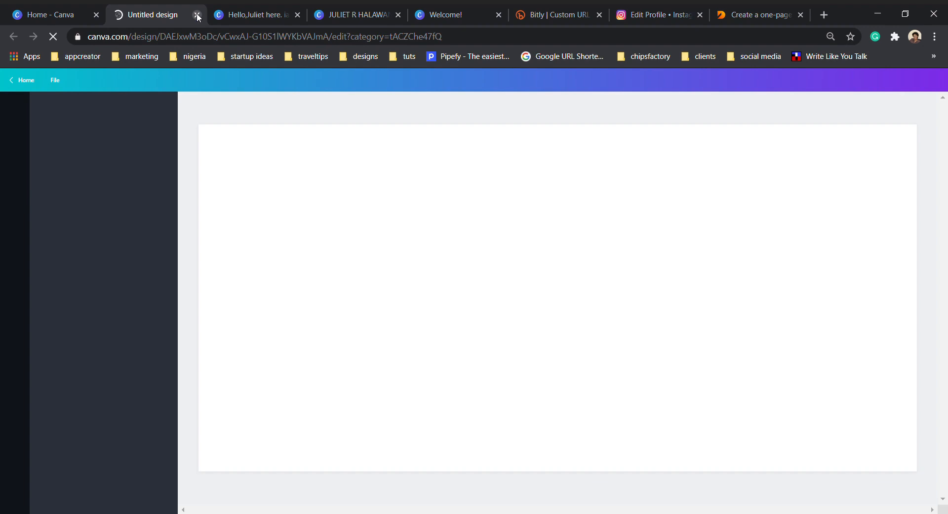
left_click(197, 15)
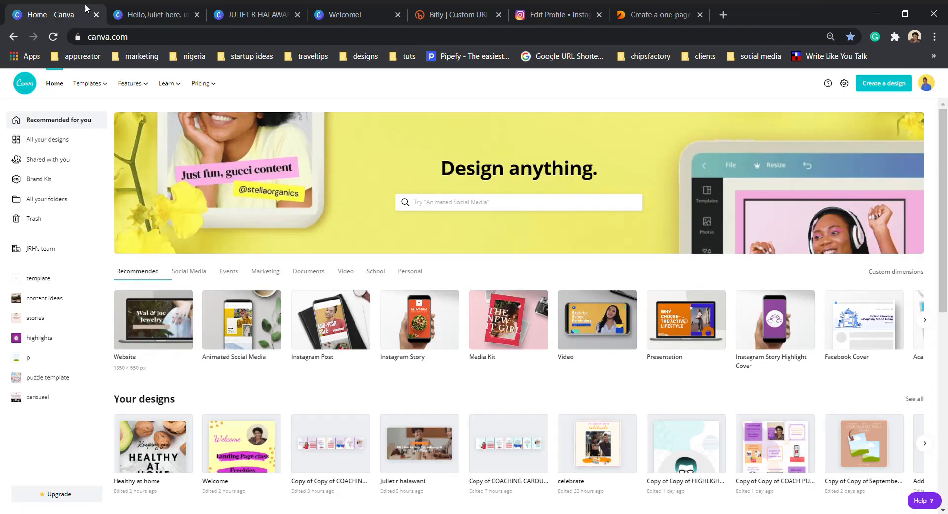
left_click(465, 203)
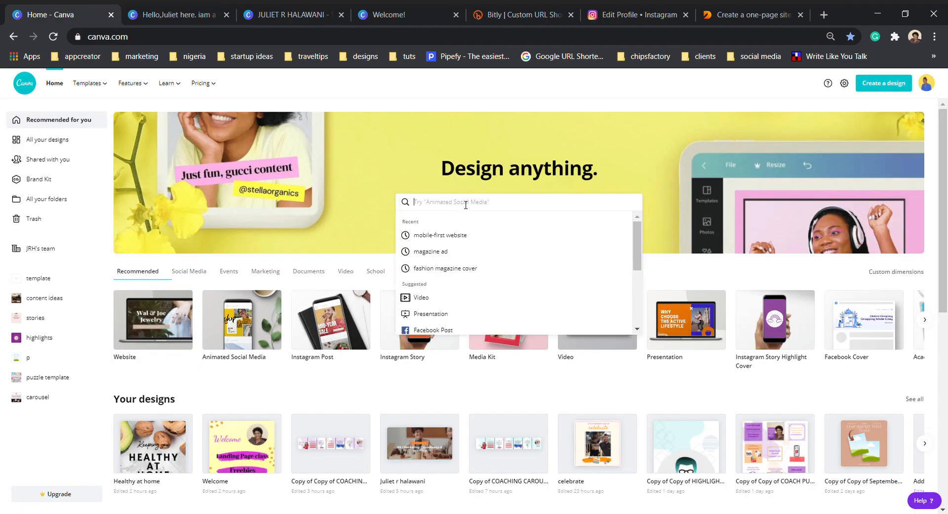
type("we")
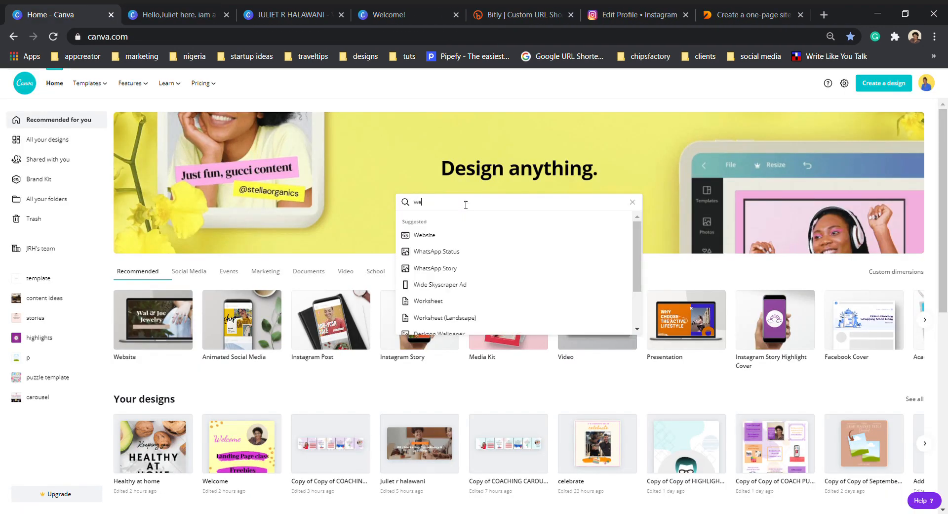
left_click(426, 237)
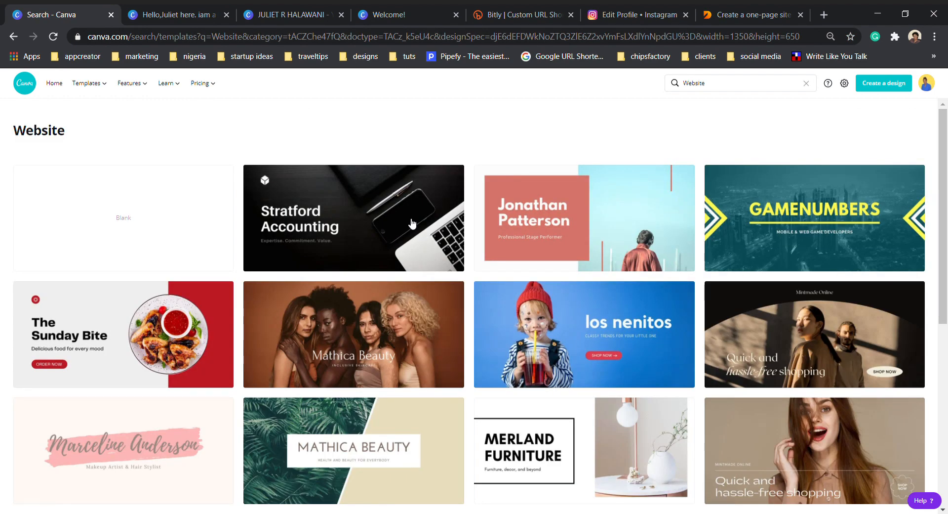
Step: Browse the website templates and start a design from the Theatre Actor Portfolio Website template
scroll(413, 224, "down", 5)
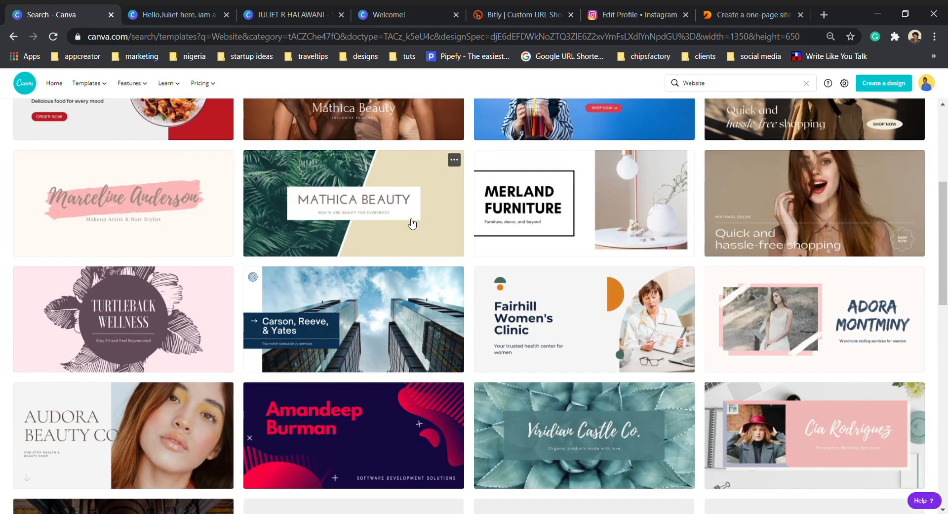
scroll(412, 224, "down", 3)
scroll(412, 224, "down", 5)
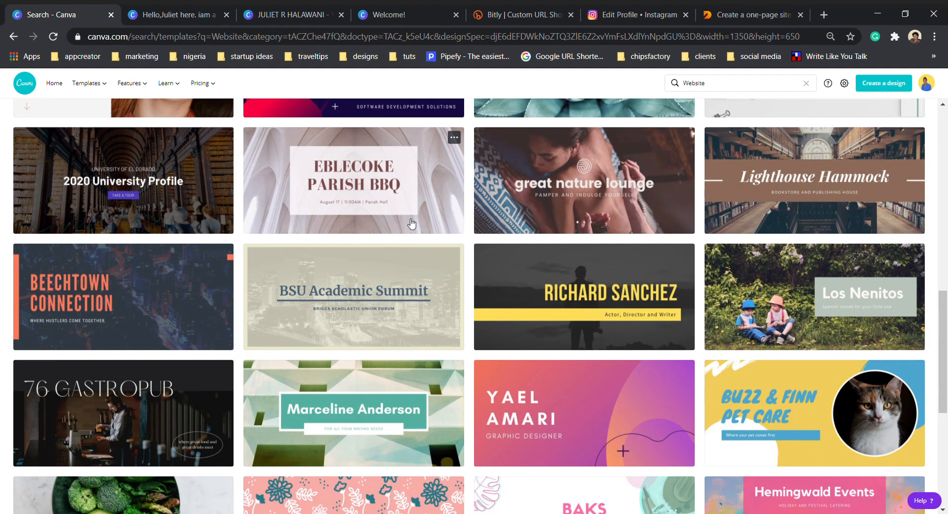
scroll(413, 224, "down", 4)
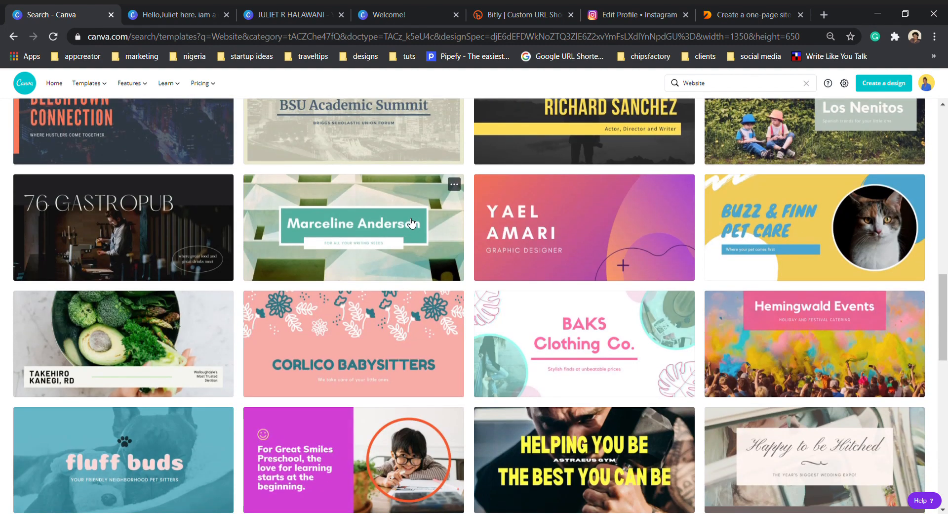
scroll(413, 223, "down", 1)
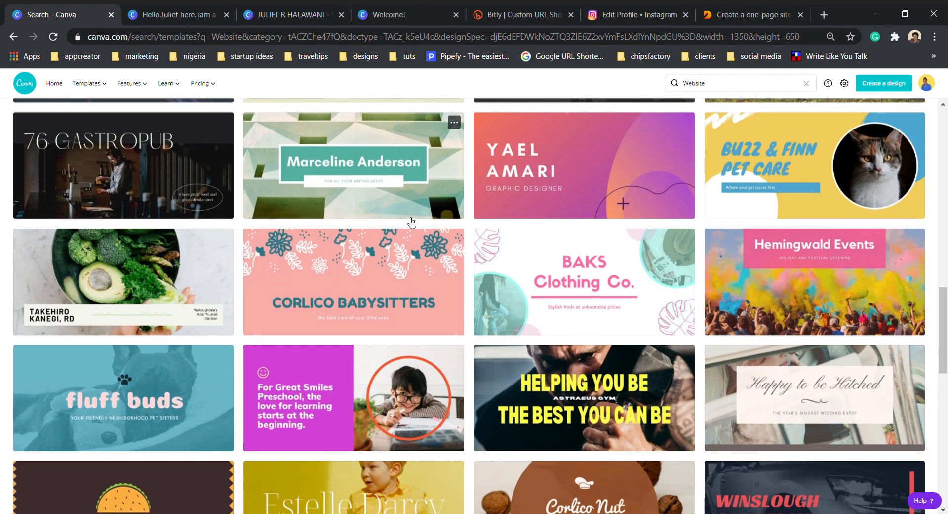
scroll(412, 224, "down", 2)
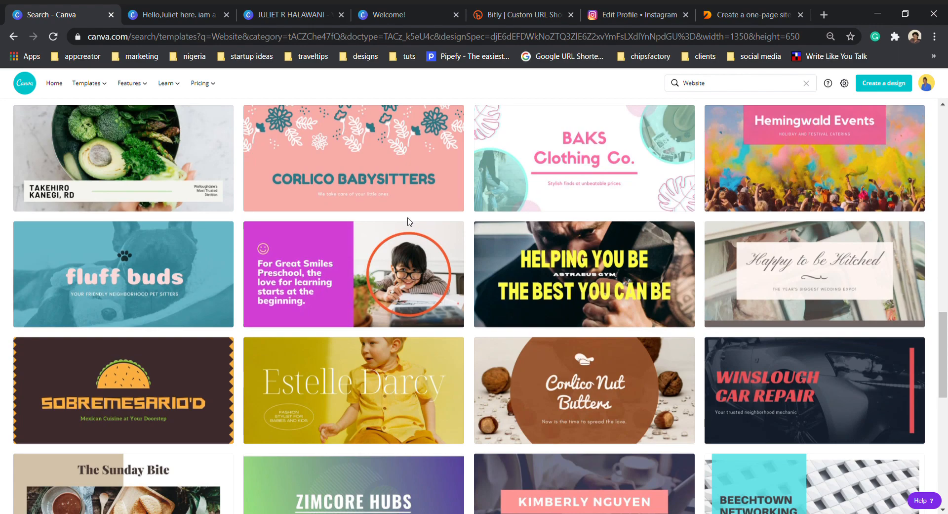
scroll(409, 220, "up", 7)
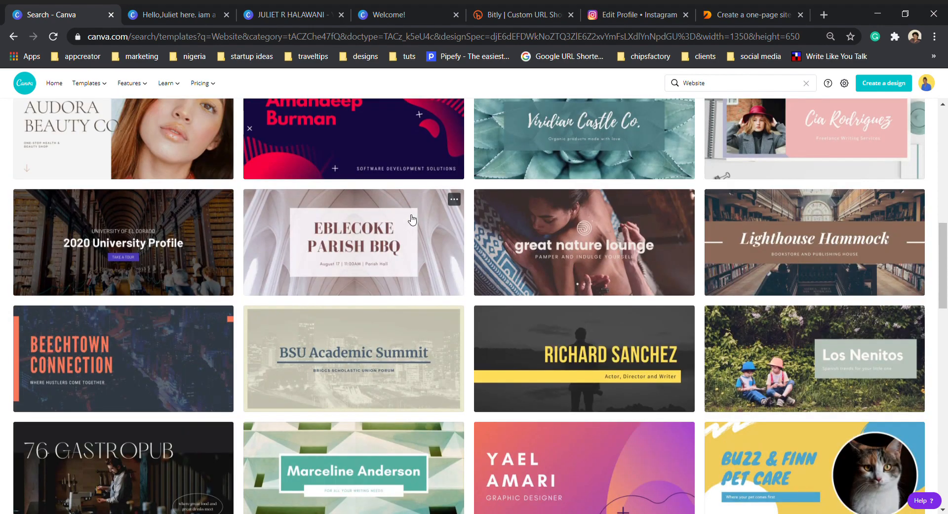
scroll(413, 219, "up", 9)
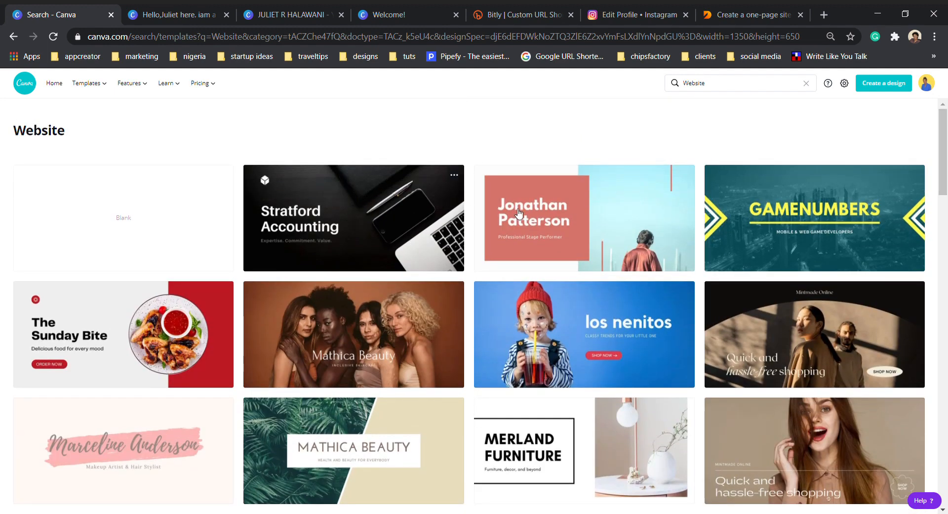
left_click(572, 205)
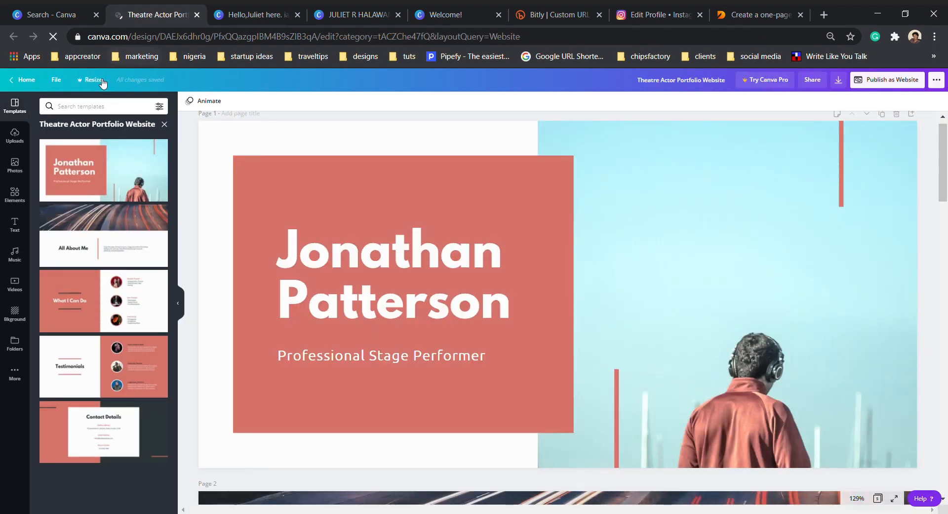
Step: View the description of the Resize feature and dismiss its upgrade offer
left_click(92, 81)
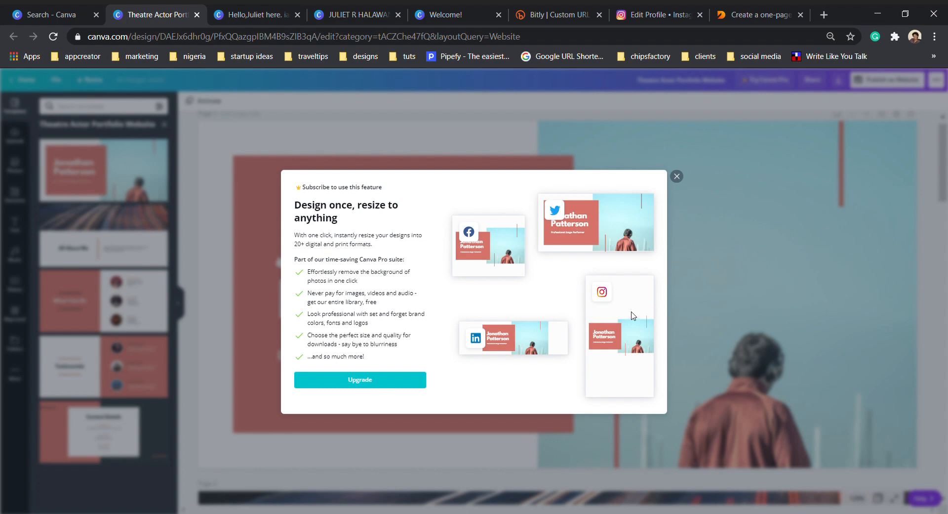
left_click(677, 176)
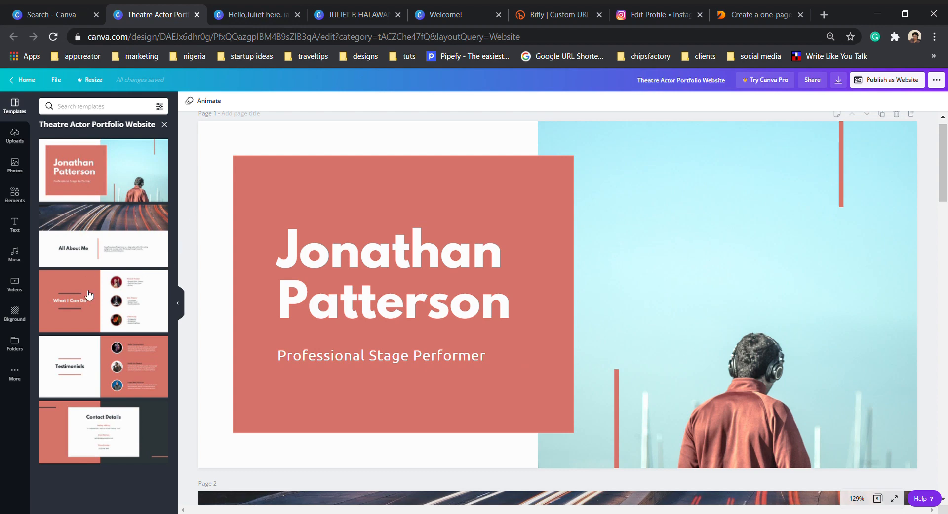
Step: Examine the template's pages from the cover through All About Me and What I Can Do to Contact Details
scroll(403, 380, "down", 1)
scroll(403, 381, "down", 8)
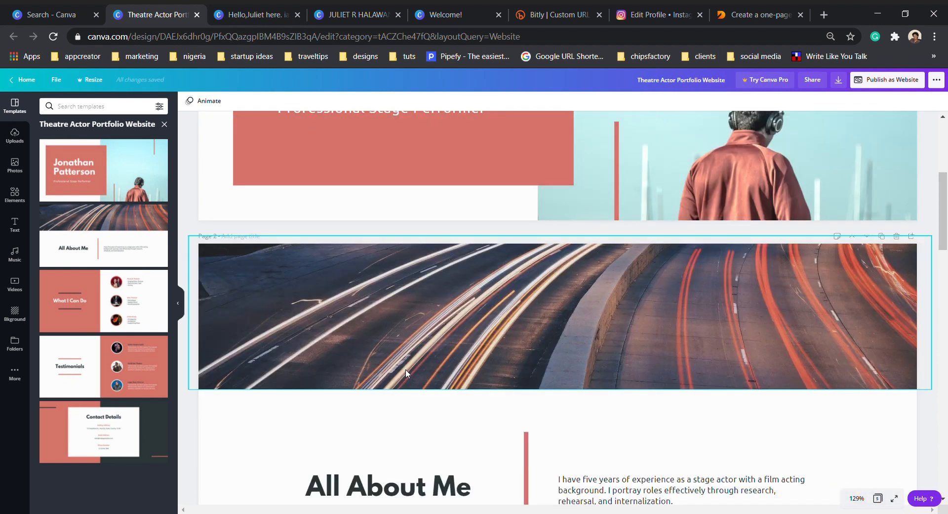
scroll(405, 369, "up", 4)
scroll(405, 370, "up", 5)
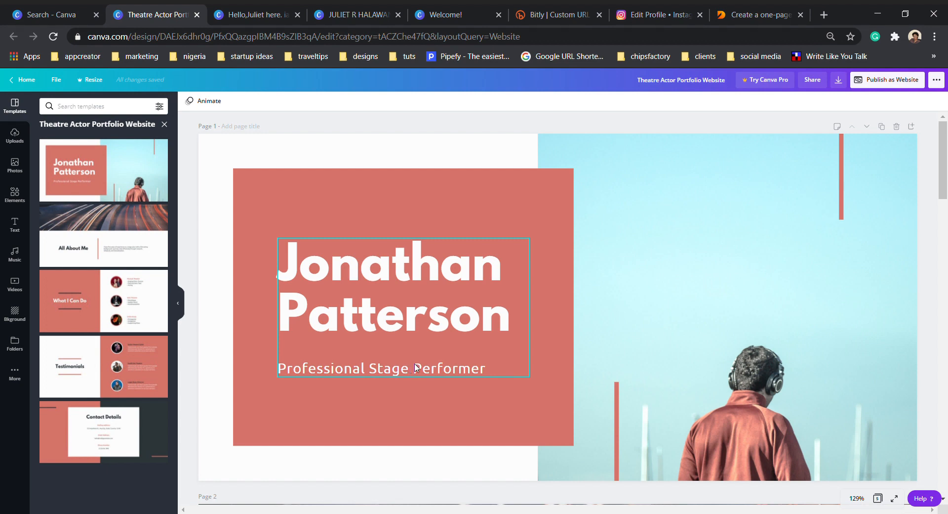
scroll(436, 300, "down", 7)
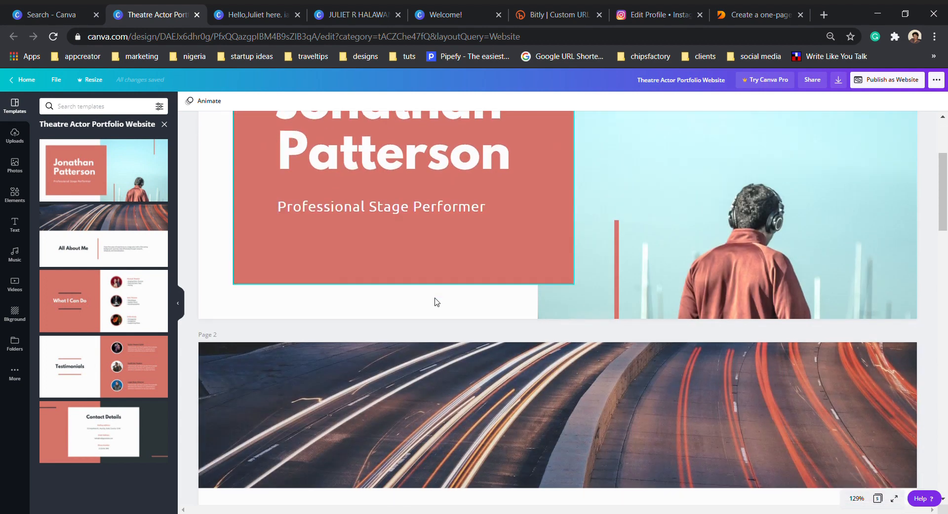
scroll(407, 347, "down", 10)
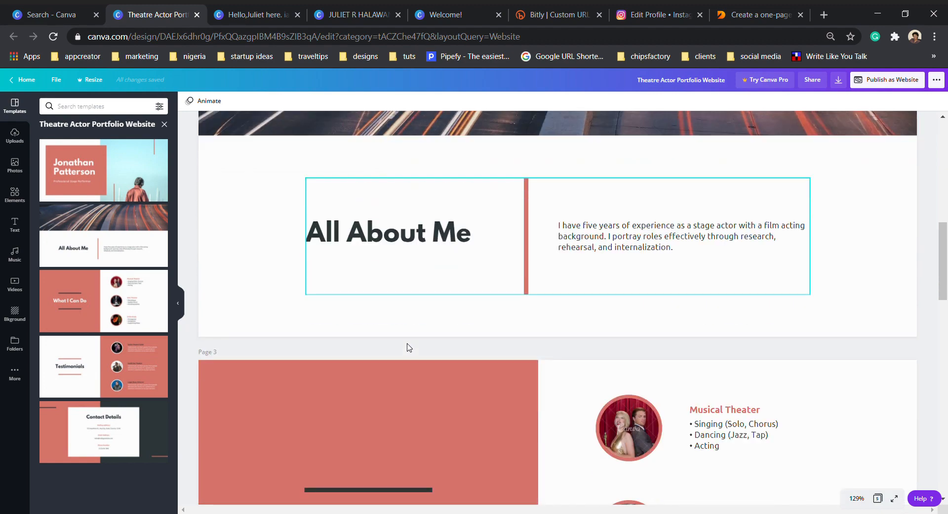
scroll(652, 299, "down", 6)
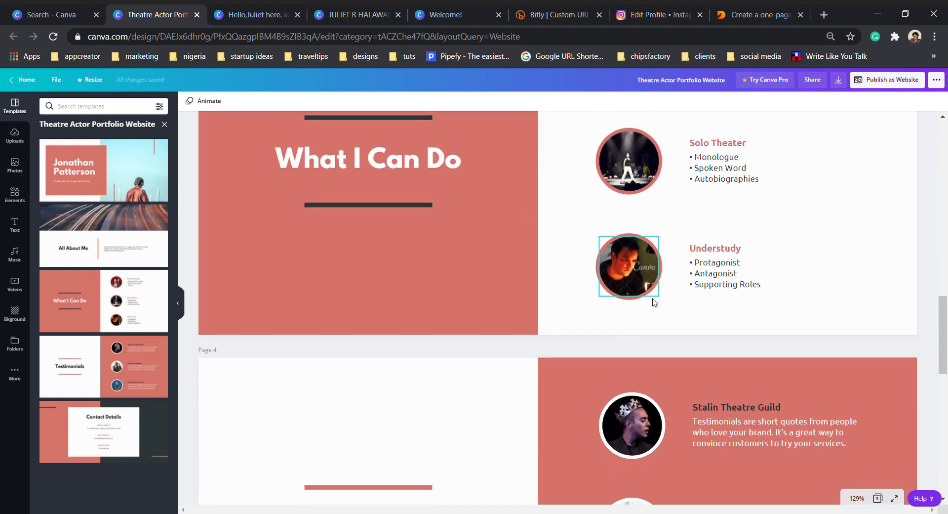
scroll(440, 278, "down", 6)
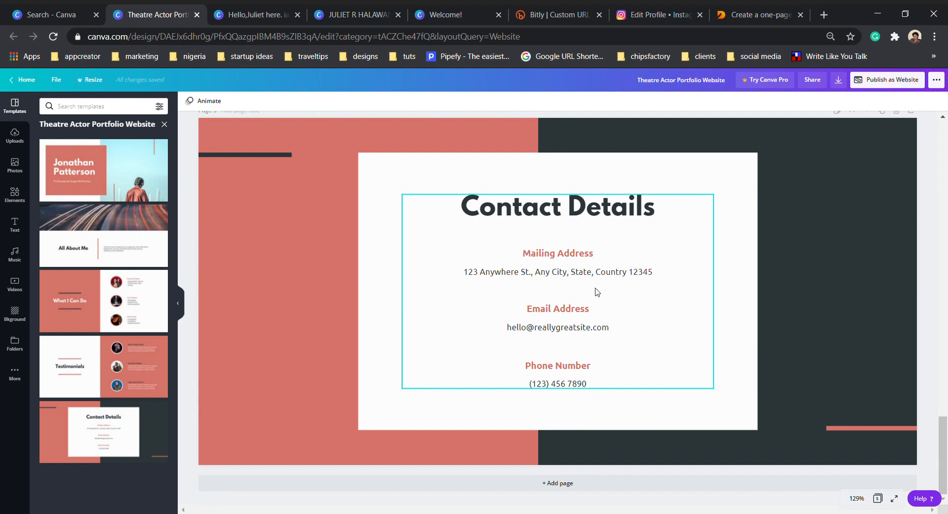
Step: Browse the other website templates and apply all 5 pages of the Pink Health and Beauty Online Store Website template
left_click(164, 127)
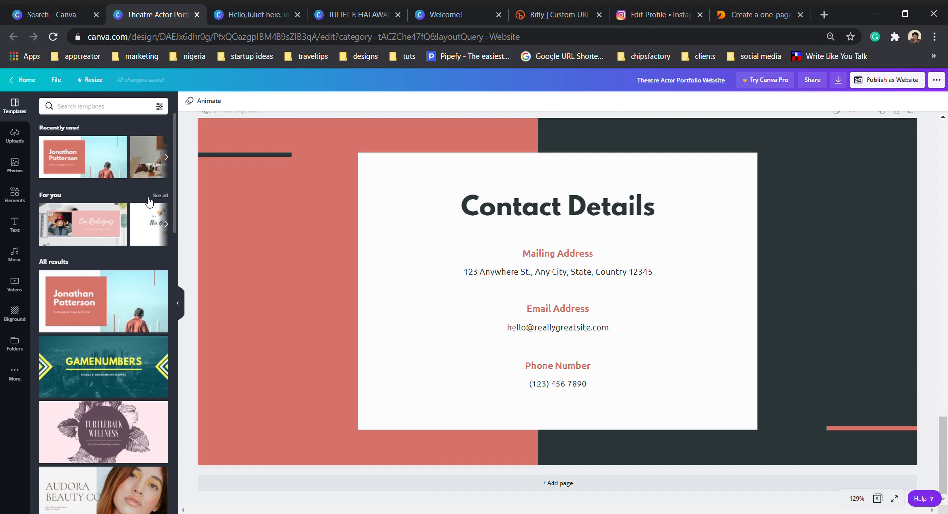
scroll(149, 201, "down", 2)
scroll(148, 195, "down", 10)
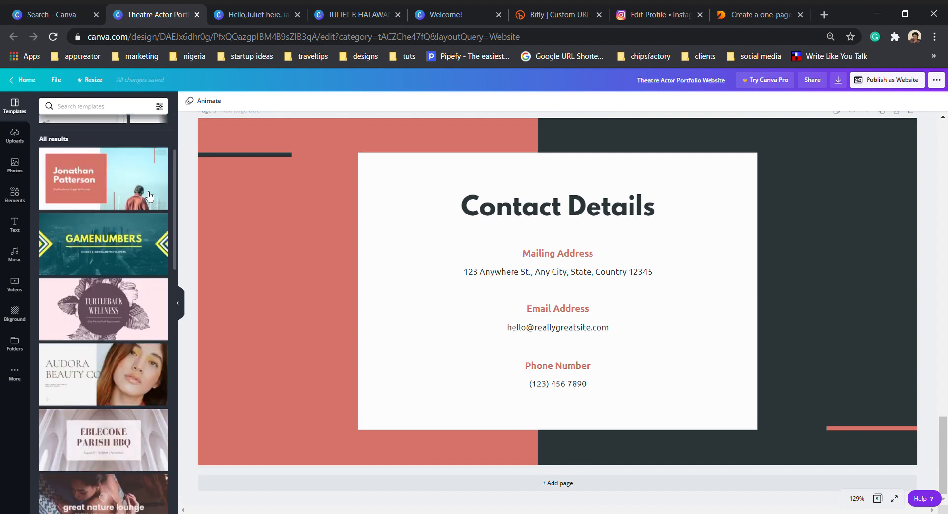
scroll(150, 196, "down", 6)
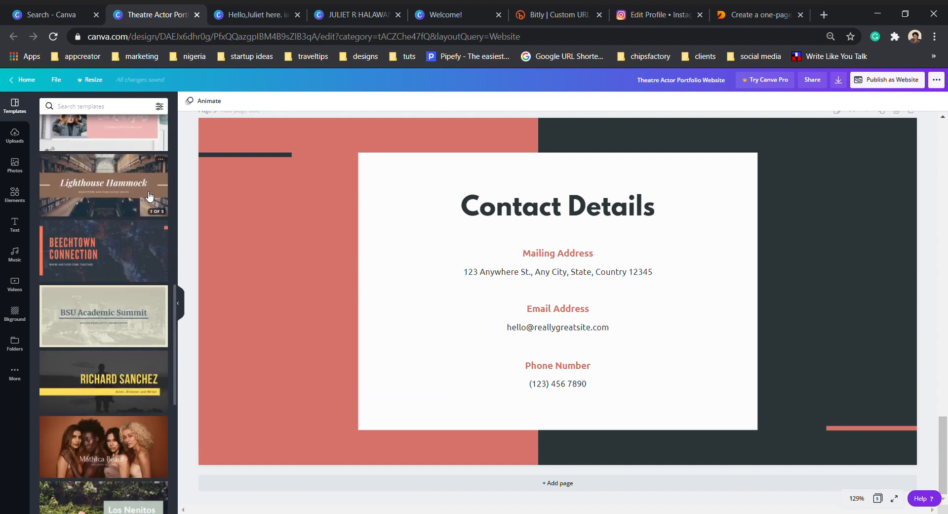
scroll(150, 196, "down", 6)
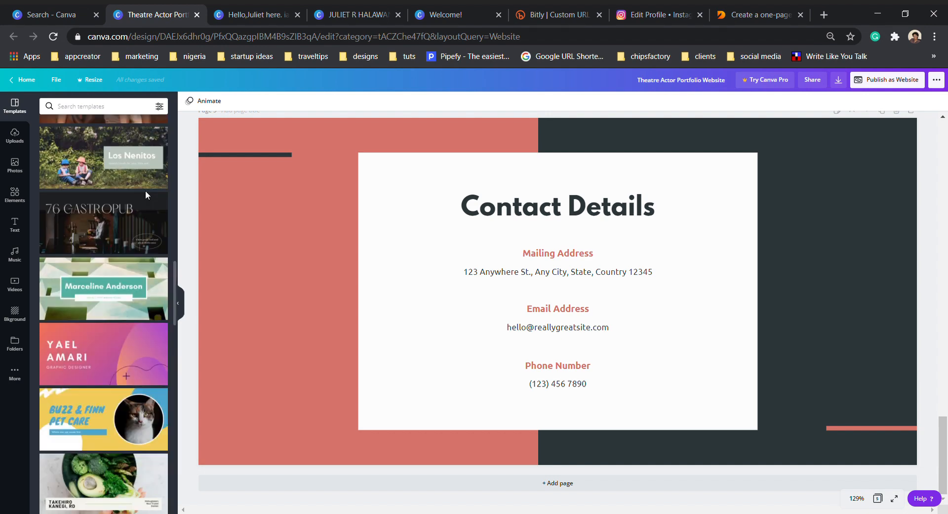
scroll(150, 195, "down", 6)
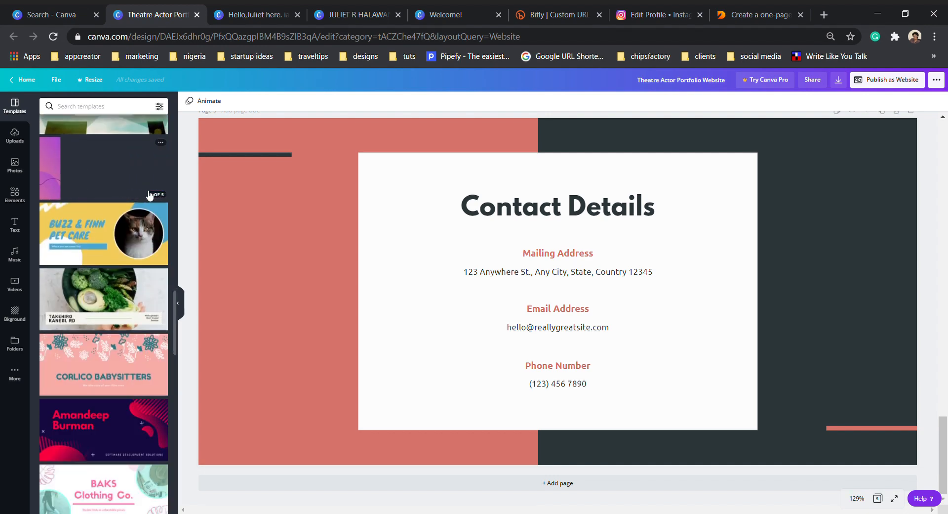
scroll(150, 195, "down", 4)
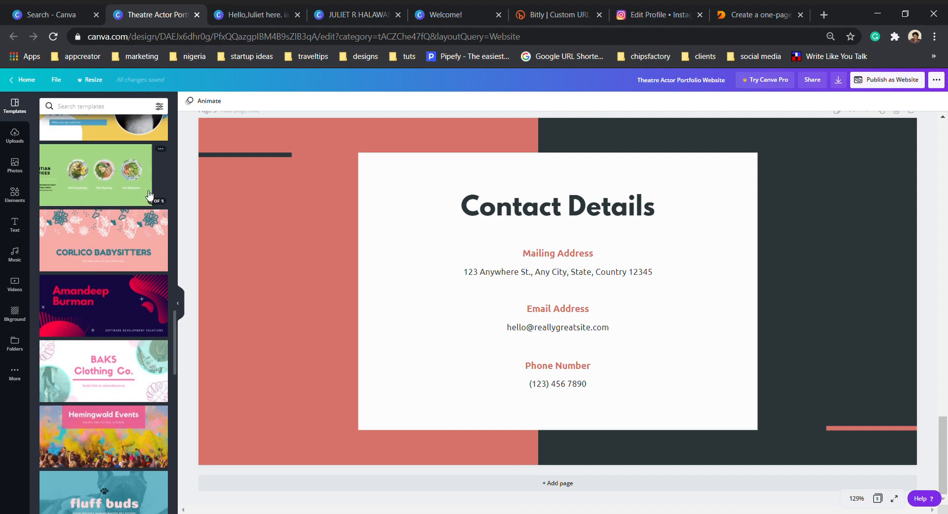
scroll(136, 177, "down", 3)
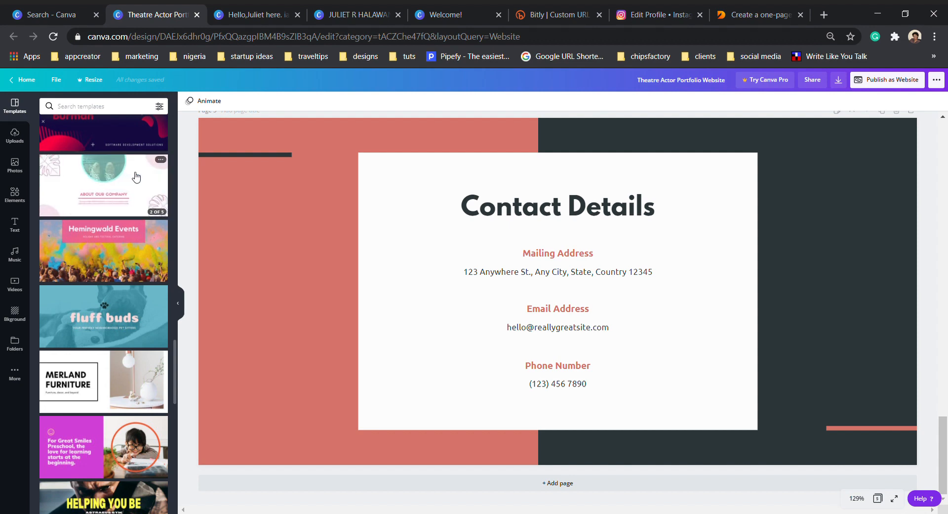
scroll(137, 177, "up", 2)
scroll(138, 179, "up", 2)
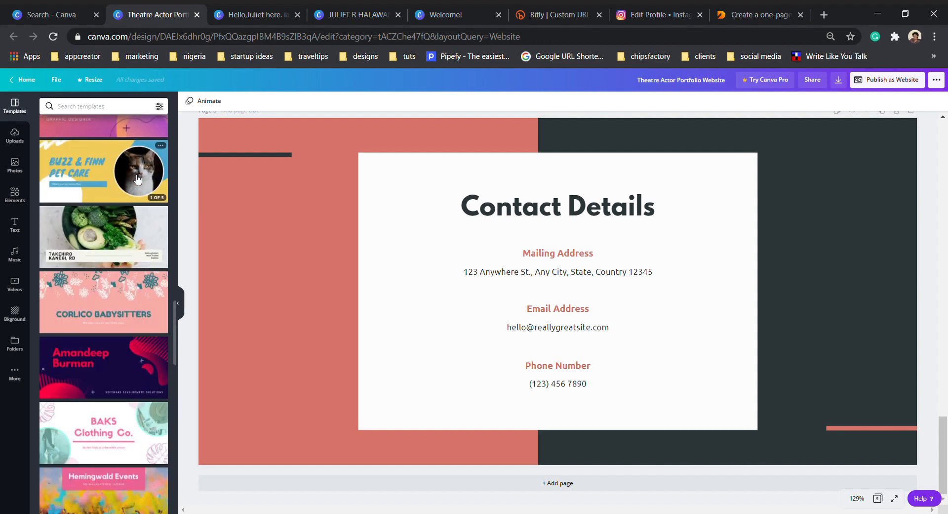
scroll(134, 181, "down", 6)
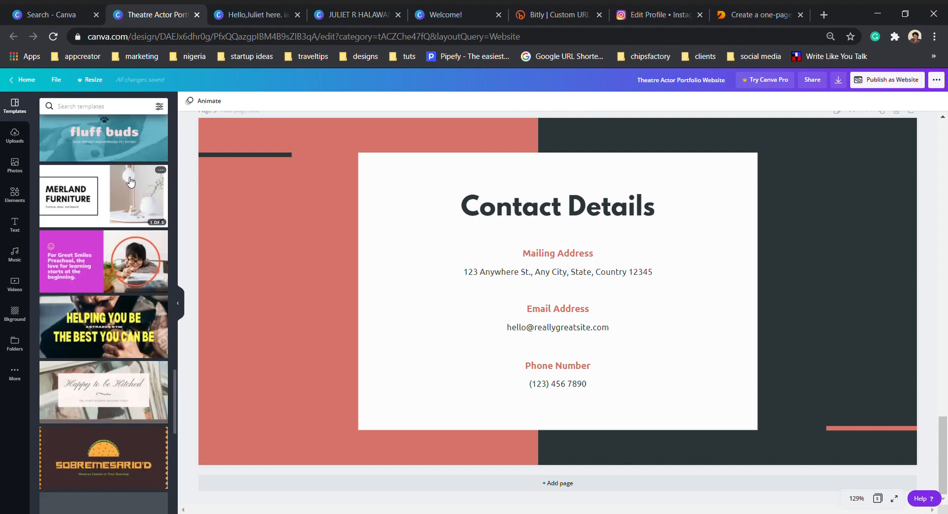
scroll(130, 182, "down", 8)
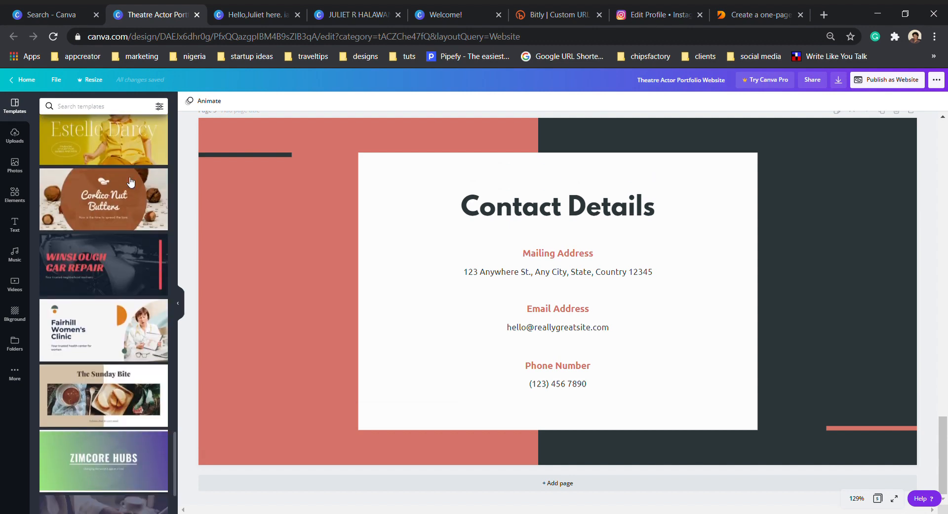
scroll(130, 182, "down", 5)
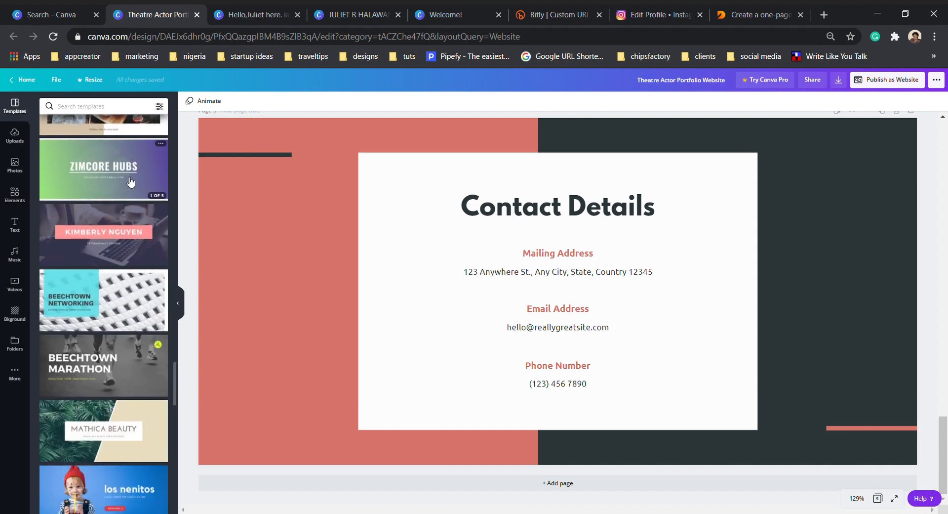
scroll(131, 182, "down", 6)
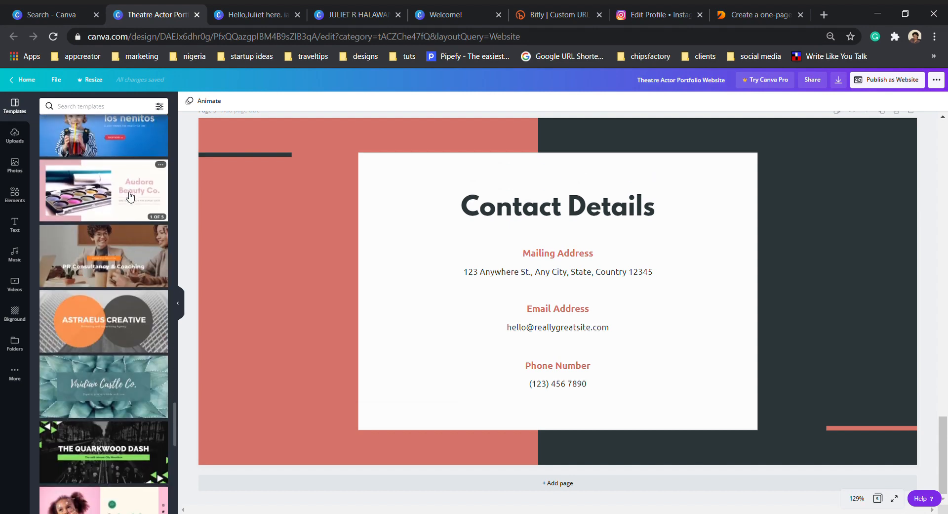
left_click(131, 197)
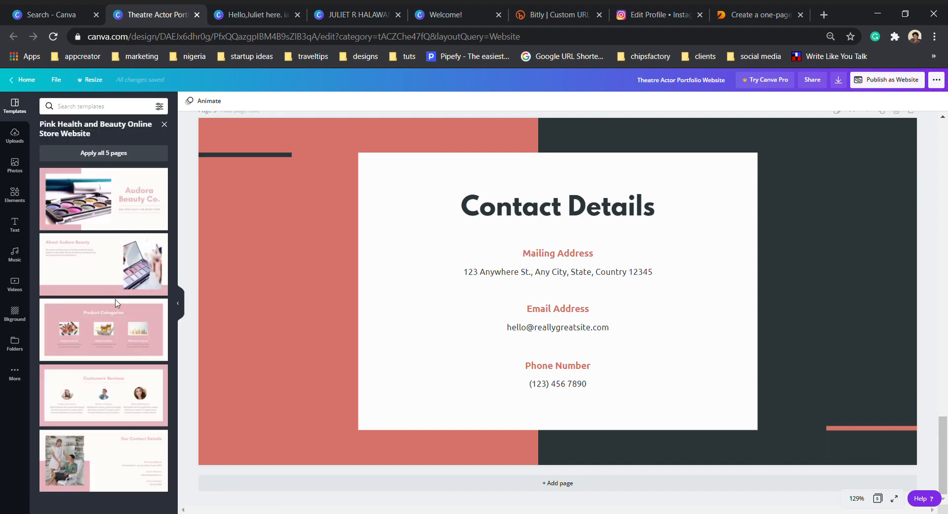
left_click(114, 156)
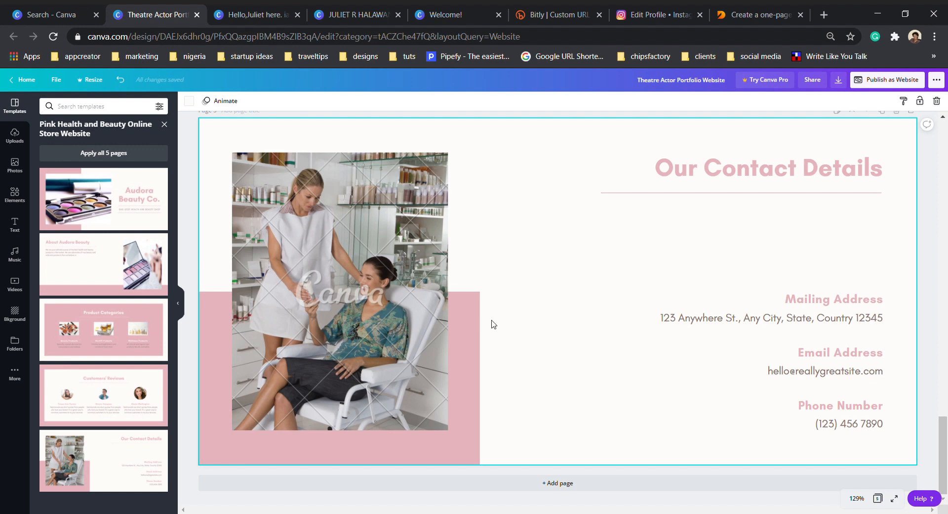
Step: Examine the applied template's Customers' Reviews, Product Categories and About Audora Beauty pages
scroll(491, 324, "up", 10)
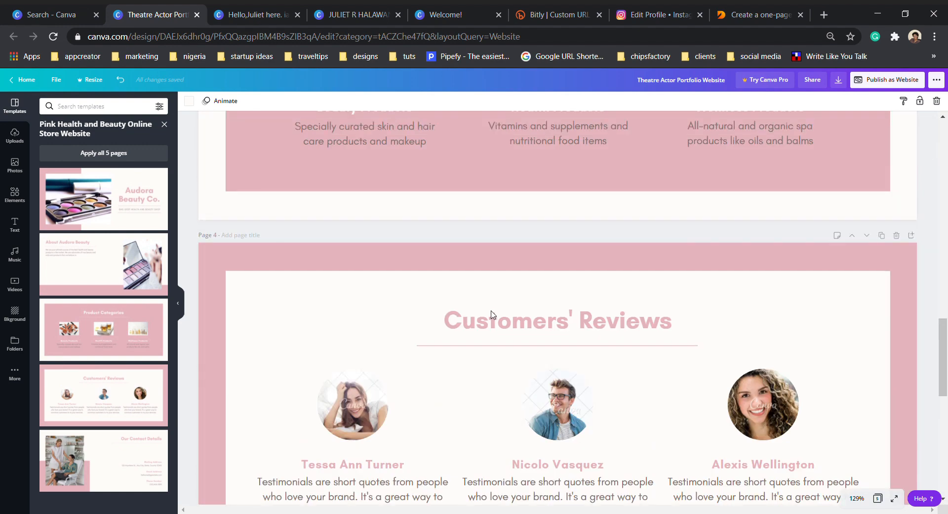
scroll(491, 314, "up", 3)
scroll(494, 307, "down", 2)
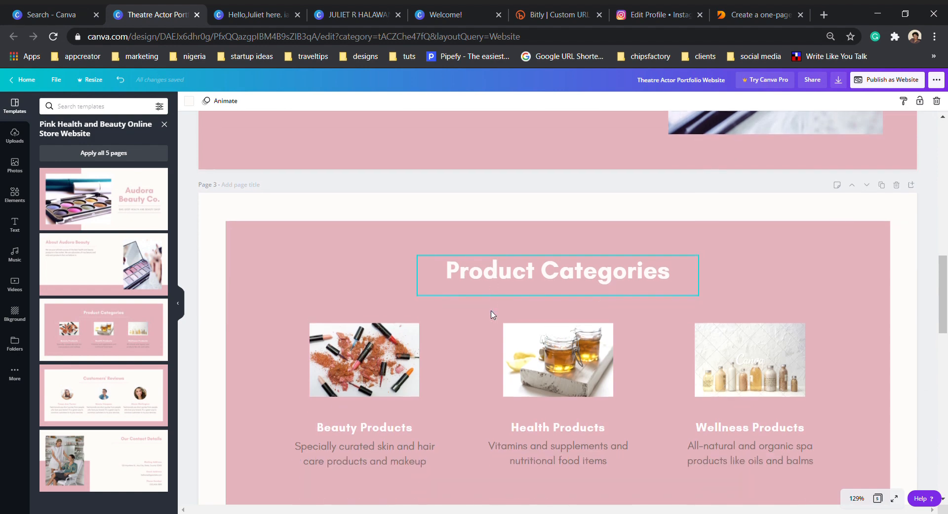
scroll(494, 266, "down", 2)
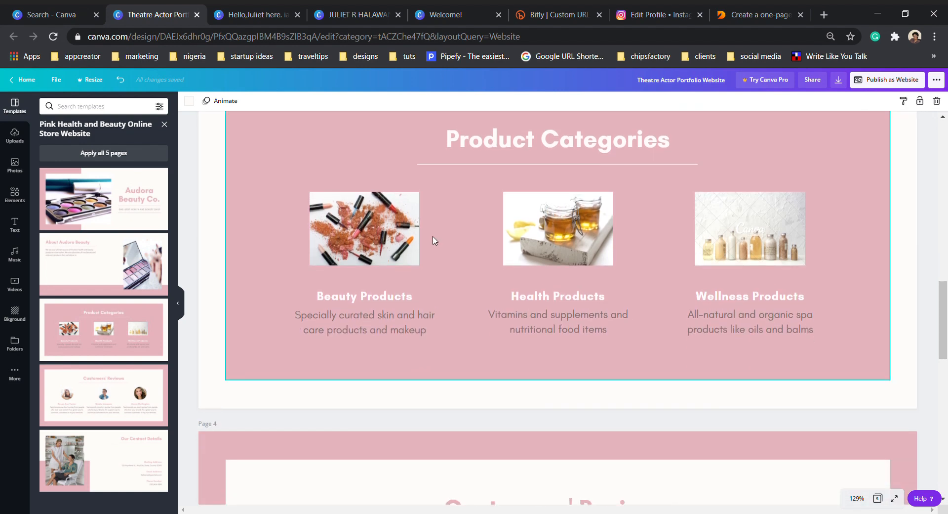
scroll(434, 239, "up", 1)
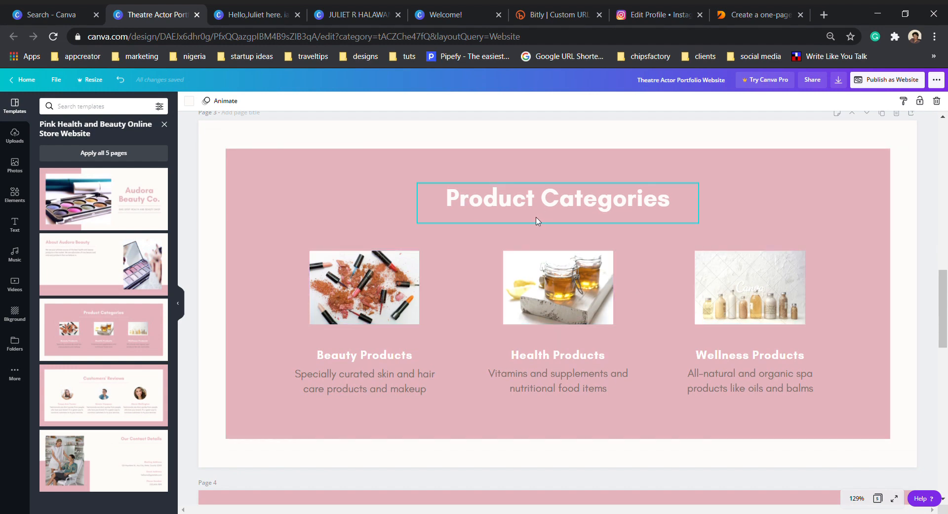
scroll(537, 221, "up", 2)
scroll(537, 220, "up", 5)
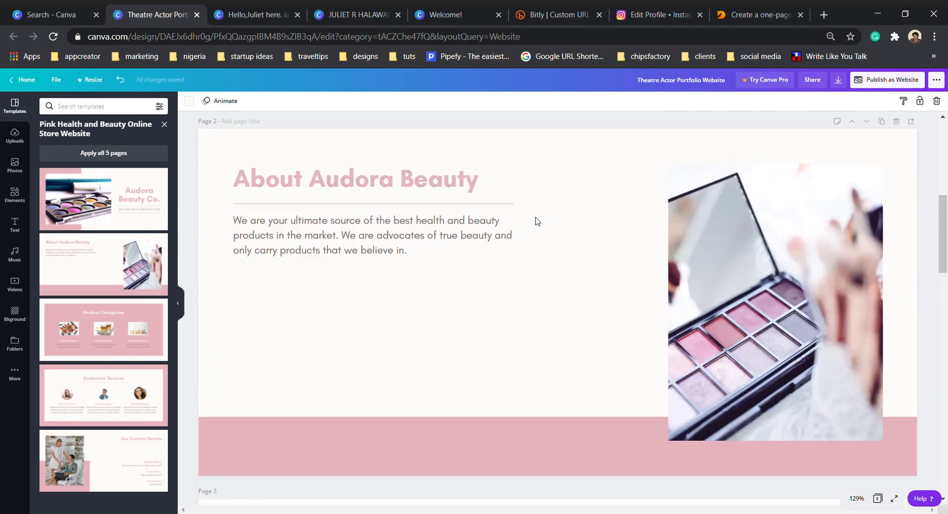
scroll(536, 220, "down", 2)
scroll(535, 220, "up", 1)
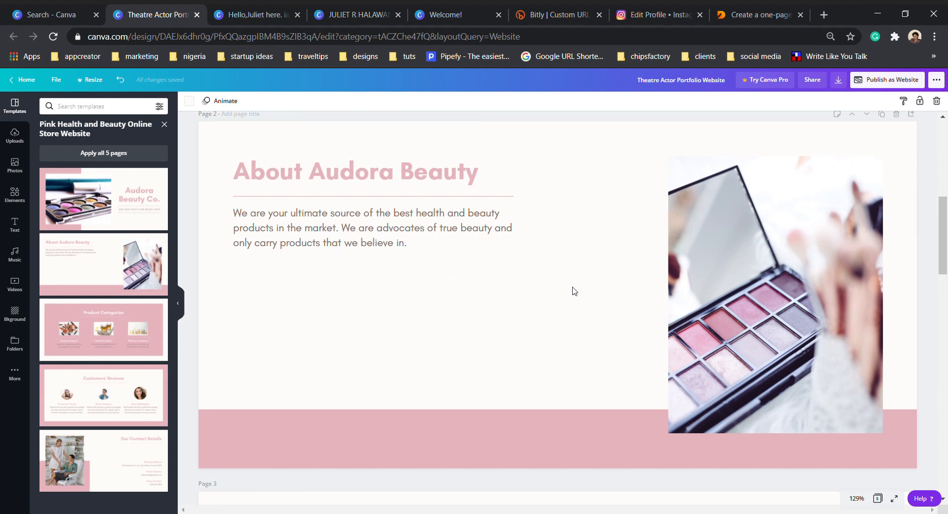
scroll(574, 290, "down", 8)
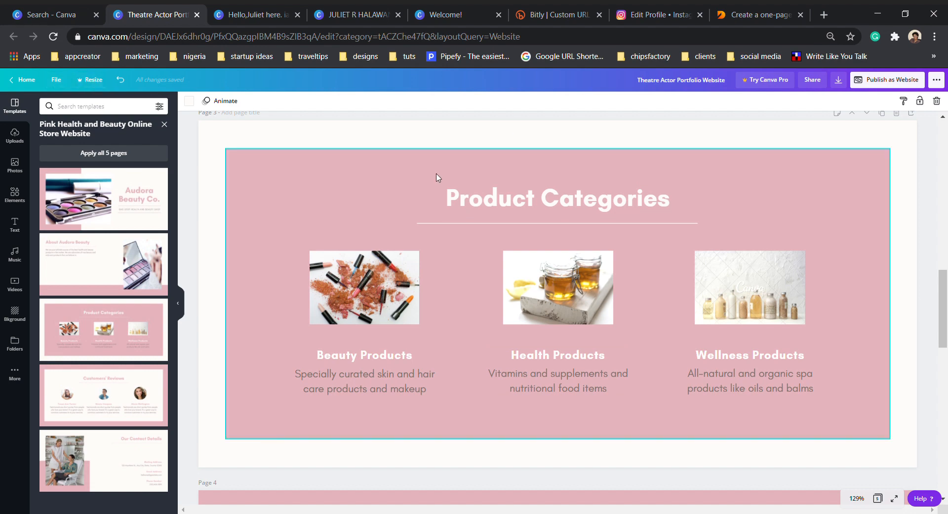
Step: View and dismiss the Resize upgrade offer, and review the design's pages from the cover through Customers' Reviews
left_click(91, 79)
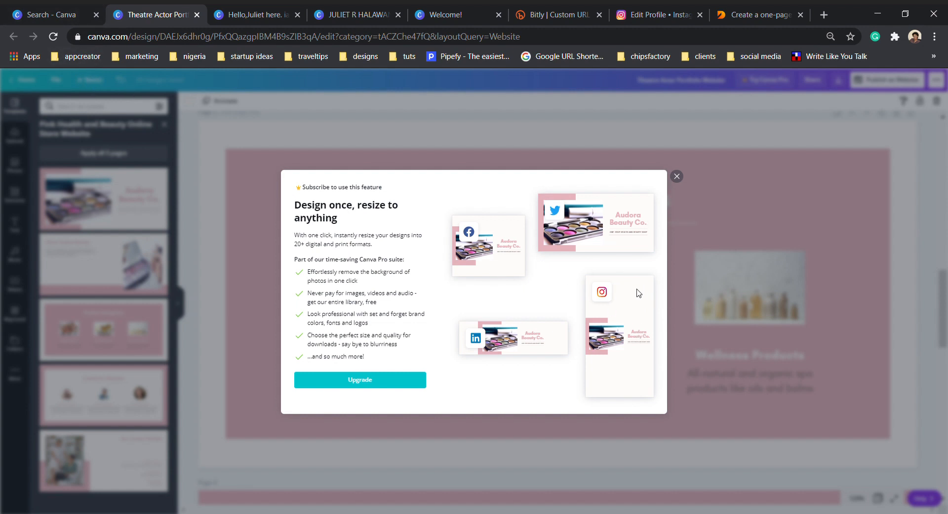
left_click(677, 176)
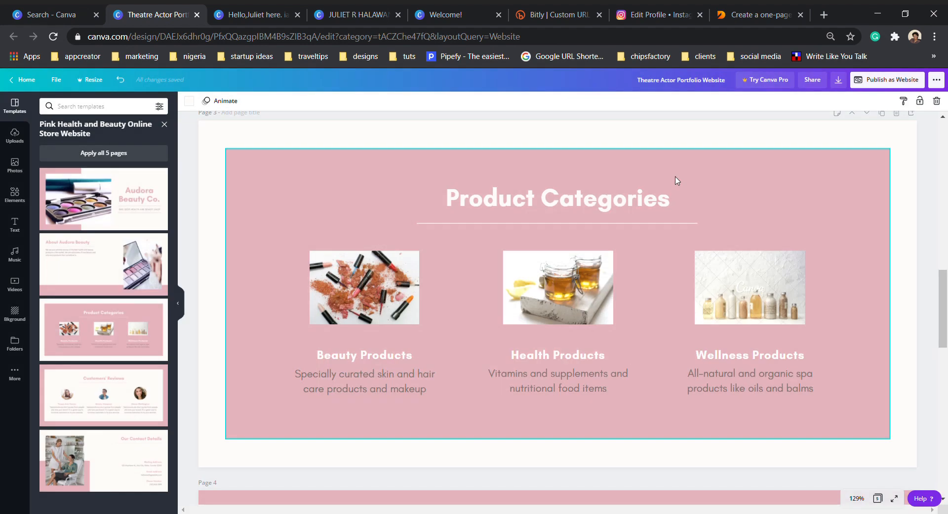
scroll(676, 180, "up", 5)
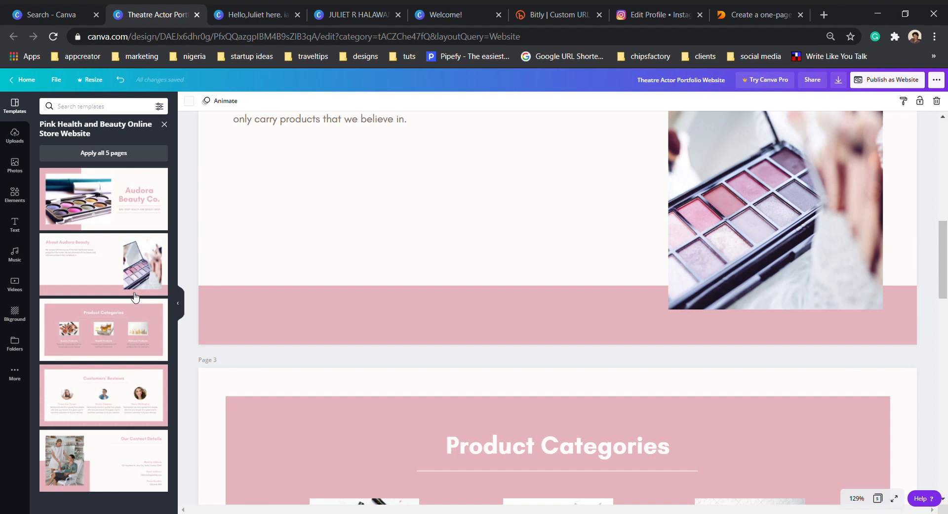
scroll(628, 299, "up", 10)
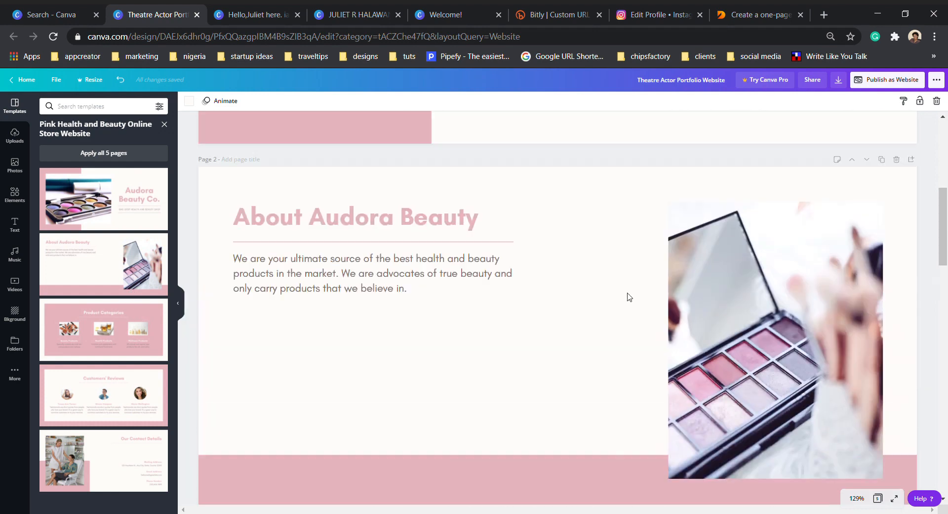
scroll(627, 296, "up", 1)
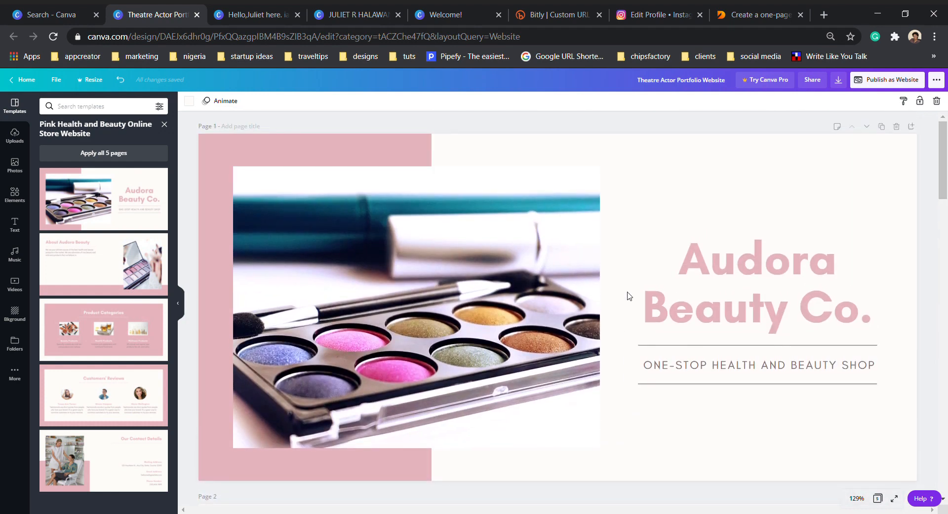
scroll(626, 281, "down", 8)
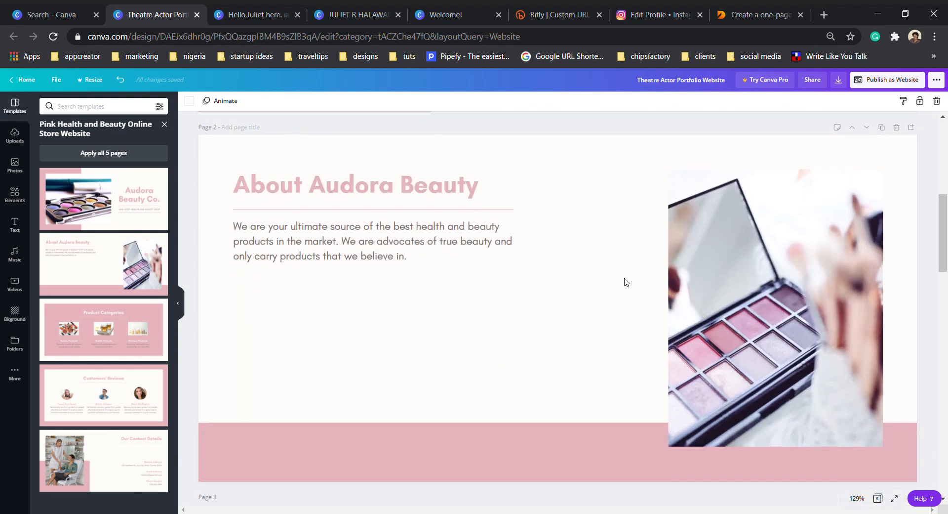
scroll(626, 282, "down", 8)
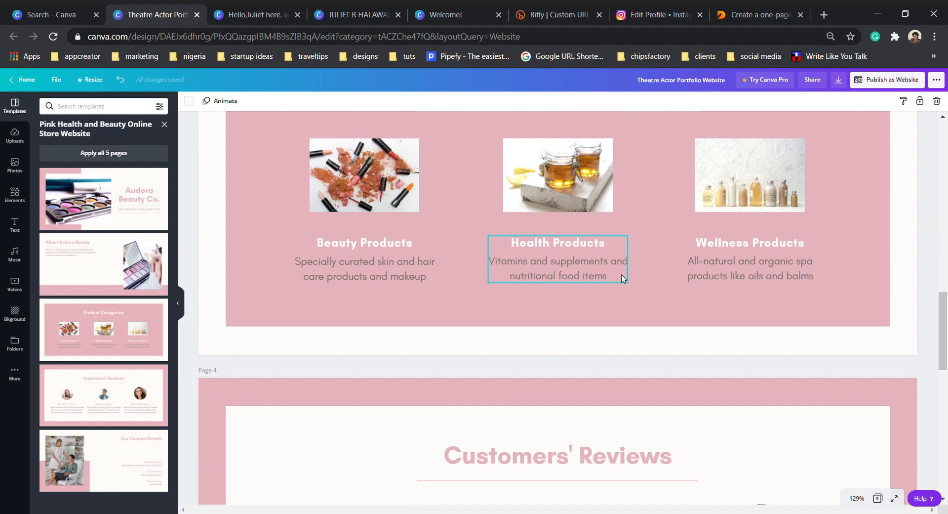
scroll(623, 279, "down", 5)
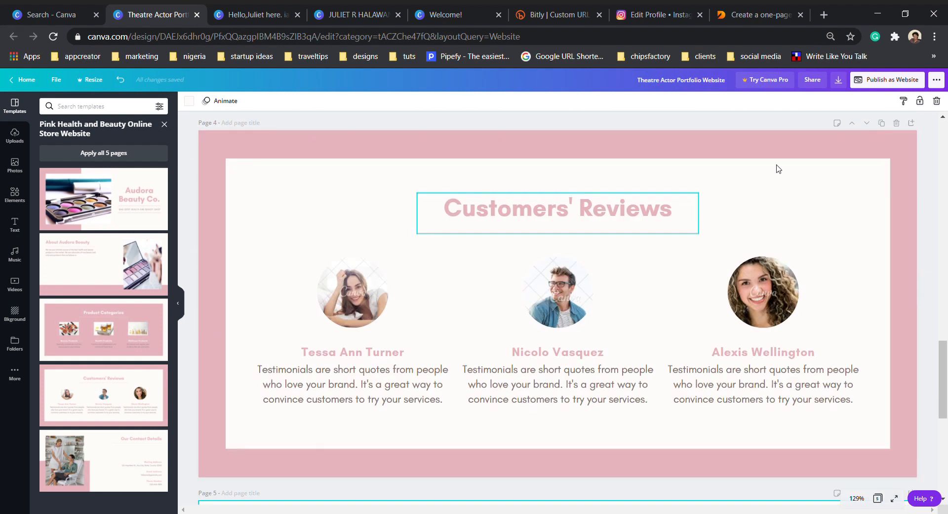
Step: Set the publishing web style to Scrolling and open a preview of the Audora Beauty Co. website
left_click(883, 80)
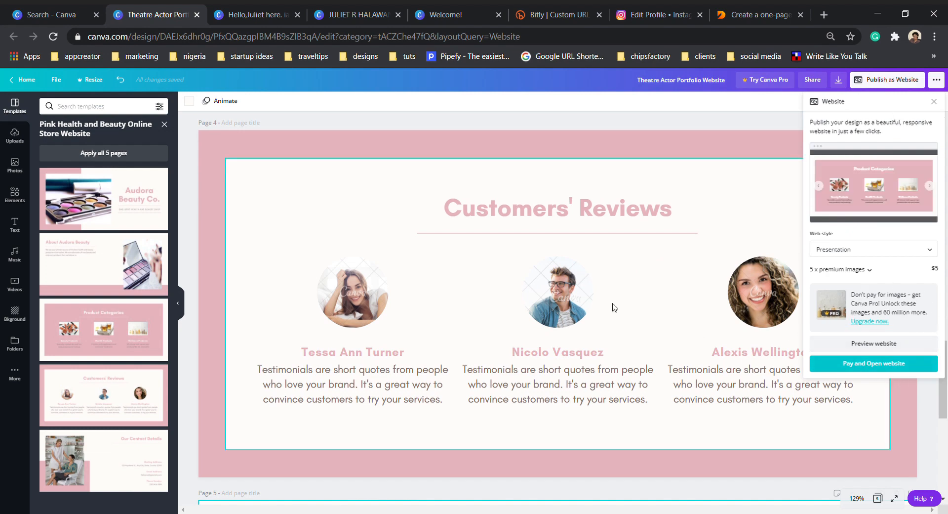
scroll(615, 307, "up", 15)
scroll(615, 308, "up", 2)
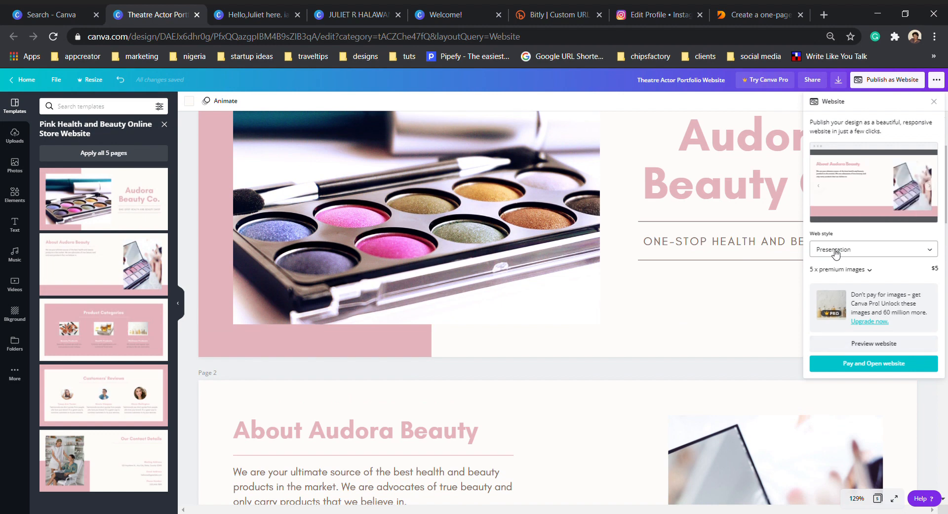
left_click(836, 253)
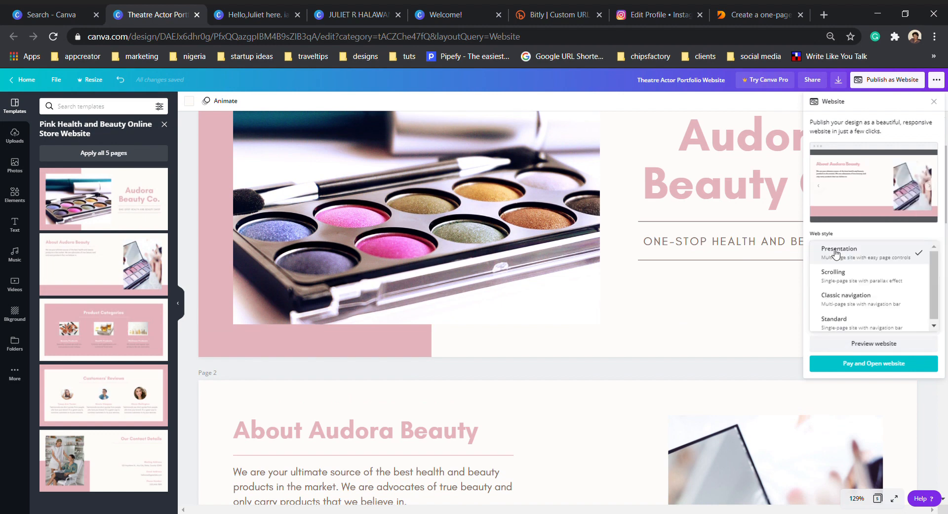
left_click(838, 280)
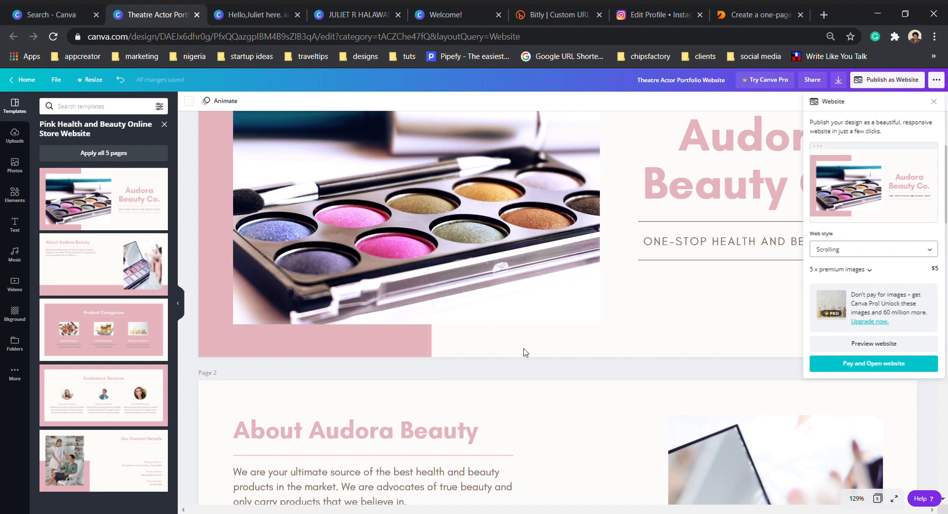
left_click(857, 348)
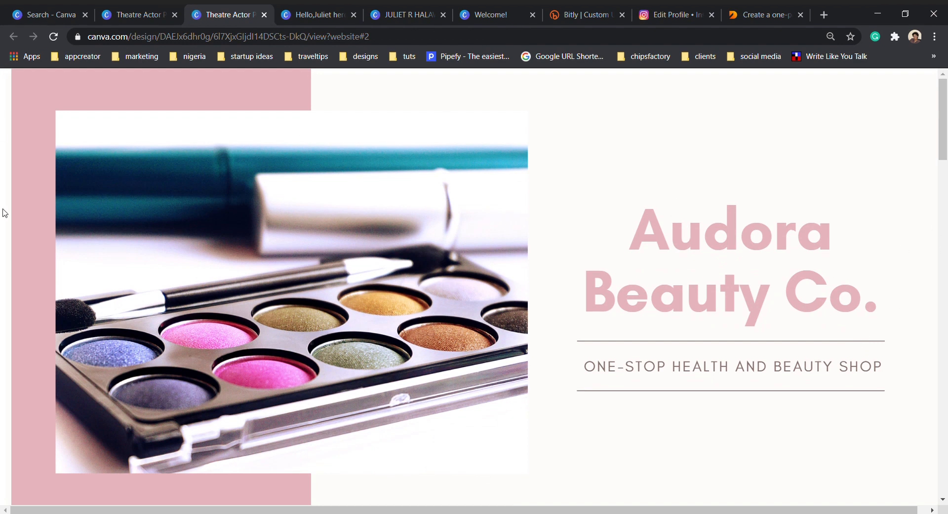
Step: Examine the scrolling website preview from the cover through About Audora Beauty, Product Categories and Customers' Reviews to Our Contact Details
scroll(473, 233, "down", 10)
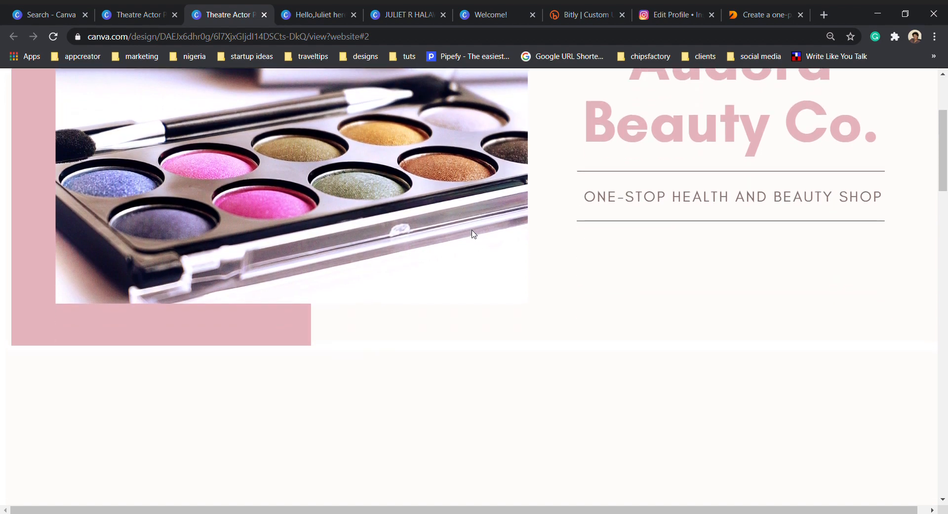
scroll(473, 233, "up", 3)
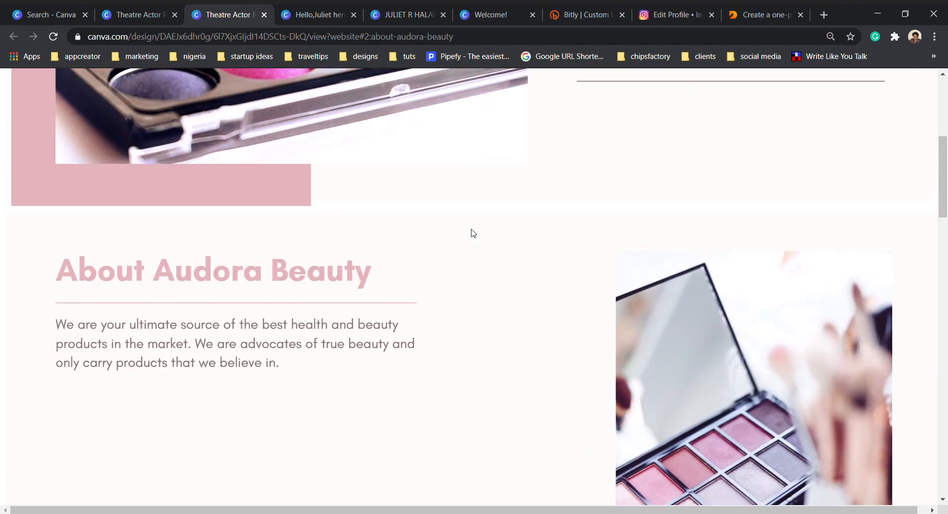
scroll(474, 231, "down", 6)
scroll(473, 230, "down", 8)
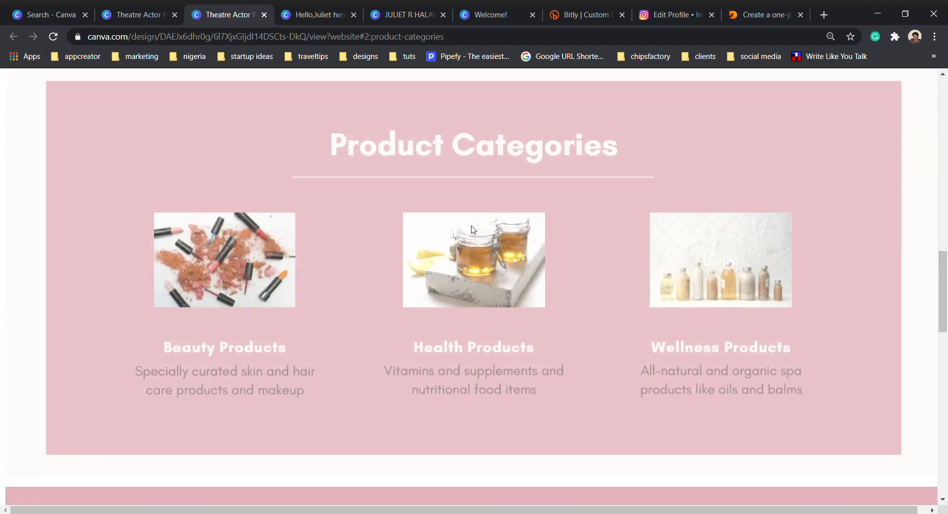
scroll(471, 229, "down", 5)
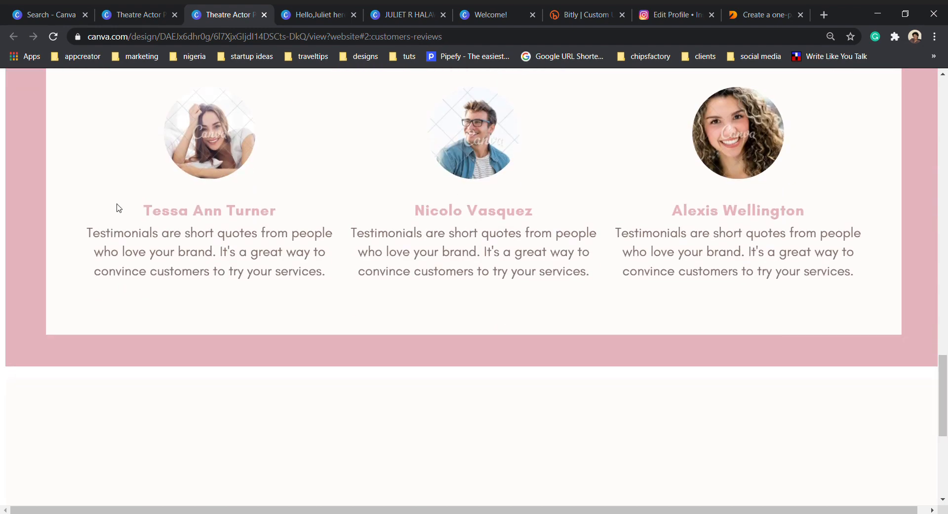
scroll(464, 233, "up", 5)
scroll(464, 233, "down", 10)
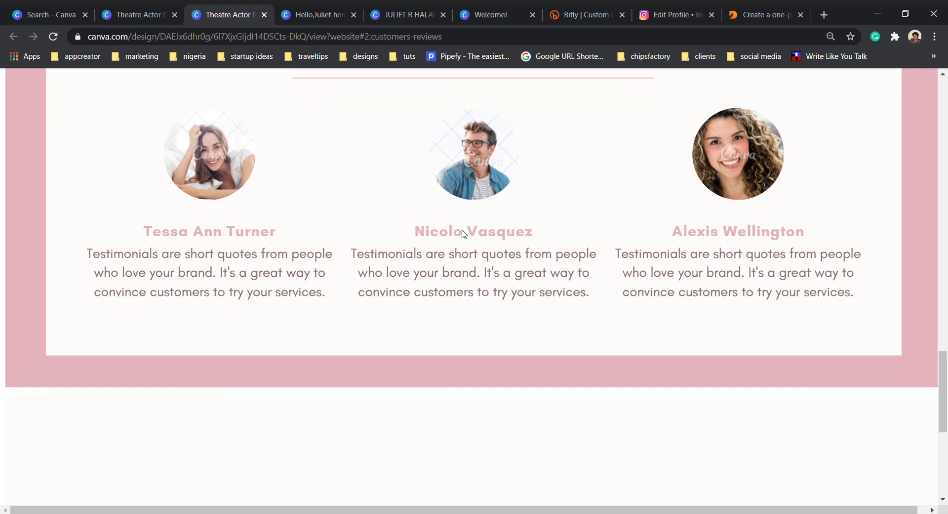
scroll(463, 234, "down", 2)
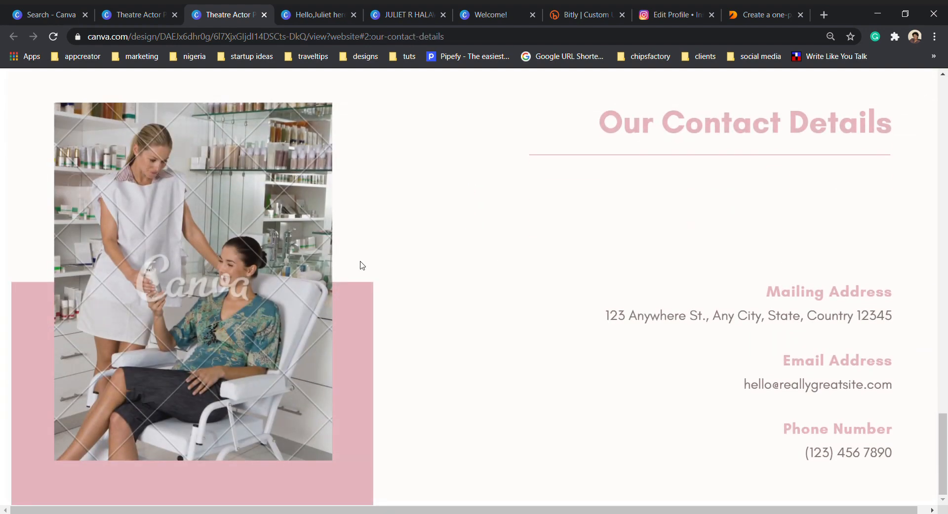
Step: Review the preview's Customers' Reviews, Product Categories and Our Contact Details sections again, ending at Product Categories
scroll(790, 338, "up", 15)
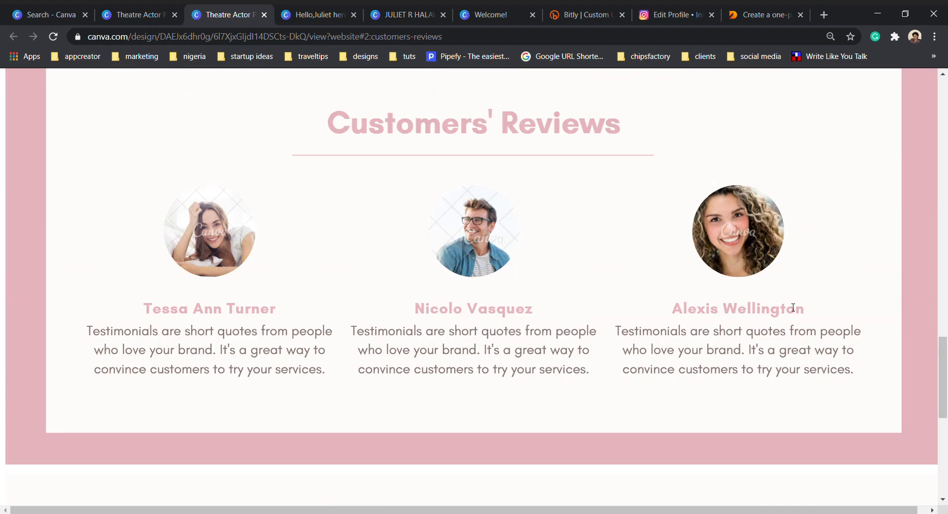
scroll(791, 305, "up", 1)
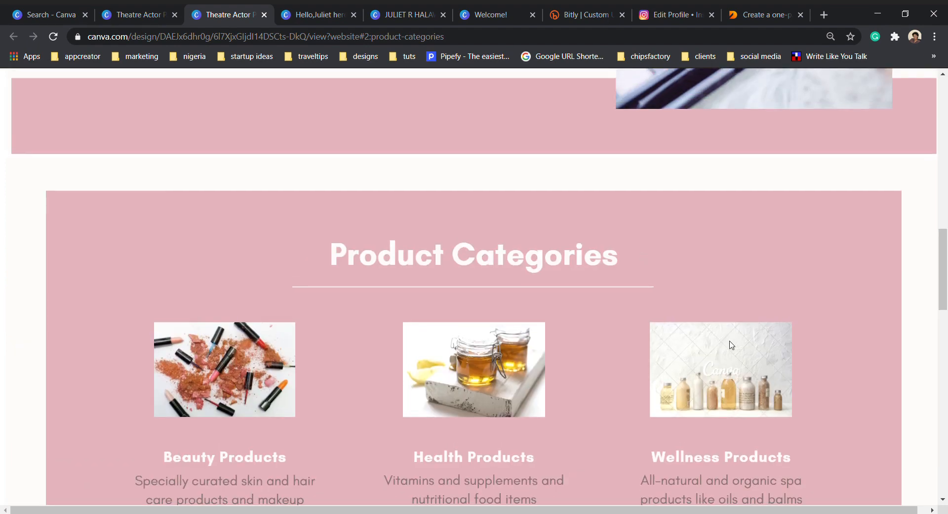
scroll(566, 326, "down", 10)
scroll(557, 303, "up", 9)
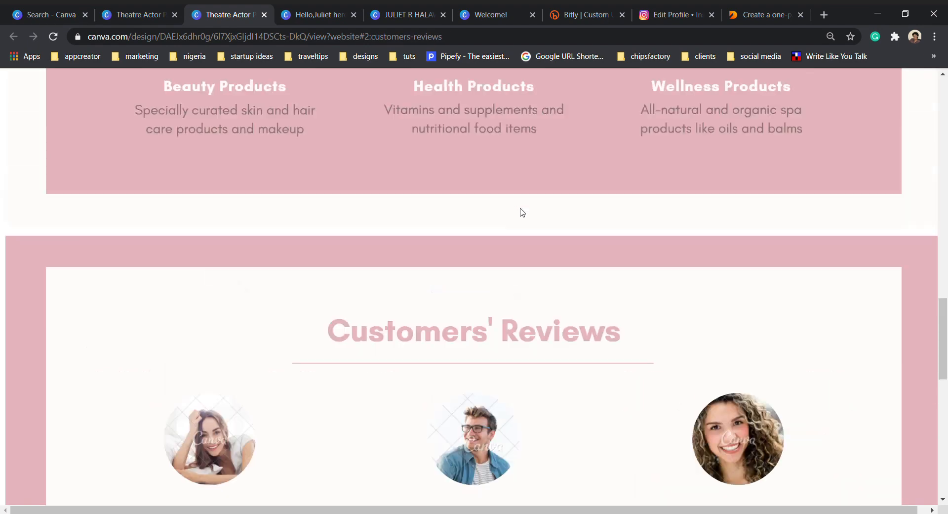
scroll(525, 213, "up", 2)
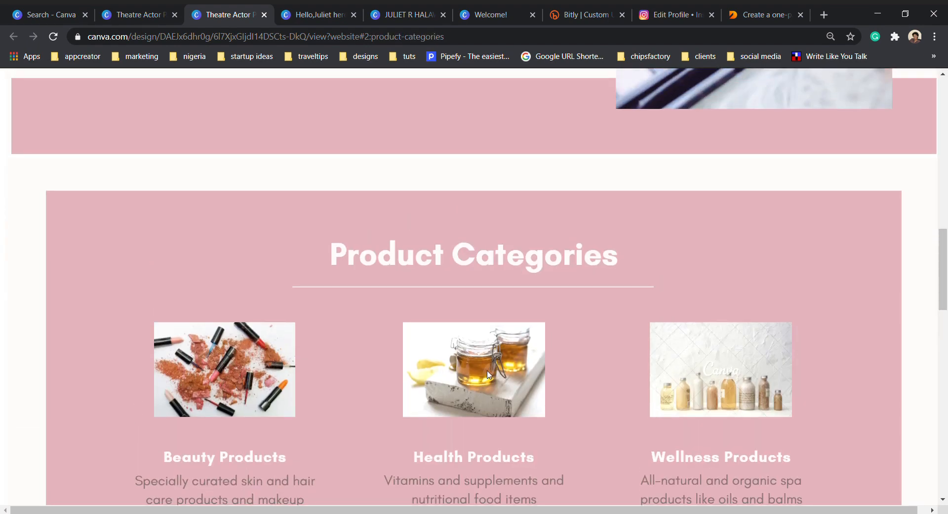
scroll(489, 372, "down", 5)
scroll(489, 372, "down", 16)
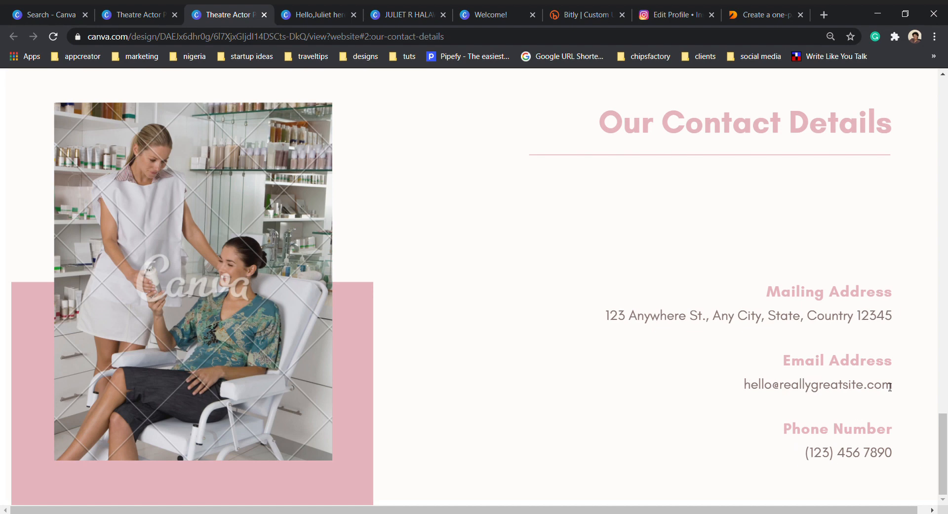
scroll(889, 386, "up", 6)
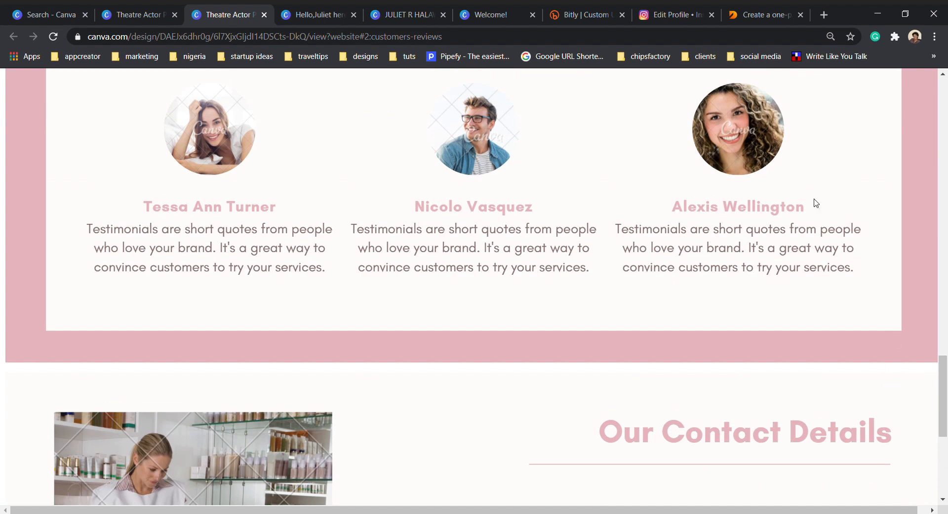
scroll(816, 267, "up", 4)
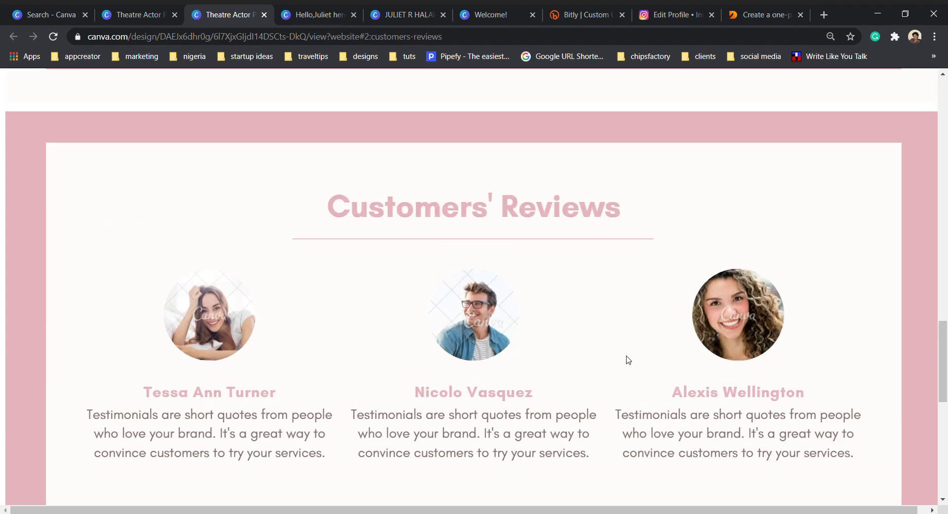
scroll(635, 352, "up", 4)
scroll(637, 352, "up", 4)
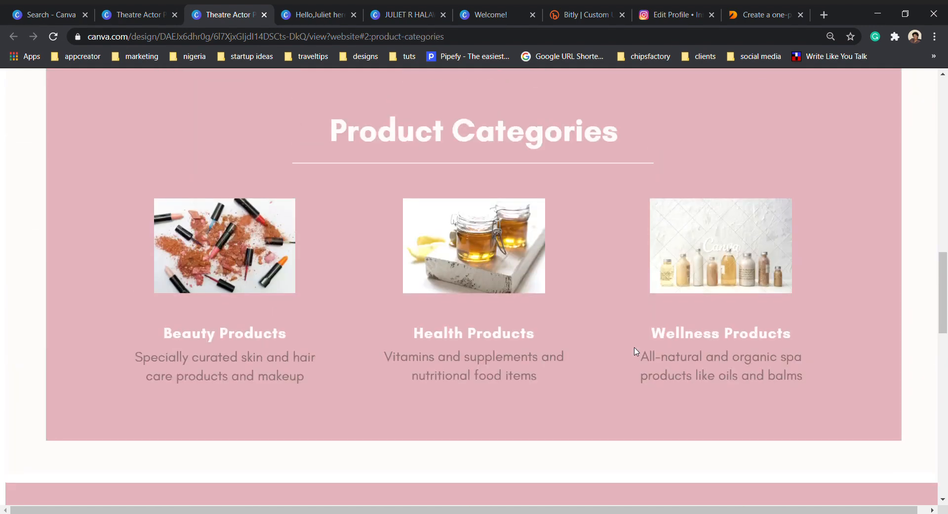
scroll(636, 351, "up", 1)
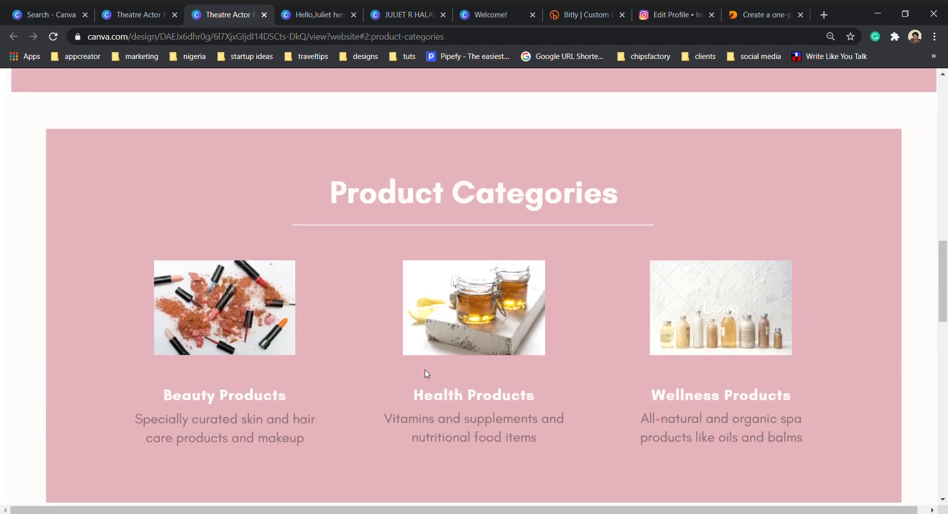
Step: Return to the design editor and examine the About Audora Beauty and Product Categories pages
left_click(118, 8)
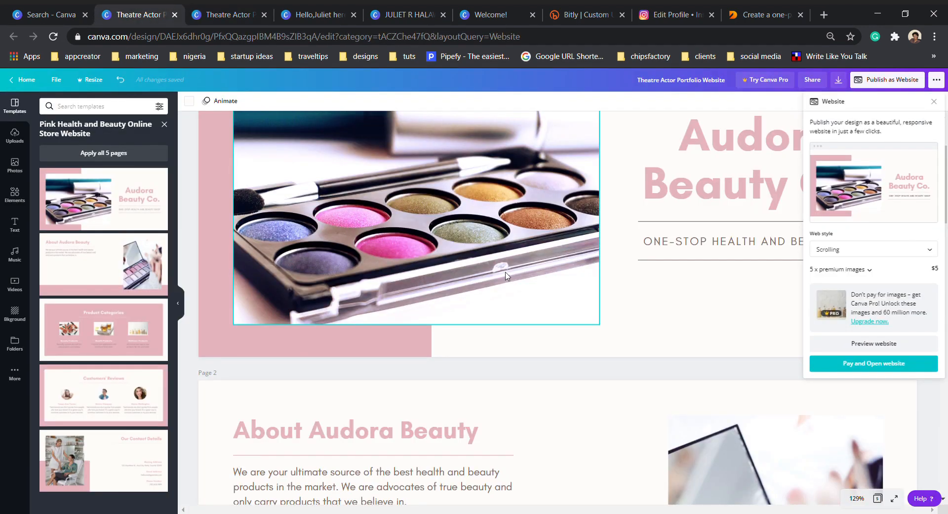
scroll(571, 283, "down", 1)
scroll(571, 284, "down", 3)
left_click(554, 261)
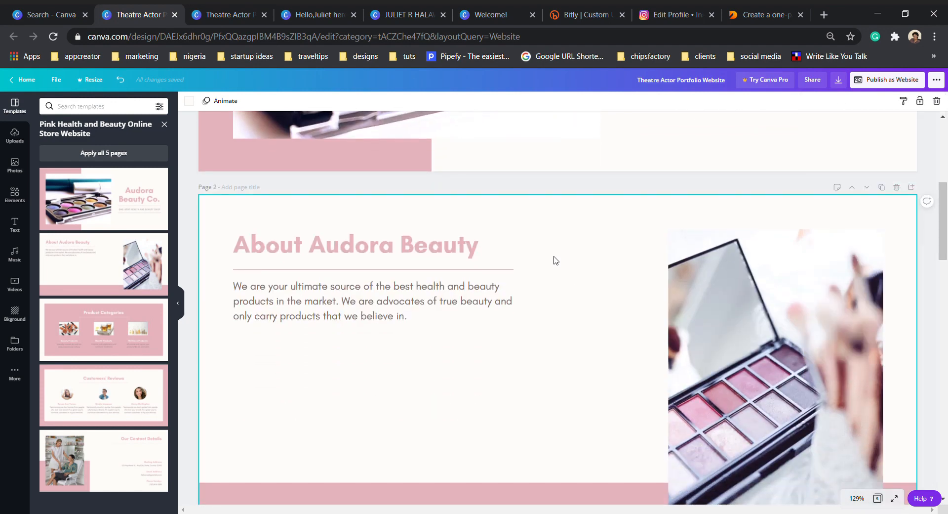
scroll(556, 260, "down", 4)
scroll(555, 260, "down", 1)
scroll(483, 243, "up", 4)
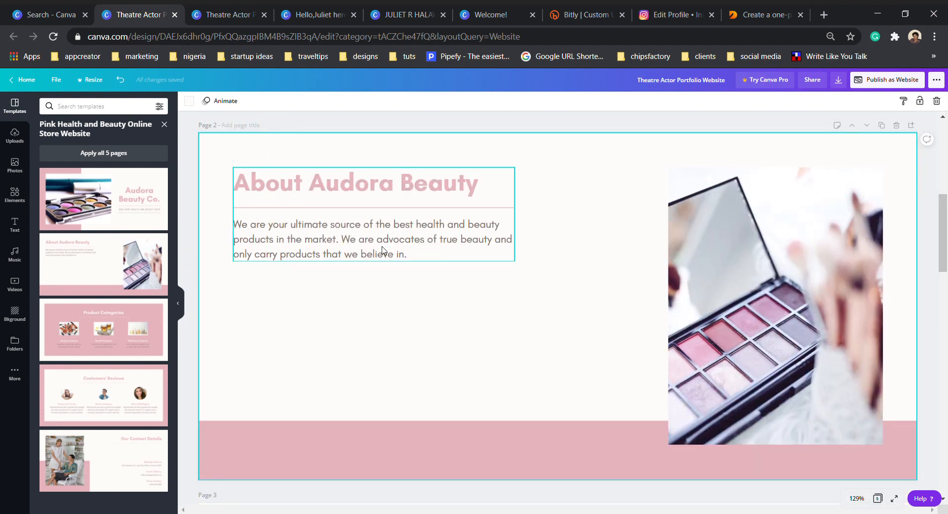
scroll(385, 253, "down", 4)
scroll(385, 253, "down", 5)
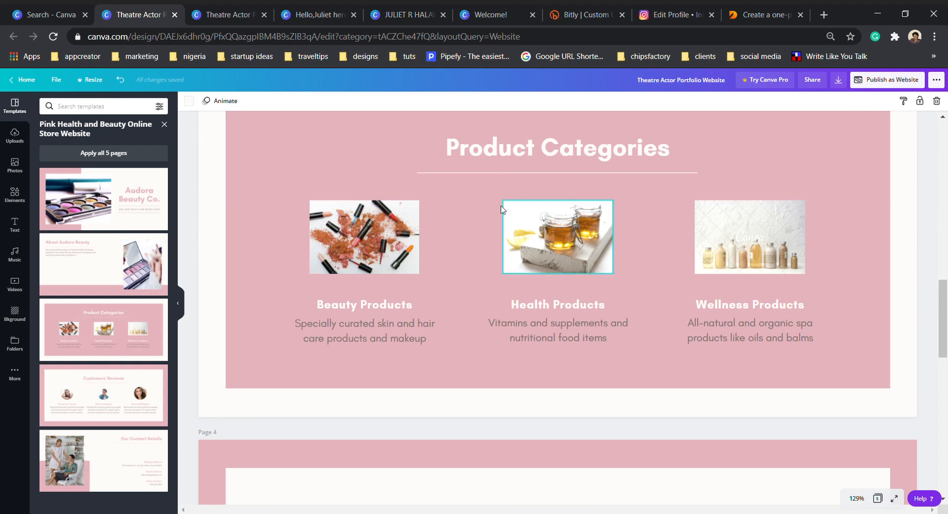
Step: Open the link entry for the Beauty Products heading, and select the Health Products and Wellness Products texts
left_click(370, 314)
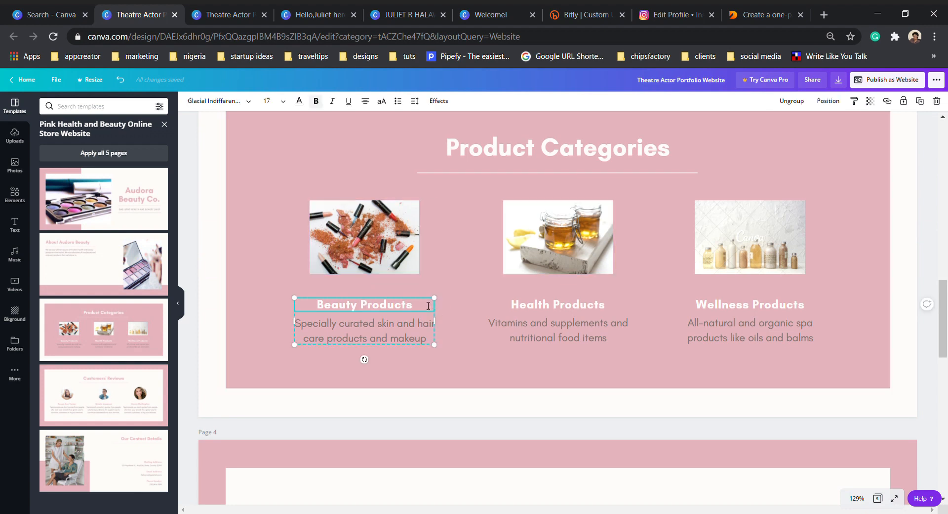
left_click_drag(429, 305, 307, 306)
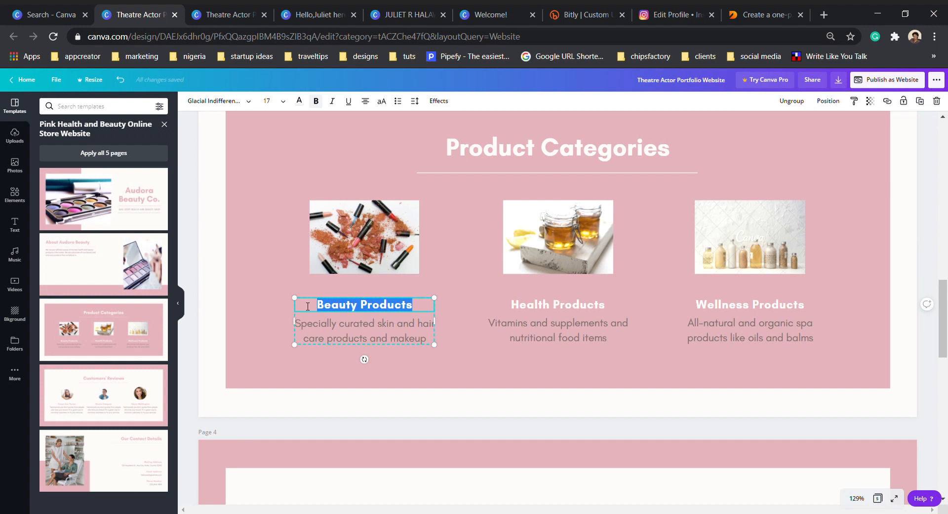
left_click(888, 101)
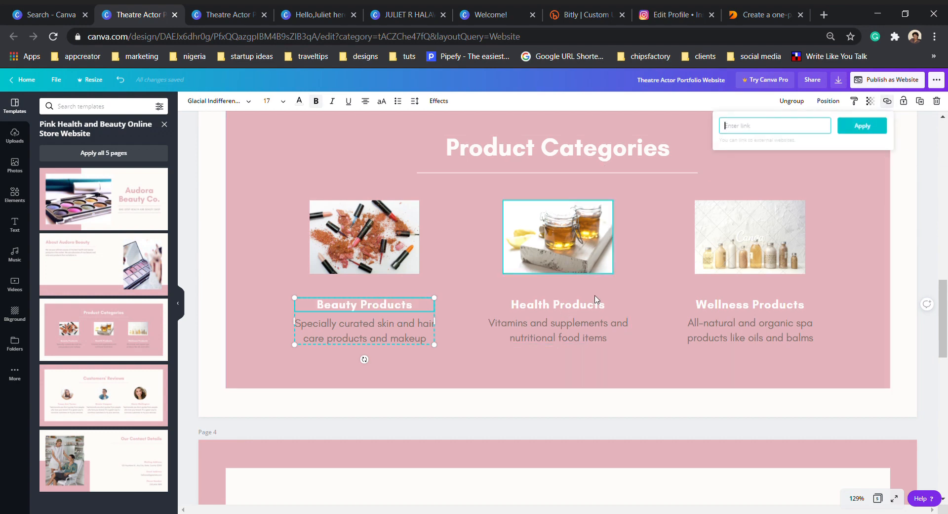
left_click(602, 324)
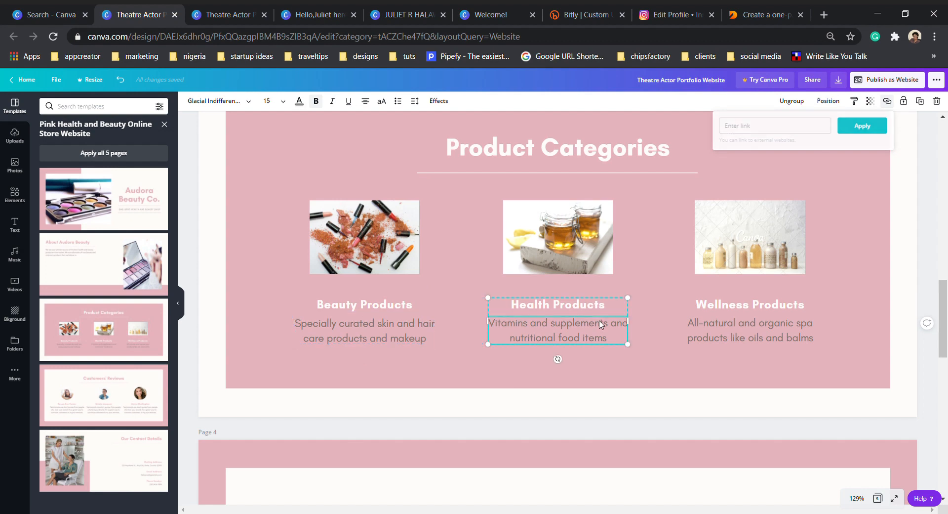
left_click(735, 309)
scroll(443, 180, "down", 1)
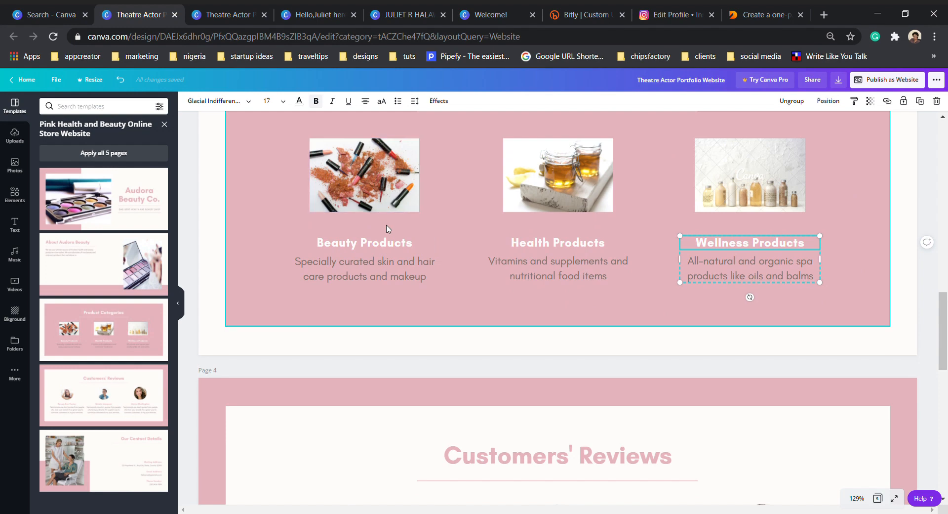
Step: Select the contact text on the Our Contact Details page, and view and dismiss the Resize upgrade offer from the cover page
scroll(387, 228, "down", 10)
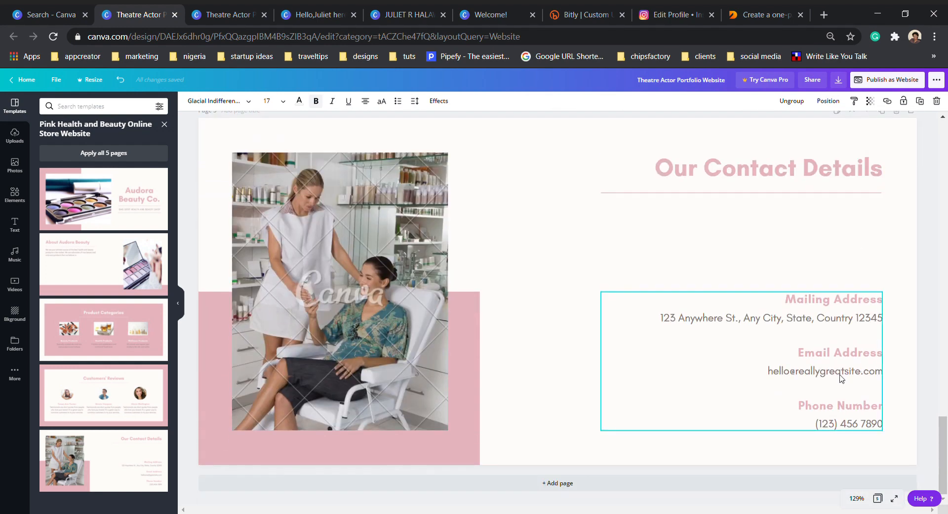
left_click(842, 378)
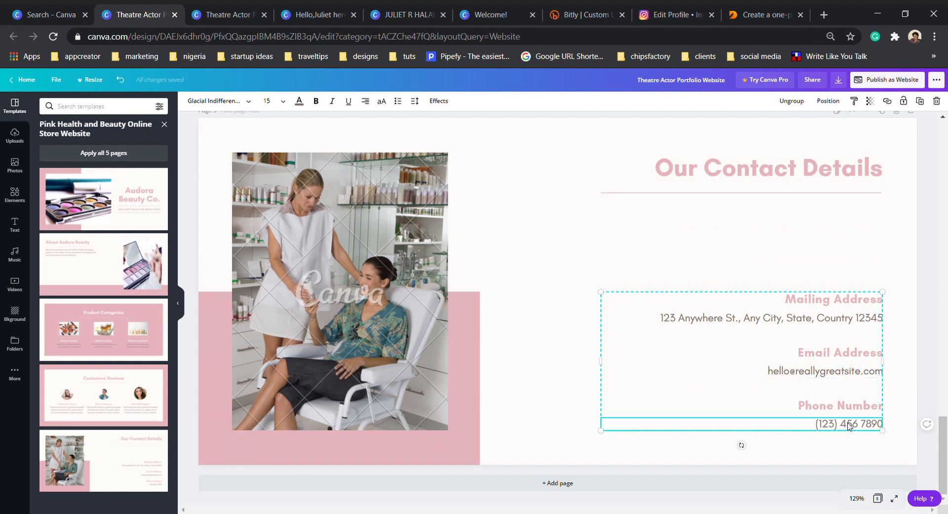
scroll(849, 426, "up", 20)
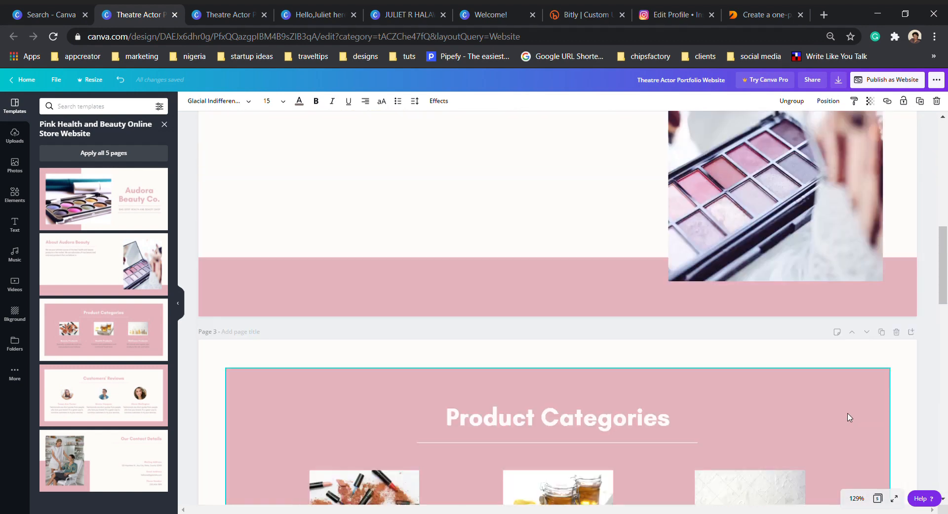
scroll(848, 410, "up", 3)
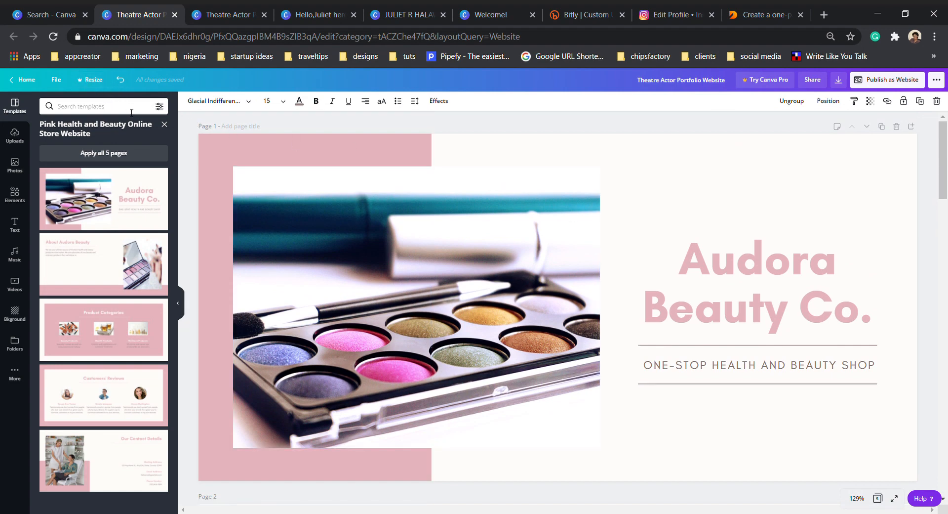
left_click(85, 82)
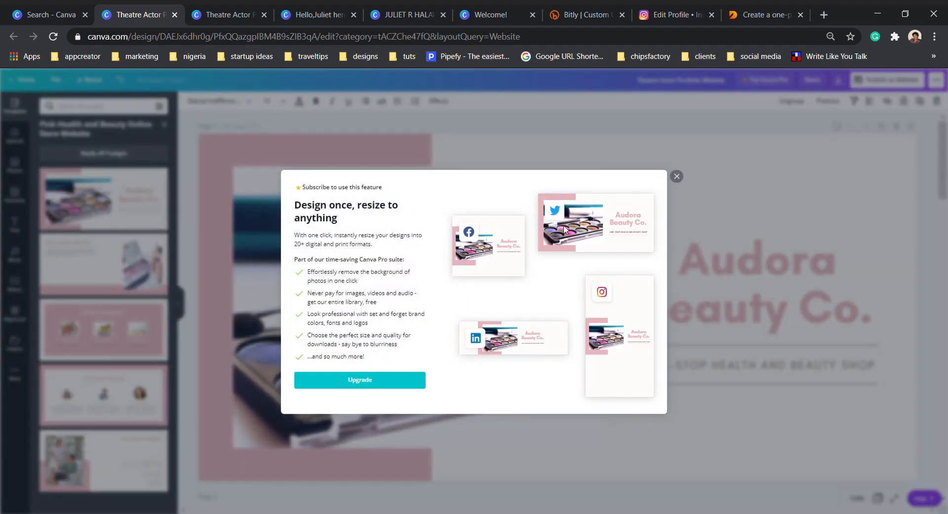
left_click(677, 176)
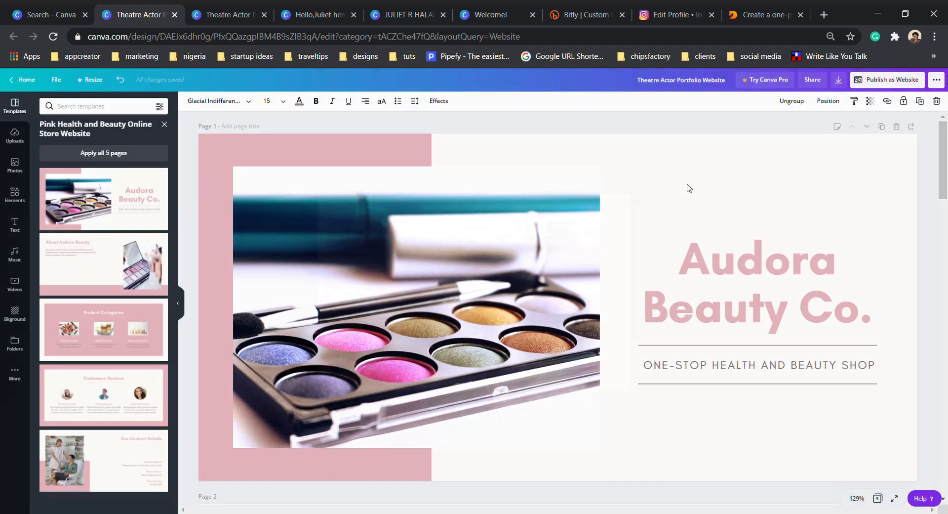
Step: Highlight the website preview's URL, close the preview, and return to the Website template search results
left_click(209, 15)
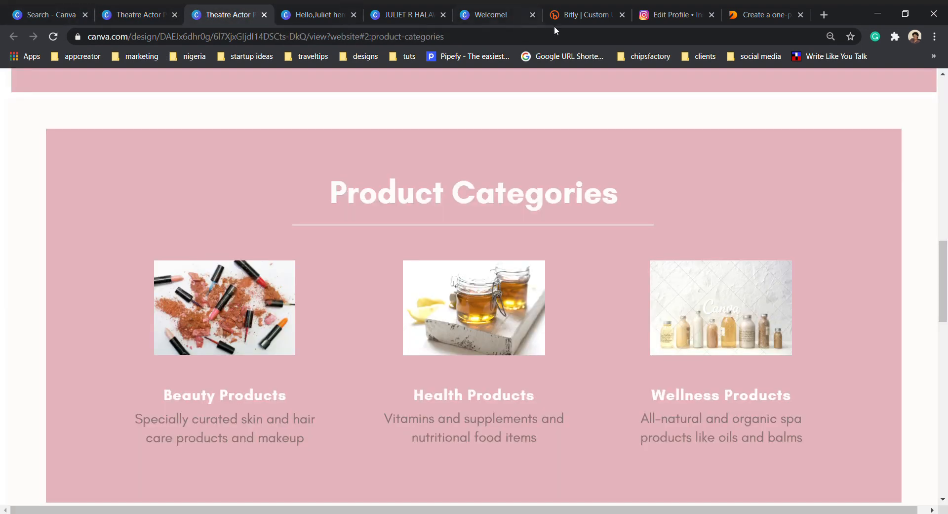
left_click(461, 36)
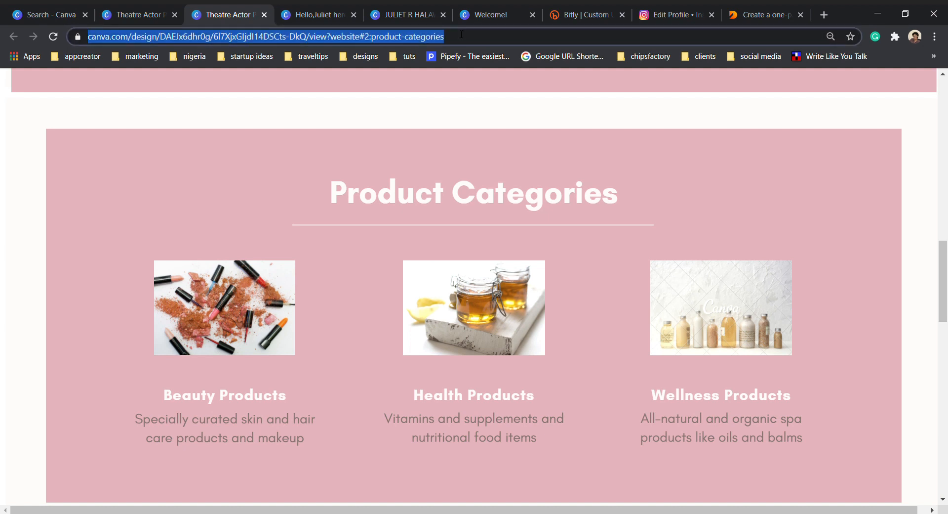
left_click(265, 15)
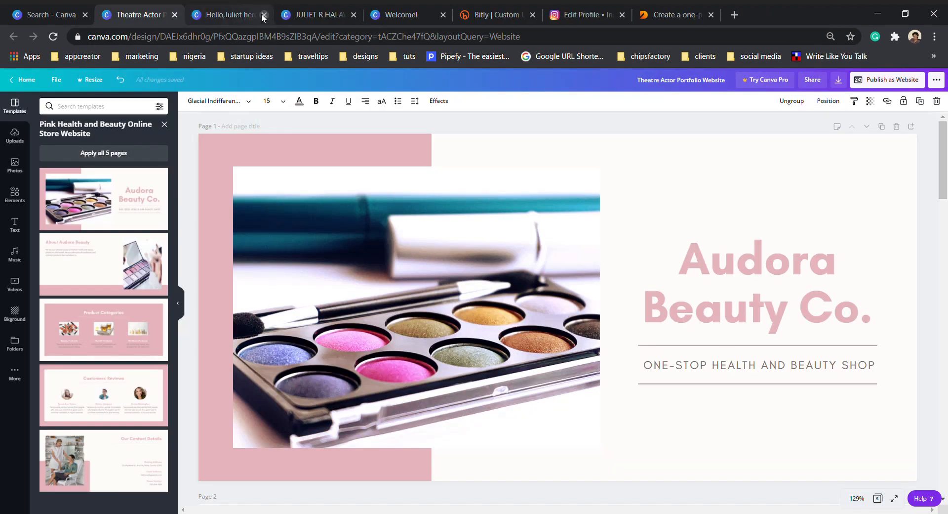
left_click(41, 7)
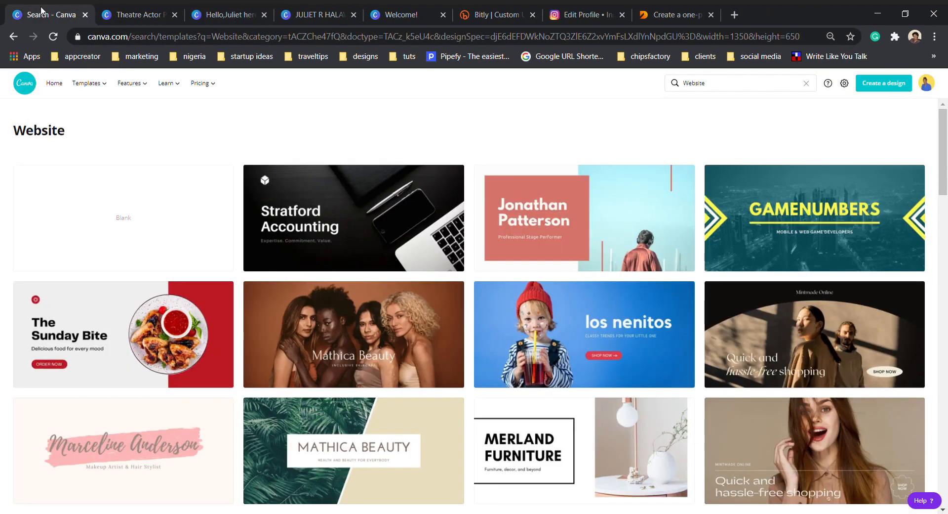